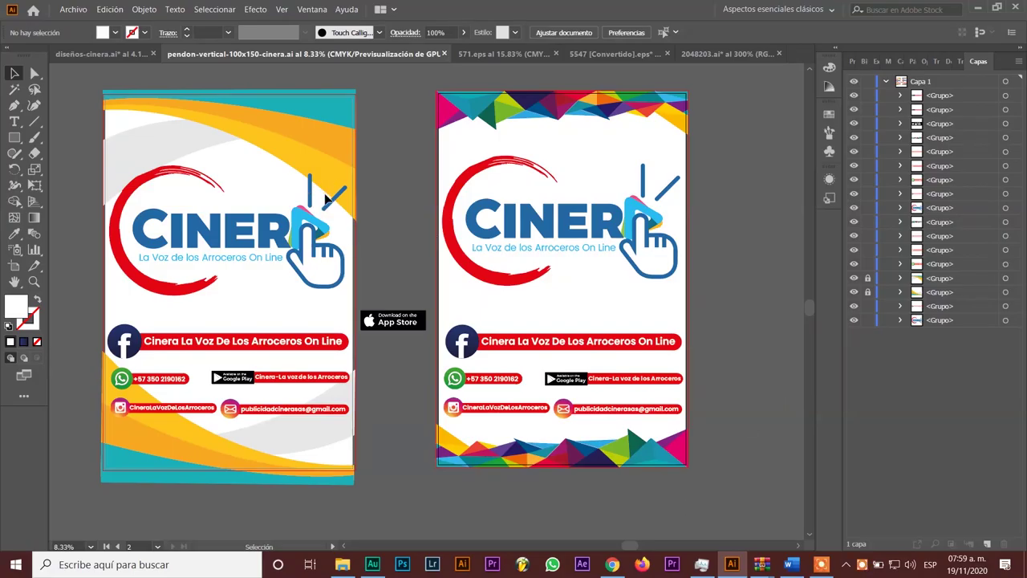
# - Zoom in on the banner's Facebook icon and blue circle edge to check its sharpness
pyautogui.hotkey('ctrl', '+')
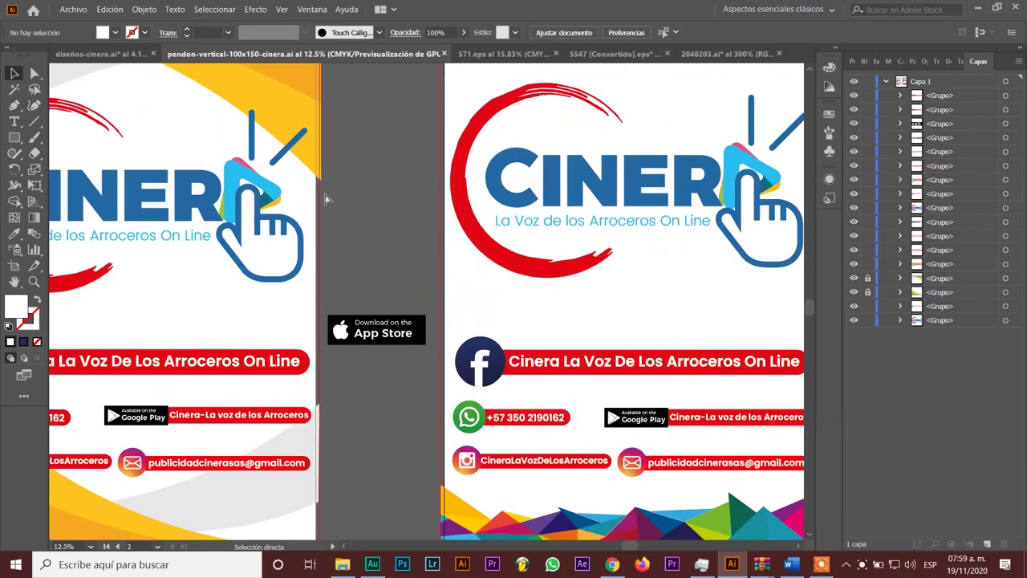
pyautogui.hotkey('ctrl', '+')
pyautogui.hotkey('ctrl', '+')
pyautogui.hotkey('ctrl', '+')
pyautogui.moveTo(628, 348); pyautogui.dragTo(376, 245)
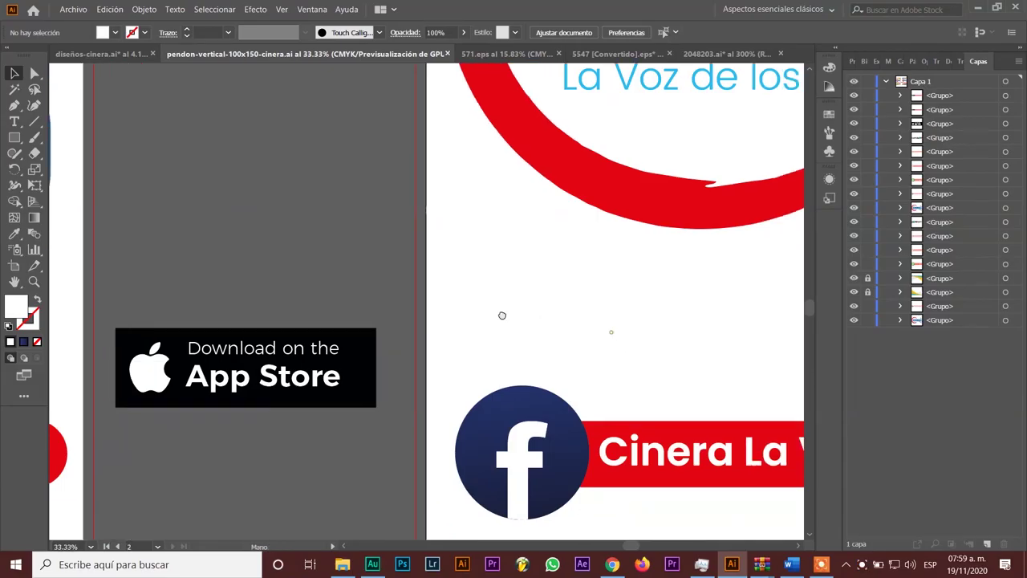
pyautogui.hotkey('ctrl', '+')
pyautogui.hotkey('ctrl', '+')
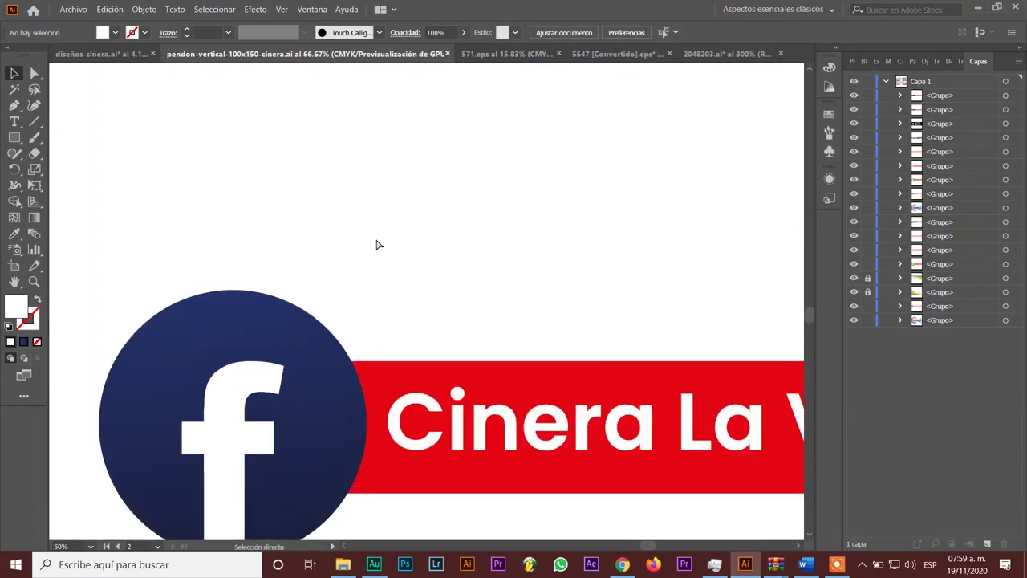
pyautogui.hotkey('ctrl', '+')
pyautogui.hotkey('ctrl', '+')
pyautogui.moveTo(307, 350); pyautogui.dragTo(534, 179)
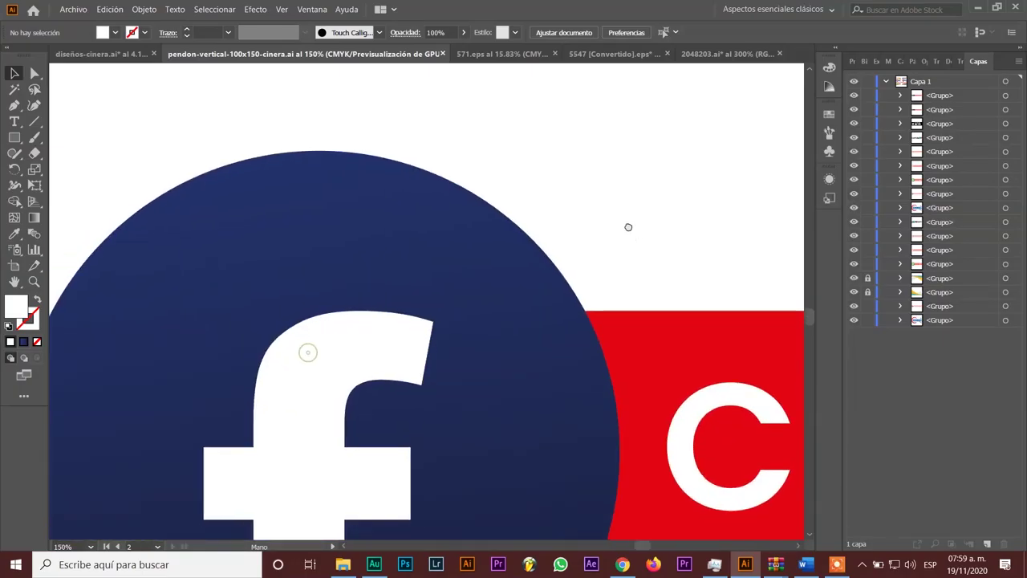
pyautogui.hotkey('ctrl', '+')
pyautogui.hotkey('ctrl', '+')
pyautogui.hotkey('ctrl', '+')
pyautogui.hotkey('ctrl', '+')
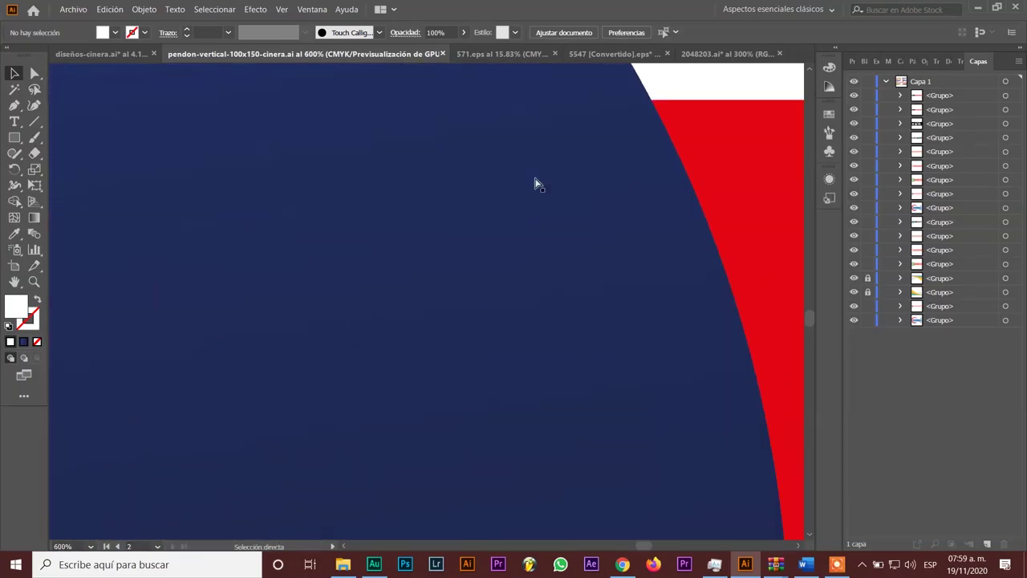
pyautogui.moveTo(535, 177); pyautogui.dragTo(222, 358)
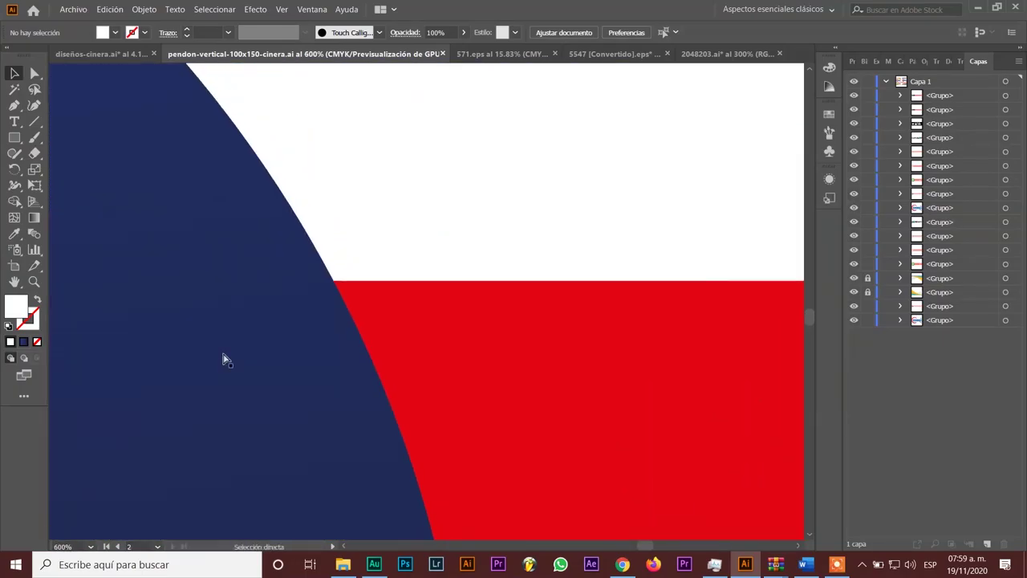
pyautogui.hotkey('ctrl', '+')
pyautogui.hotkey('ctrl', '+')
pyautogui.hotkey('ctrl', '+')
pyautogui.hotkey('ctrl', '+')
pyautogui.hotkey('ctrl', '+')
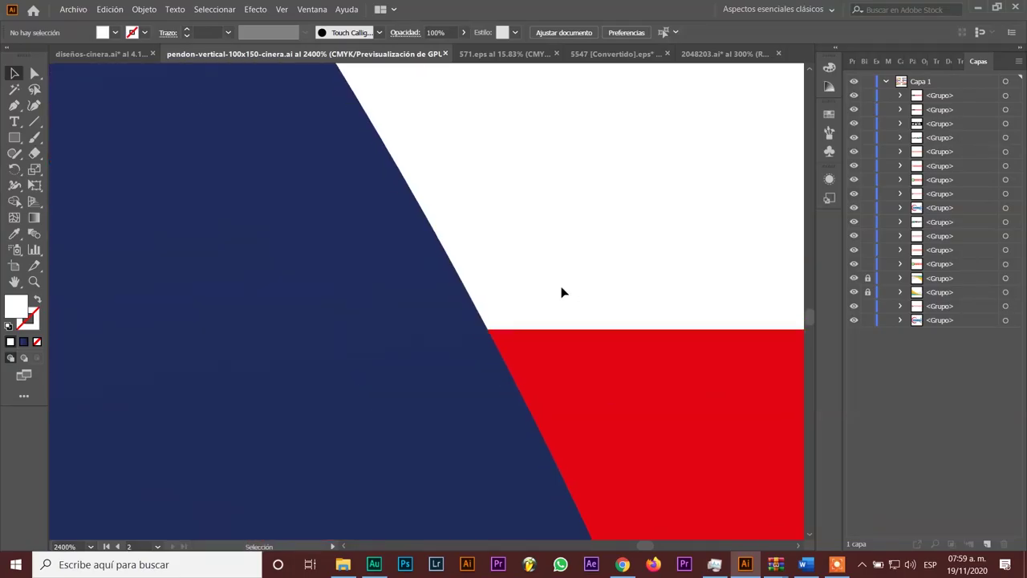
pyautogui.hotkey('ctrl', '+')
pyautogui.scroll(1, 560, 292)
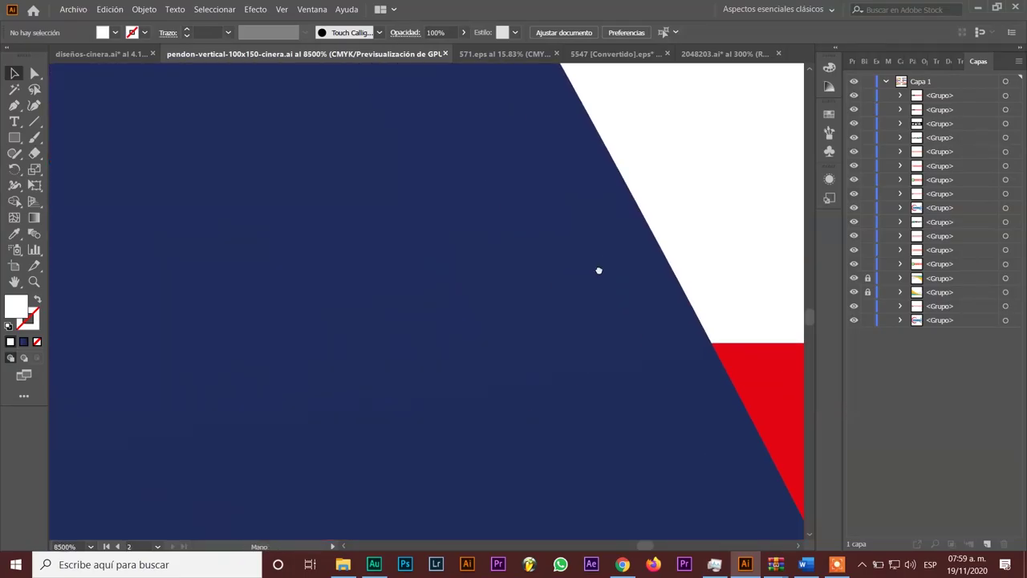
pyautogui.moveTo(599, 270); pyautogui.dragTo(255, 360)
pyautogui.scroll(6, 255, 363)
pyautogui.press('v')
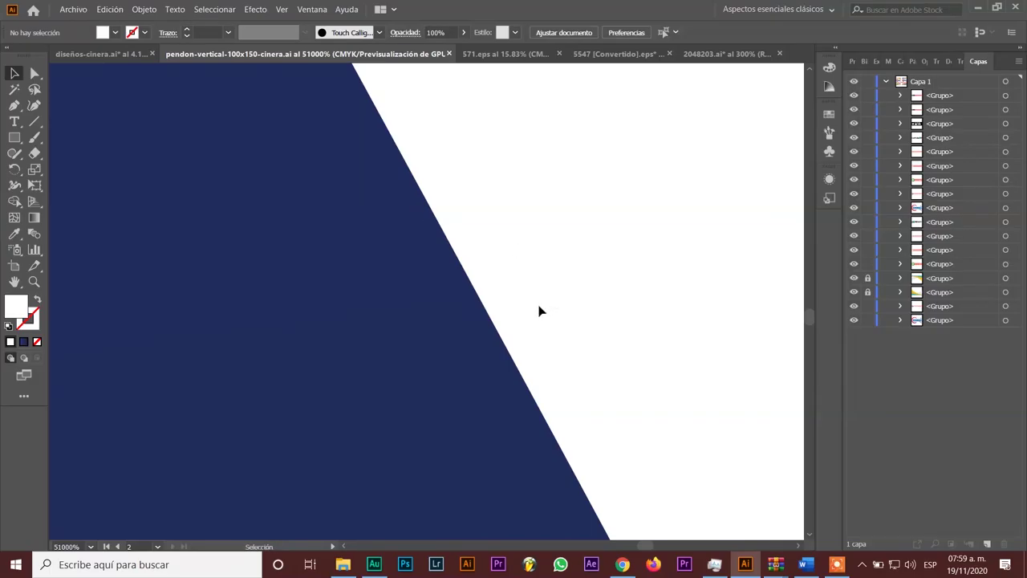
# - Scroll, pan and zoom back out to centre the colourful right-hand banner in view
pyautogui.scroll(-2, 539, 310)
pyautogui.scroll(-2, 539, 310)
pyautogui.scroll(-1, 539, 311)
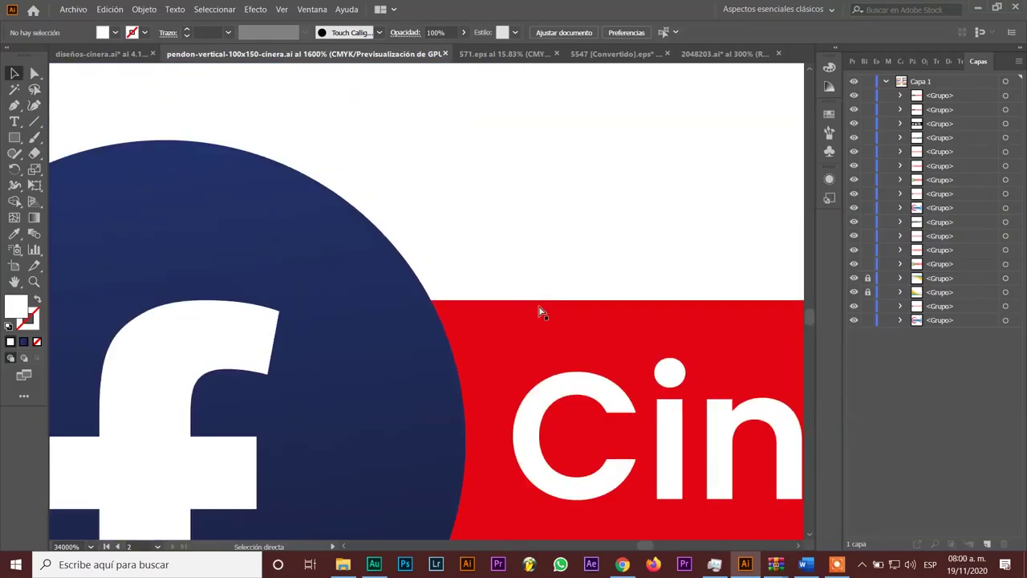
pyautogui.scroll(-8, 540, 311)
pyautogui.scroll(1, 539, 311)
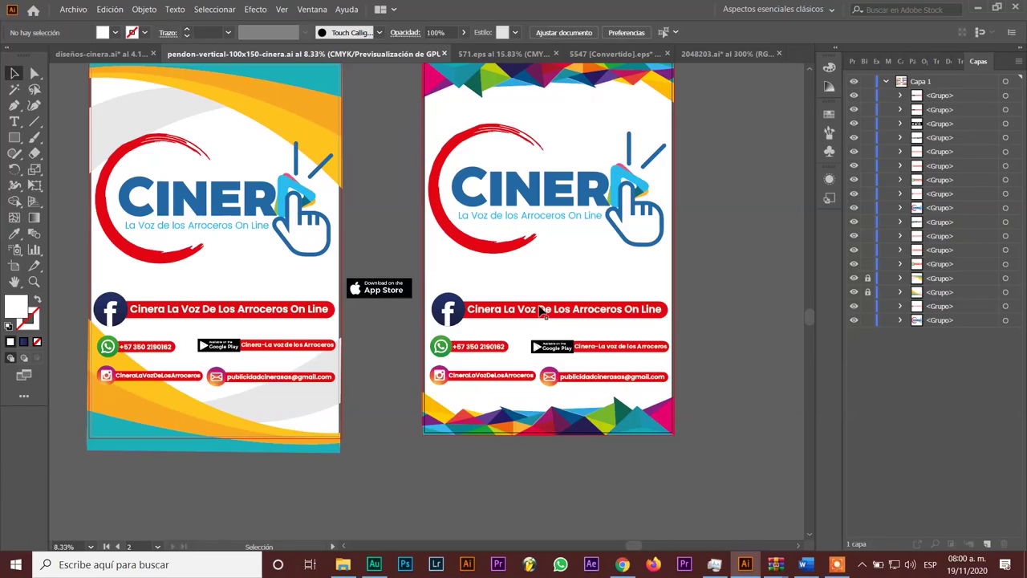
pyautogui.scroll(1, 539, 310)
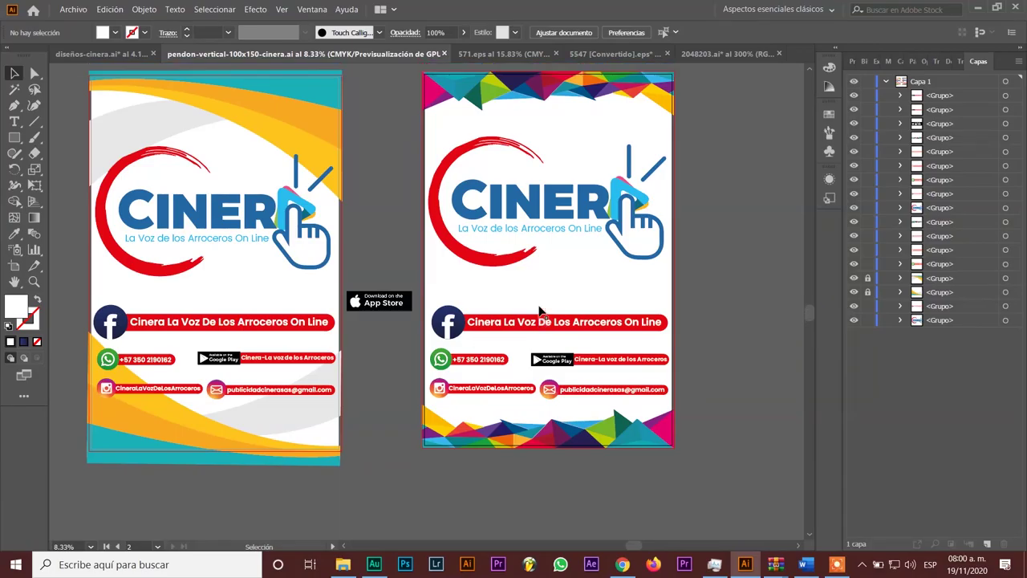
pyautogui.scroll(2, 539, 310)
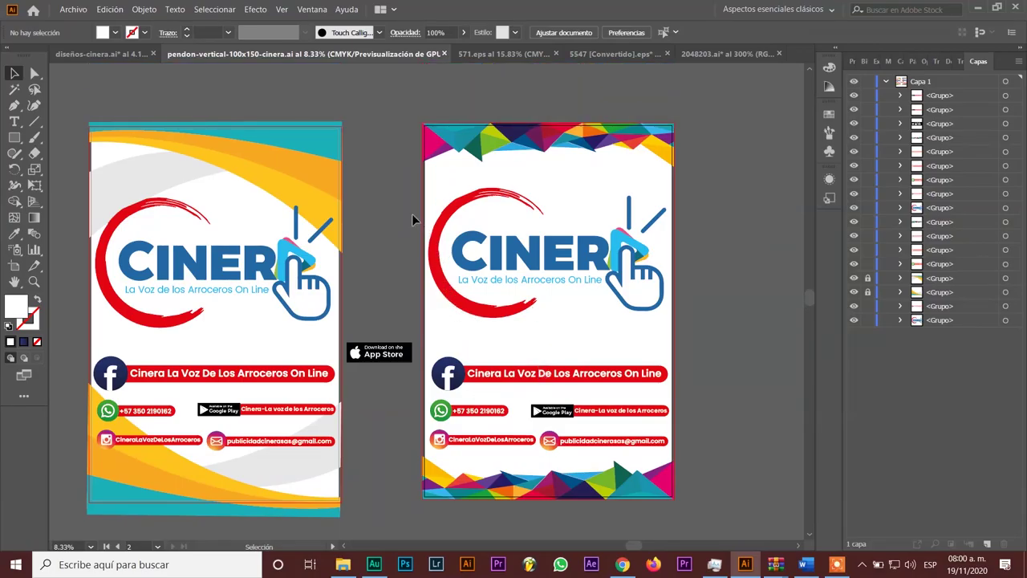
pyautogui.moveTo(373, 170); pyautogui.dragTo(475, 177)
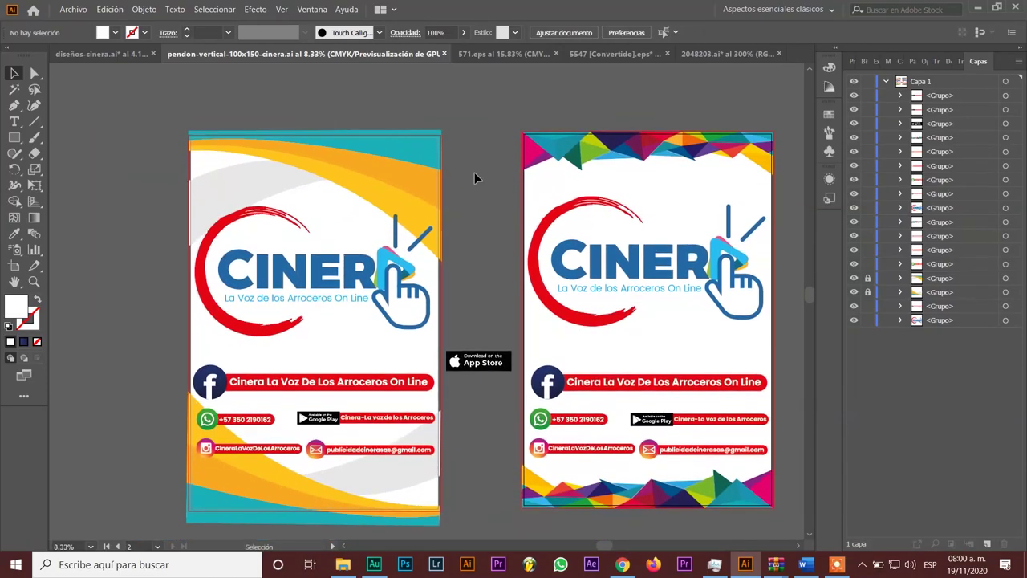
pyautogui.hotkey('ctrl', '+')
pyautogui.hotkey('ctrl', '+')
pyautogui.hotkey('ctrl', '+')
pyautogui.hotkey('ctrl', '+')
pyautogui.hotkey('ctrl', '+')
pyautogui.press('v')
pyautogui.hotkey('ctrl', '-')
pyautogui.hotkey('ctrl', '-')
pyautogui.hotkey('ctrl', '-')
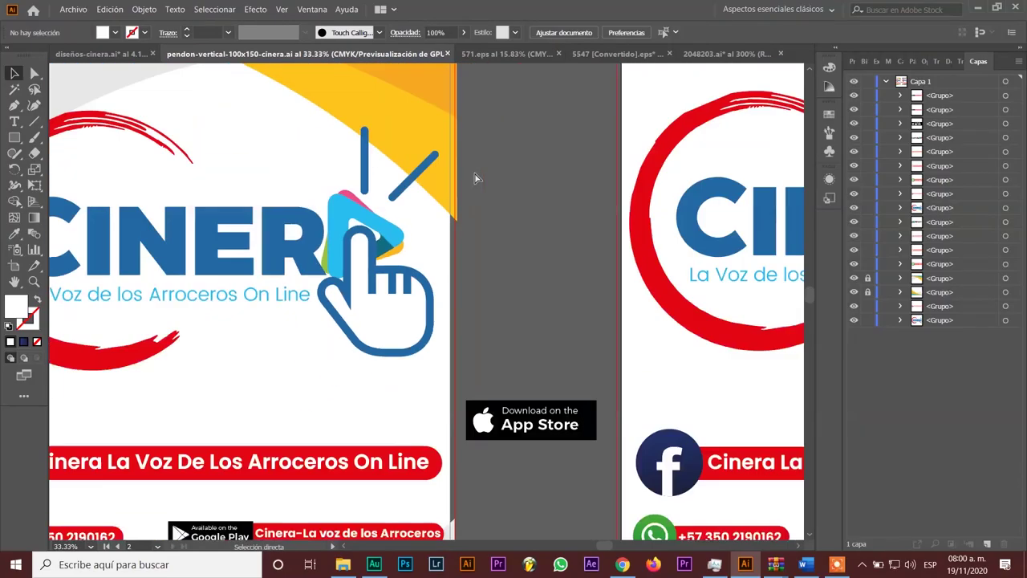
pyautogui.hotkey('ctrl', '-')
pyautogui.hotkey('ctrl', '-')
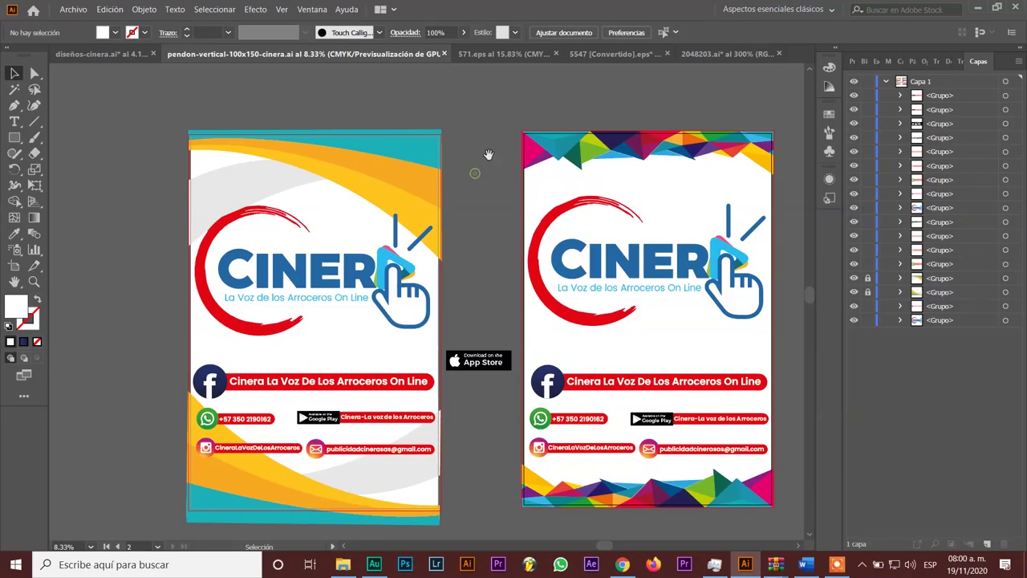
pyautogui.moveTo(481, 166); pyautogui.dragTo(285, 158)
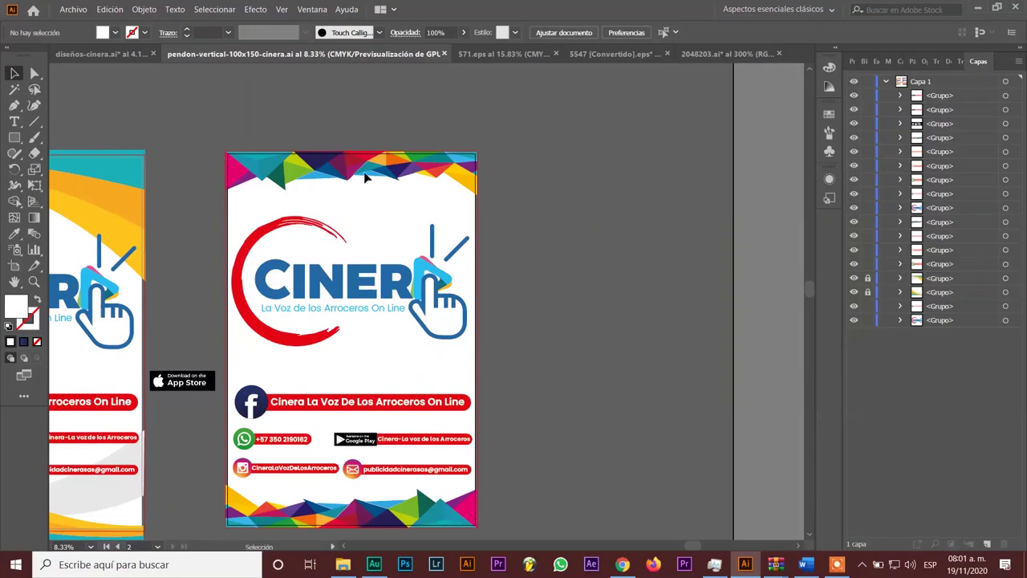
# - Start a new Carta-preset document in Centímetros, 15 cm wide by 15 cm tall
pyautogui.click(78, 11)
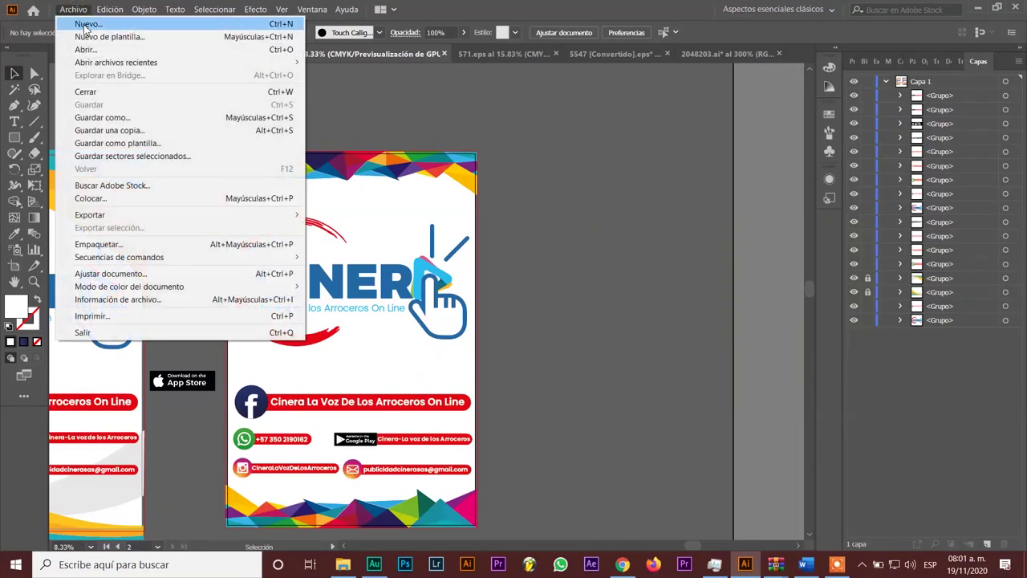
pyautogui.click(85, 24)
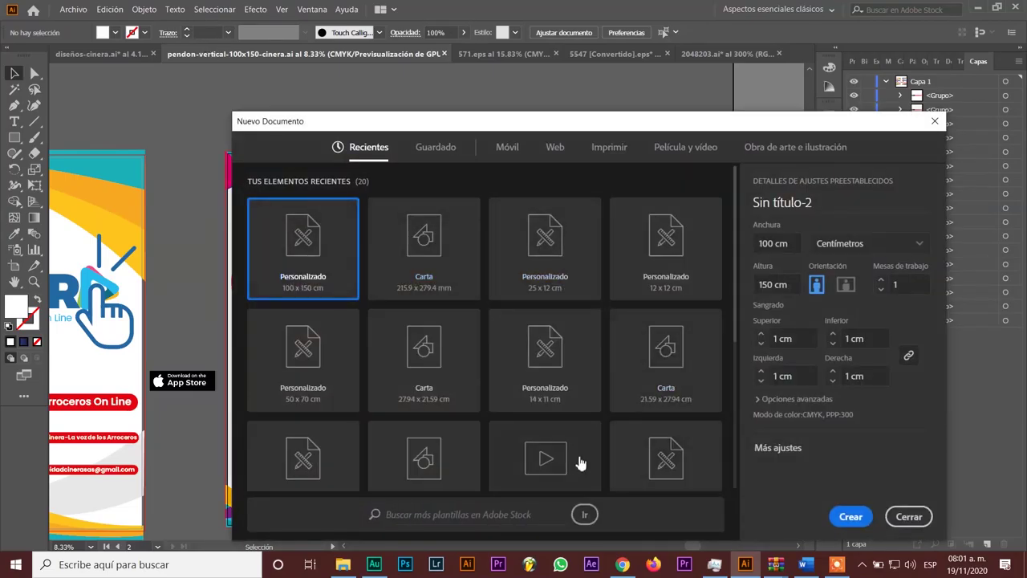
pyautogui.moveTo(594, 123); pyautogui.dragTo(530, 71)
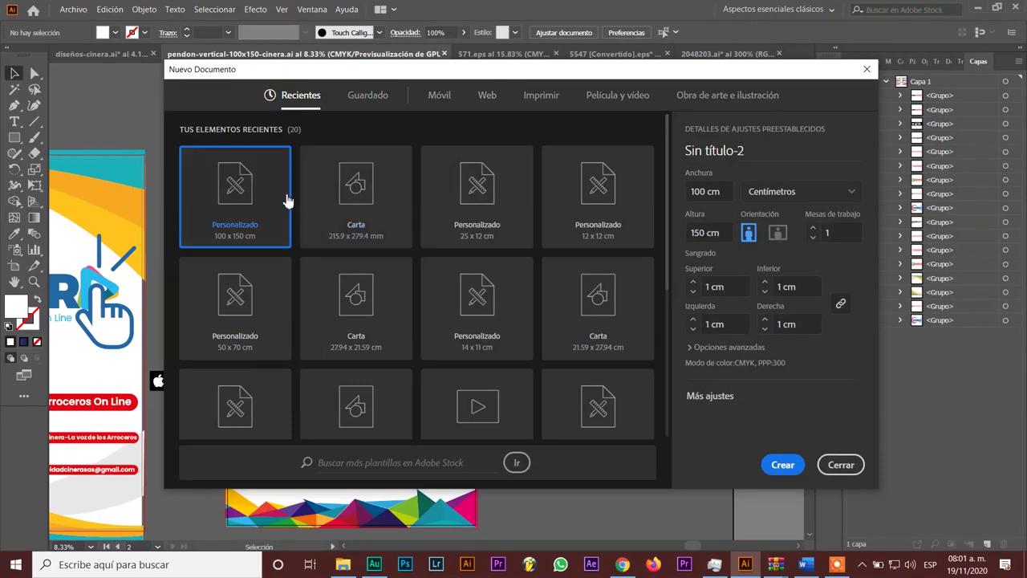
pyautogui.click(354, 208)
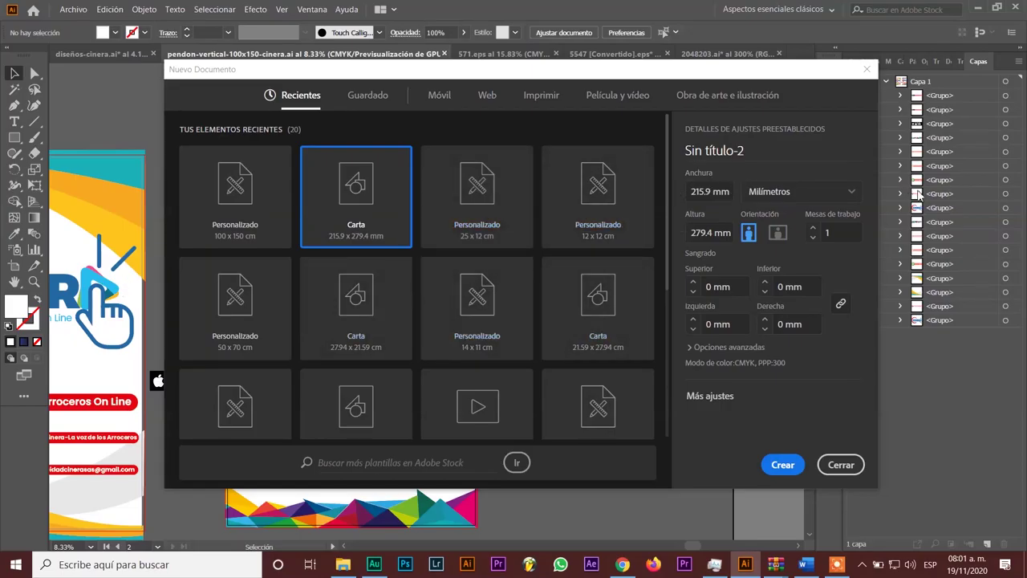
pyautogui.click(838, 195)
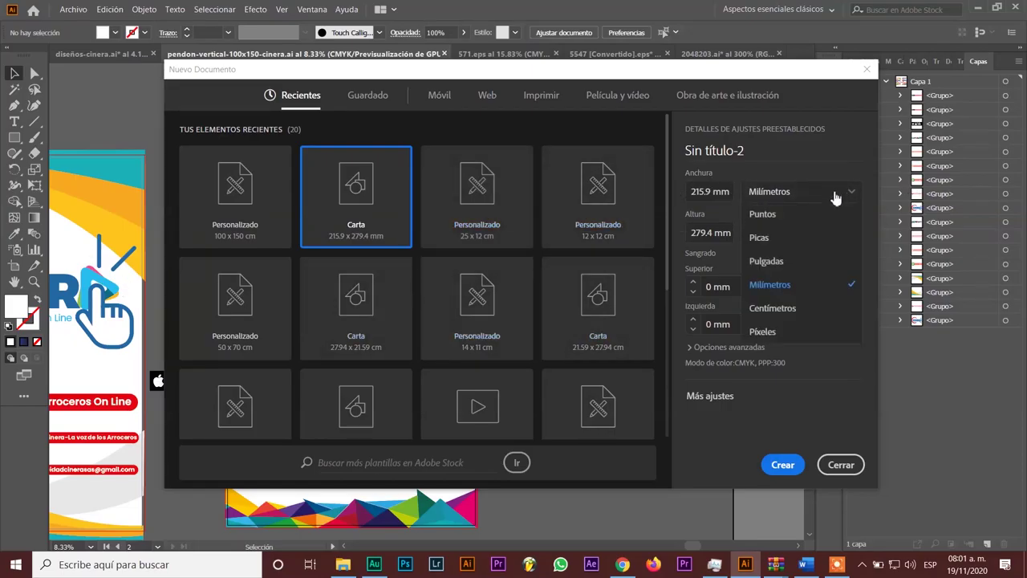
pyautogui.click(774, 310)
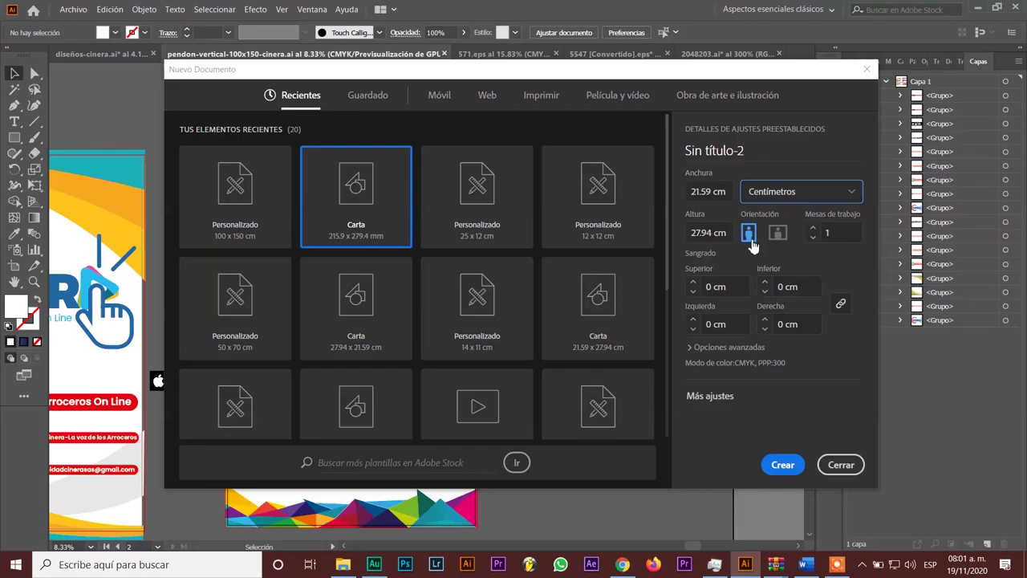
pyautogui.doubleClick(710, 193)
pyautogui.write('15')
pyautogui.doubleClick(702, 233)
pyautogui.write('15')
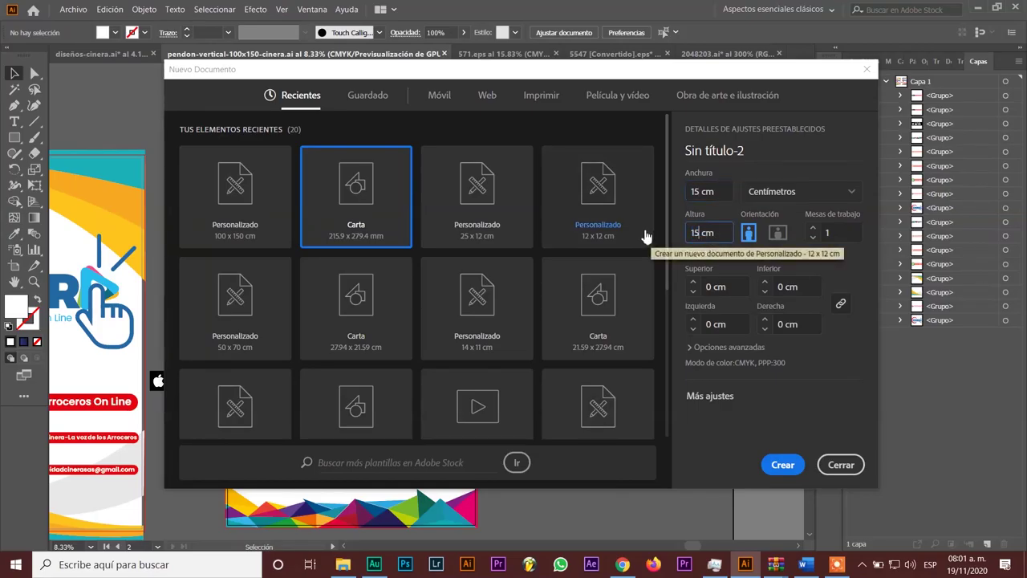
pyautogui.click(841, 269)
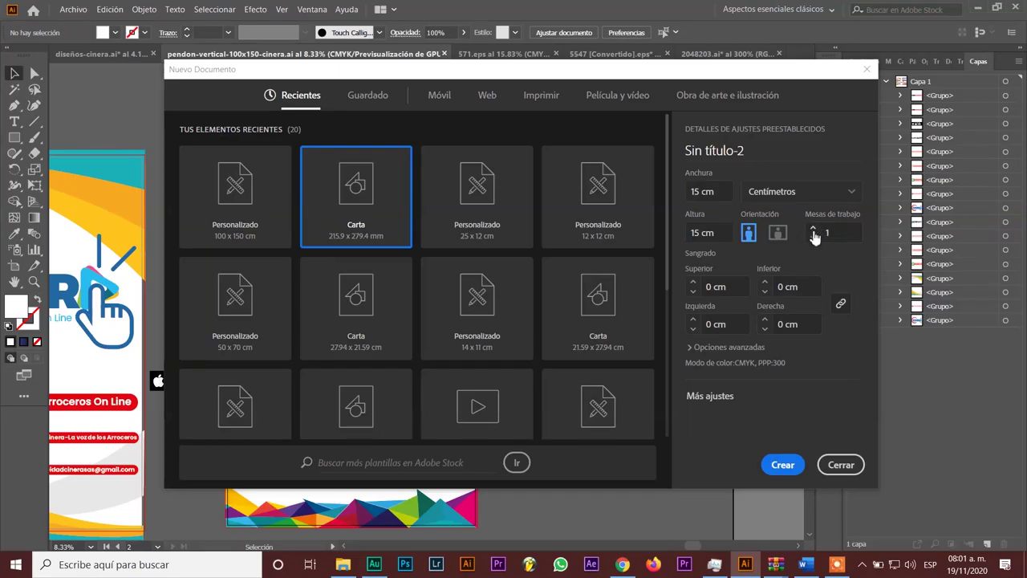
# - Keep a single artboard and set a 0.5 cm bleed on every side
pyautogui.click(813, 228)
pyautogui.click(812, 228)
pyautogui.click(812, 241)
pyautogui.click(812, 239)
pyautogui.click(812, 239)
pyautogui.click(694, 282)
pyautogui.click(694, 282)
pyautogui.click(694, 283)
pyautogui.click(693, 283)
pyautogui.click(693, 283)
# - Choose CMYK colour mode and Alta (300 ppp) raster effects, then create the document
pyautogui.click(690, 347)
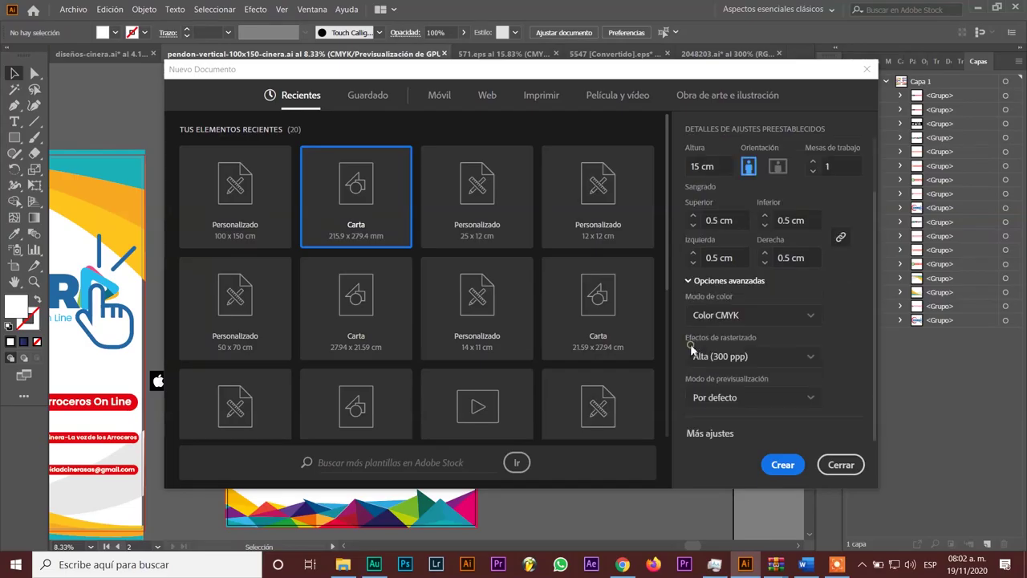
pyautogui.click(815, 318)
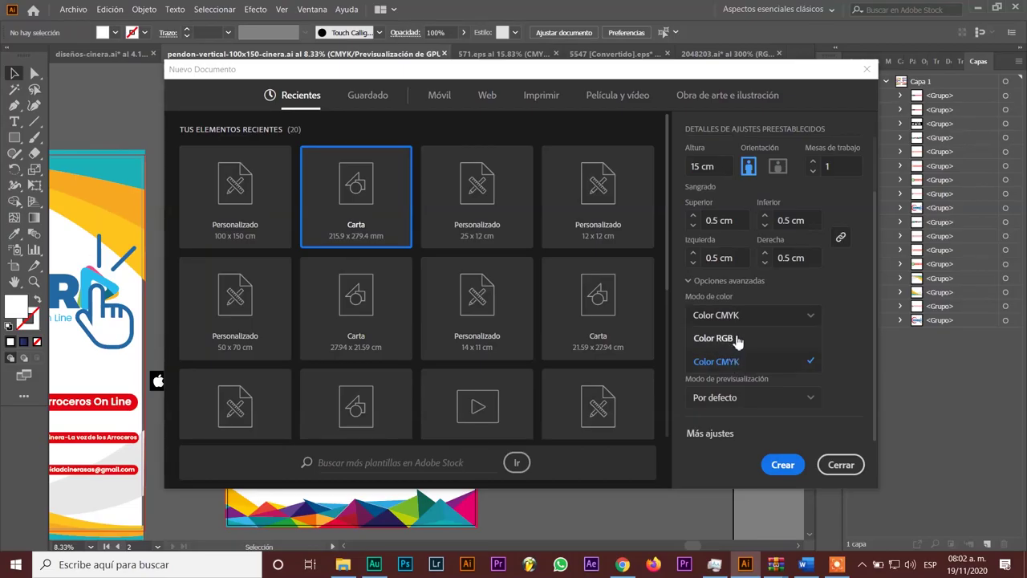
pyautogui.click(736, 340)
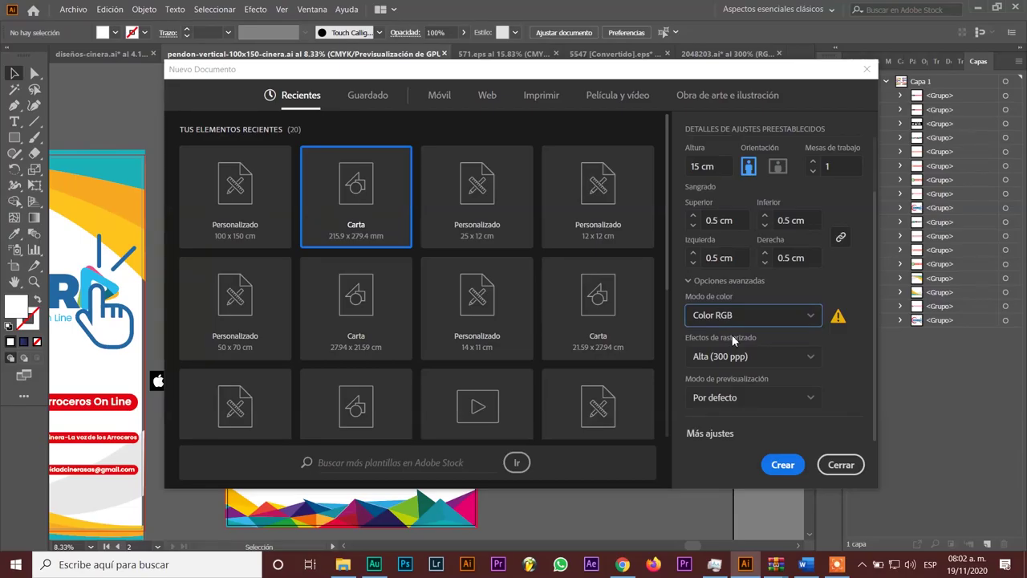
pyautogui.click(808, 321)
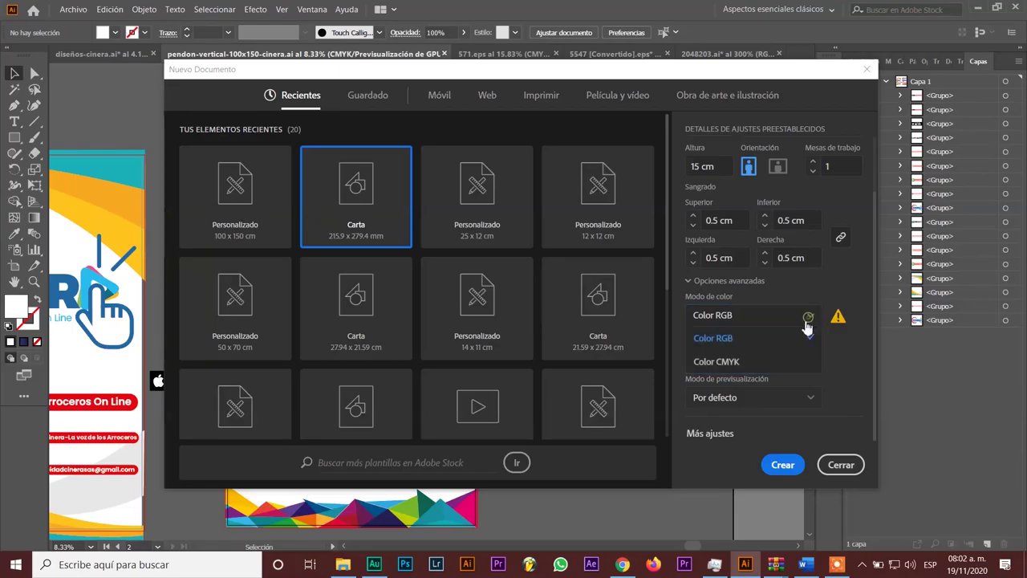
pyautogui.click(765, 362)
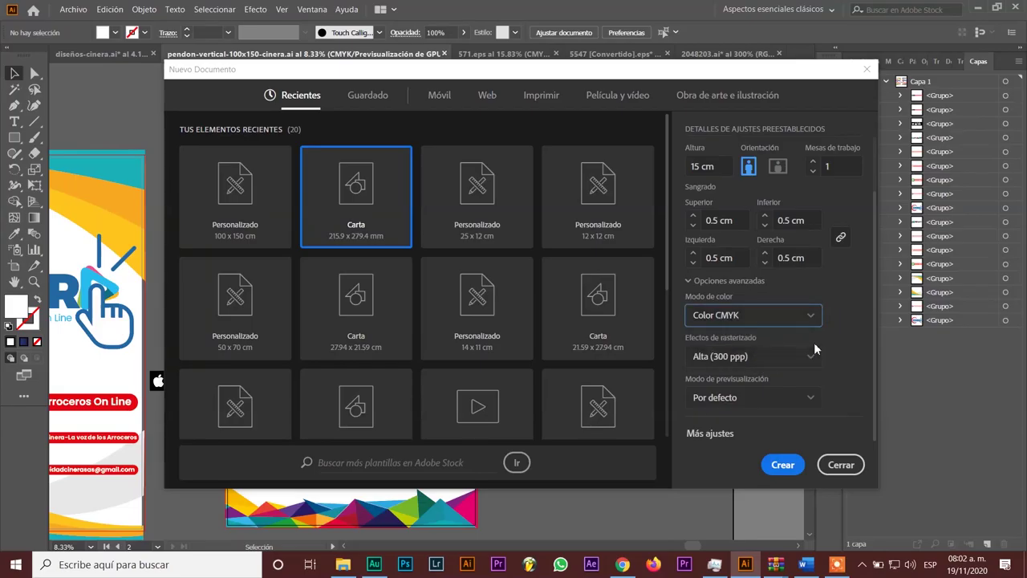
pyautogui.click(814, 358)
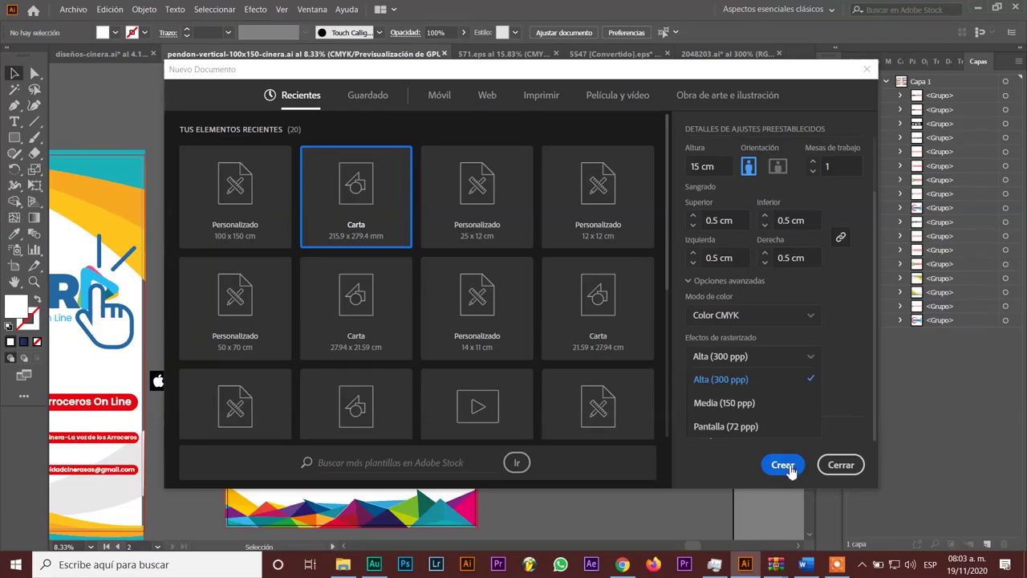
pyautogui.click(790, 468)
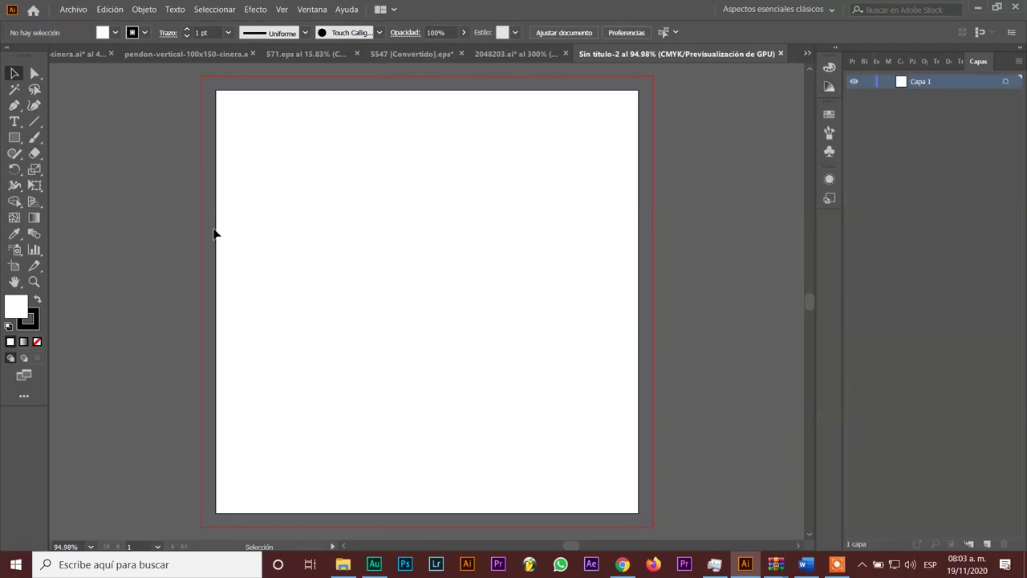
pyautogui.click(15, 137)
pyautogui.moveTo(217, 92); pyautogui.dragTo(319, 250)
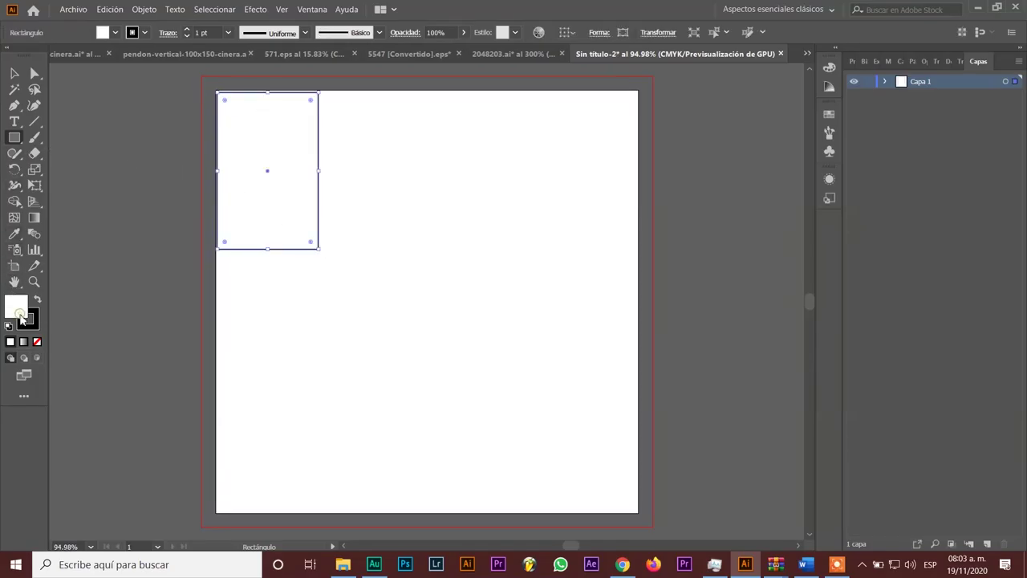
pyautogui.doubleClick(21, 316)
pyautogui.moveTo(483, 132); pyautogui.dragTo(406, 239)
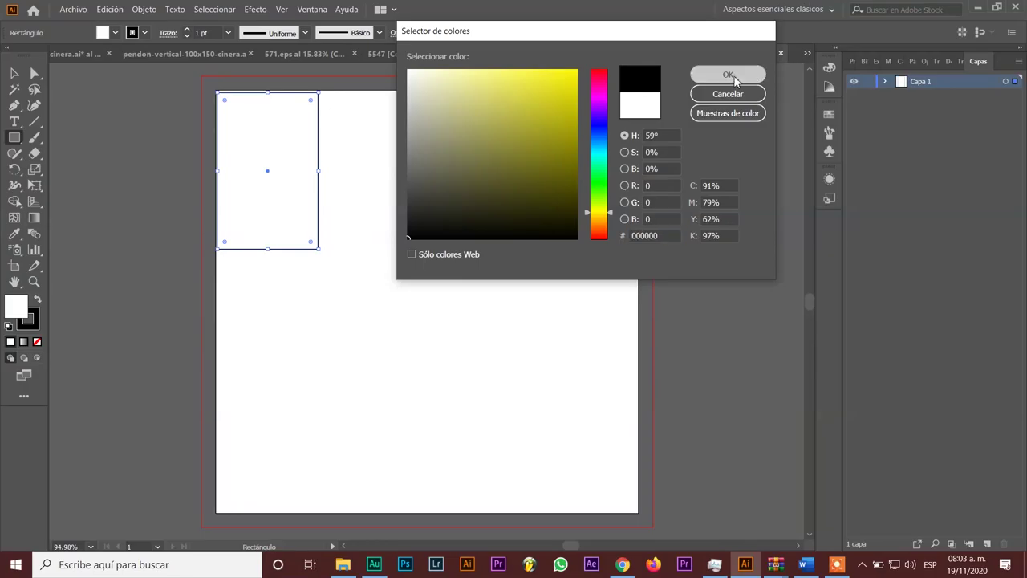
pyautogui.click(728, 75)
pyautogui.click(886, 81)
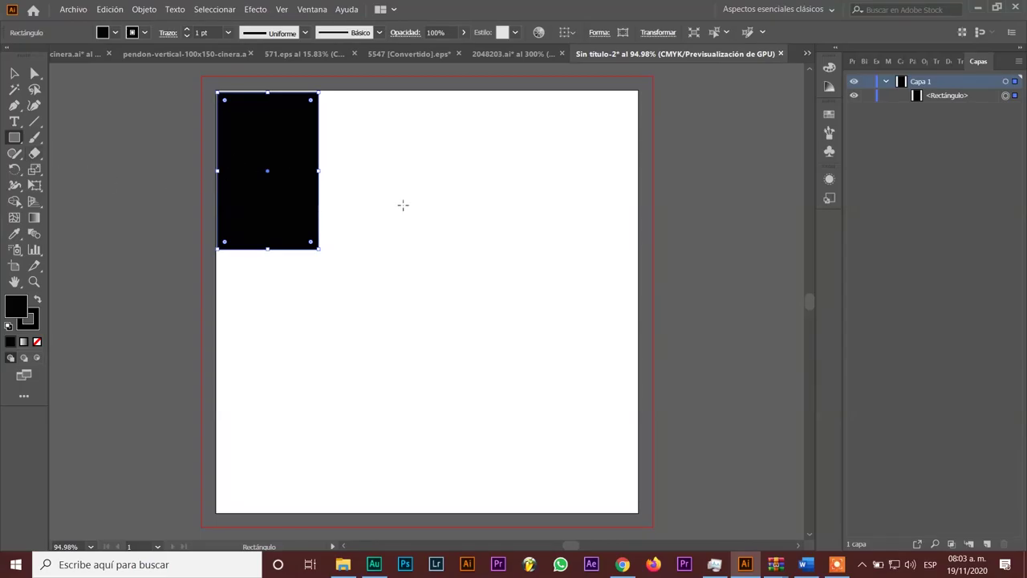
pyautogui.rightClick(15, 138)
pyautogui.click(64, 169)
pyautogui.moveTo(397, 144); pyautogui.dragTo(510, 256)
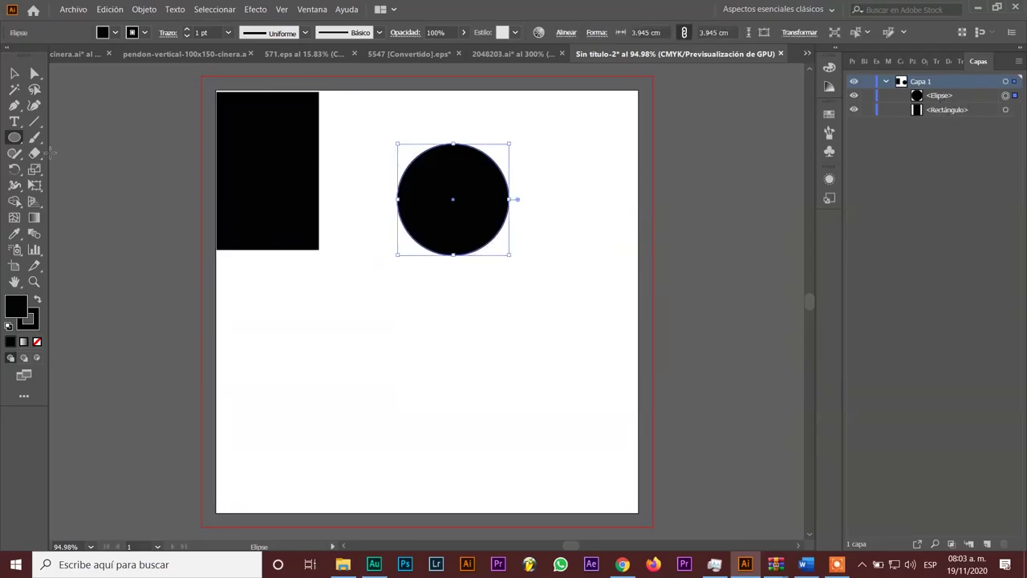
pyautogui.hotkey('ctrl', 'z')
pyautogui.hotkey('ctrl', 'z')
pyautogui.hotkey('ctrl', 'z')
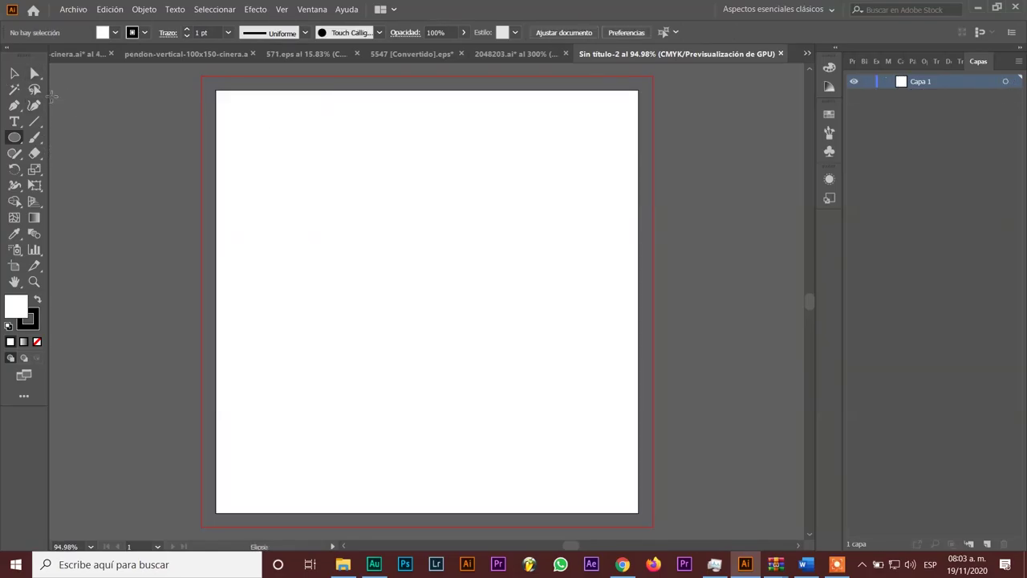
pyautogui.click(310, 13)
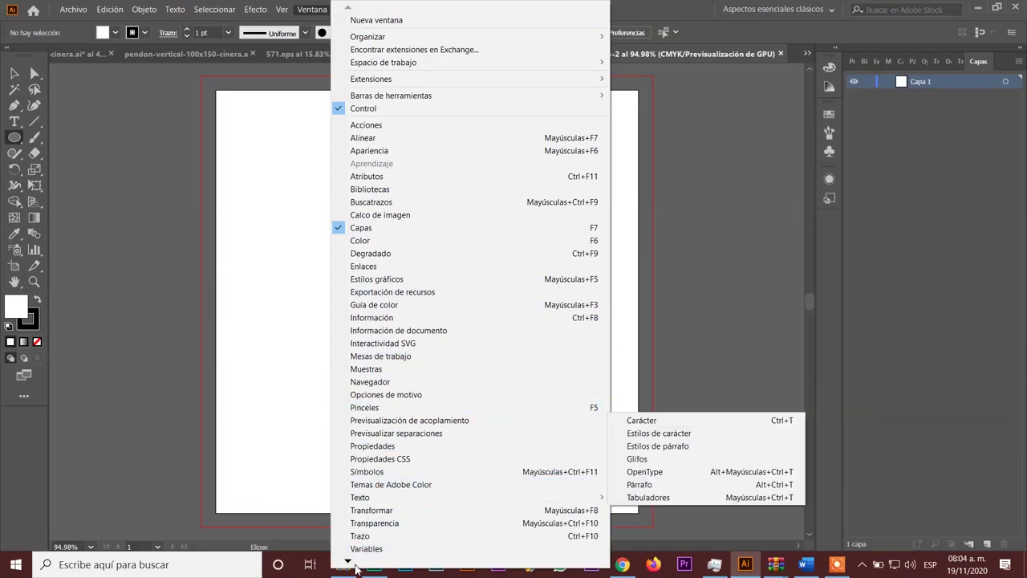
pyautogui.moveTo(360, 497)
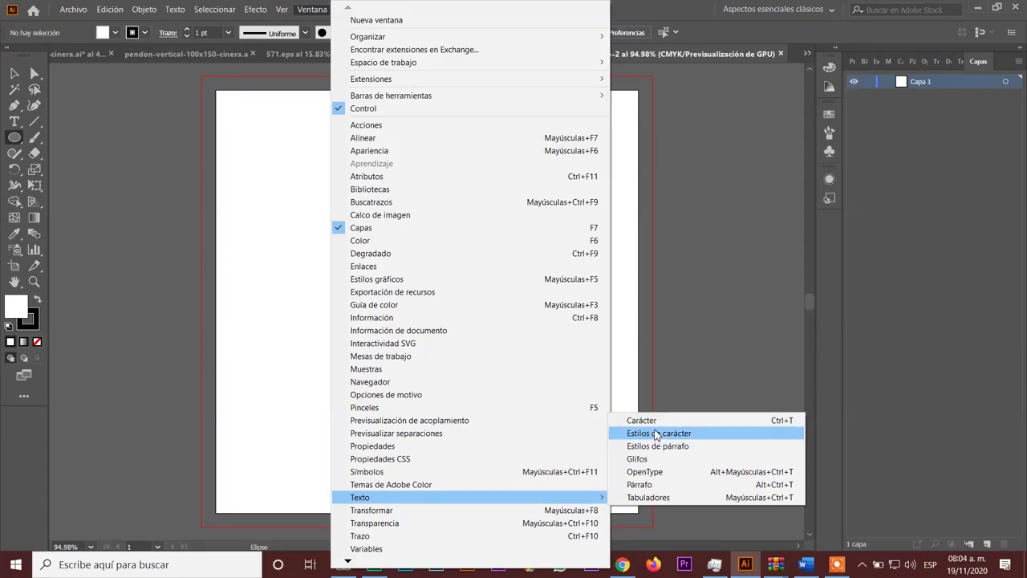
pyautogui.click(218, 229)
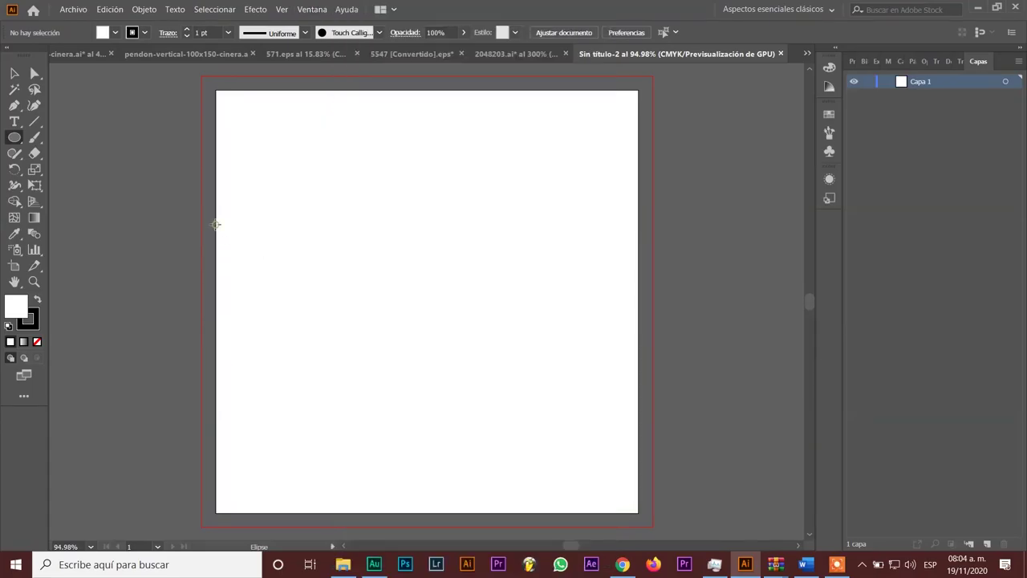
pyautogui.click(195, 225)
# - Undo a stray ellipse so the artboard stays blank, and select the Type tool
pyautogui.click(112, 94)
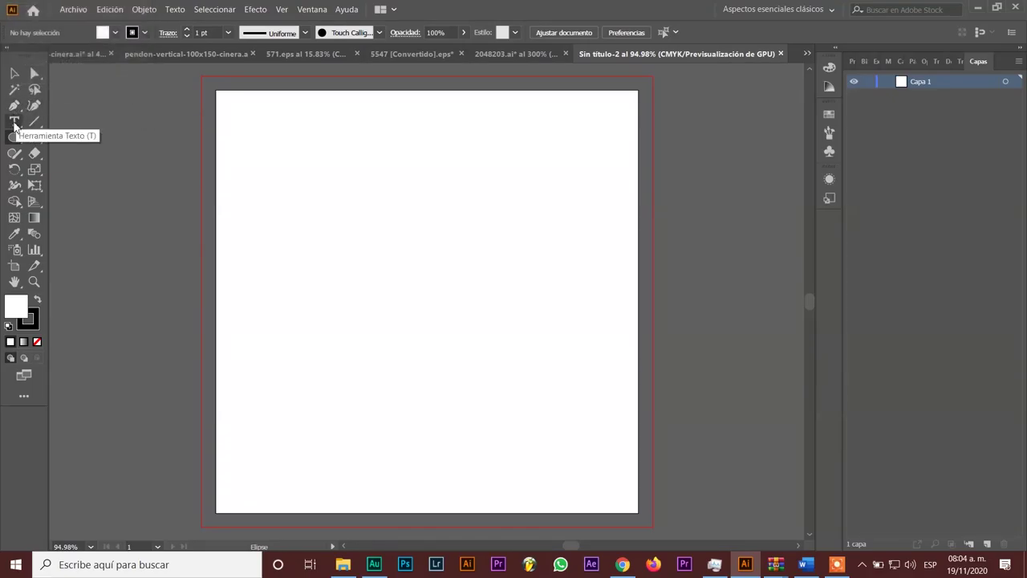
pyautogui.click(14, 124)
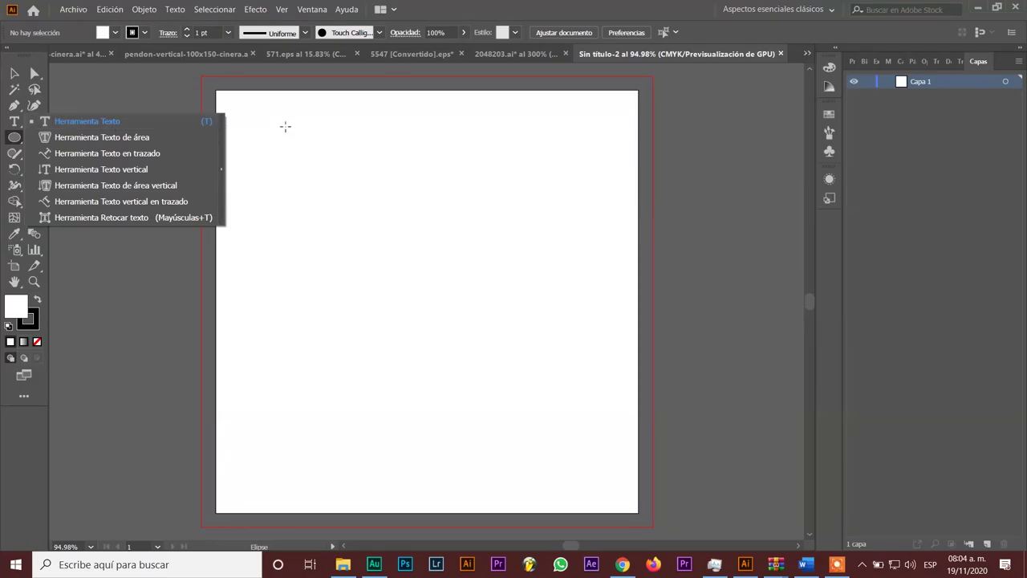
pyautogui.moveTo(247, 101)
pyautogui.mouseDown()
pyautogui.moveTo(266, 120)
pyautogui.moveTo(336, 139)
pyautogui.mouseUp()
pyautogui.hotkey('ctrl', 'z')
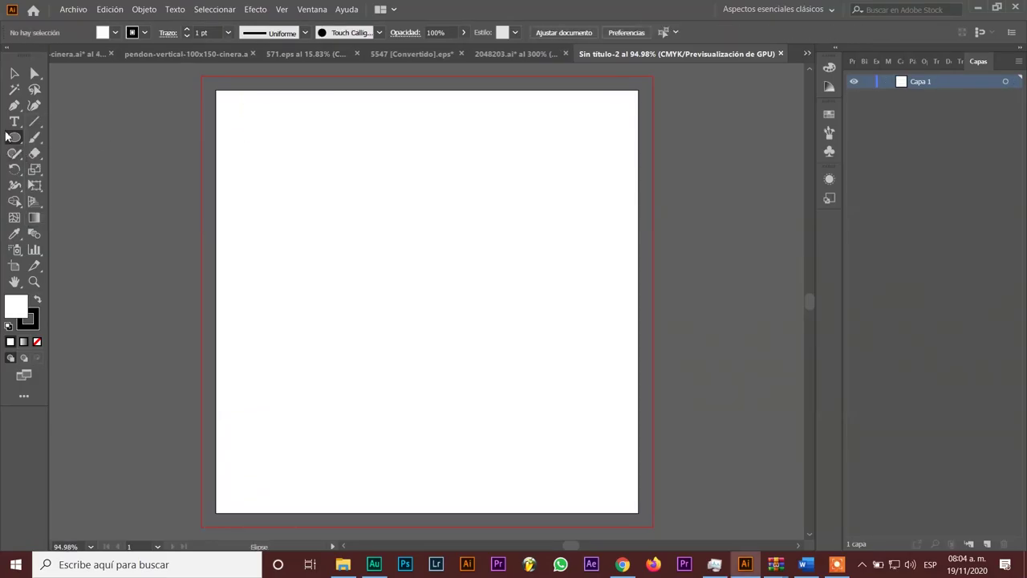
pyautogui.click(16, 122)
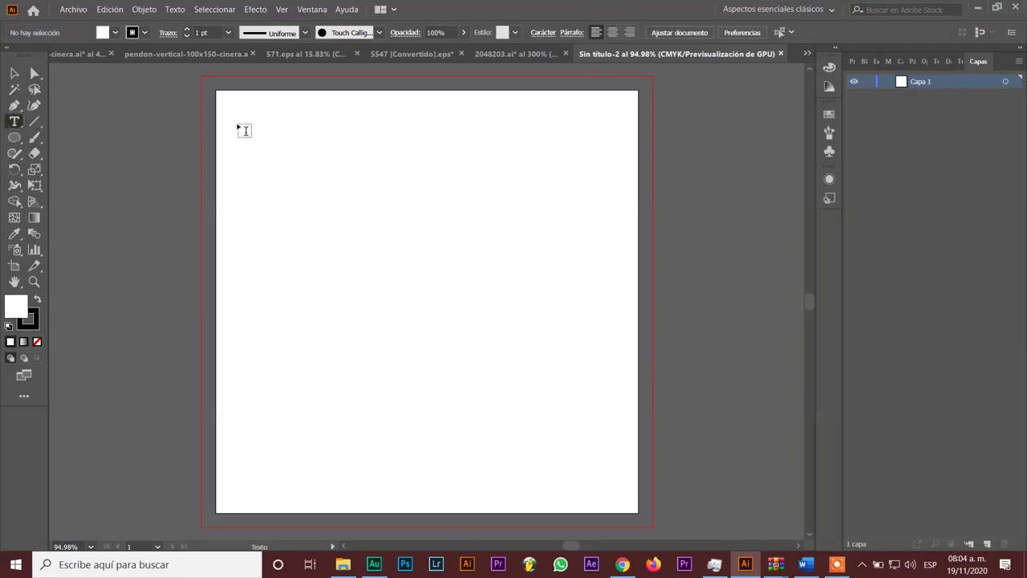
# - Draw a text area across the artboard top, type 'Uniremington', and select it
pyautogui.moveTo(231, 97)
pyautogui.mouseDown()
pyautogui.moveTo(438, 154)
pyautogui.moveTo(625, 149)
pyautogui.mouseUp()
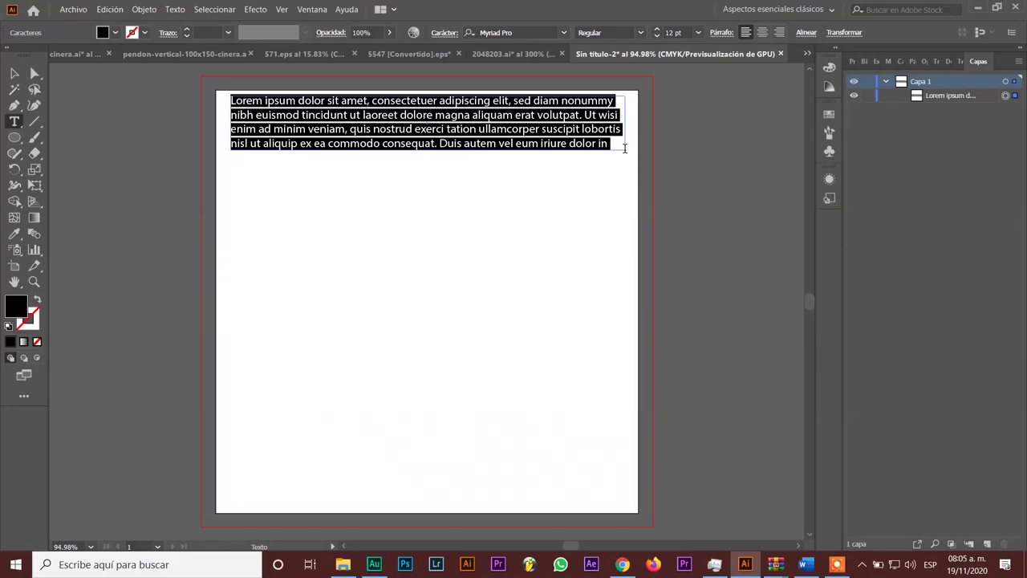
pyautogui.write('ab')
pyautogui.press('BackSpace')
pyautogui.press('BackSpace')
pyautogui.write('Uniremin')
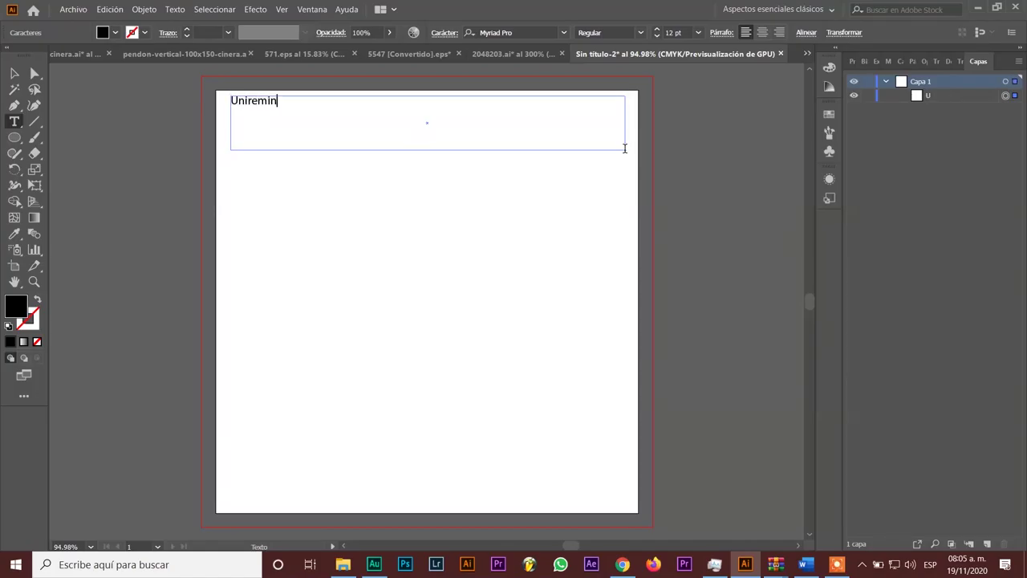
pyautogui.write('gton')
pyautogui.moveTo(302, 101); pyautogui.dragTo(195, 101)
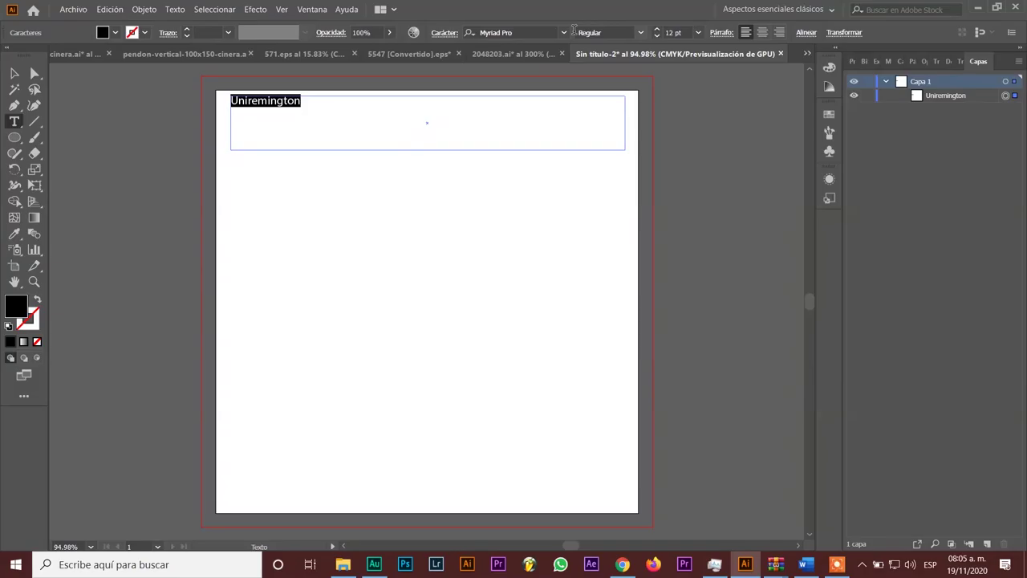
# - Set the title font to League Spartan Bold and try a 150 pt size
pyautogui.click(564, 37)
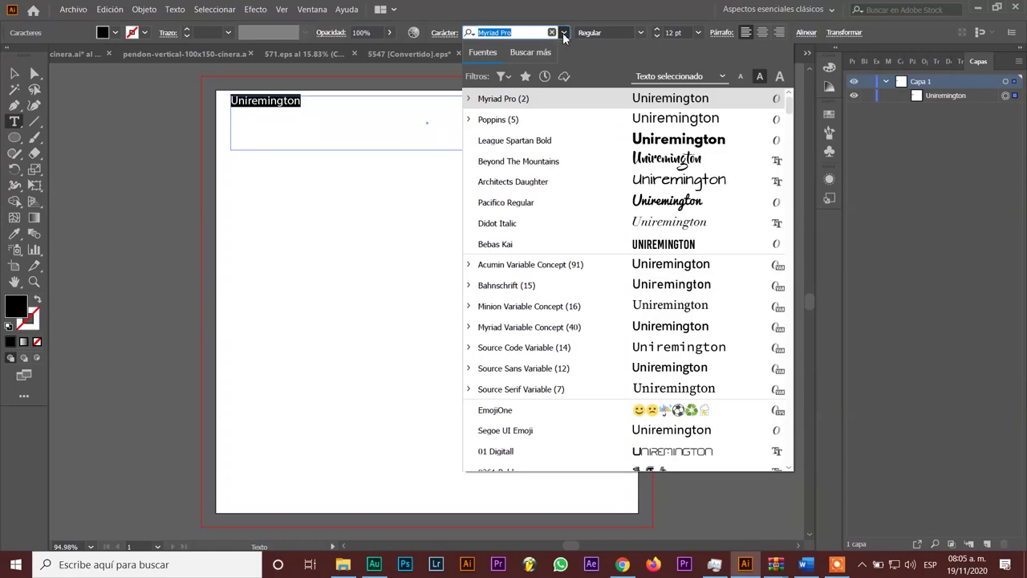
pyautogui.click(638, 141)
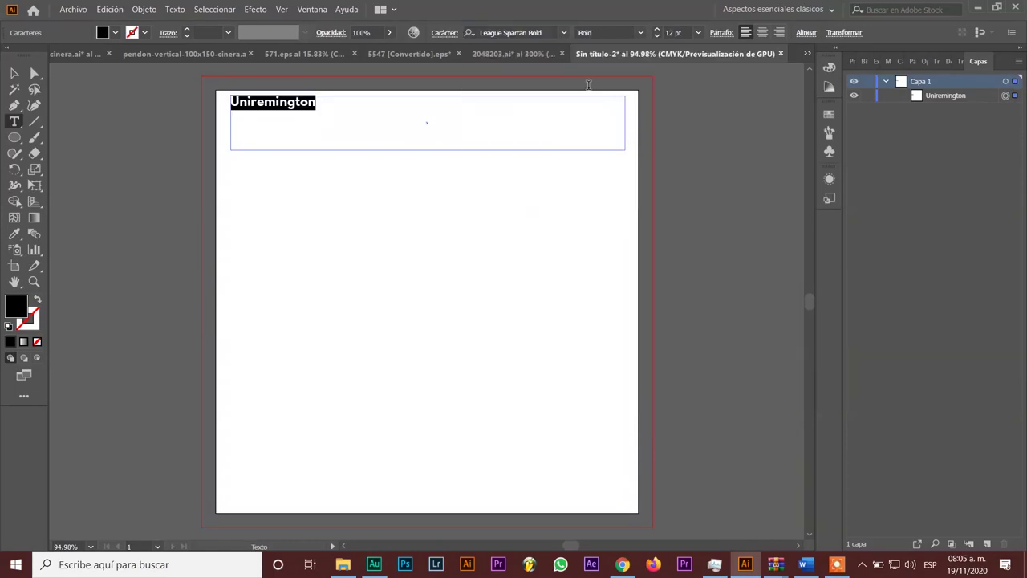
pyautogui.click(641, 32)
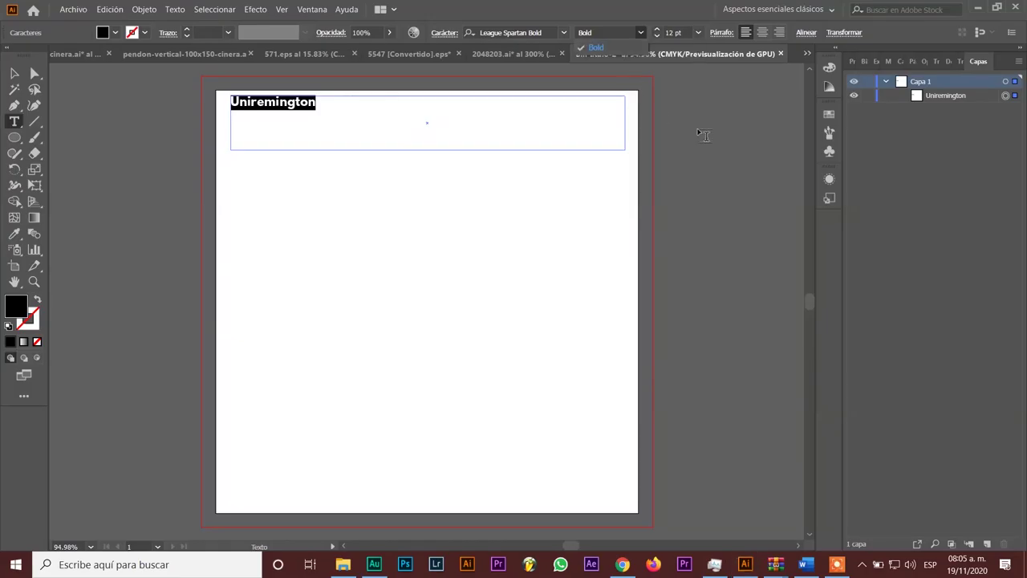
pyautogui.click(659, 32)
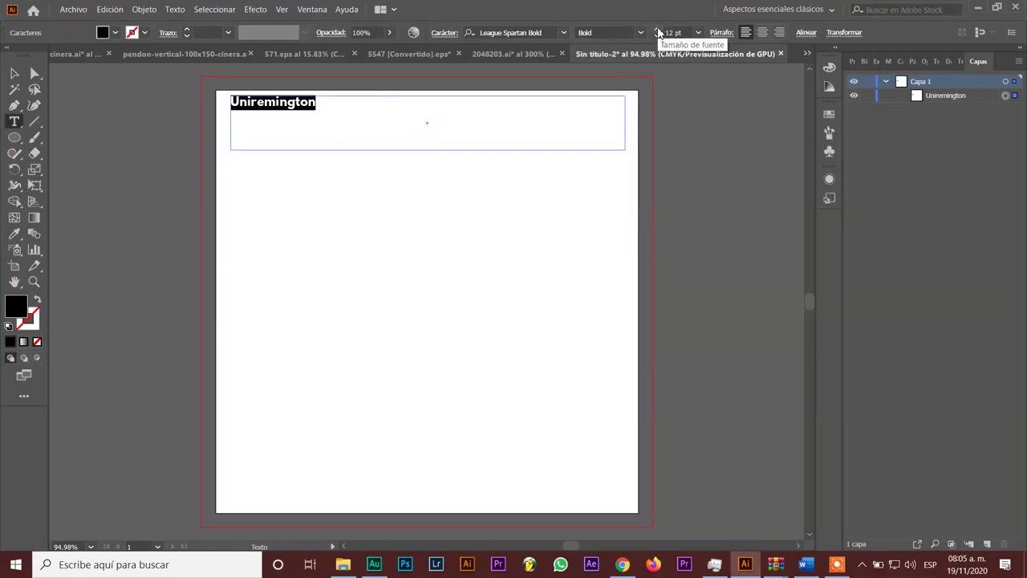
pyautogui.click(667, 32)
pyautogui.write('1')
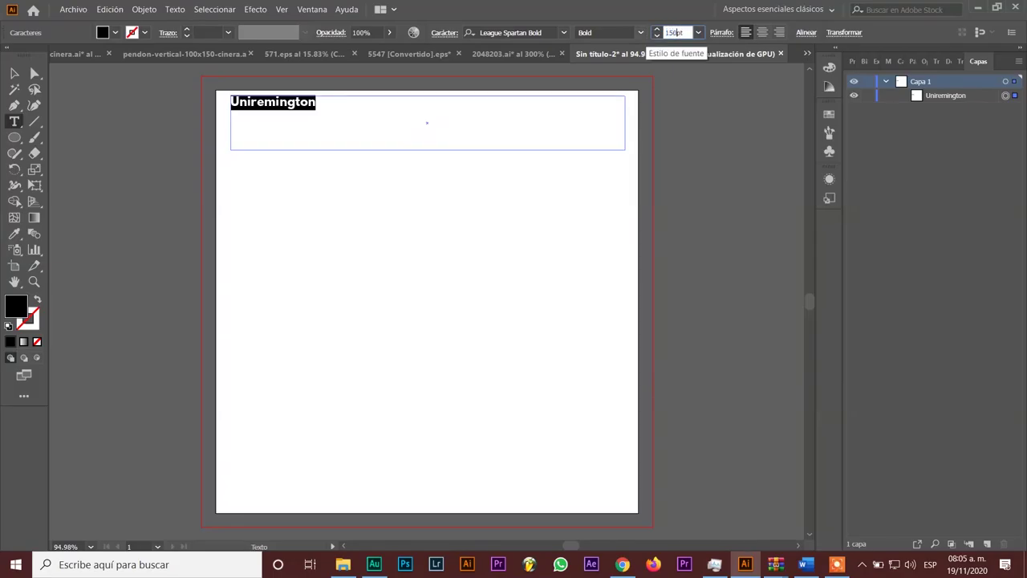
pyautogui.press('Return')
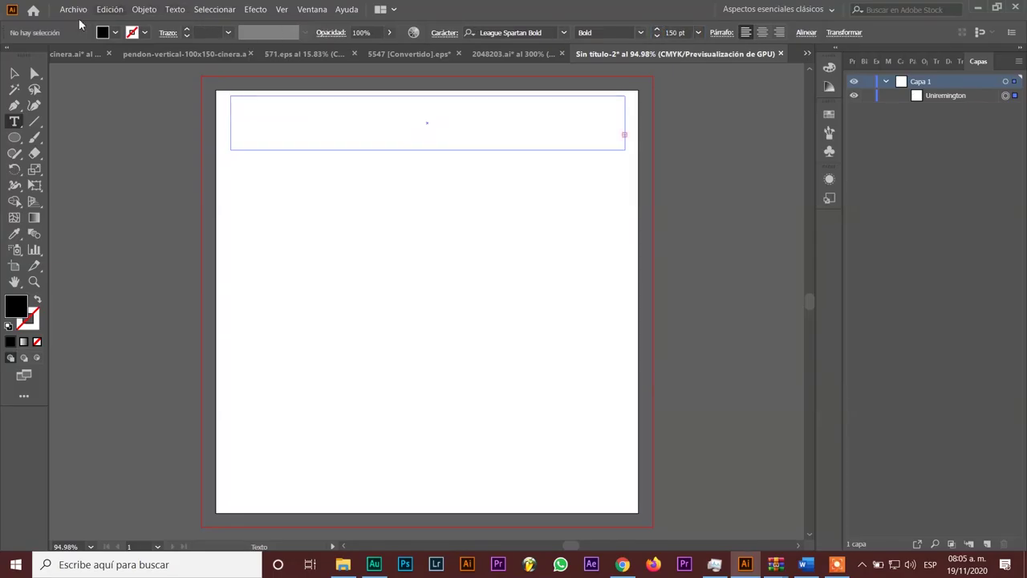
# - Undo the oversized frame and set Uniremington to 50 pt
pyautogui.click(14, 73)
pyautogui.moveTo(427, 158); pyautogui.dragTo(427, 276)
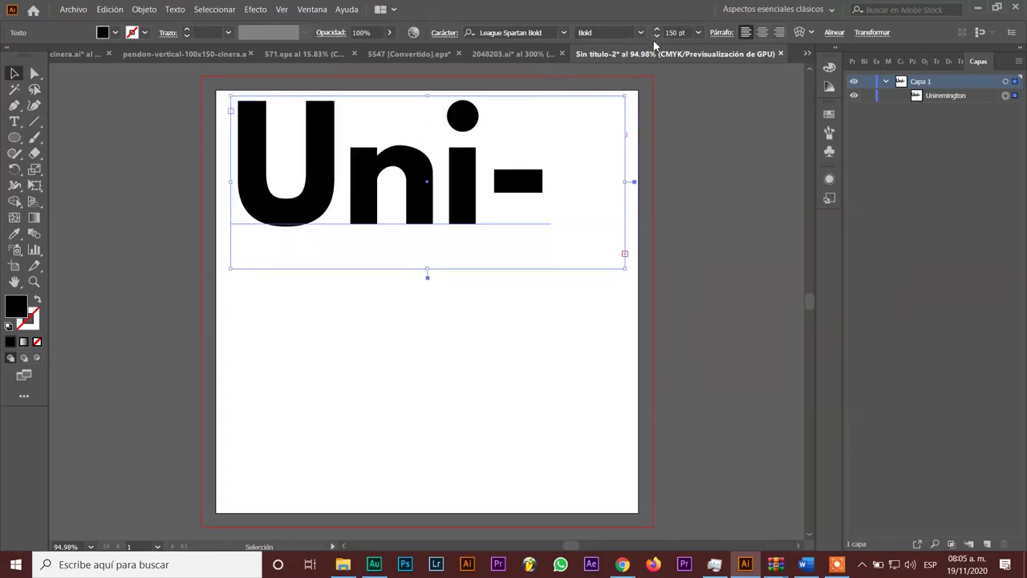
pyautogui.hotkey('ctrl', 'z')
pyautogui.hotkey('ctrl', 'z')
pyautogui.click(675, 32)
pyautogui.write('50')
pyautogui.press('Return')
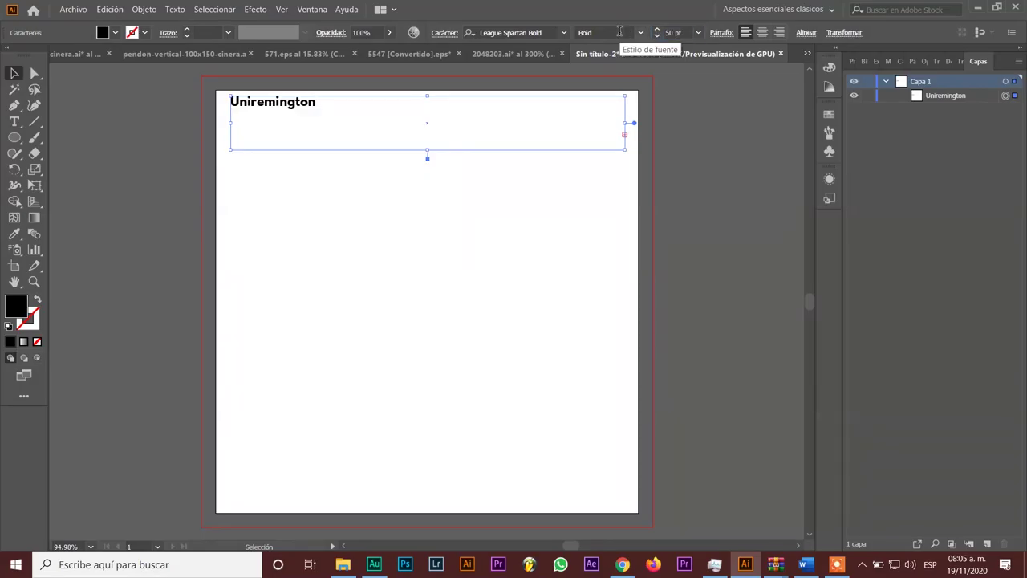
pyautogui.click(324, 107)
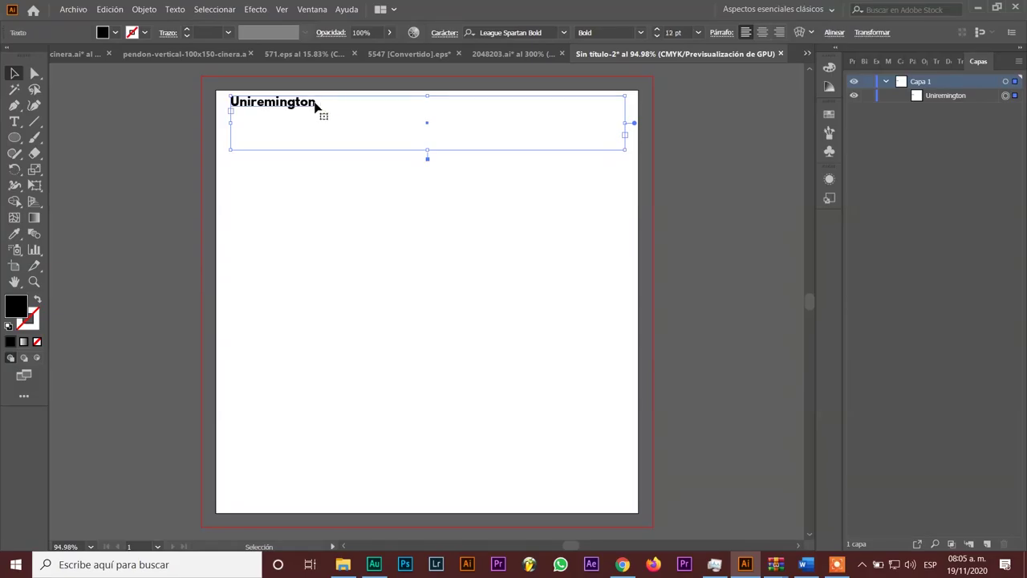
pyautogui.click(317, 107)
pyautogui.doubleClick(315, 105)
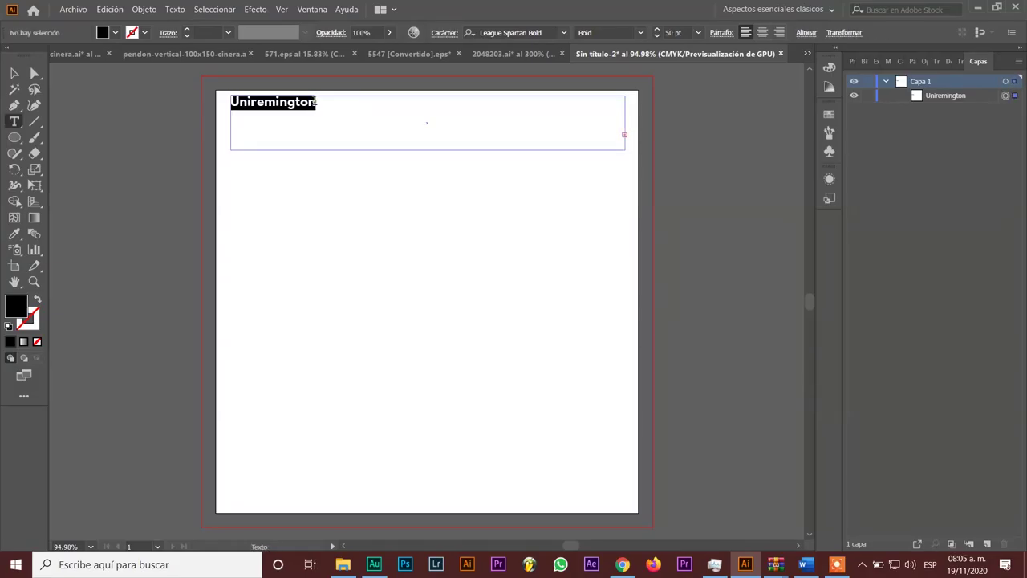
pyautogui.click(671, 33)
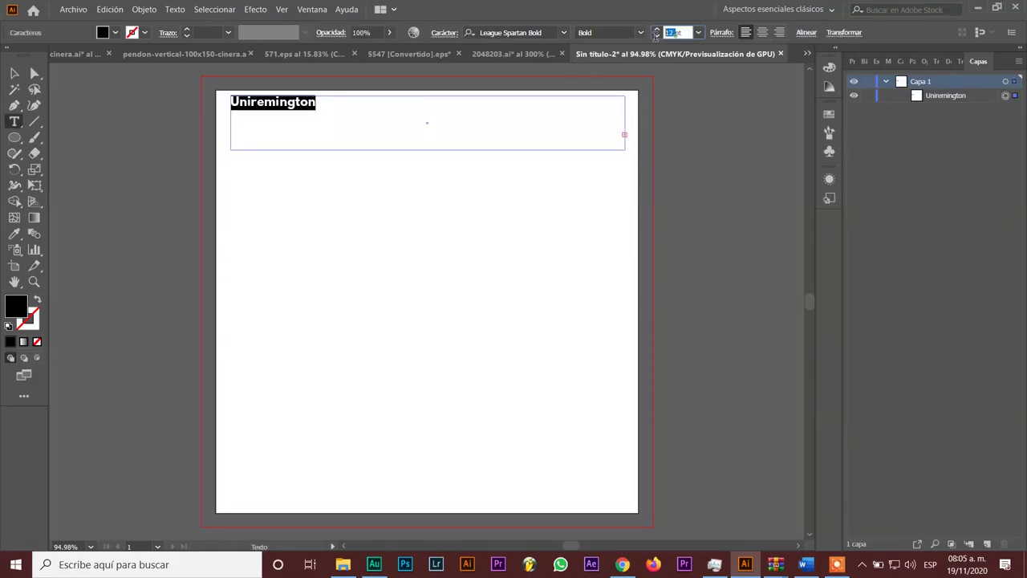
pyautogui.write('50')
pyautogui.press('Return')
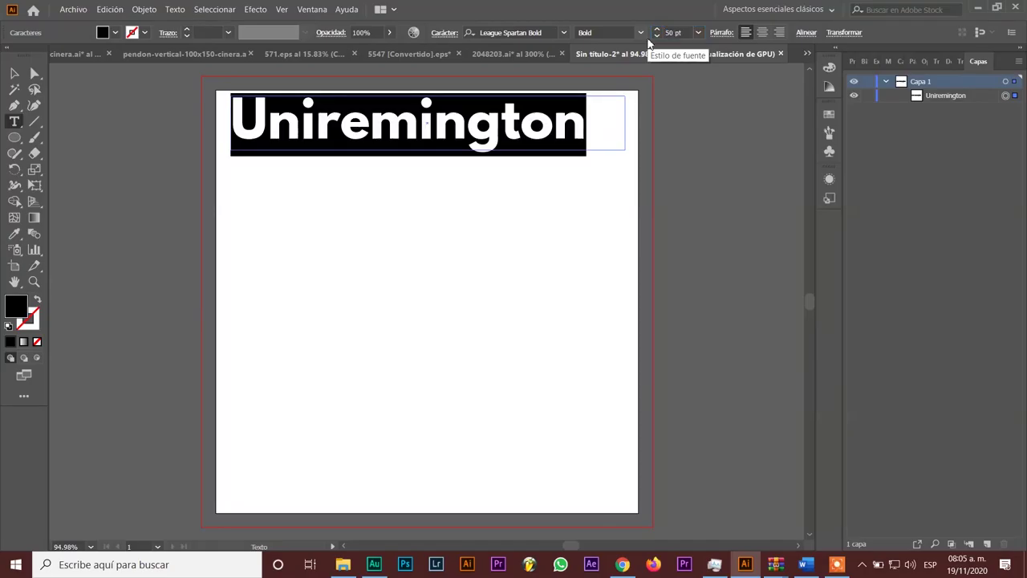
# - Centre-align the title and widen its text box across the artboard
pyautogui.click(14, 73)
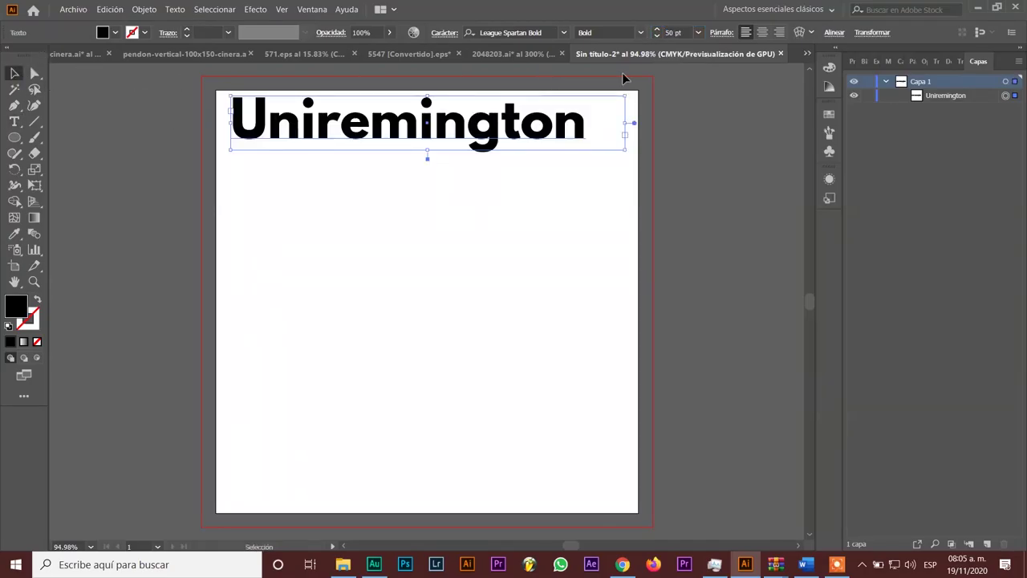
pyautogui.click(762, 32)
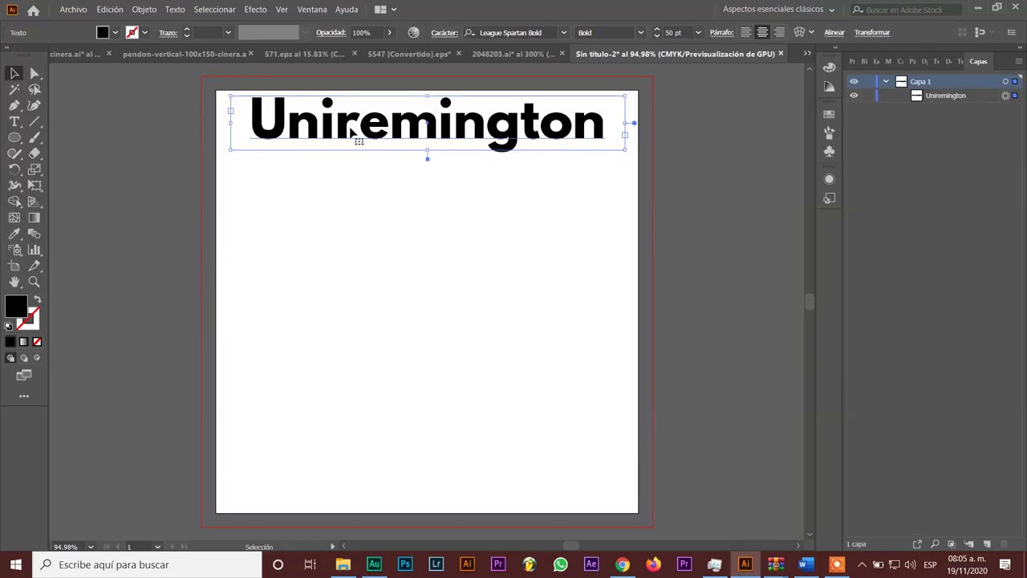
pyautogui.moveTo(235, 122); pyautogui.dragTo(200, 119)
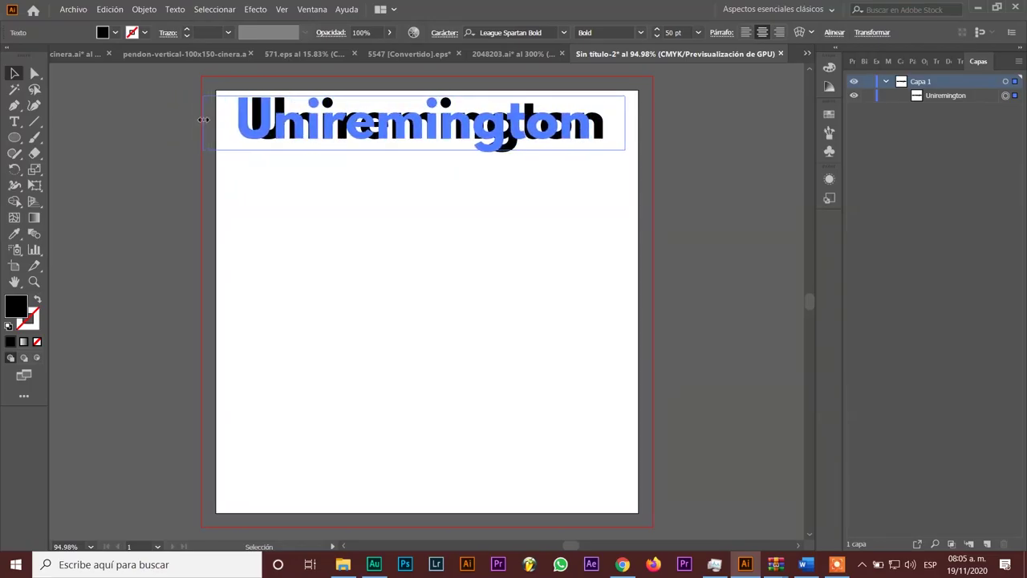
pyautogui.moveTo(199, 119); pyautogui.dragTo(201, 119)
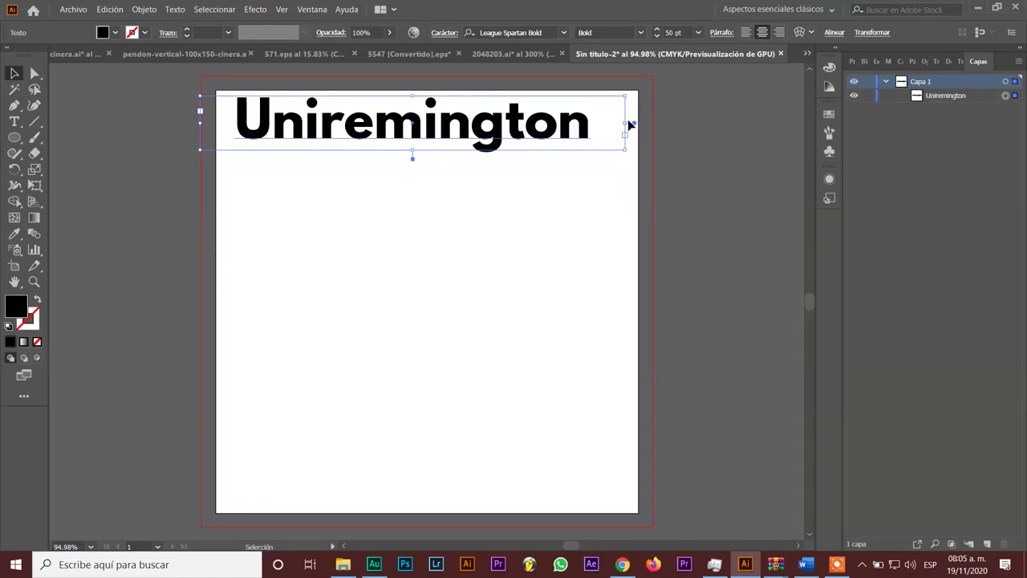
pyautogui.moveTo(625, 125); pyautogui.dragTo(653, 131)
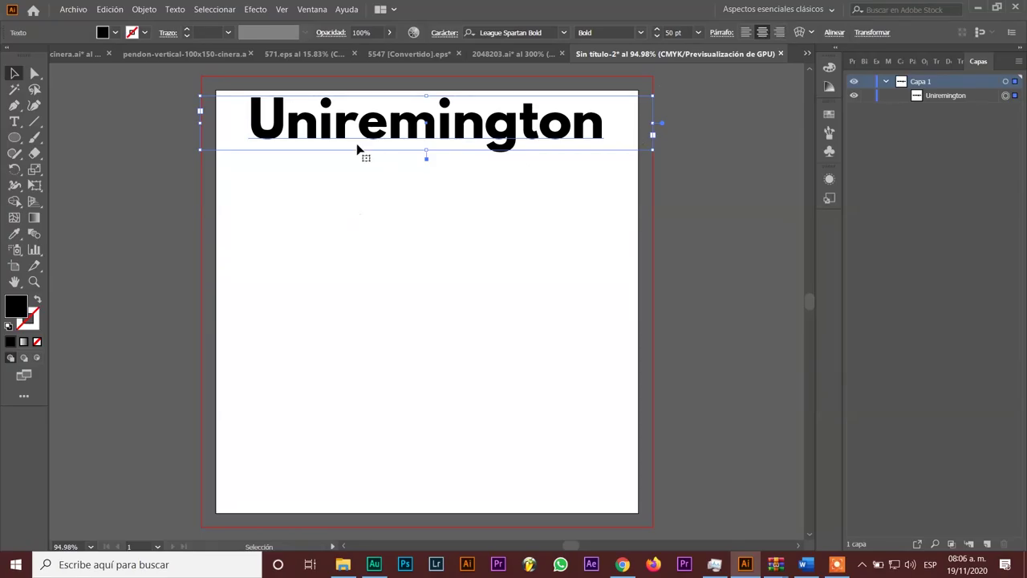
# - Give all the Uniremington letters a bright blue fill
pyautogui.doubleClick(341, 124)
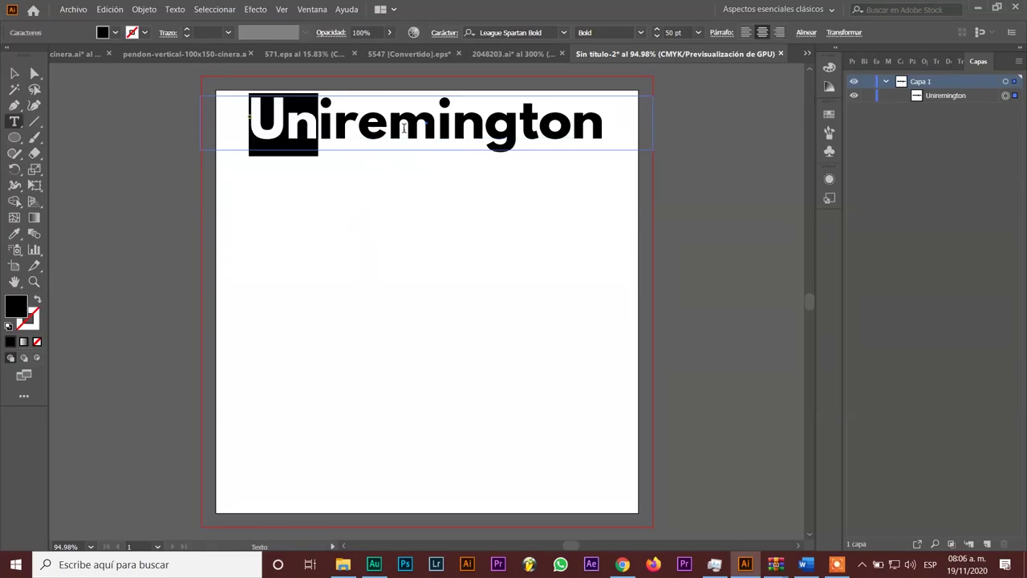
pyautogui.moveTo(243, 117); pyautogui.dragTo(685, 143)
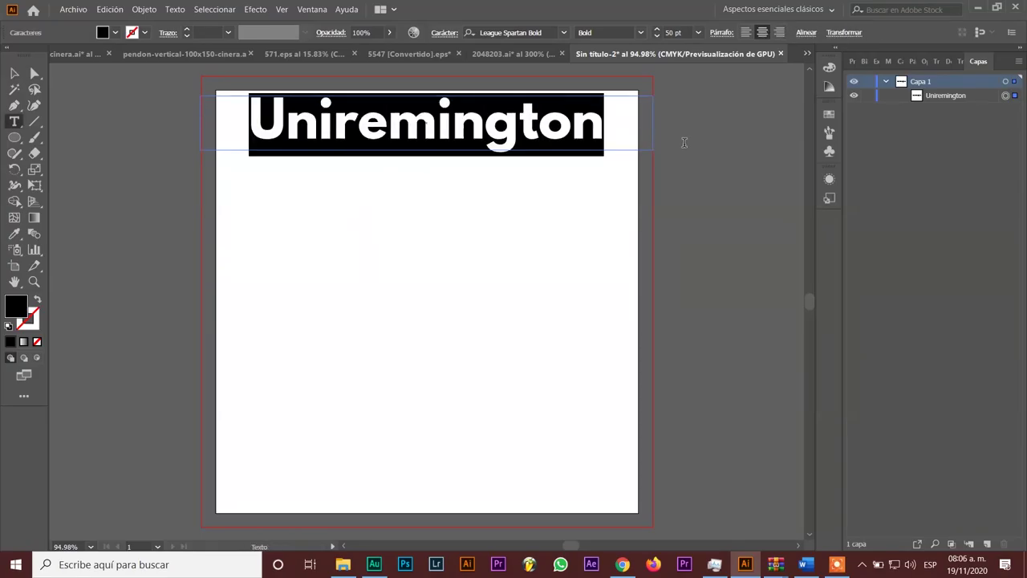
pyautogui.doubleClick(22, 309)
pyautogui.click(442, 157)
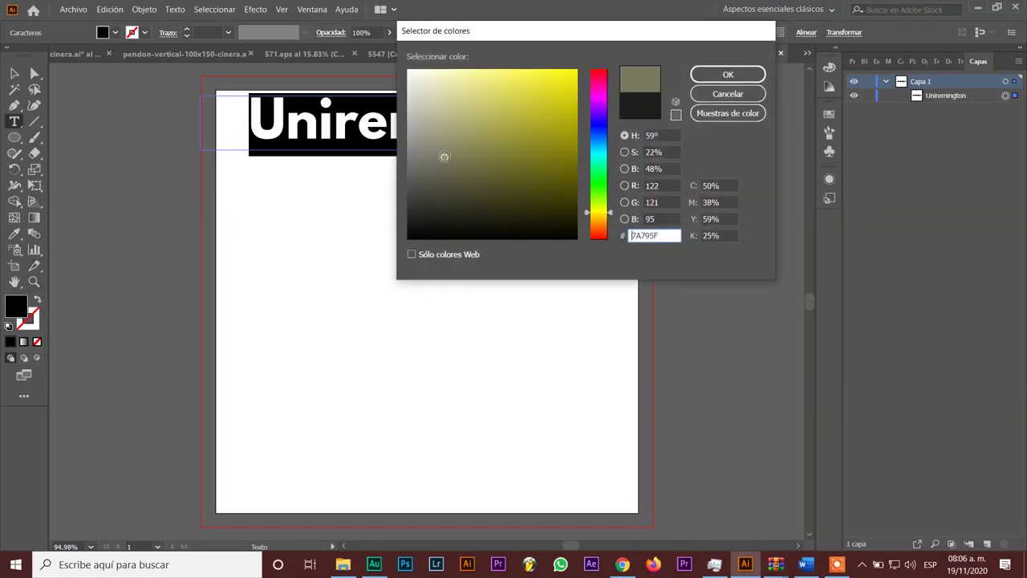
pyautogui.click(599, 134)
pyautogui.moveTo(464, 153); pyautogui.dragTo(542, 81)
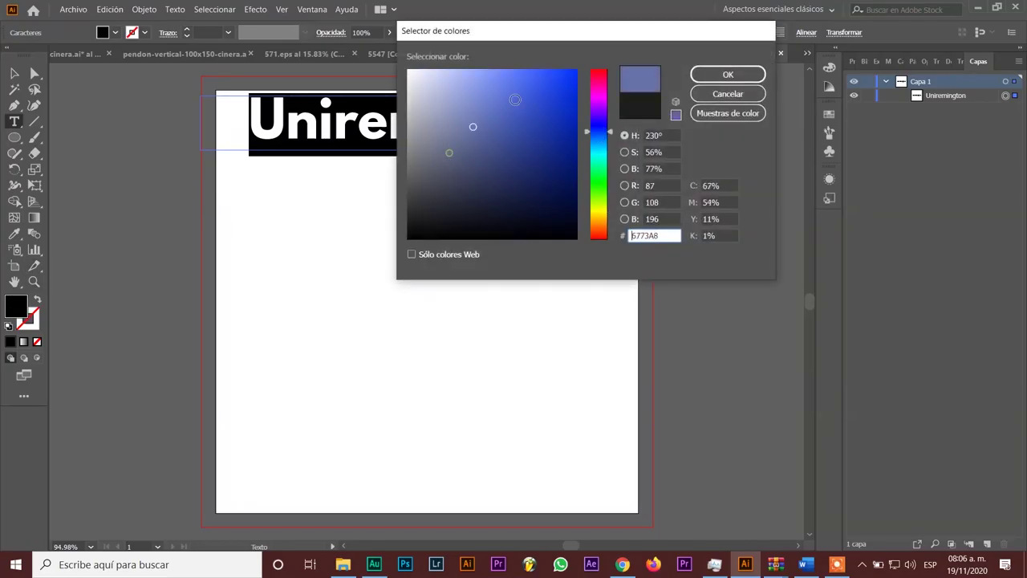
pyautogui.click(742, 74)
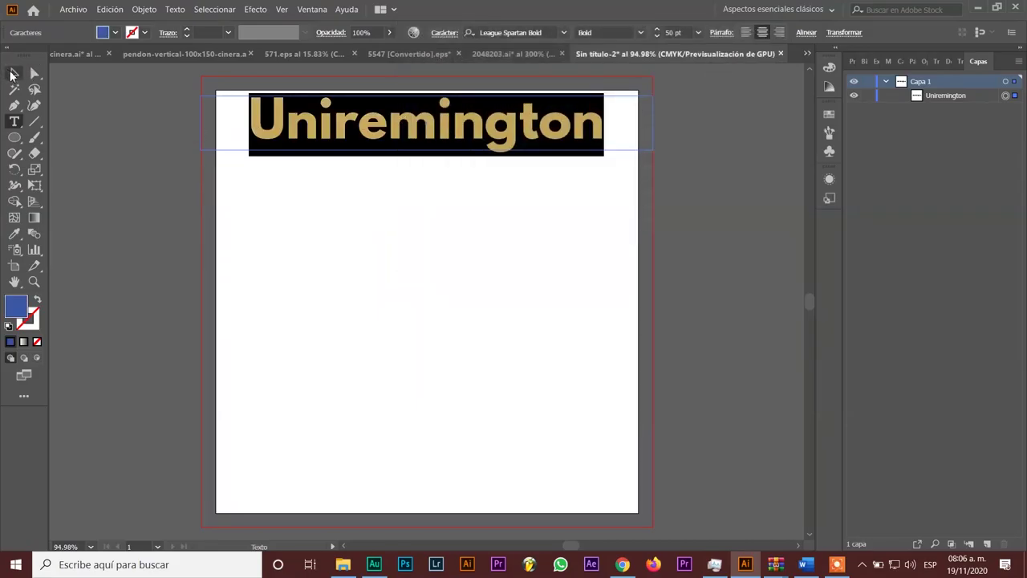
# - Give the Uniremington text object a yellow outline
pyautogui.click(12, 74)
pyautogui.click(513, 298)
pyautogui.click(507, 138)
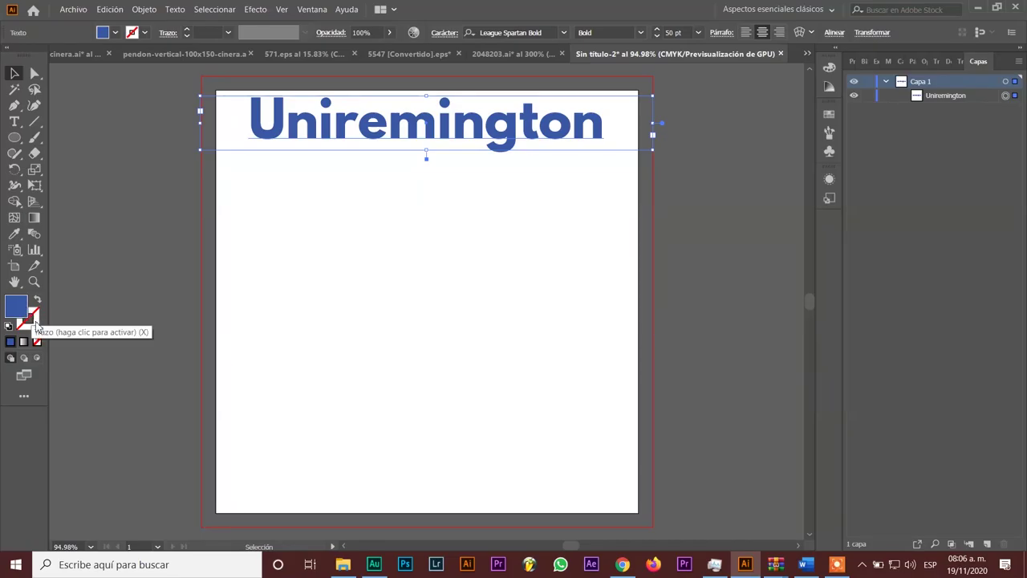
pyautogui.click(34, 320)
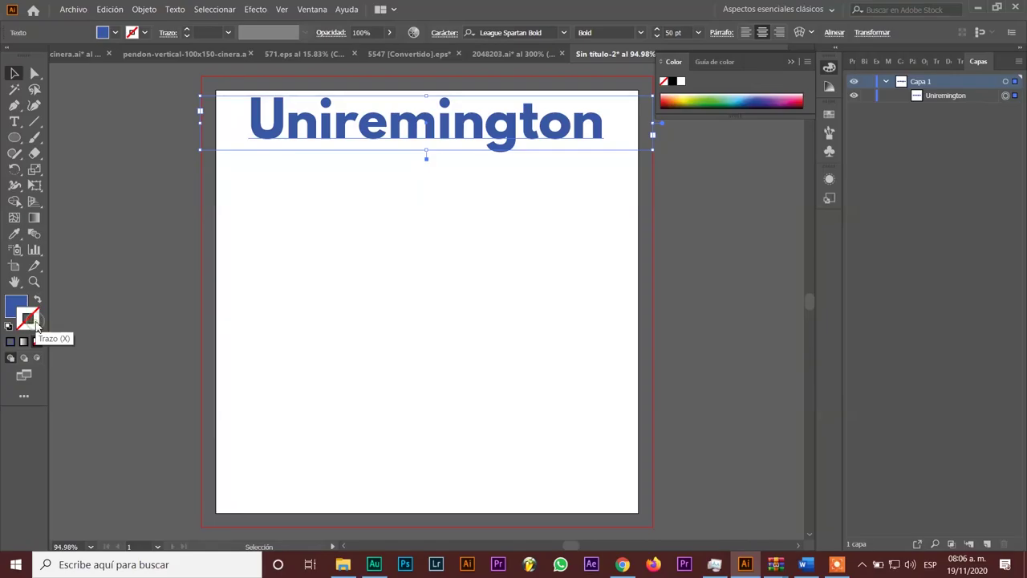
pyautogui.doubleClick(35, 322)
pyautogui.moveTo(541, 154); pyautogui.dragTo(569, 74)
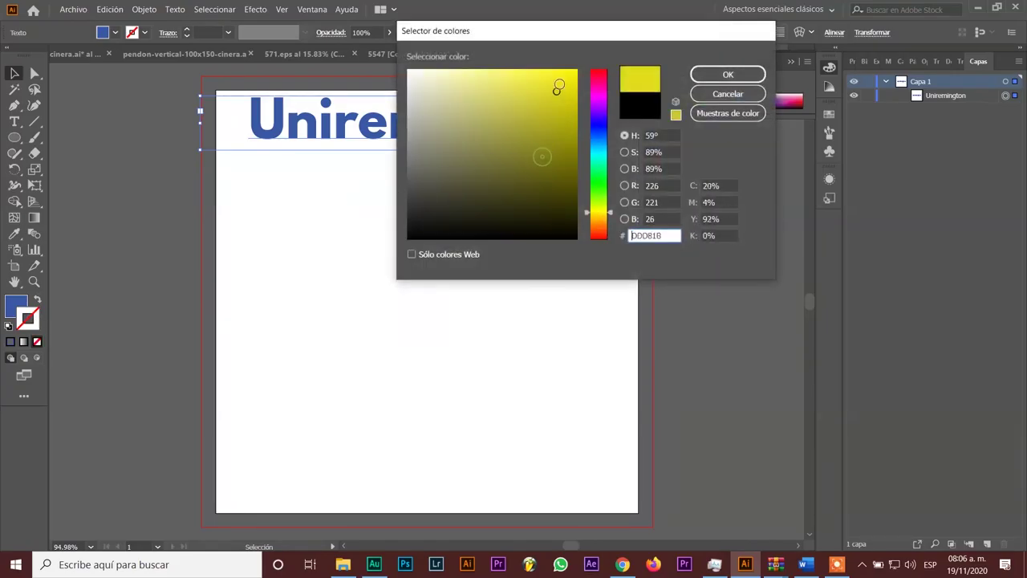
pyautogui.click(728, 75)
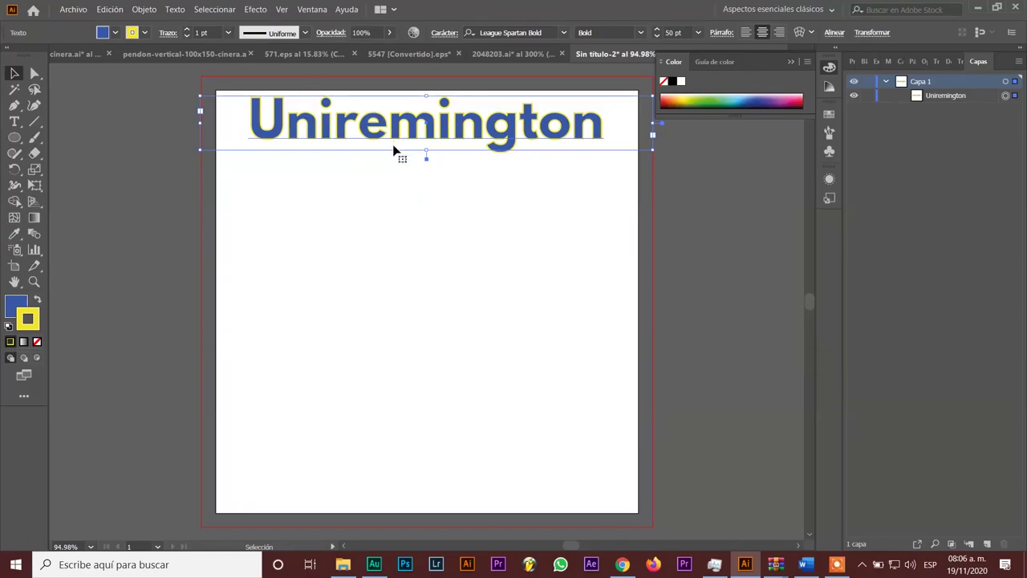
# - Tune the yellow outline to a thin 1 pt weight with the Uniforme profile
pyautogui.hotkey('ctrl', '+')
pyautogui.hotkey('ctrl', '+')
pyautogui.hotkey('ctrl', '+')
pyautogui.hotkey('ctrl', '+')
pyautogui.hotkey('ctrl', '+')
pyautogui.hotkey('ctrl', '+')
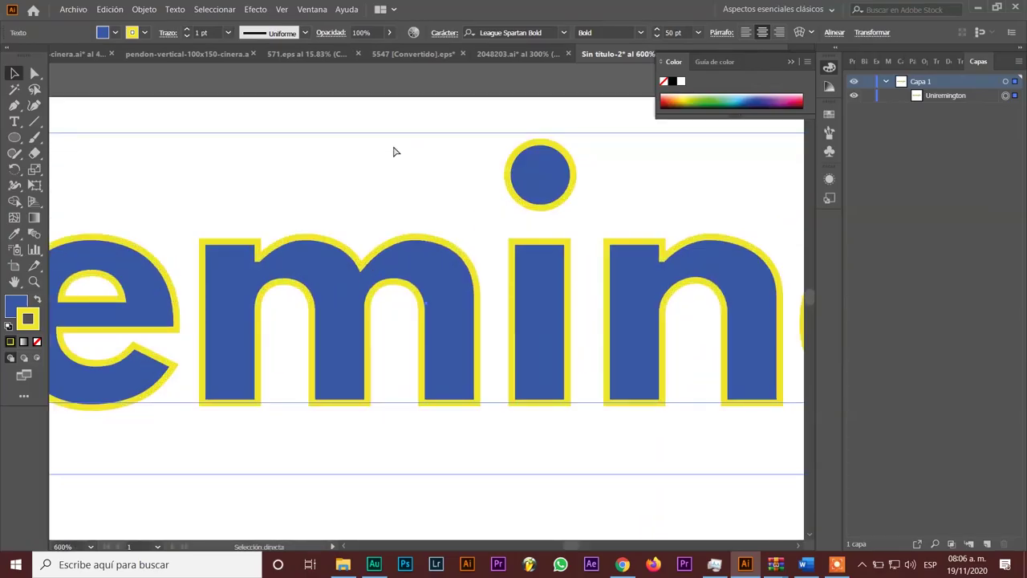
pyautogui.hotkey('ctrl', '-')
pyautogui.hotkey('ctrl', '-')
pyautogui.hotkey('ctrl', '-')
pyautogui.hotkey('ctrl', '-')
pyautogui.hotkey('ctrl', '-')
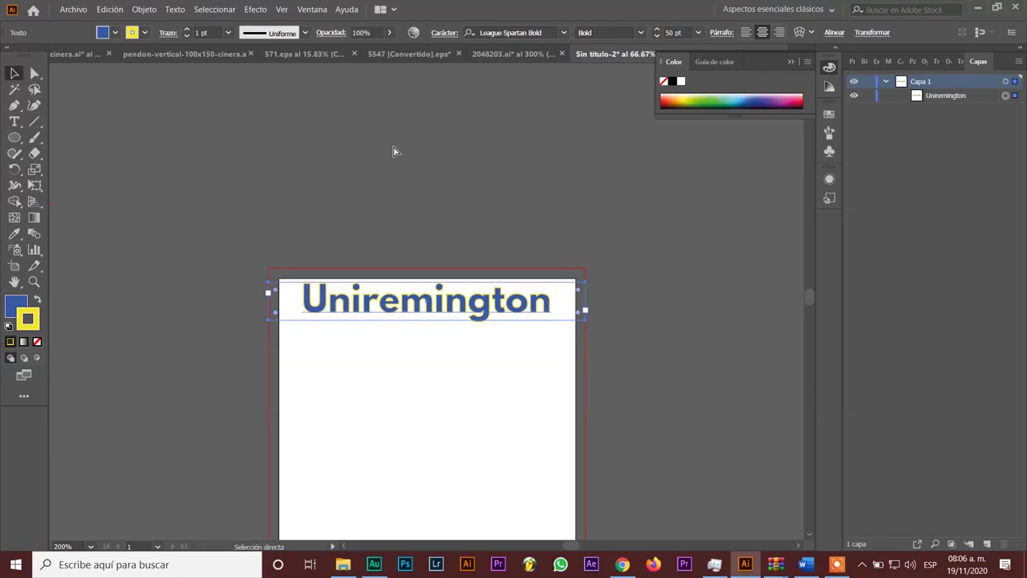
pyautogui.hotkey('ctrl', '-')
pyautogui.hotkey('ctrl', '+')
pyautogui.hotkey('ctrl', '+')
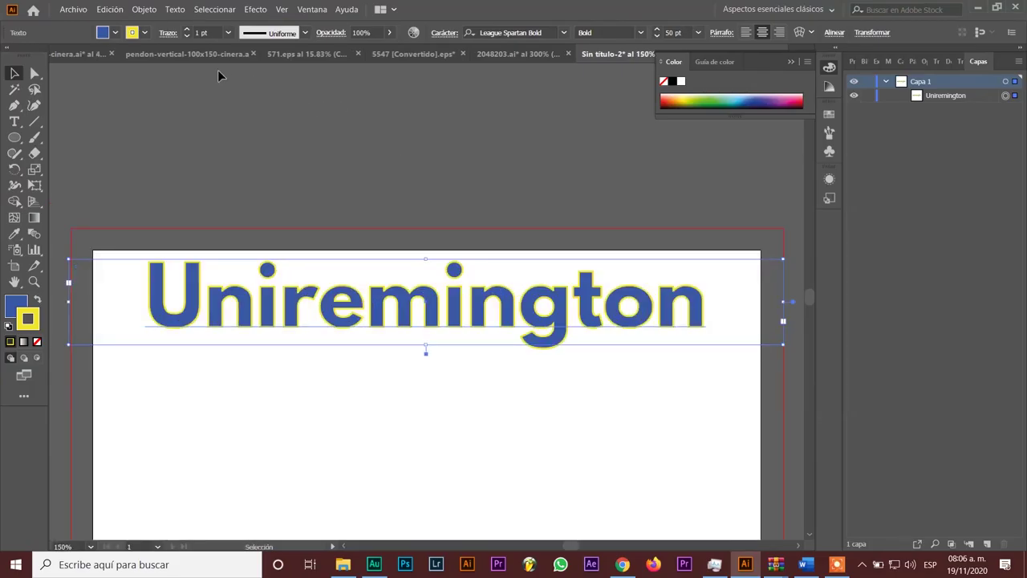
pyautogui.click(187, 30)
pyautogui.click(187, 29)
pyautogui.click(187, 30)
pyautogui.click(187, 30)
pyautogui.click(187, 30)
pyautogui.click(187, 30)
pyautogui.click(187, 30)
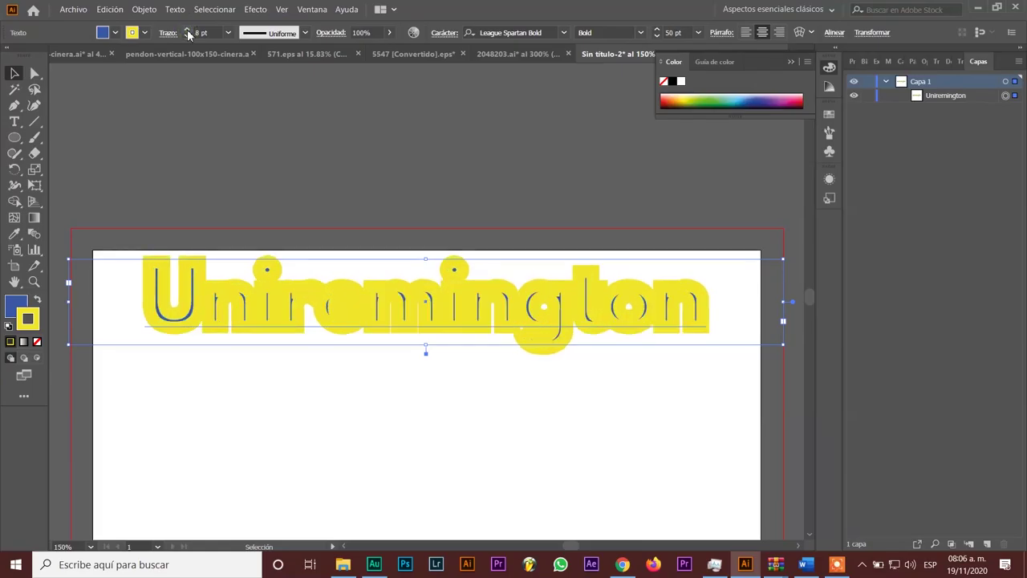
pyautogui.click(187, 30)
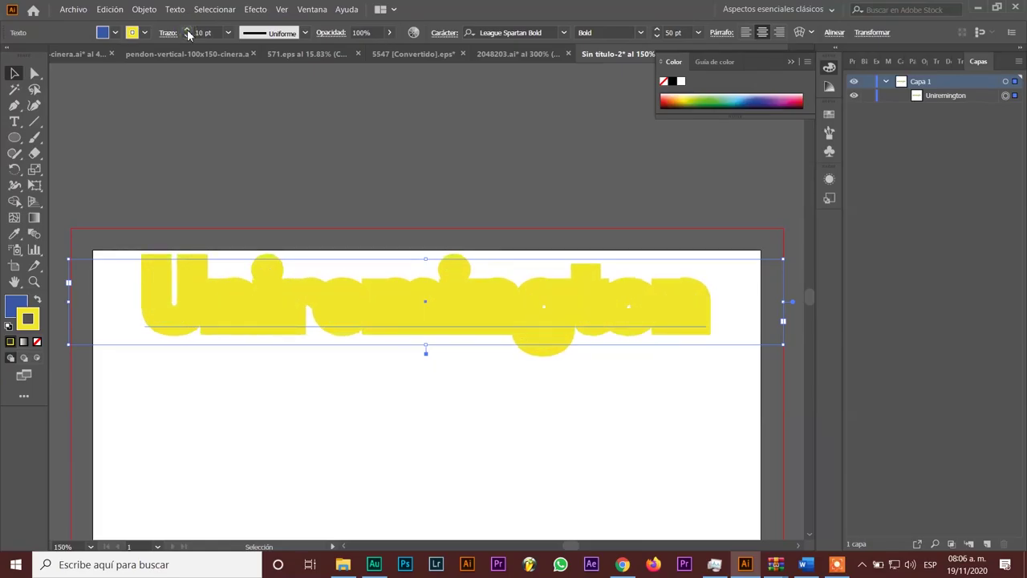
pyautogui.click(188, 37)
pyautogui.click(189, 37)
pyautogui.click(189, 37)
pyautogui.click(188, 37)
pyautogui.click(189, 37)
pyautogui.click(189, 37)
pyautogui.click(305, 32)
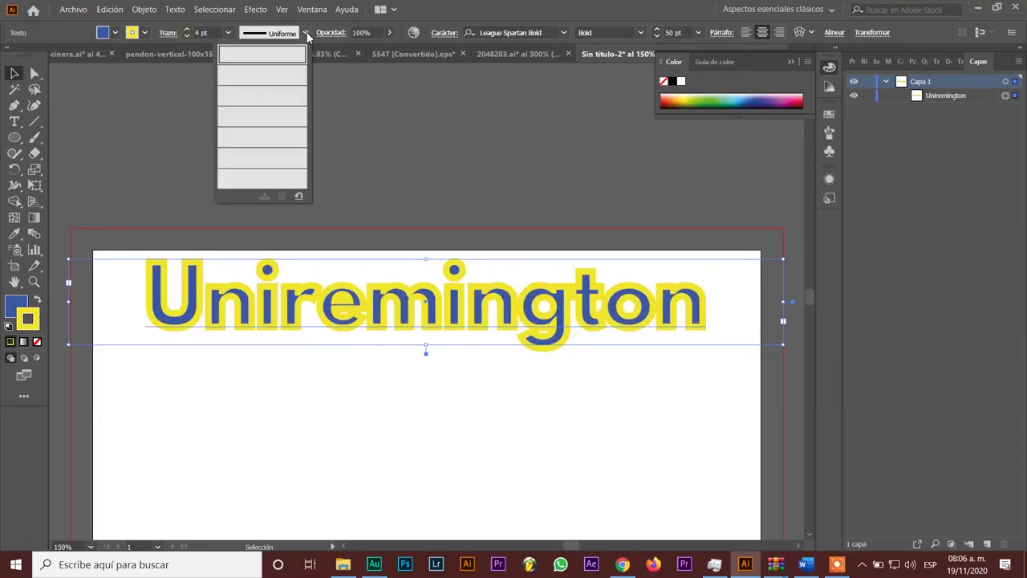
pyautogui.click(273, 78)
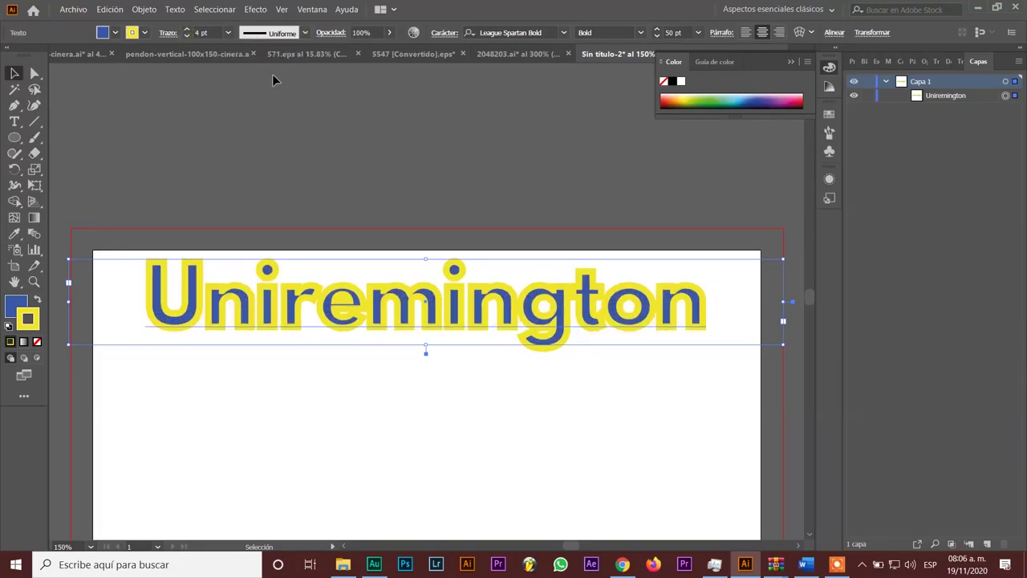
pyautogui.click(305, 33)
pyautogui.click(271, 77)
pyautogui.click(185, 37)
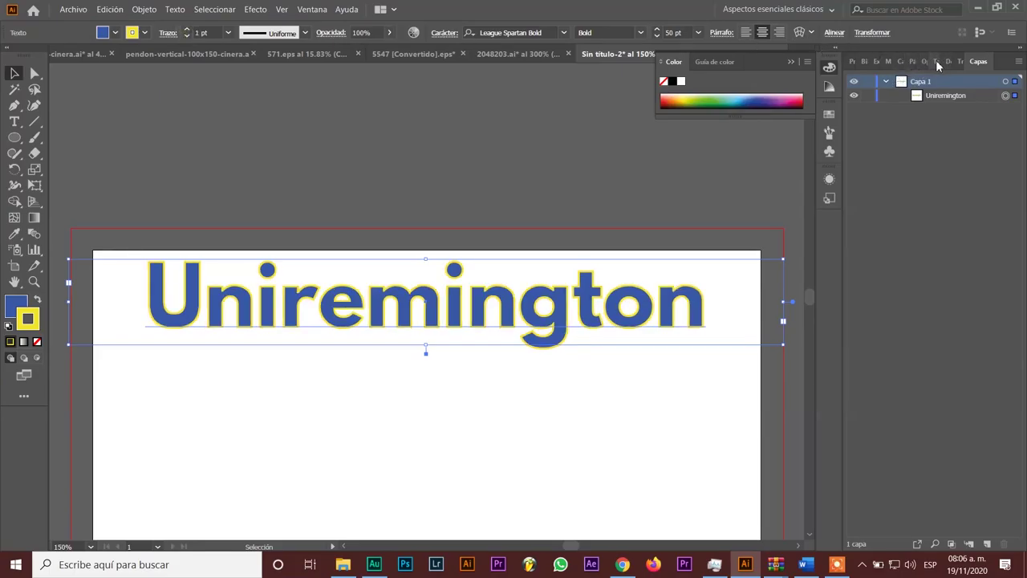
# - Make the yellow outline dashed with 1 pt dashes and nudge the title down slightly
pyautogui.click(938, 62)
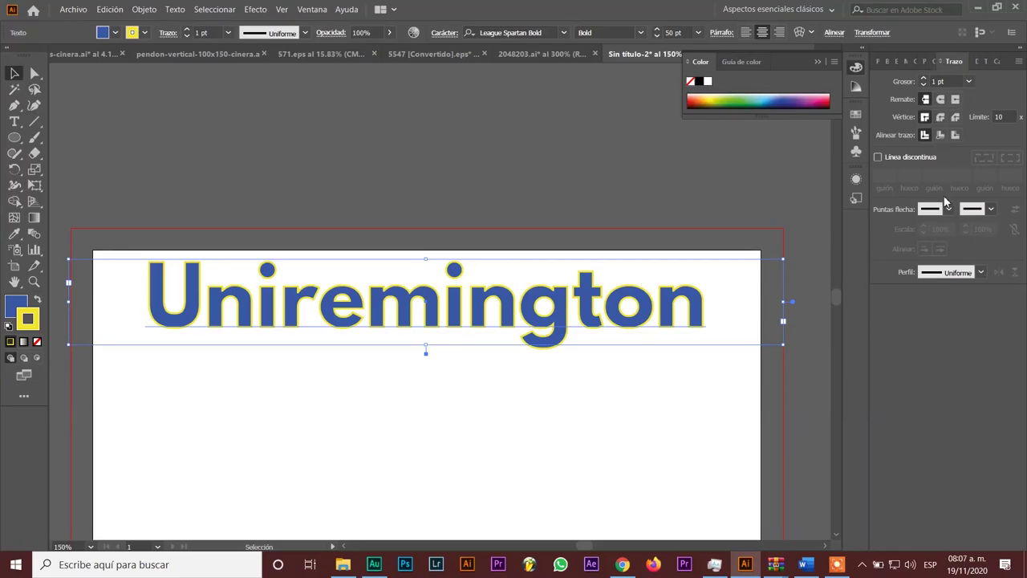
pyautogui.click(878, 157)
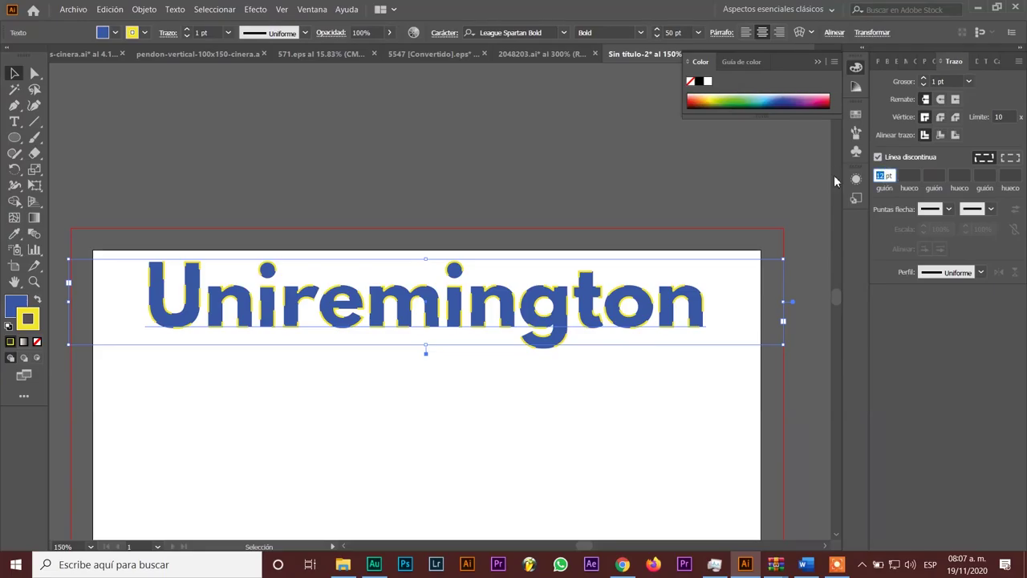
pyautogui.write('5')
pyautogui.press('Return')
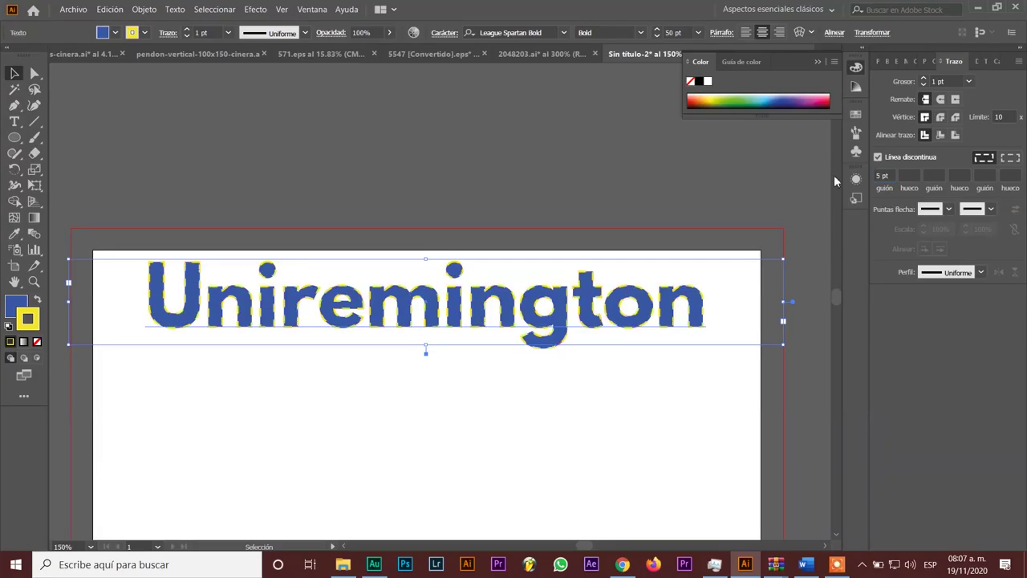
pyautogui.click(882, 175)
pyautogui.write('1')
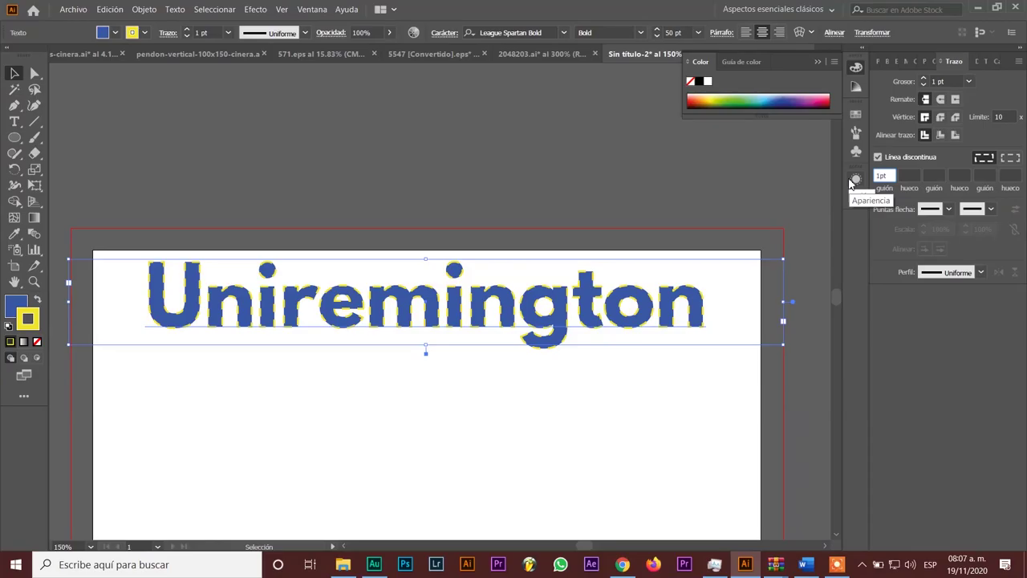
pyautogui.click(733, 179)
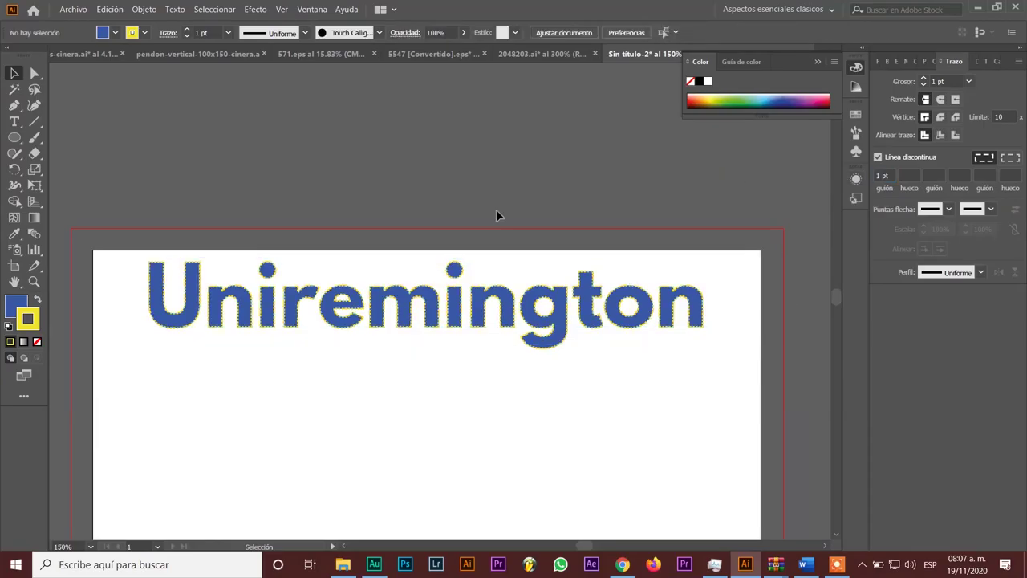
pyautogui.moveTo(497, 303); pyautogui.dragTo(505, 334)
# - Drag the Uniremington heading up and left onto the artboard's top edge, then deselect
pyautogui.click(471, 172)
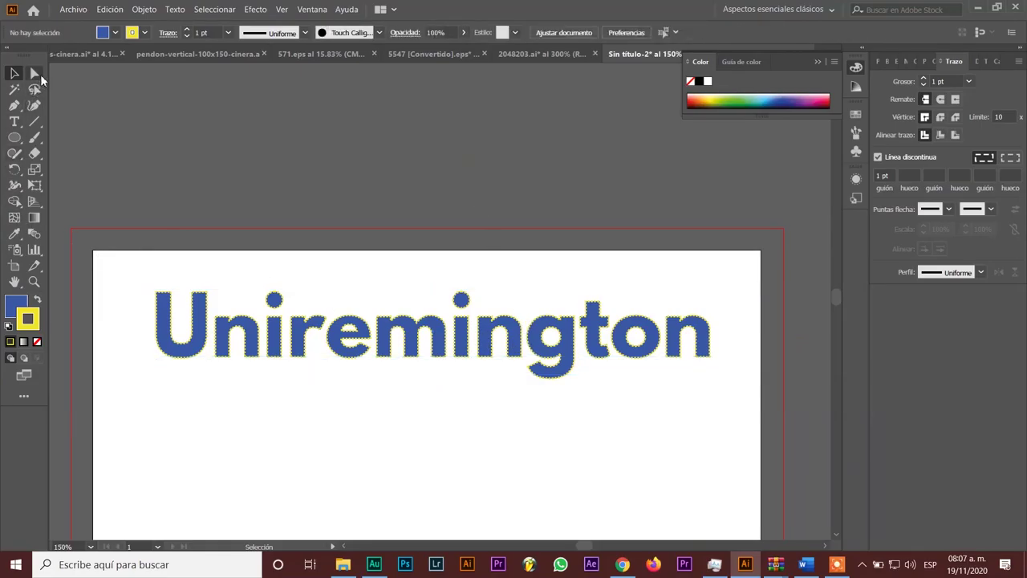
pyautogui.click(33, 74)
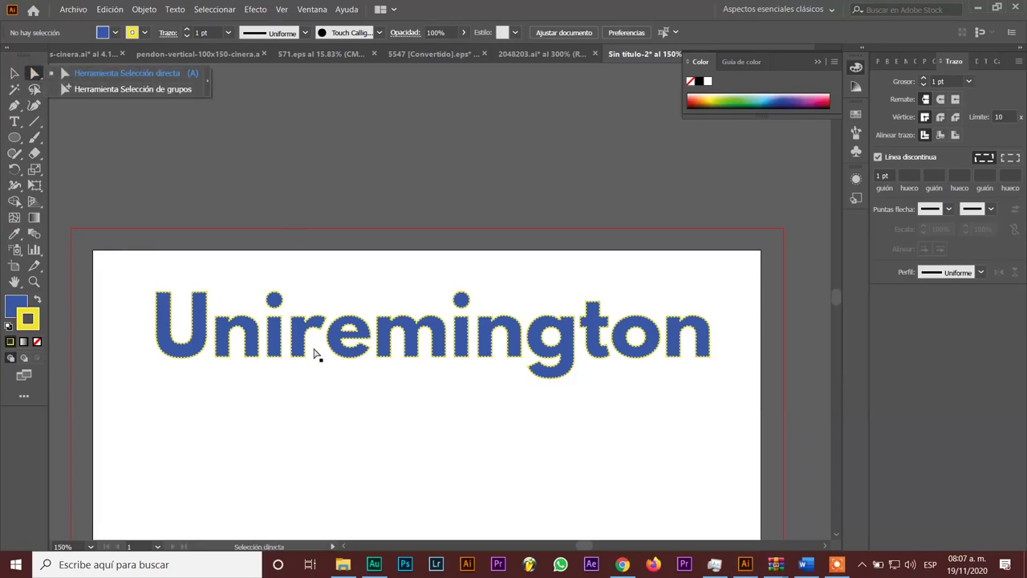
pyautogui.moveTo(294, 332)
pyautogui.mouseDown()
pyautogui.moveTo(356, 275)
pyautogui.moveTo(374, 313)
pyautogui.mouseUp()
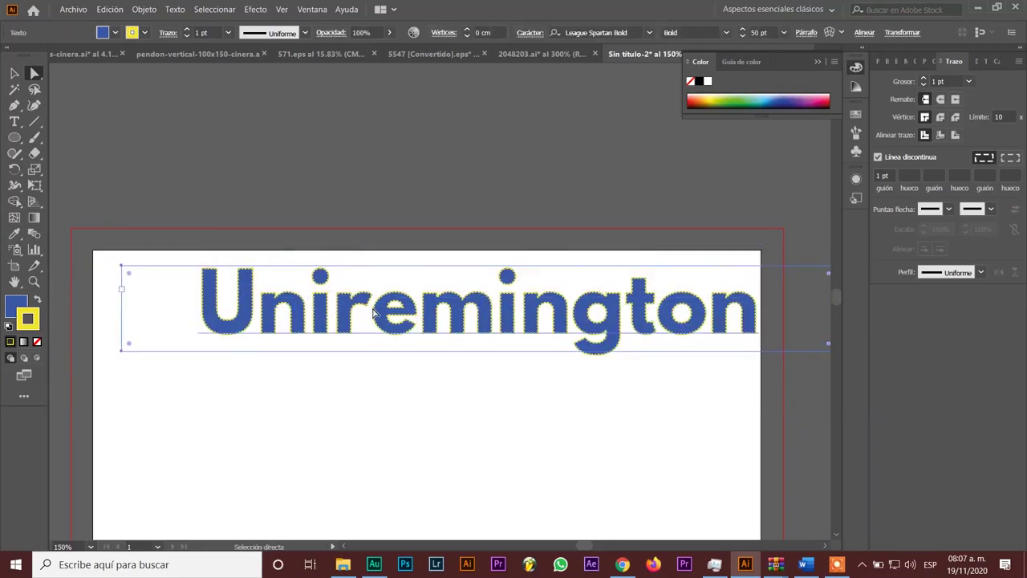
pyautogui.rightClick(374, 313)
pyautogui.click(310, 340)
pyautogui.hotkey('ctrl', 'z')
pyautogui.click(14, 73)
pyautogui.moveTo(287, 319); pyautogui.dragTo(260, 284)
pyautogui.click(263, 366)
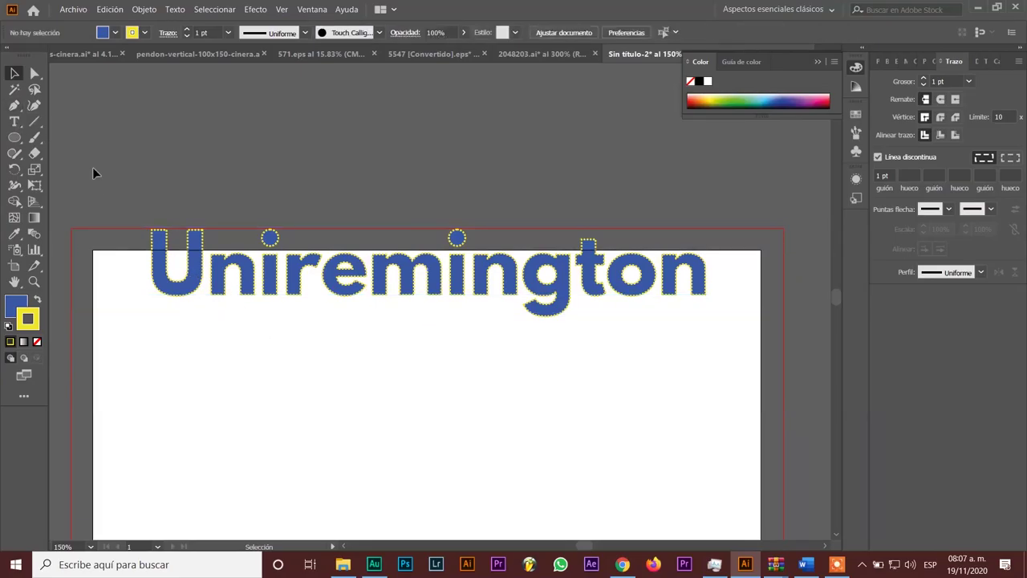
pyautogui.moveTo(247, 278); pyautogui.dragTo(252, 303)
pyautogui.click(382, 404)
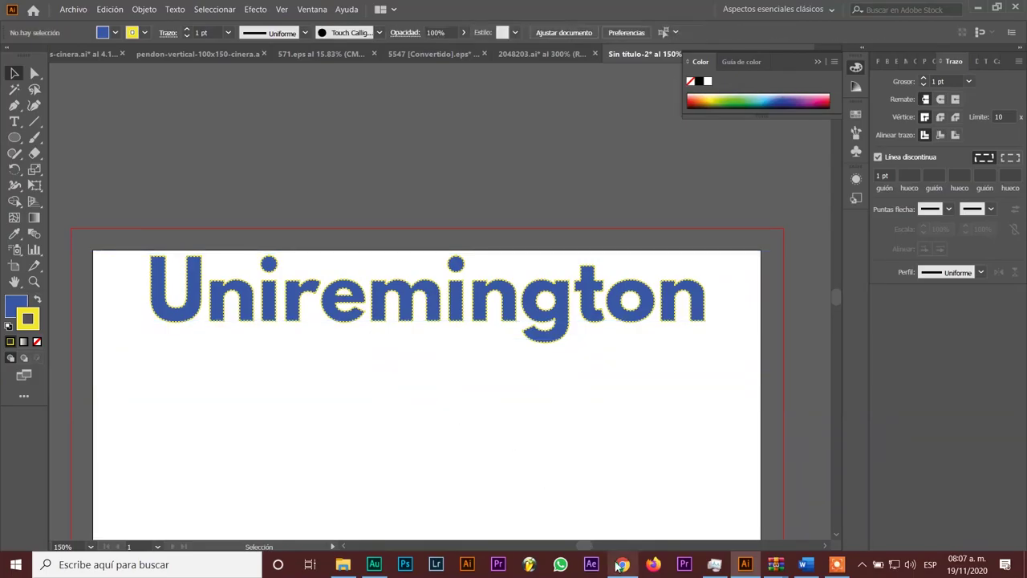
# - Search Google for 'uniremington' in a new Chrome tab
pyautogui.click(622, 570)
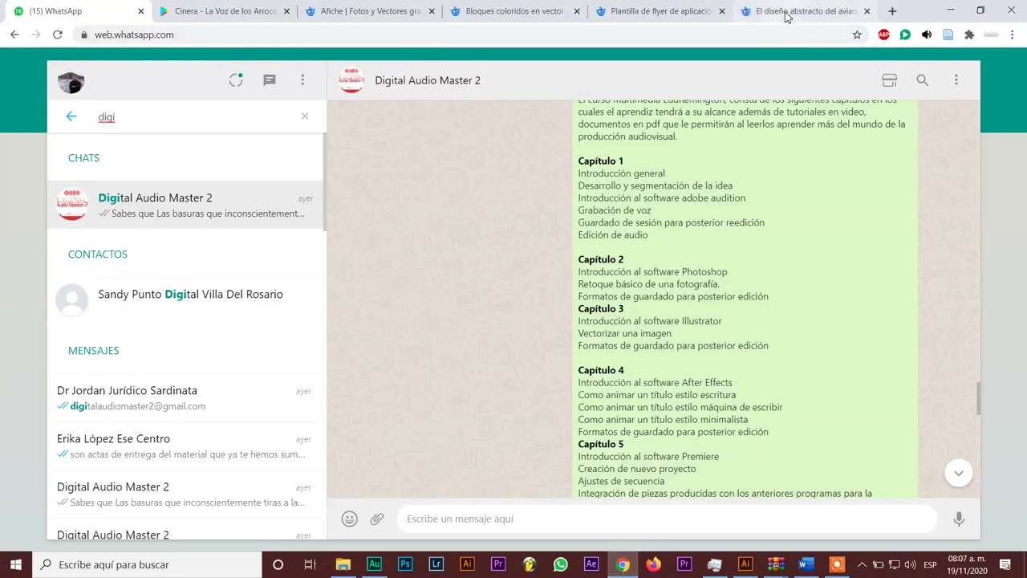
pyautogui.click(791, 11)
pyautogui.click(892, 10)
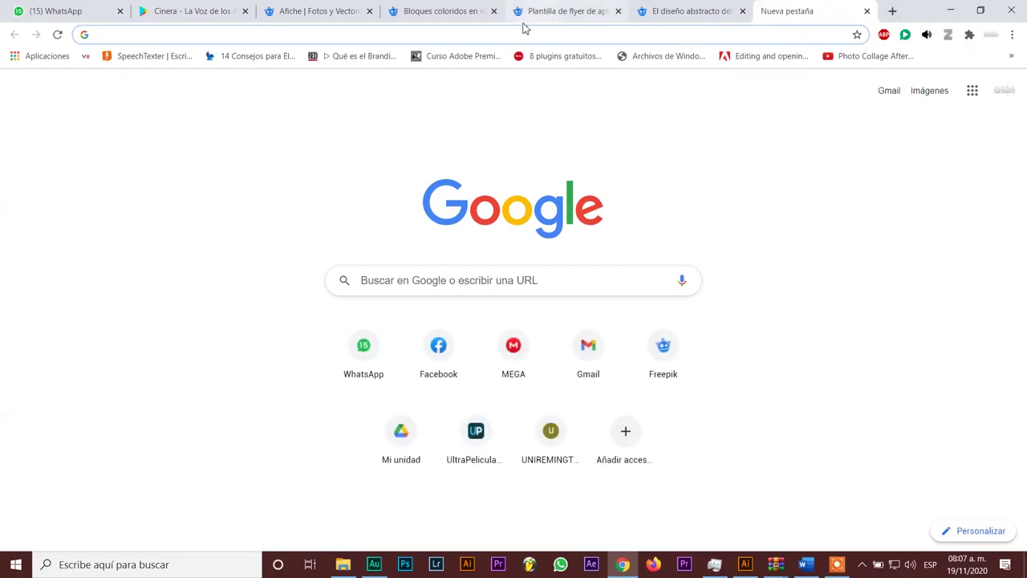
pyautogui.write('un')
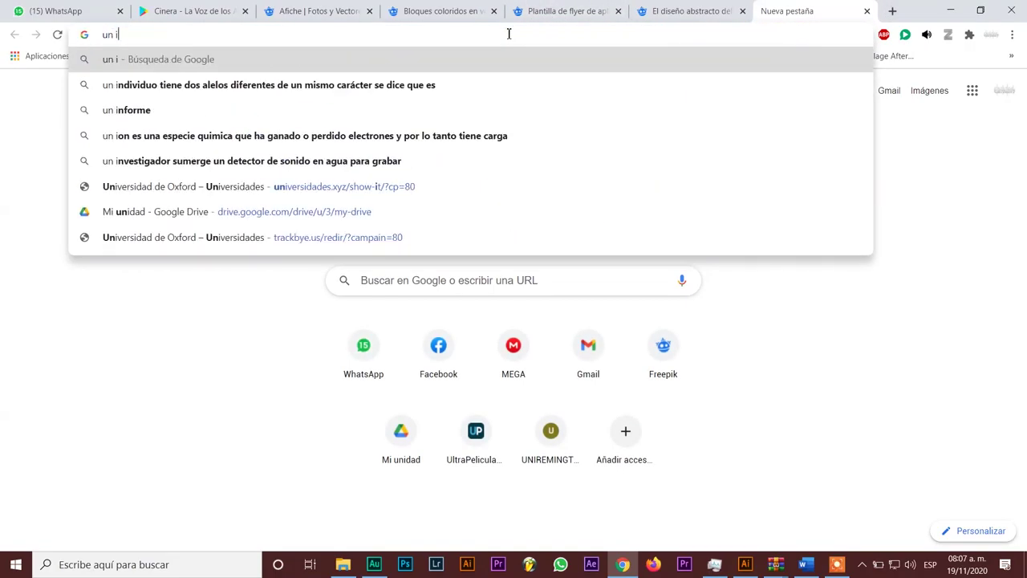
pyautogui.write('n')
pyautogui.press('BackSpace')
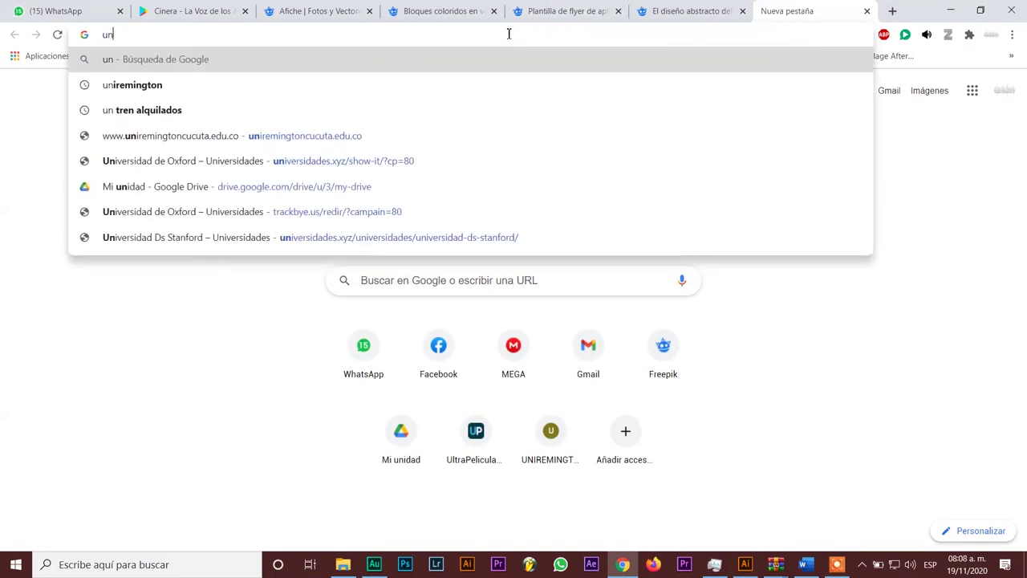
pyautogui.press('Down')
pyautogui.press('Return')
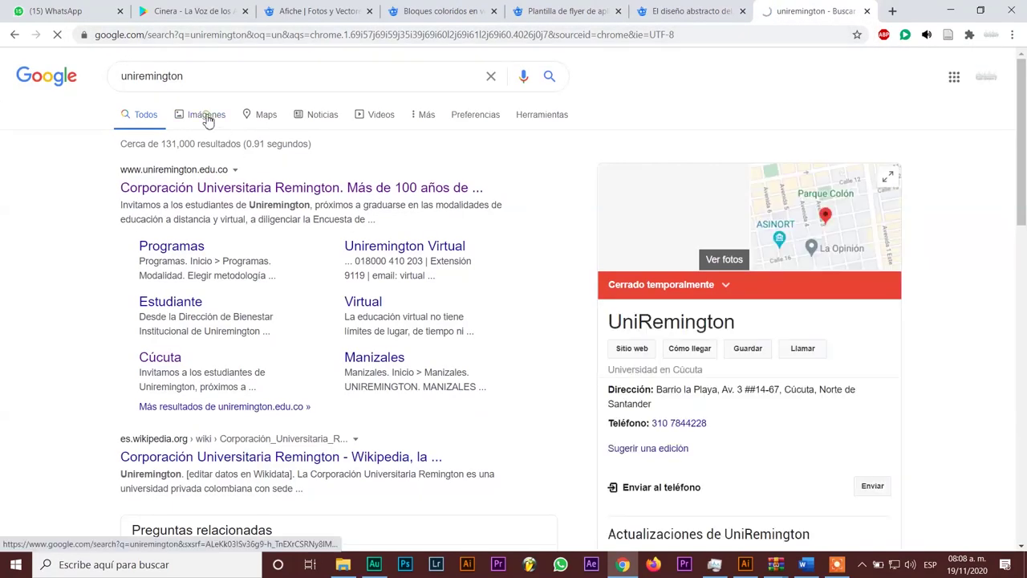
# - Copy the R 1915 logo image from Google Images, then minimize Chrome
pyautogui.click(207, 117)
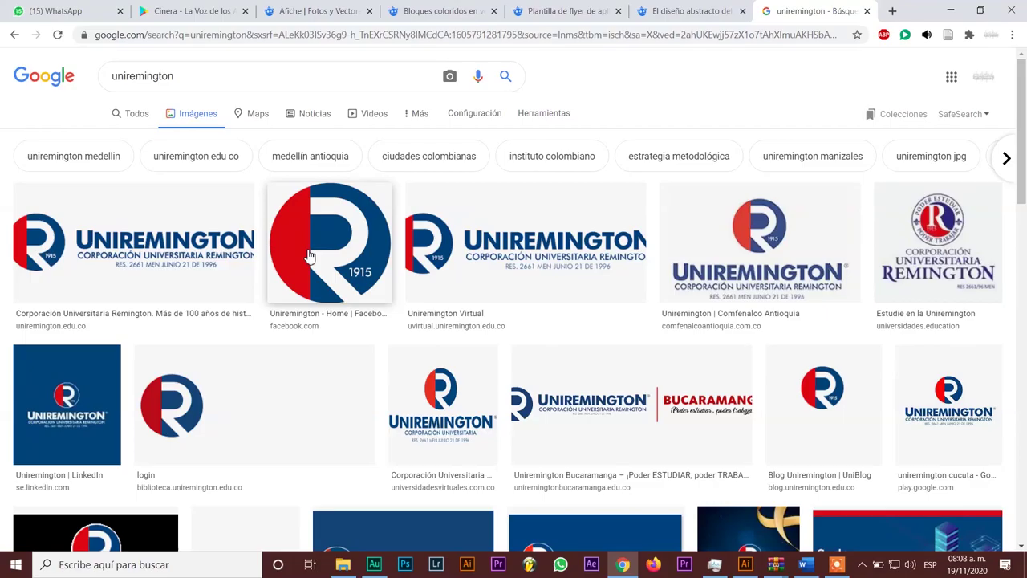
pyautogui.click(307, 255)
pyautogui.rightClick(721, 211)
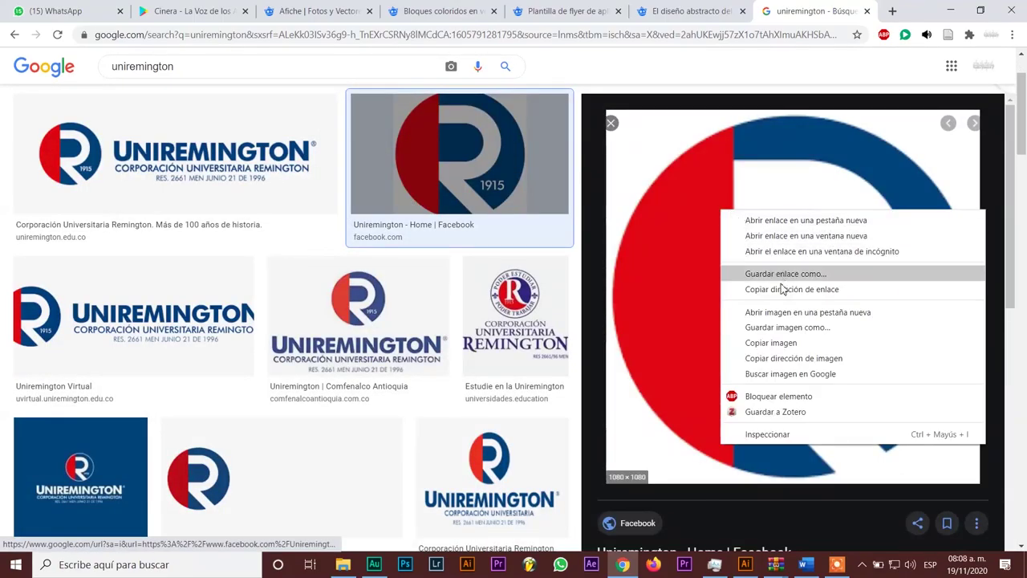
pyautogui.click(777, 342)
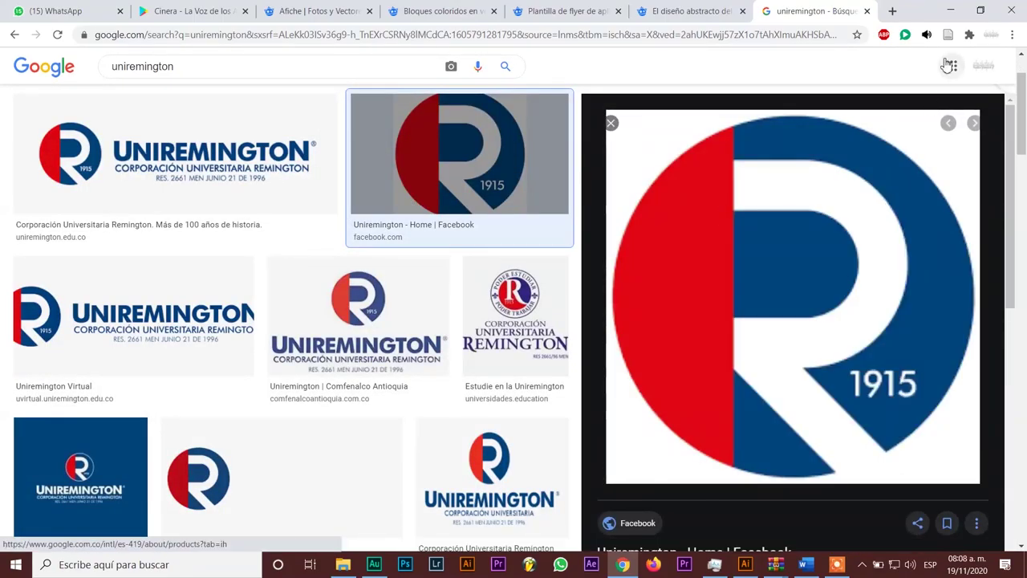
pyautogui.click(950, 11)
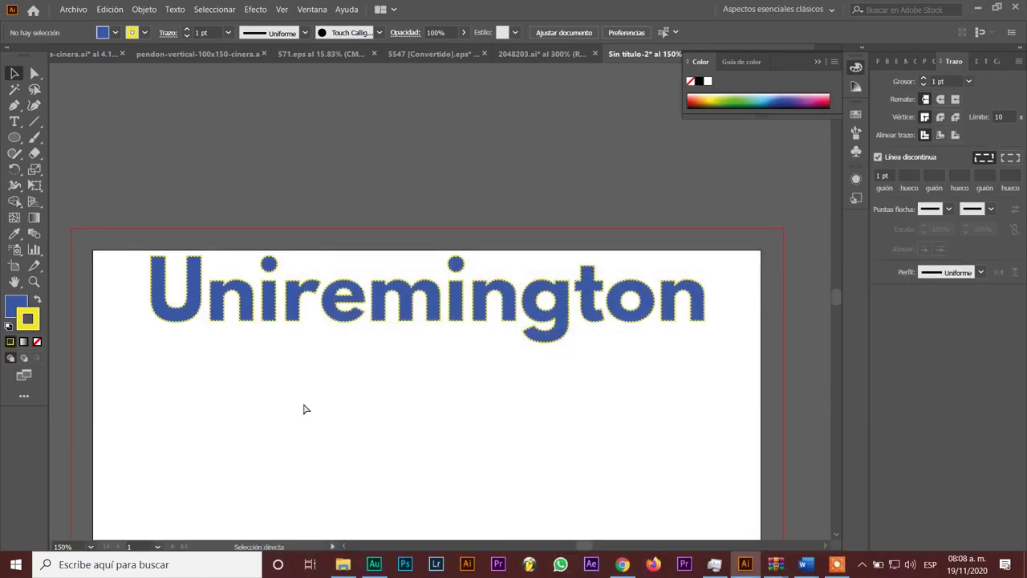
# - Paste the copied R 1915 logo image into the Illustrator document
pyautogui.hotkey('ctrl', 'v')
pyautogui.scroll(-2, 345, 386)
pyautogui.scroll(-1, 366, 364)
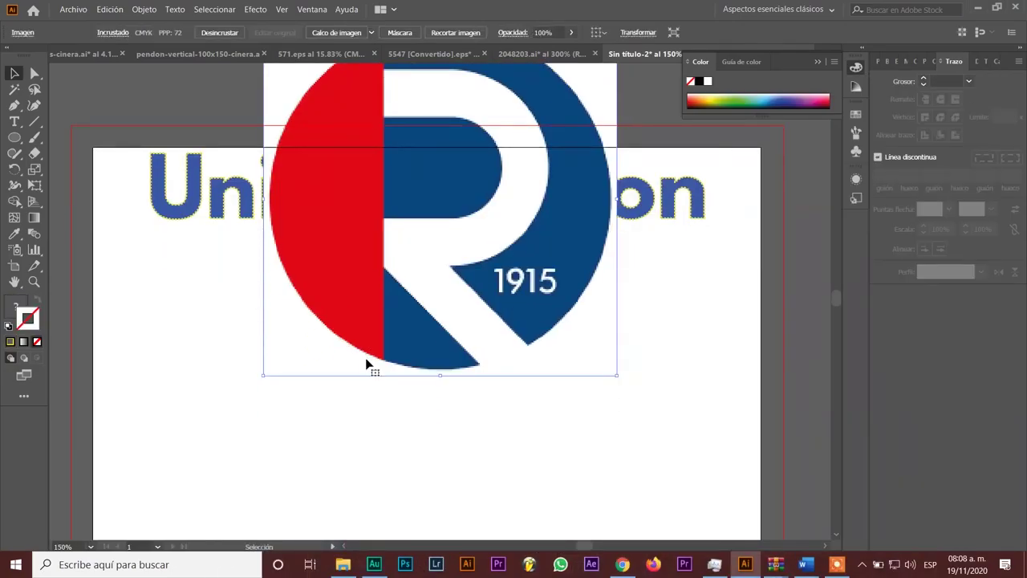
pyautogui.scroll(-2, 366, 364)
pyautogui.scroll(1, 366, 363)
pyautogui.scroll(3, 366, 364)
# - Move the pasted logo onto the artboard beneath the Uniremington heading and zoom in
pyautogui.press('v')
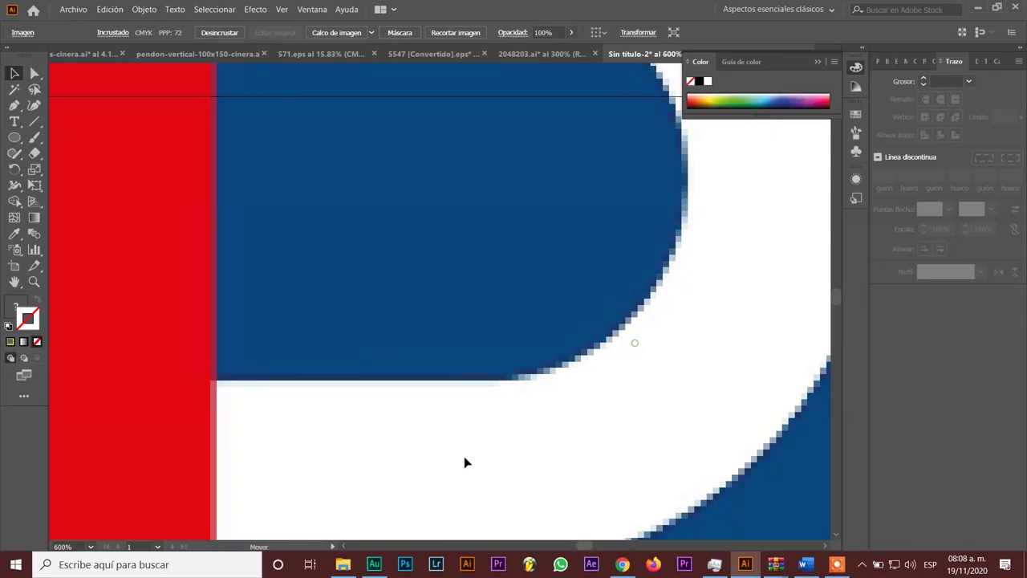
pyautogui.hscroll(3, 466, 463)
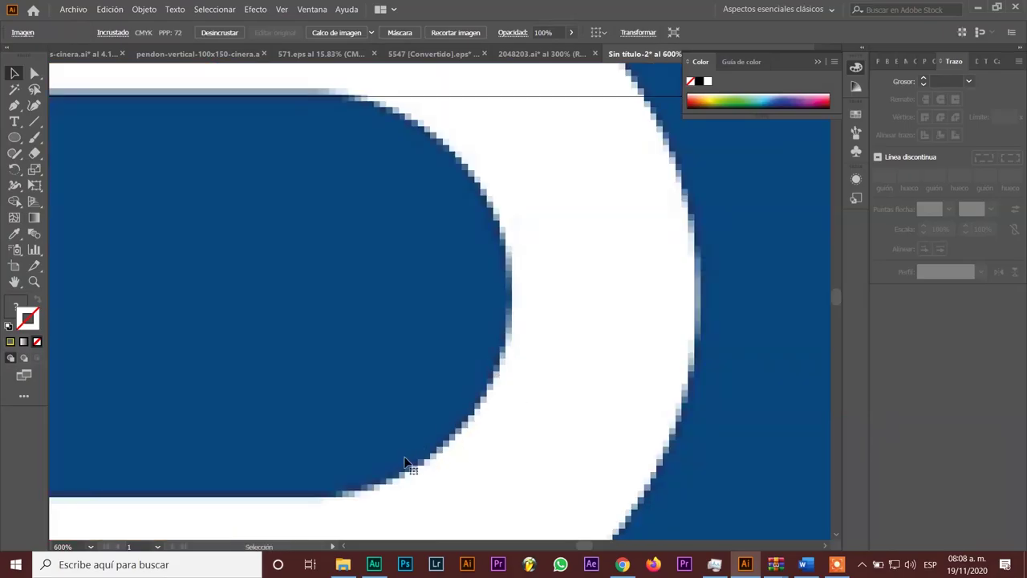
pyautogui.scroll(-5, 406, 462)
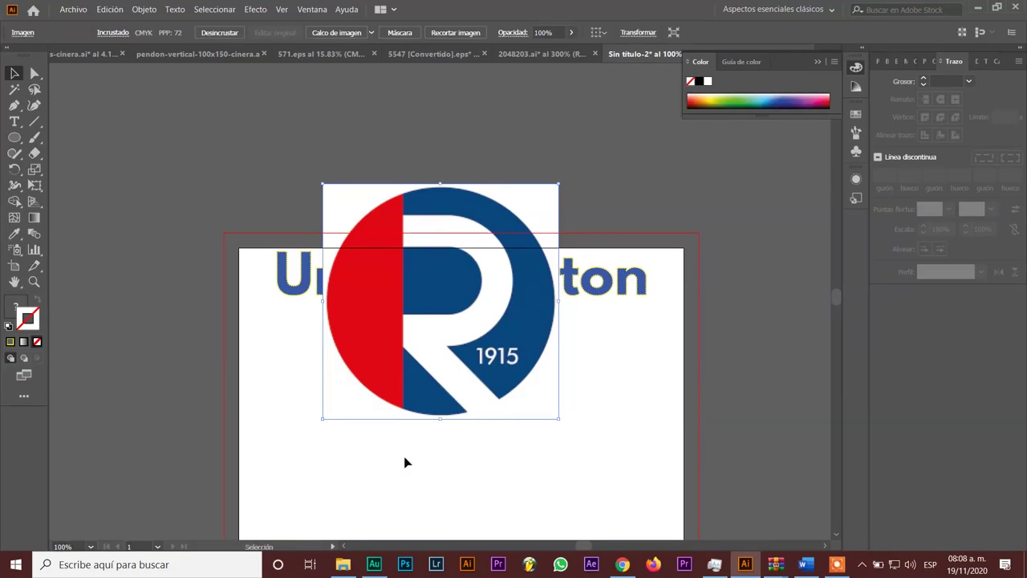
pyautogui.moveTo(438, 317); pyautogui.dragTo(364, 436)
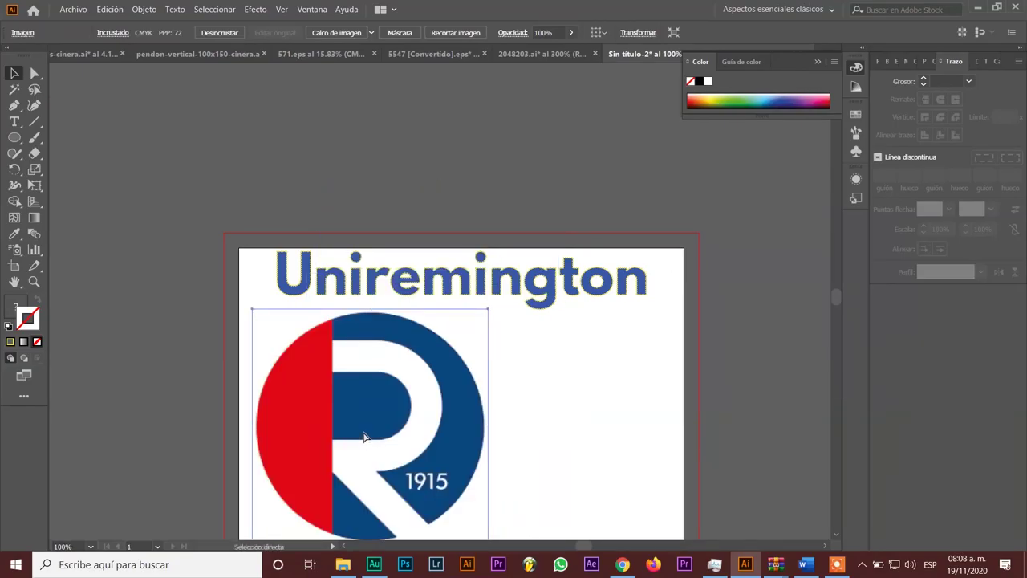
pyautogui.hotkey('ctrl', '+')
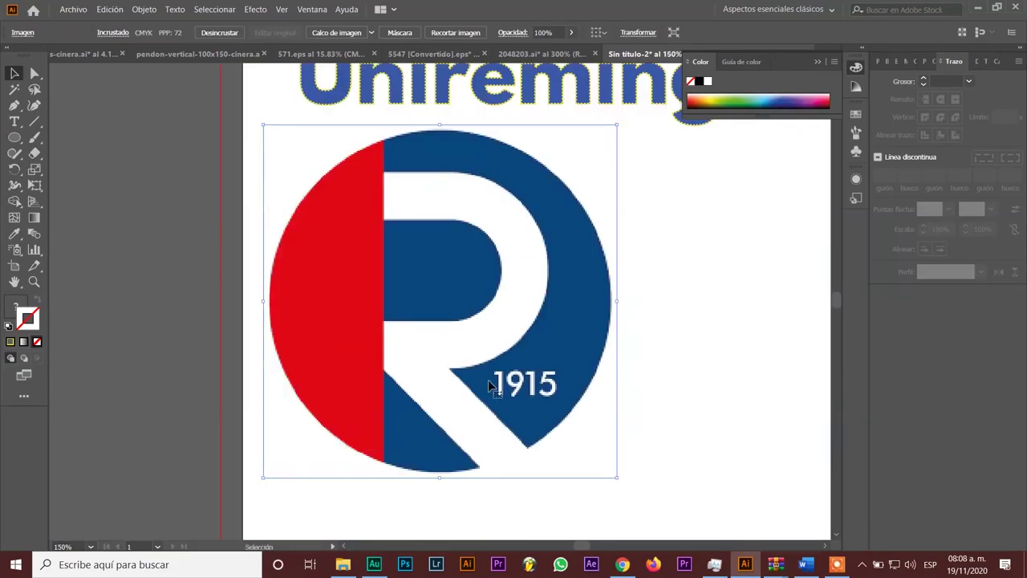
pyautogui.click(712, 398)
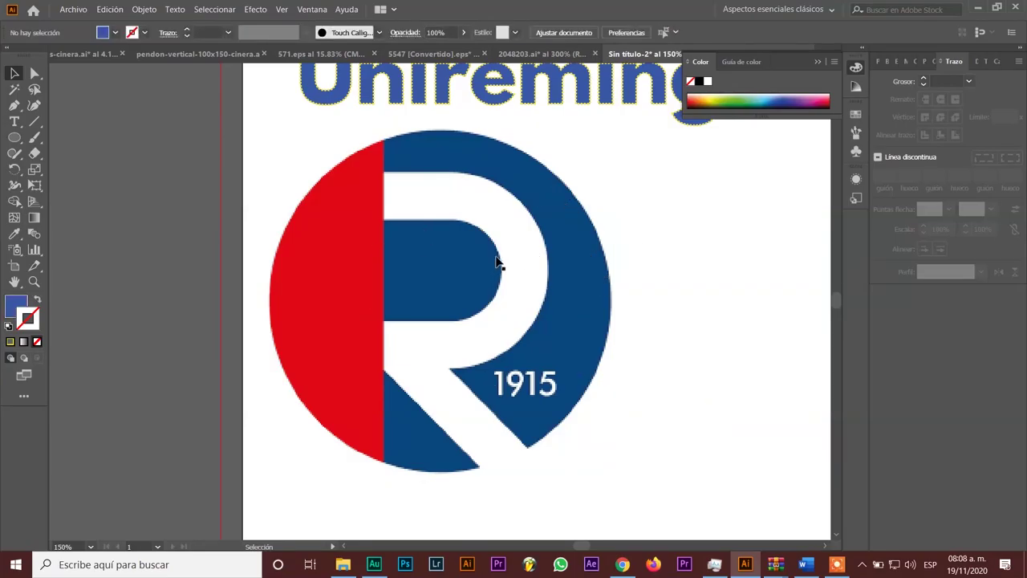
pyautogui.click(14, 138)
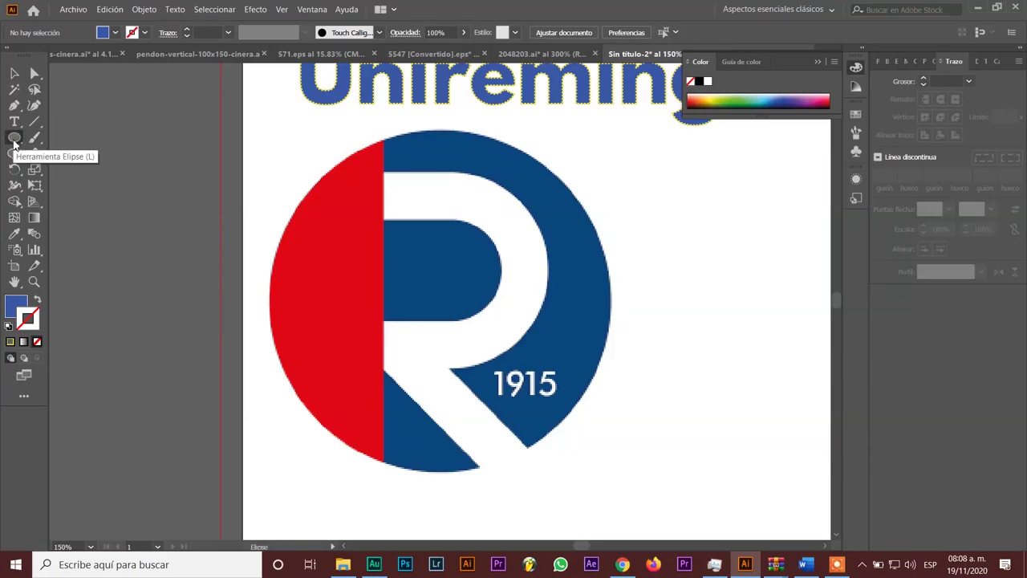
# - Draw a circle over the R logo with the Ellipse tool
pyautogui.rightClick(13, 143)
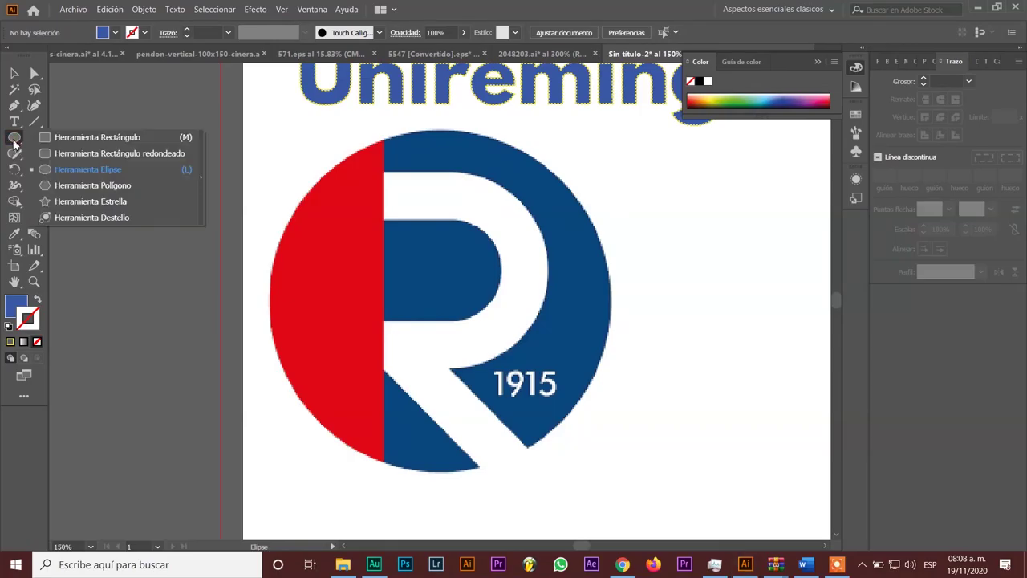
pyautogui.click(88, 167)
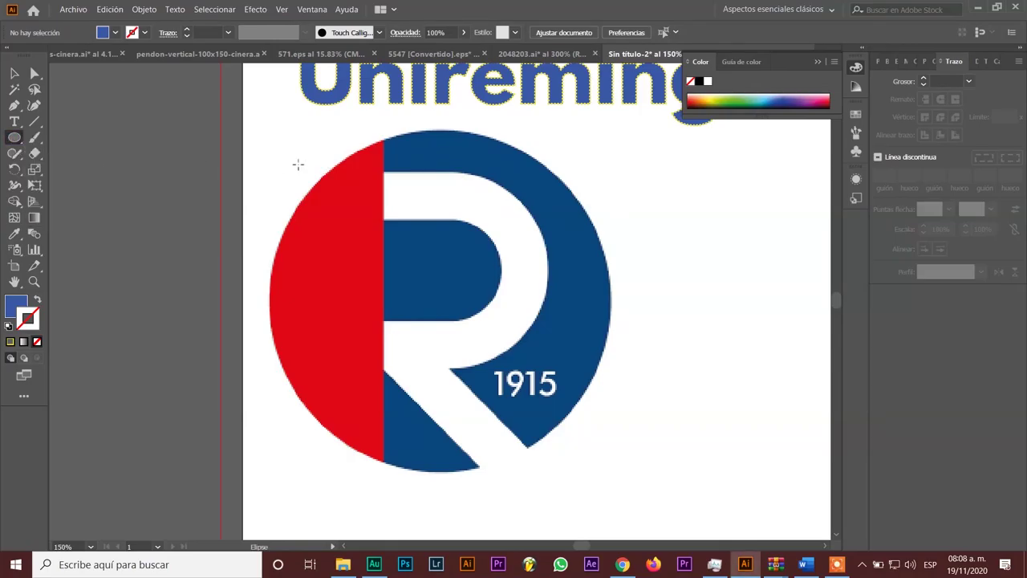
pyautogui.moveTo(261, 146); pyautogui.dragTo(592, 442)
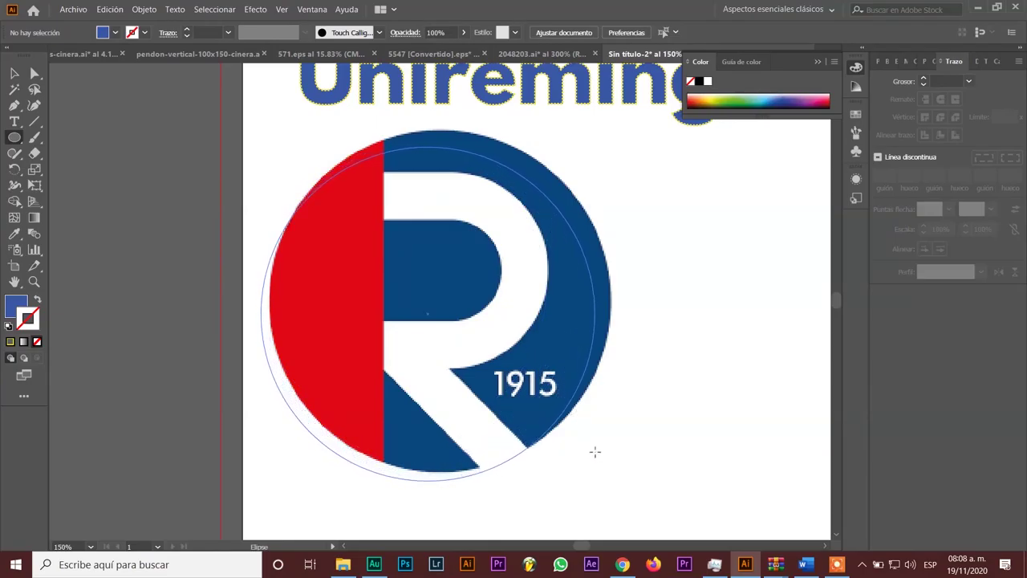
pyautogui.moveTo(591, 442); pyautogui.dragTo(601, 460)
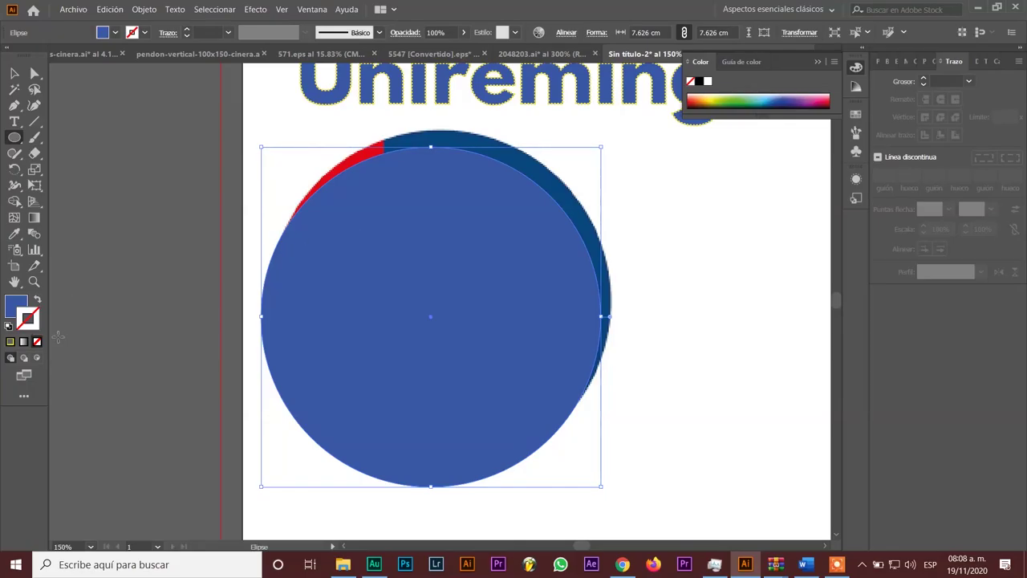
# - Set the circle's fill to None and nudge it to match the logo's outline
pyautogui.click(12, 306)
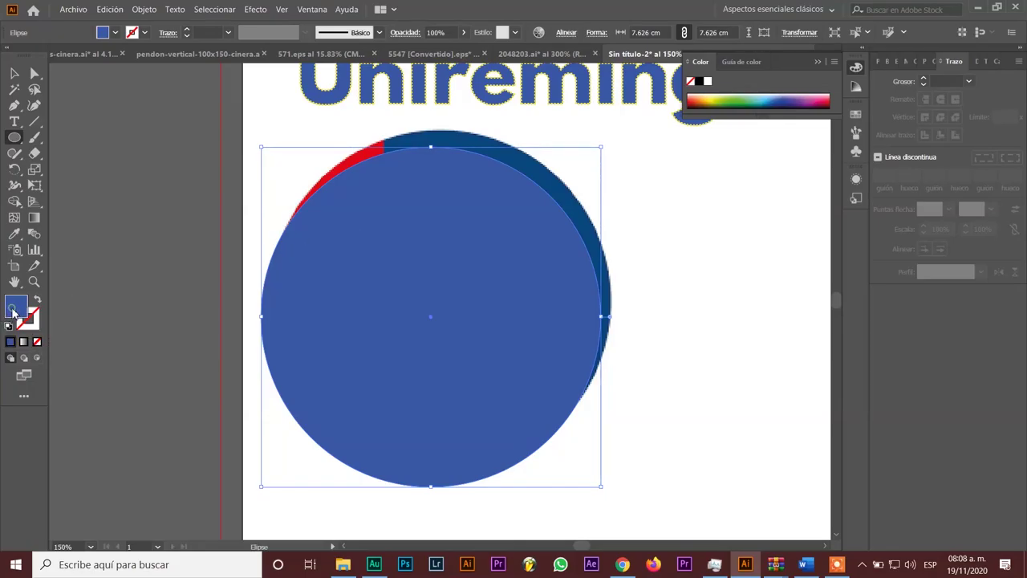
pyautogui.click(36, 344)
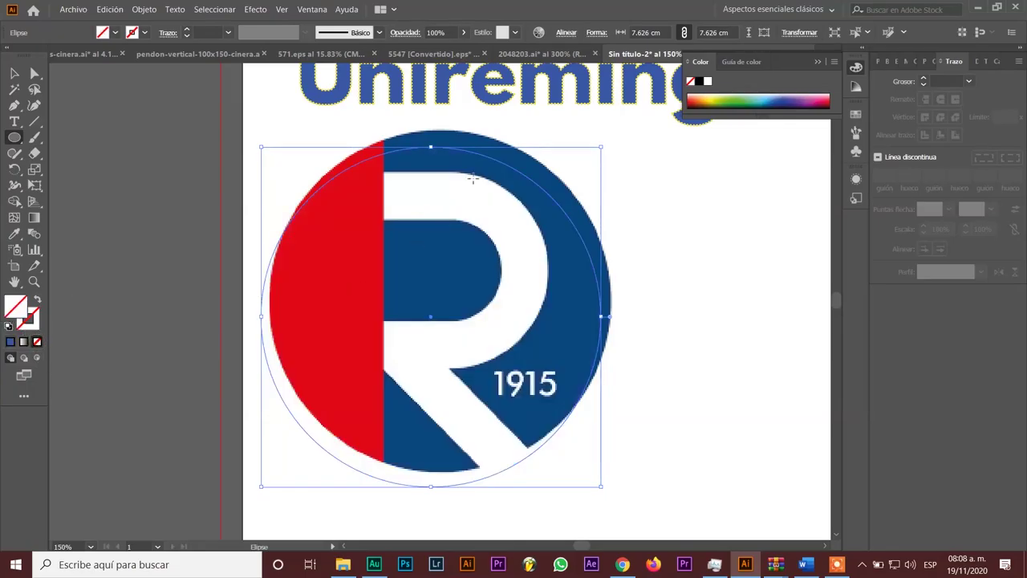
pyautogui.press('Up')
pyautogui.press('Up')
pyautogui.press('Up')
pyautogui.press('Up')
pyautogui.press('Up')
pyautogui.press('Up')
pyautogui.press('Up')
pyautogui.press('Up')
pyautogui.press('Up')
pyautogui.press('Up')
pyautogui.press('Up')
pyautogui.press('Right')
pyautogui.press('Right')
pyautogui.press('Right')
pyautogui.press('Right')
pyautogui.press('Right')
pyautogui.press('Right')
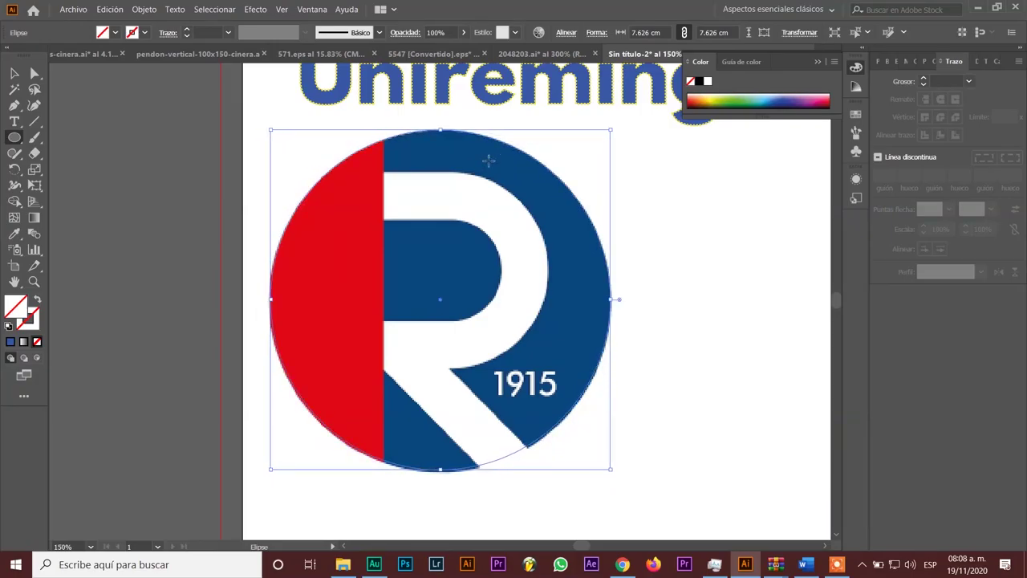
pyautogui.press('Down')
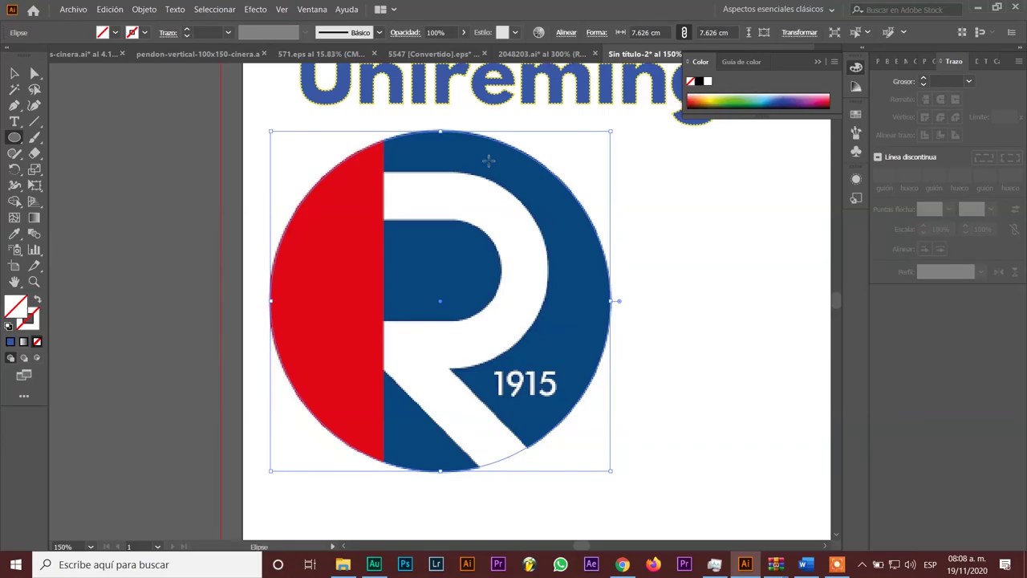
pyautogui.press('Up')
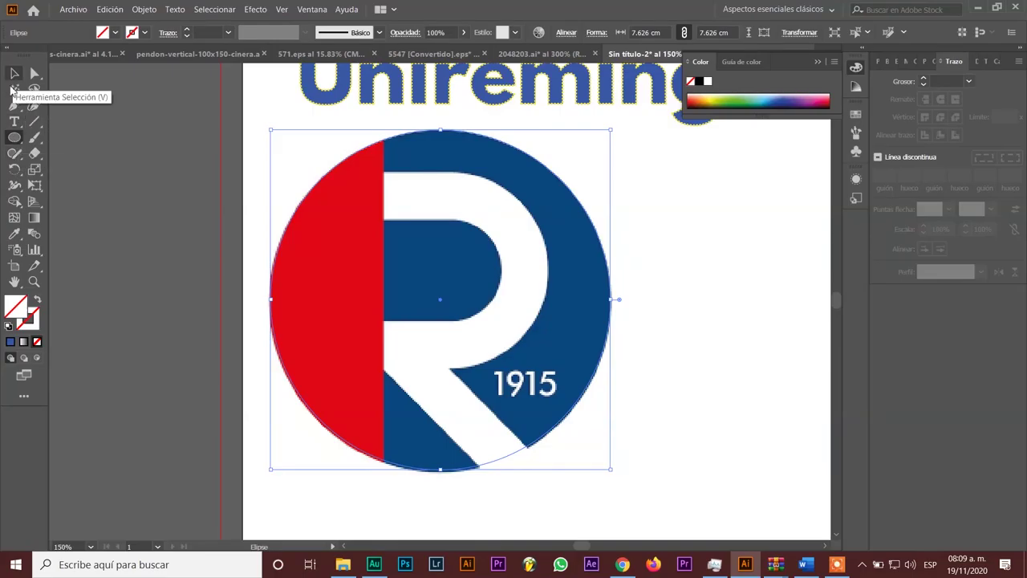
# - Fill the circle with the logo's blue, duplicate it right, and move the original below
pyautogui.click(17, 236)
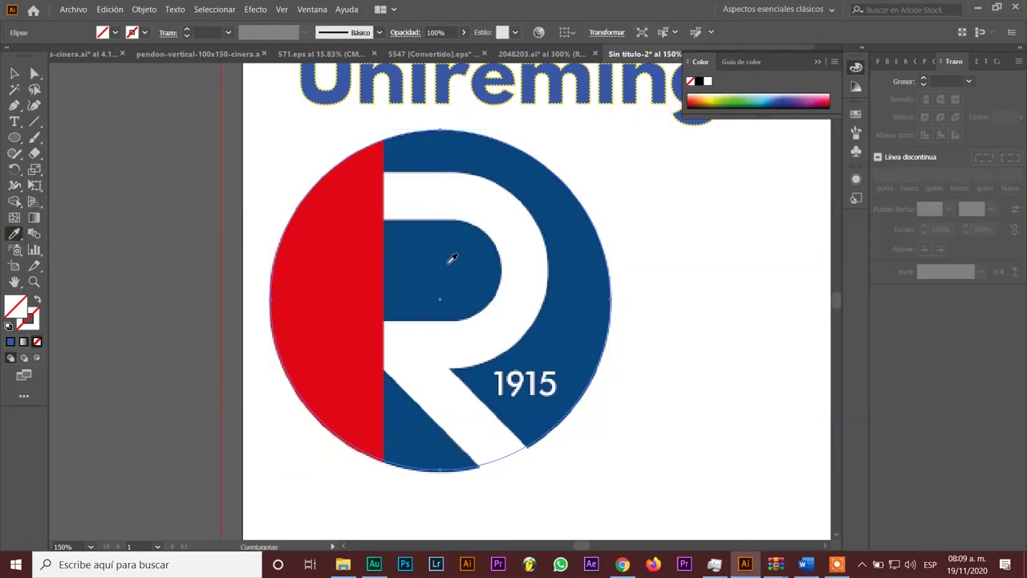
pyautogui.click(452, 258)
pyautogui.click(15, 72)
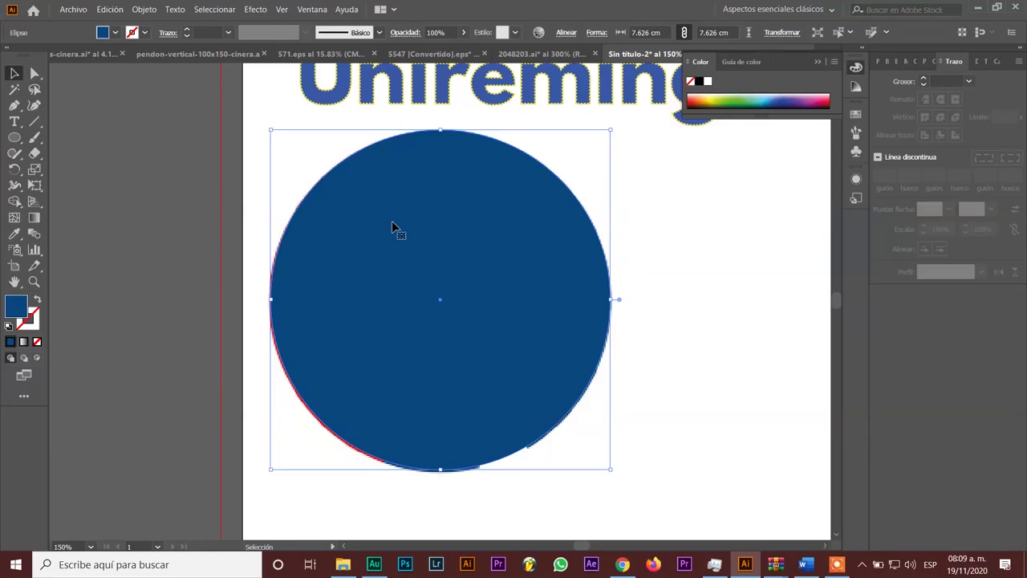
pyautogui.moveTo(394, 236); pyautogui.dragTo(746, 242)
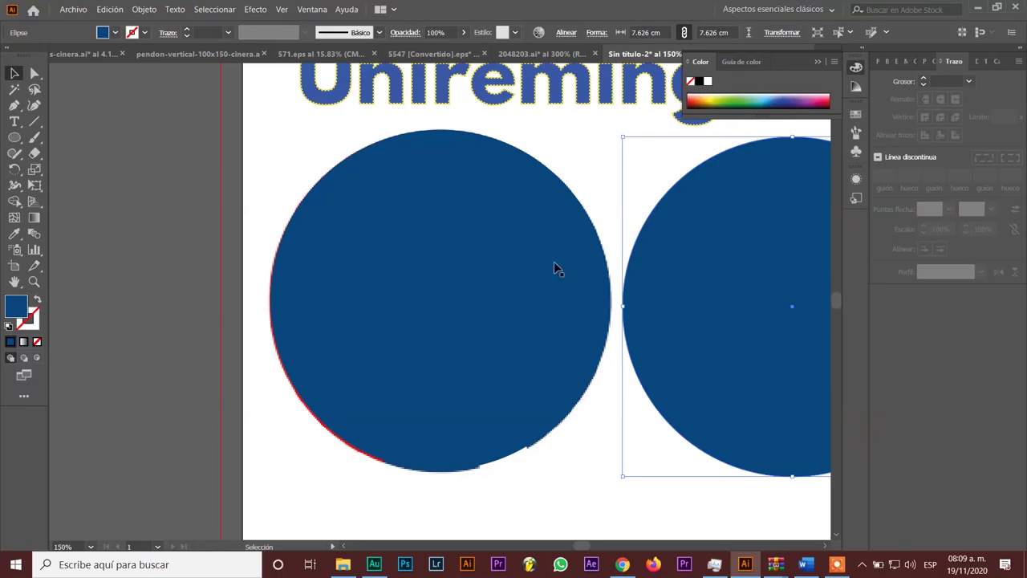
pyautogui.scroll(-2, 555, 268)
pyautogui.moveTo(447, 252); pyautogui.dragTo(425, 484)
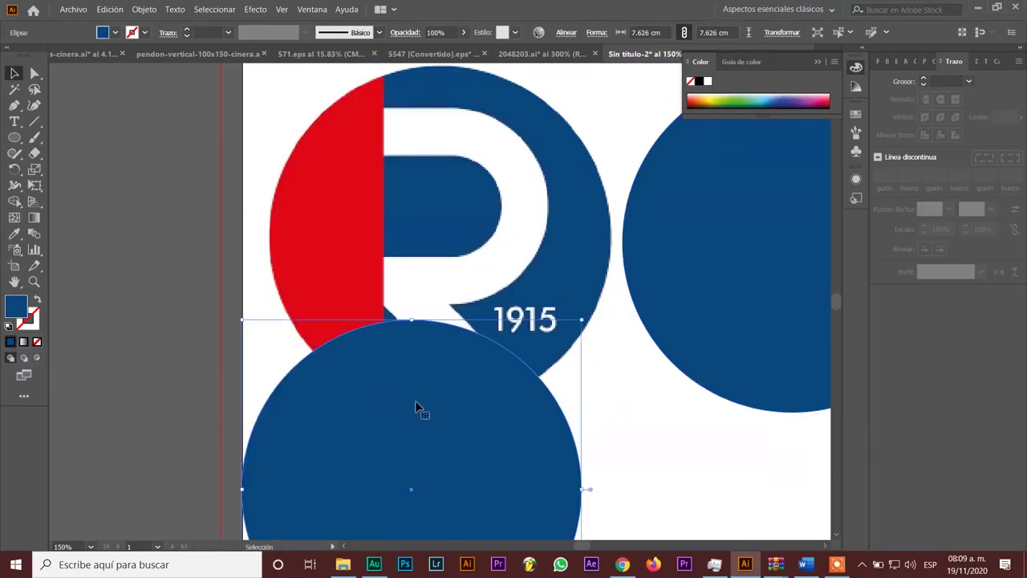
pyautogui.click(711, 279)
# - Give the right-hand circle copy the logo's red fill via the Eyedropper
pyautogui.click(14, 233)
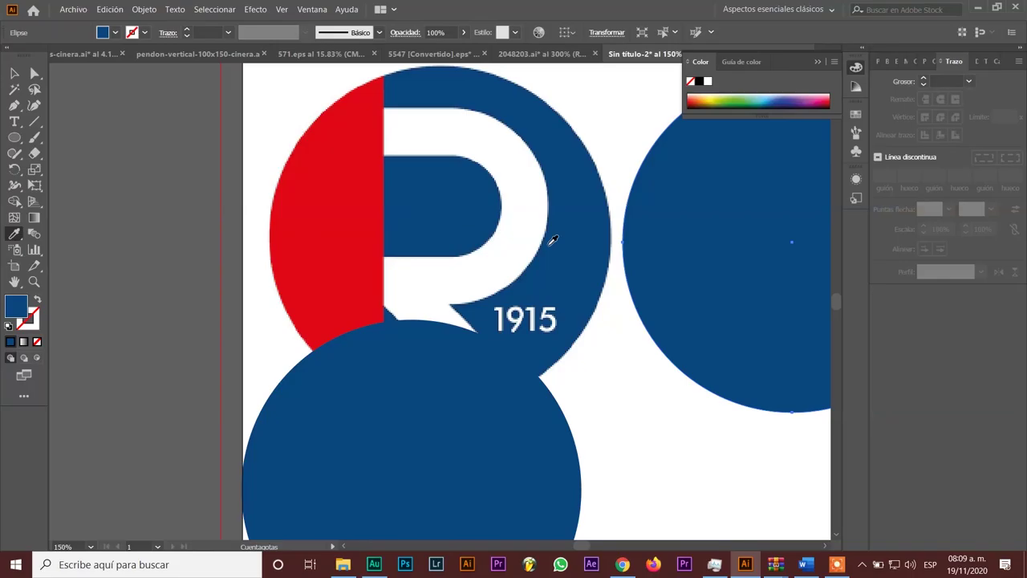
pyautogui.click(14, 73)
pyautogui.click(683, 230)
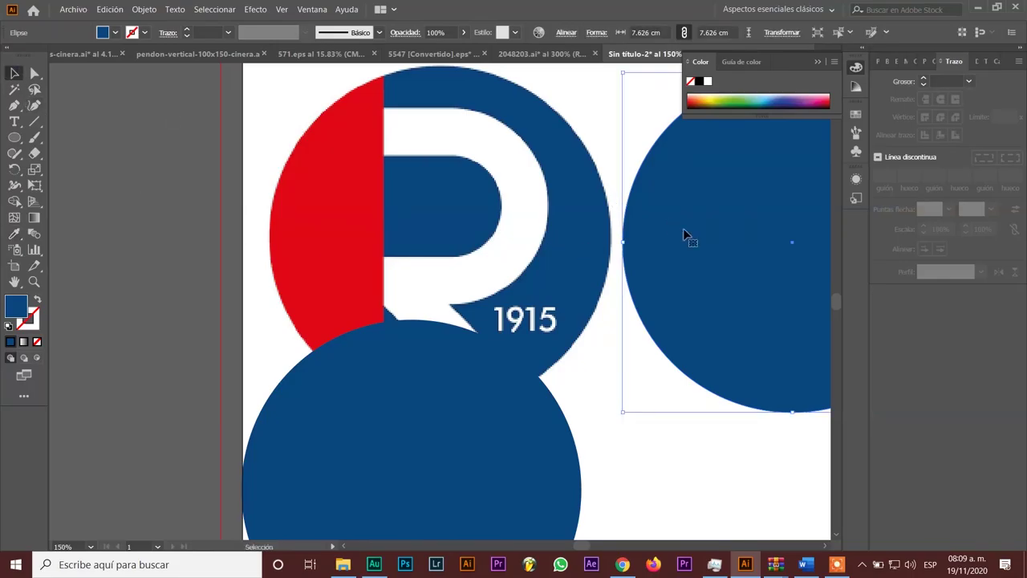
pyautogui.click(14, 233)
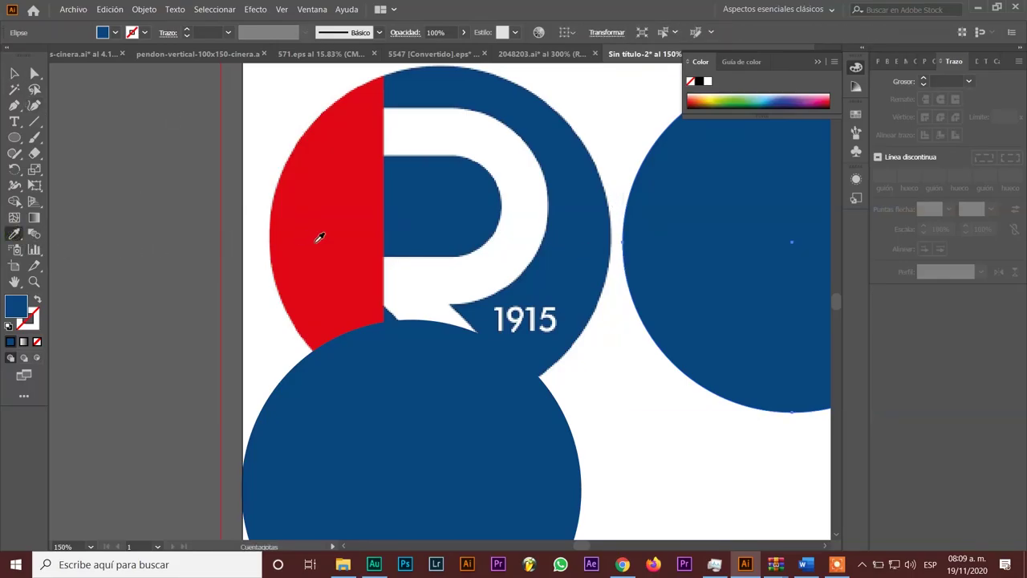
pyautogui.click(313, 241)
pyautogui.click(14, 73)
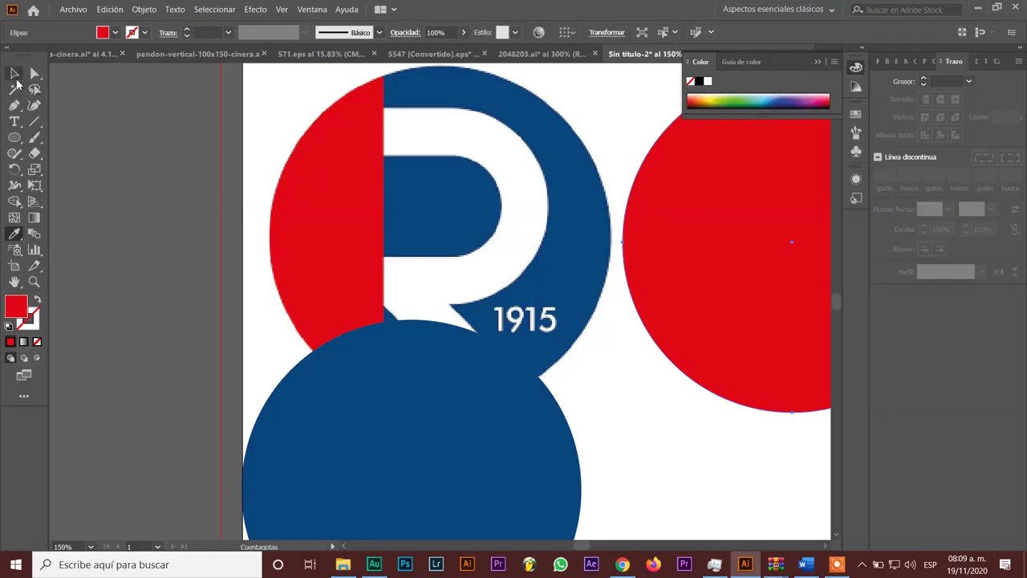
pyautogui.click(194, 233)
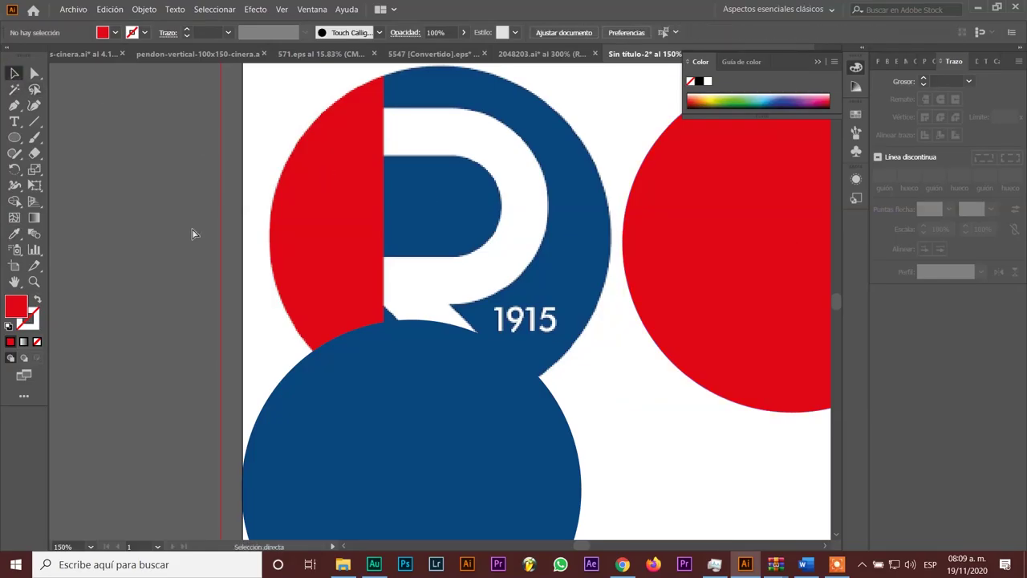
# - Duplicate the red circle to the lower right and move the blue circle beside it
pyautogui.hotkey('ctrl', '1')
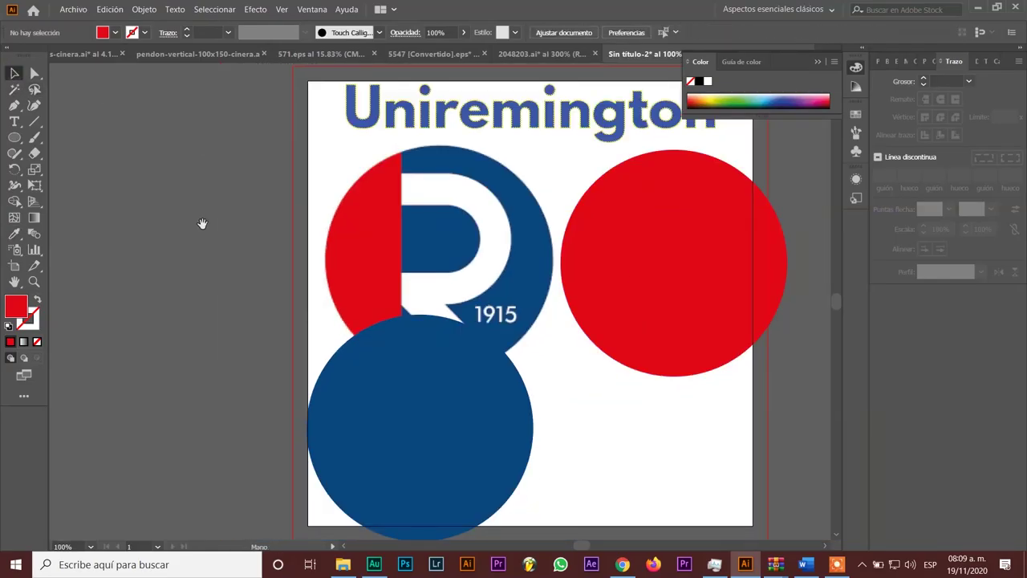
pyautogui.moveTo(202, 222); pyautogui.dragTo(112, 222)
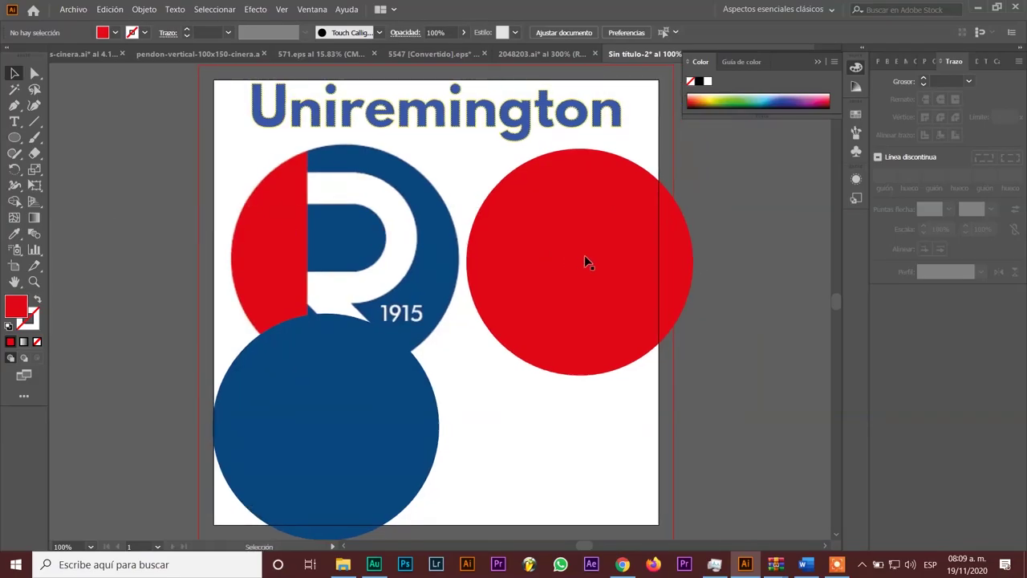
pyautogui.moveTo(572, 264); pyautogui.dragTo(769, 419)
pyautogui.moveTo(541, 313); pyautogui.dragTo(662, 271)
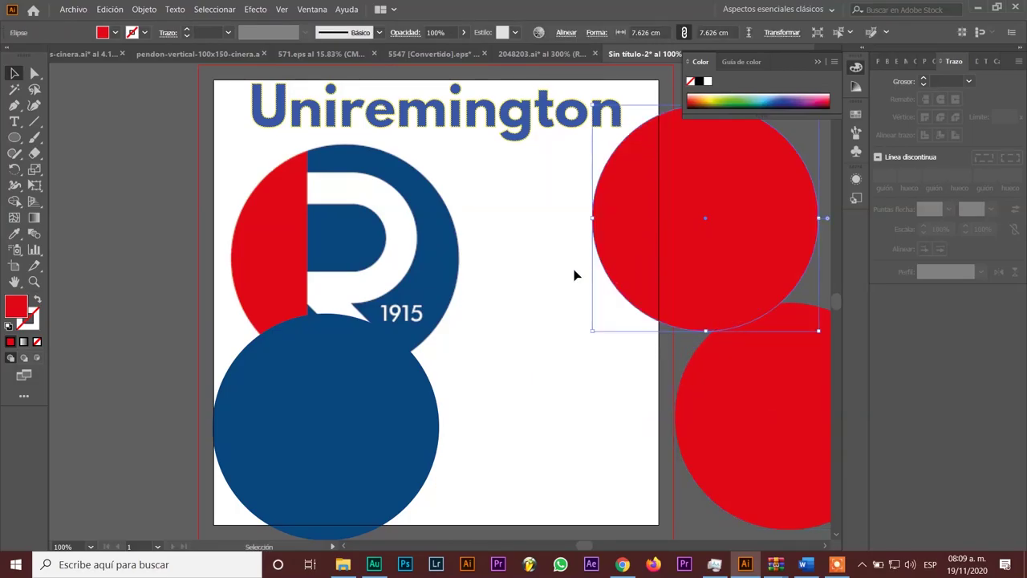
pyautogui.moveTo(342, 385)
pyautogui.mouseDown()
pyautogui.moveTo(509, 422)
pyautogui.moveTo(598, 408)
pyautogui.mouseUp()
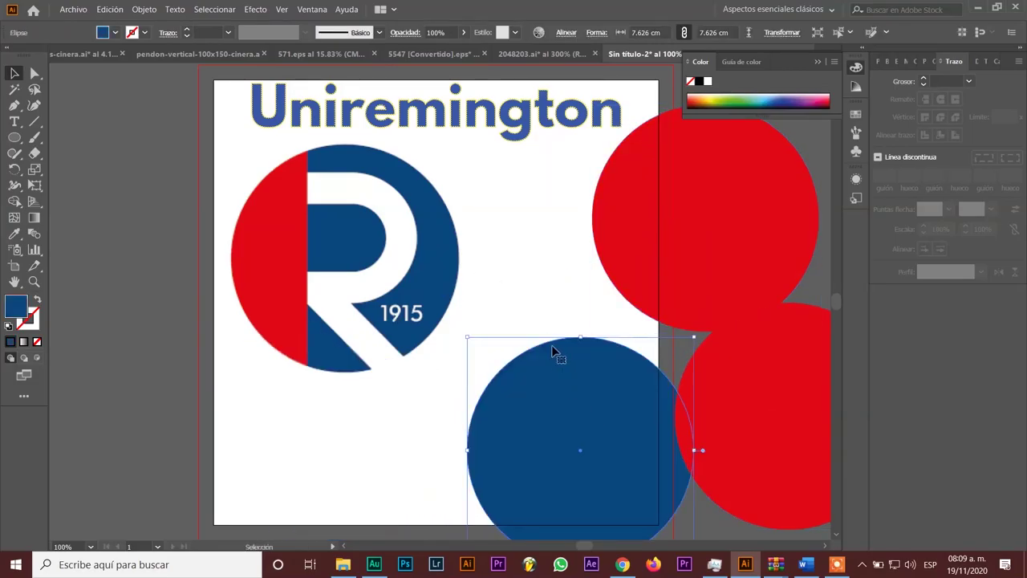
pyautogui.hotkey('ctrl', '+')
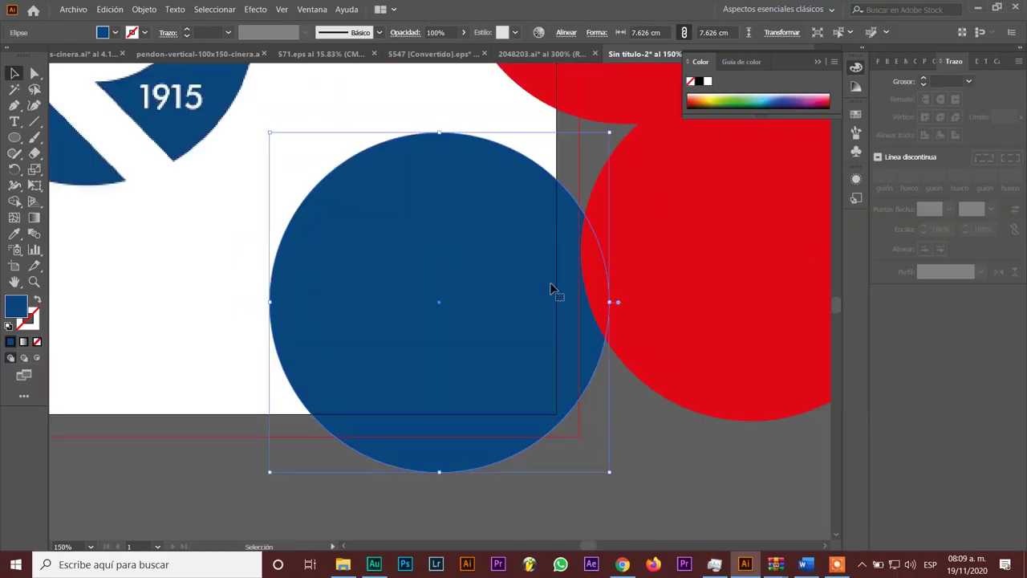
pyautogui.moveTo(175, 285); pyautogui.dragTo(443, 527)
pyautogui.scroll(1, 541, 294)
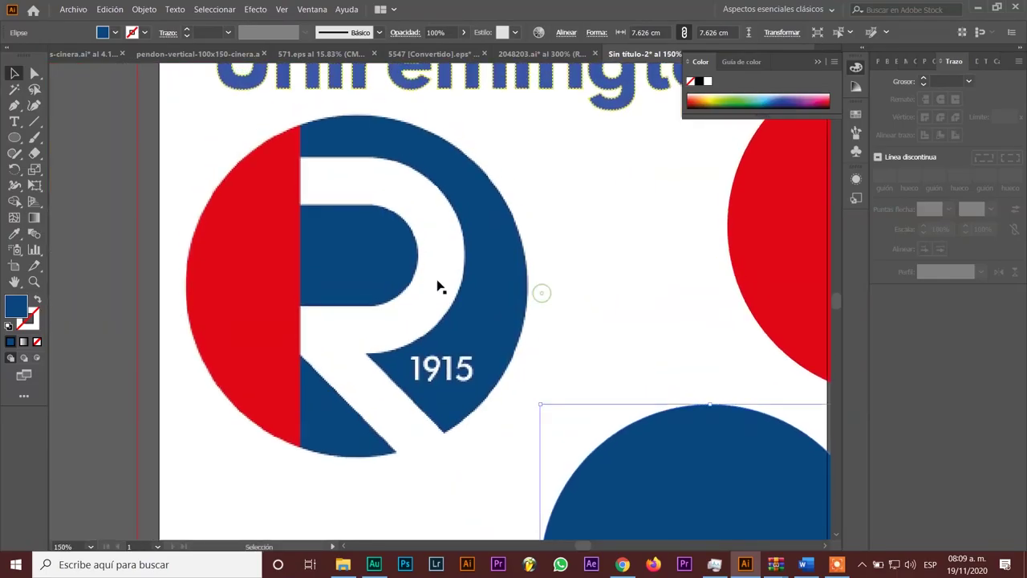
# - Draw a closed four-cornered Pen shape over the logo's left red half
pyautogui.click(16, 107)
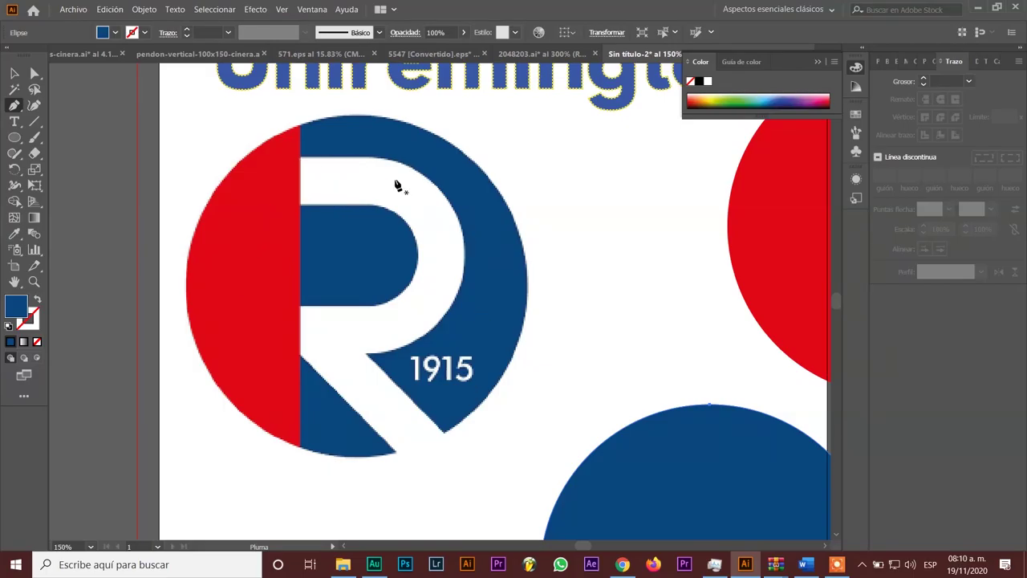
pyautogui.click(179, 111)
pyautogui.click(301, 108)
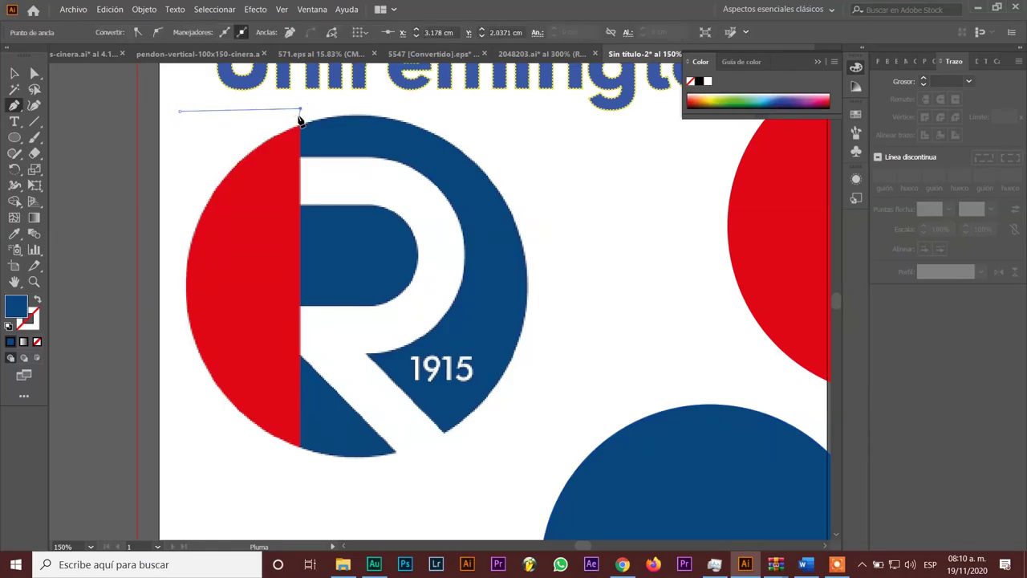
pyautogui.click(301, 464)
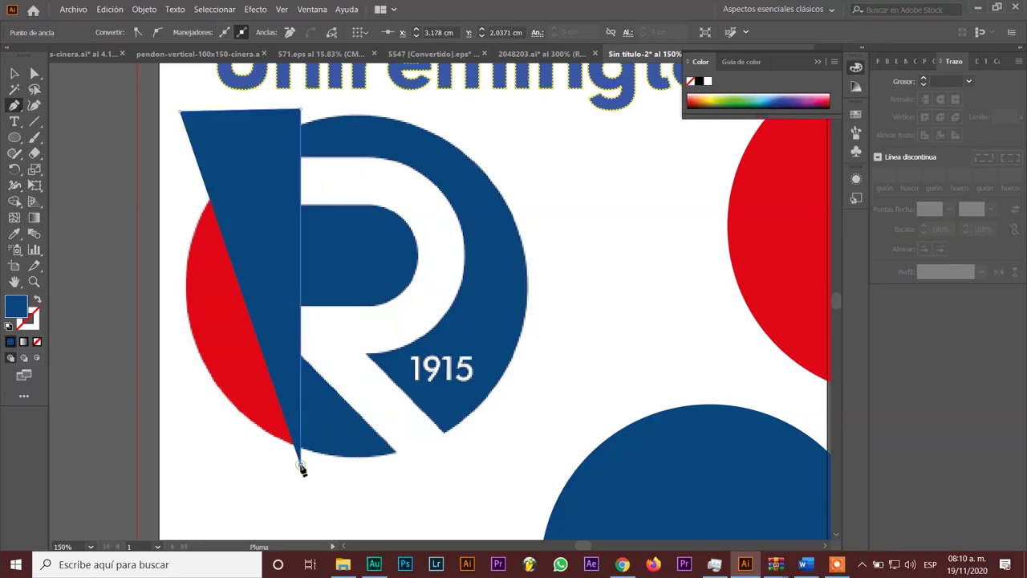
pyautogui.click(186, 458)
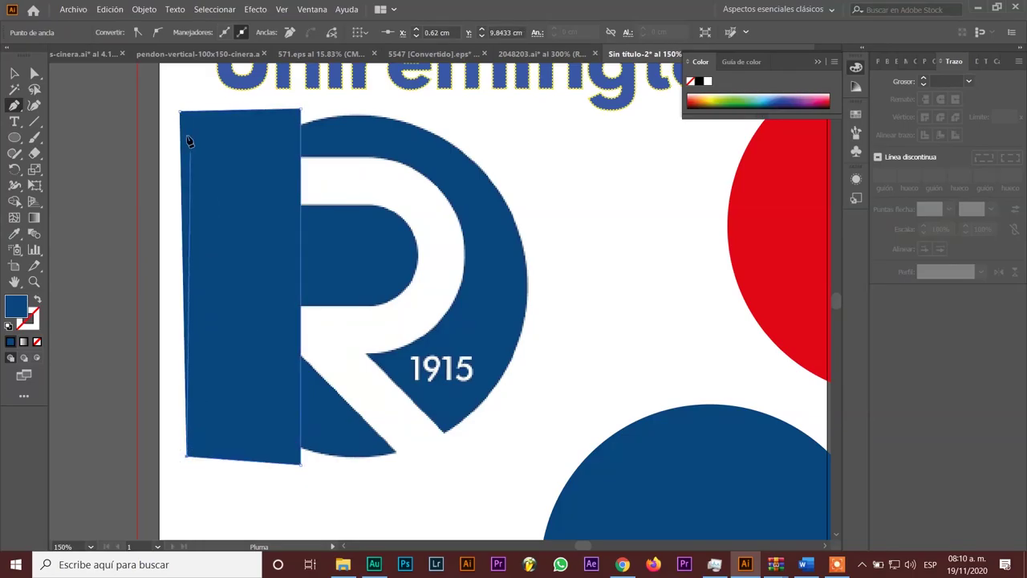
pyautogui.click(181, 112)
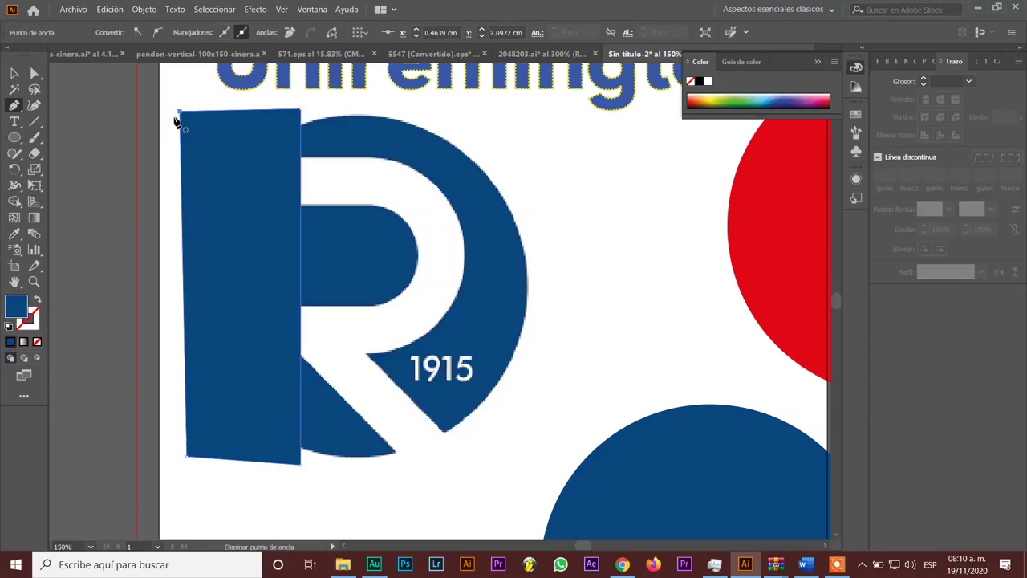
# - Fill the shape with the logo's red sampled by the Eyedropper
pyautogui.click(15, 233)
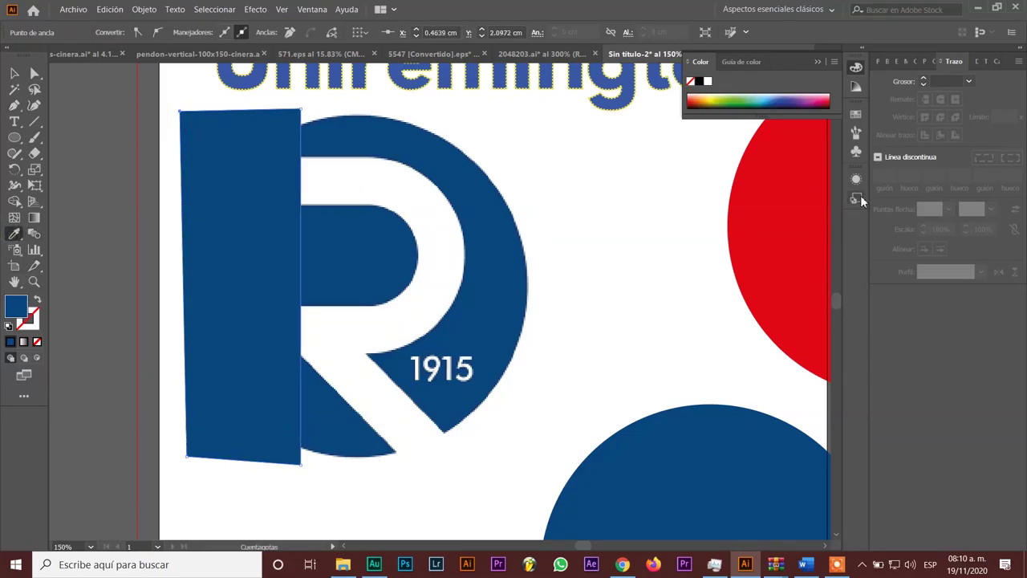
pyautogui.click(785, 219)
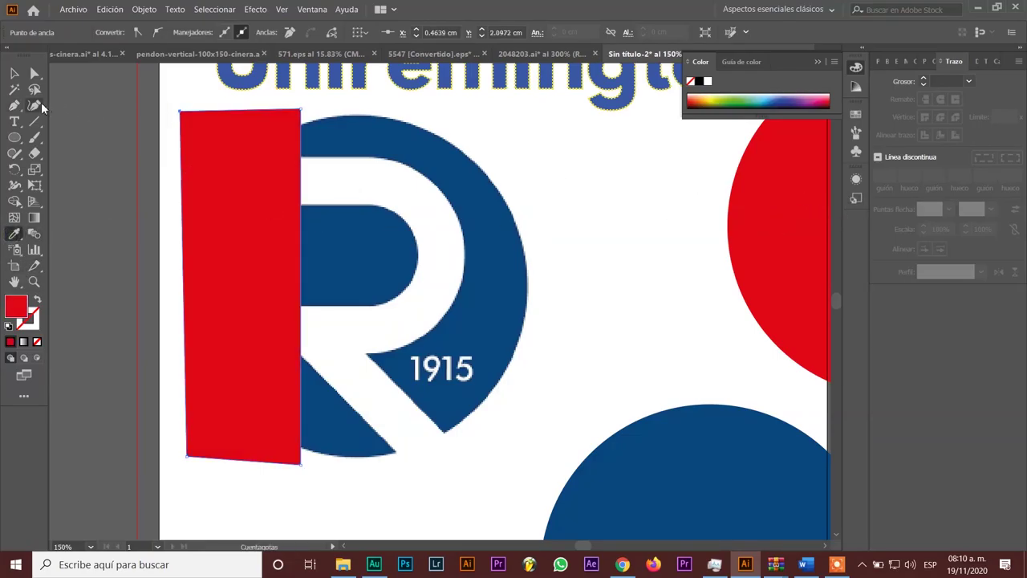
pyautogui.click(15, 72)
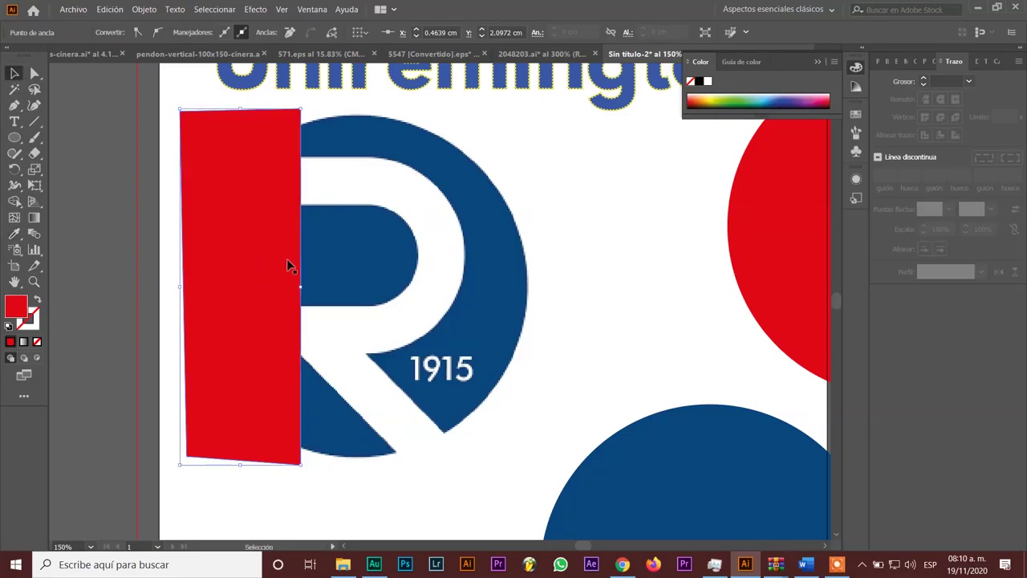
pyautogui.click(265, 201)
pyautogui.click(248, 214)
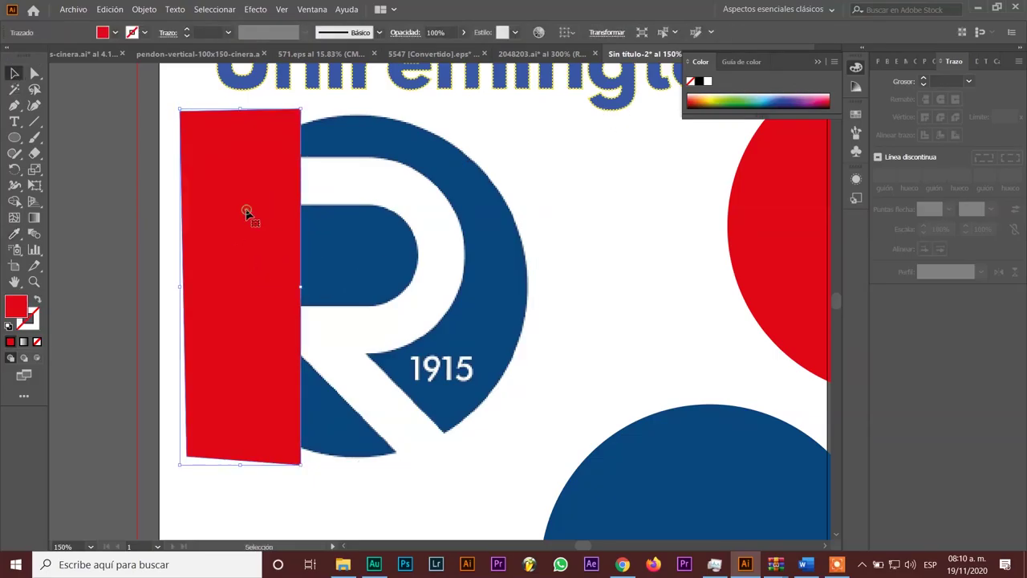
pyautogui.click(999, 61)
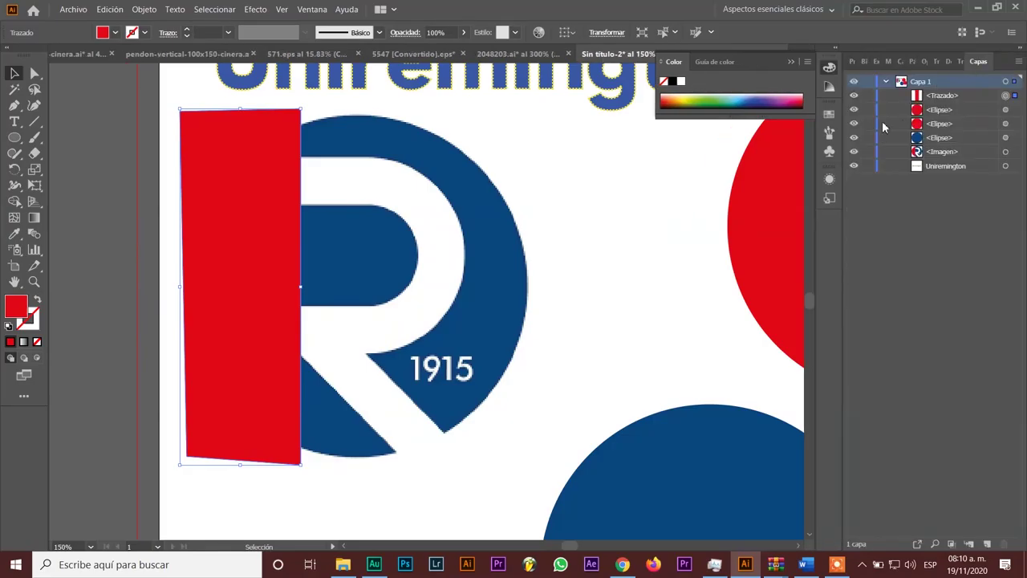
# - Hide the red <Trazado> path in the Layers panel to reveal the original red half
pyautogui.click(854, 96)
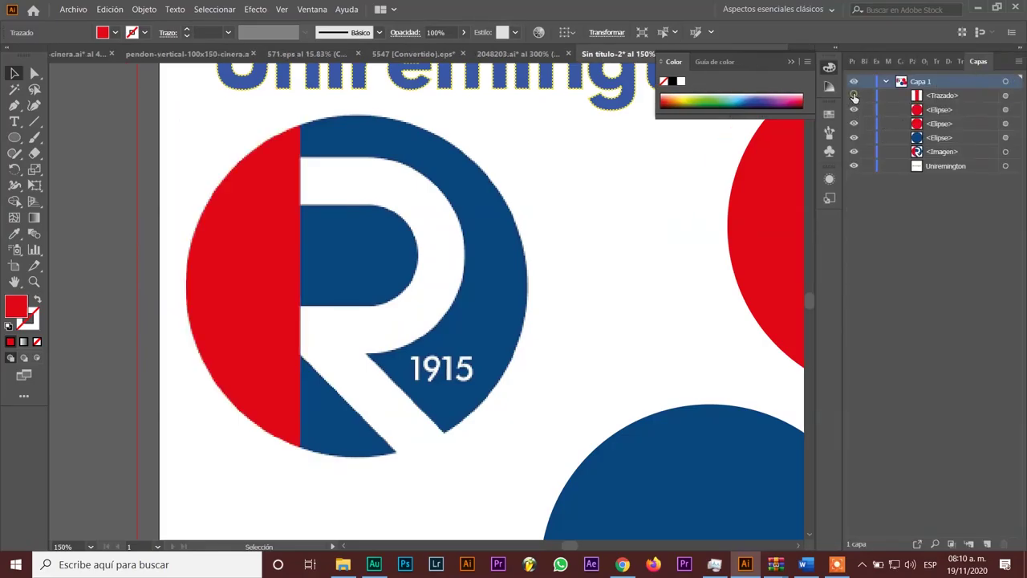
pyautogui.click(854, 96)
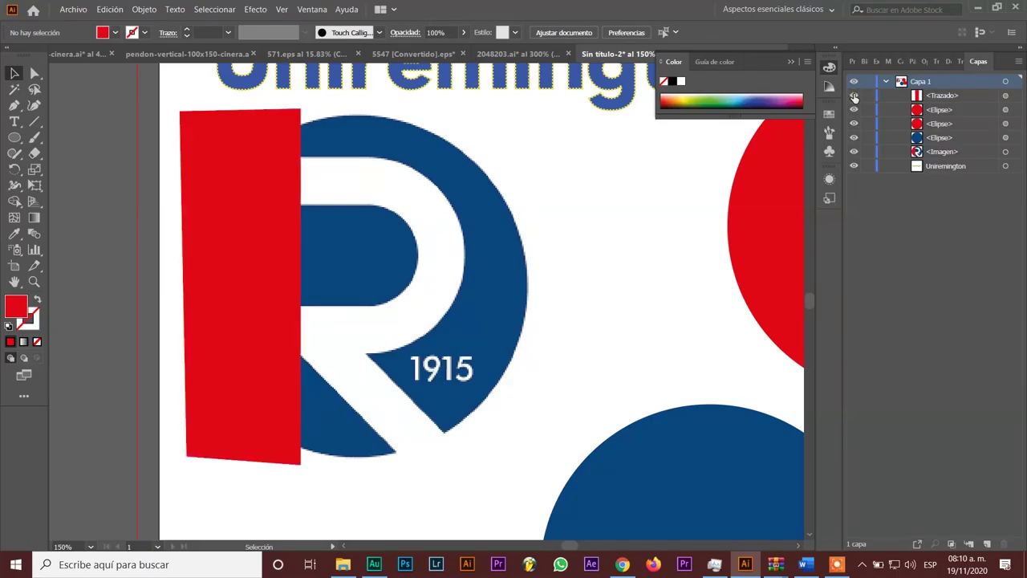
pyautogui.click(854, 95)
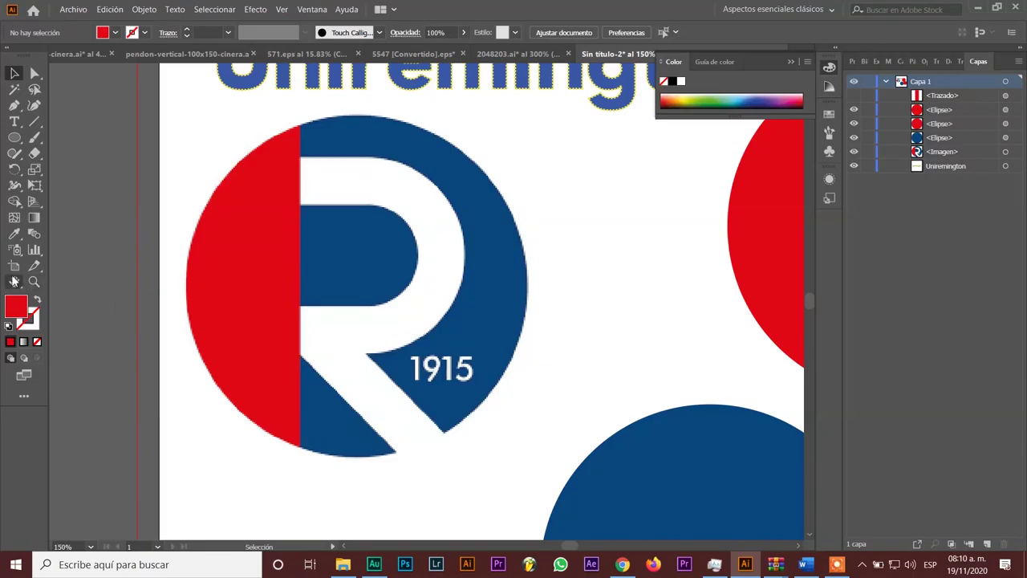
pyautogui.click(15, 105)
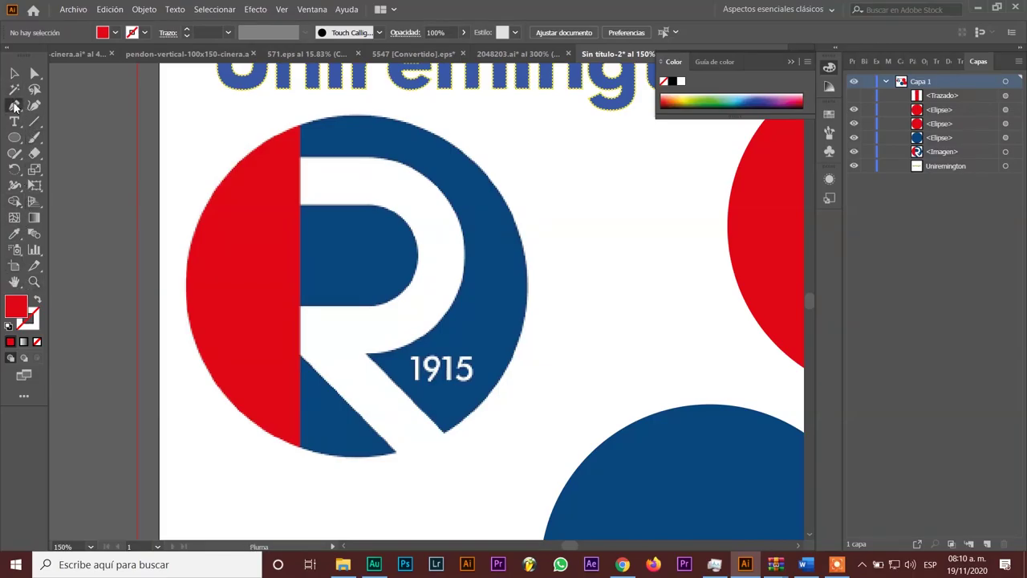
# - Trace the R's straight top edge and curved bowl with the Pen tool
pyautogui.click(299, 159)
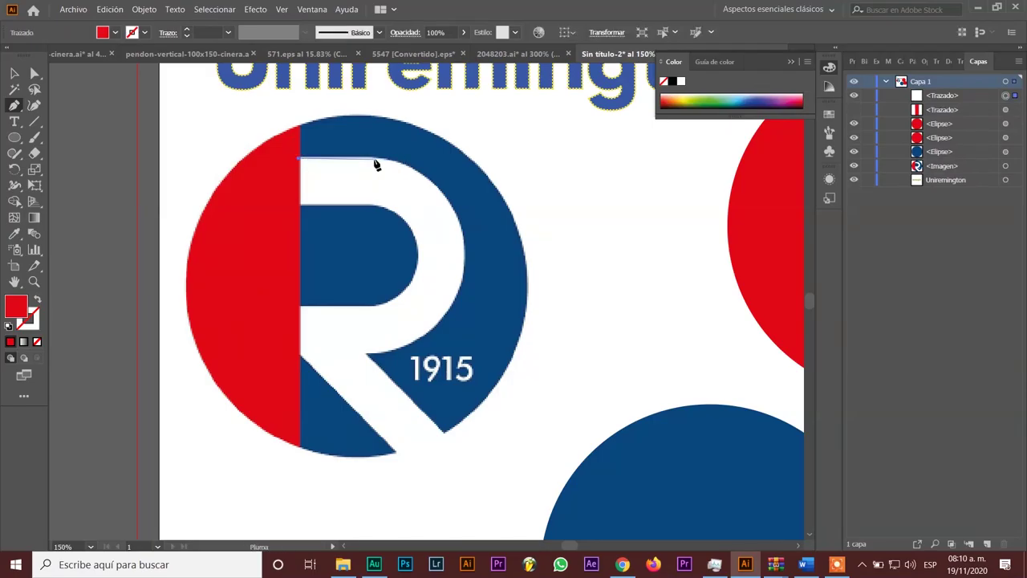
pyautogui.click(378, 159)
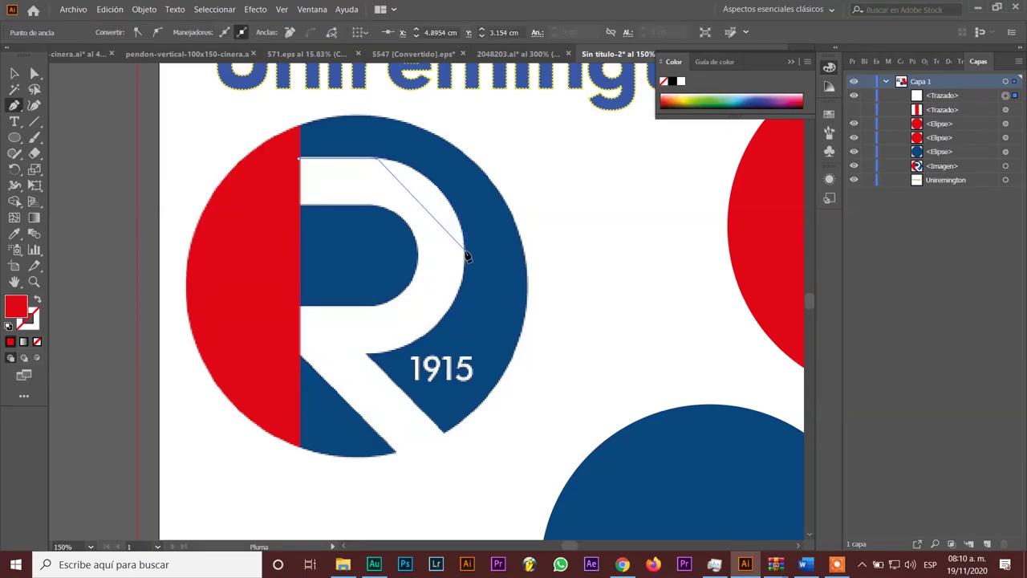
pyautogui.click(465, 255)
pyautogui.moveTo(469, 273); pyautogui.dragTo(476, 350)
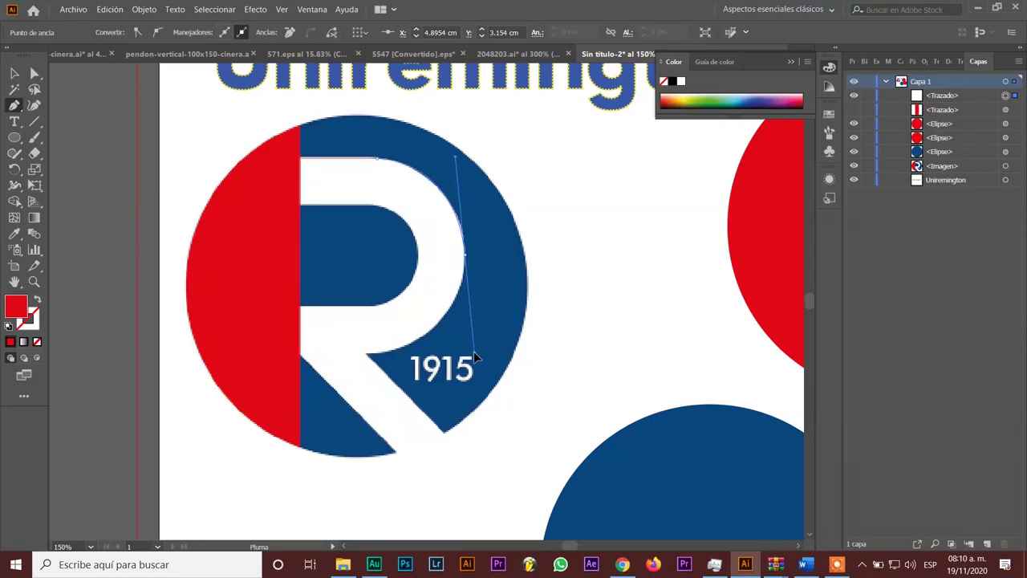
pyautogui.moveTo(476, 352); pyautogui.dragTo(468, 348)
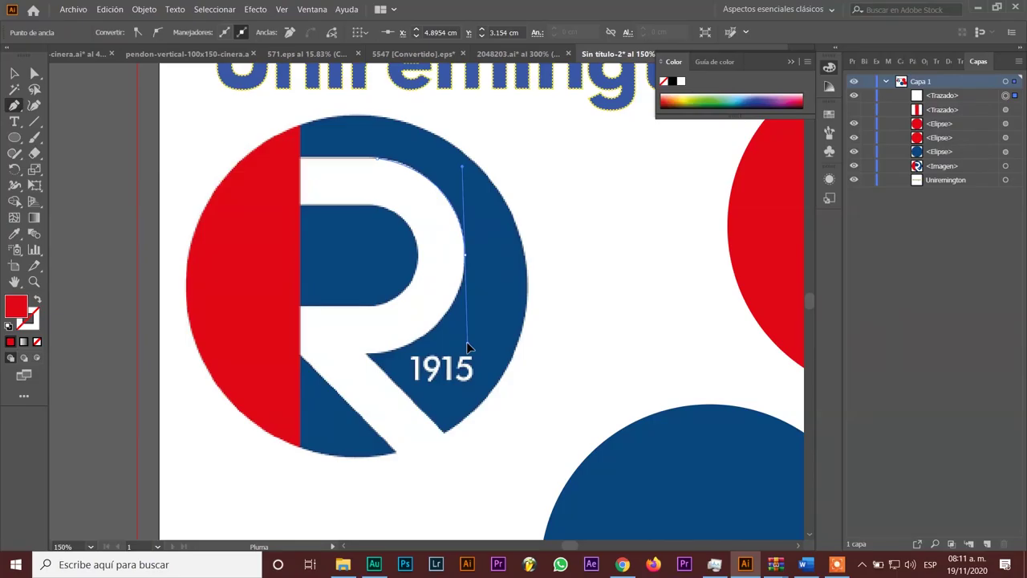
pyautogui.click(465, 254)
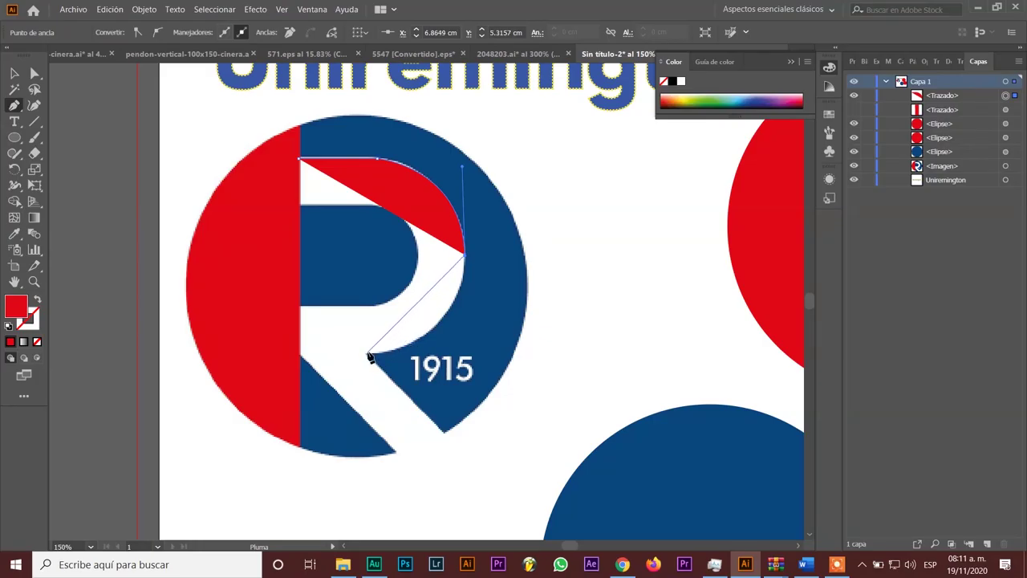
pyautogui.moveTo(370, 355)
pyautogui.mouseDown()
pyautogui.moveTo(345, 343)
pyautogui.moveTo(270, 364)
pyautogui.moveTo(272, 341)
pyautogui.moveTo(268, 361)
pyautogui.mouseUp()
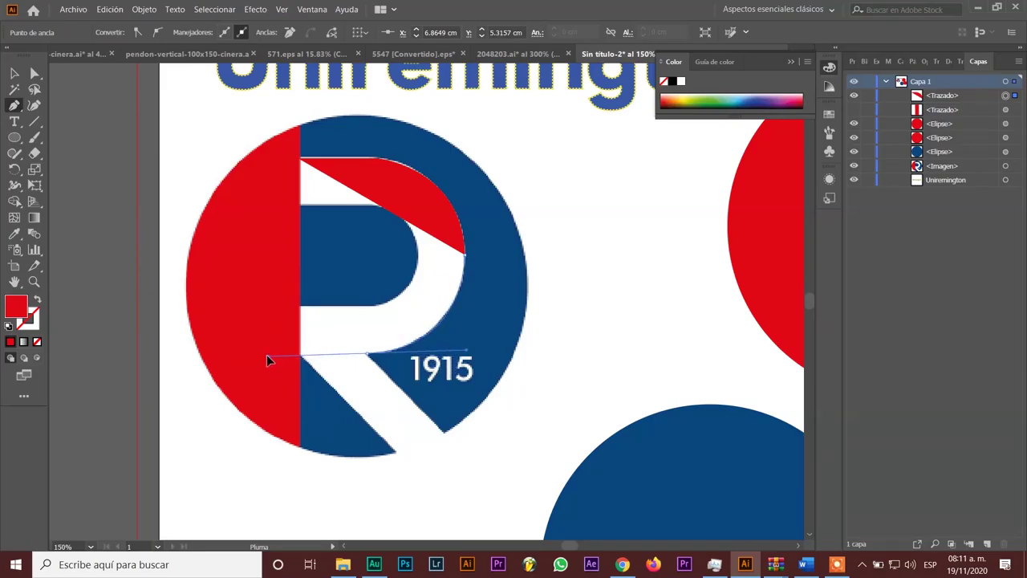
pyautogui.moveTo(268, 355); pyautogui.dragTo(271, 356)
pyautogui.moveTo(270, 355); pyautogui.dragTo(271, 354)
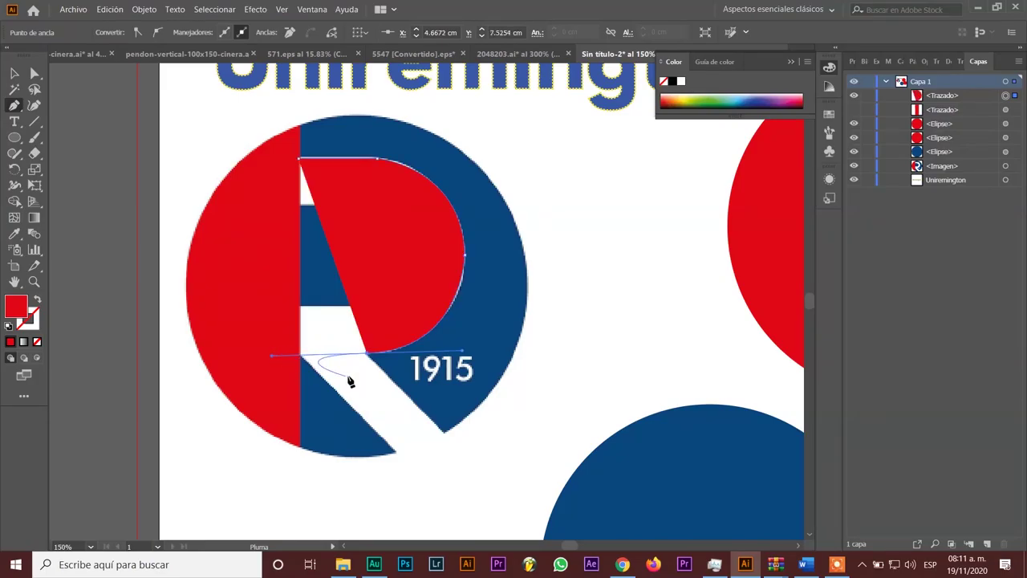
pyautogui.click(443, 432)
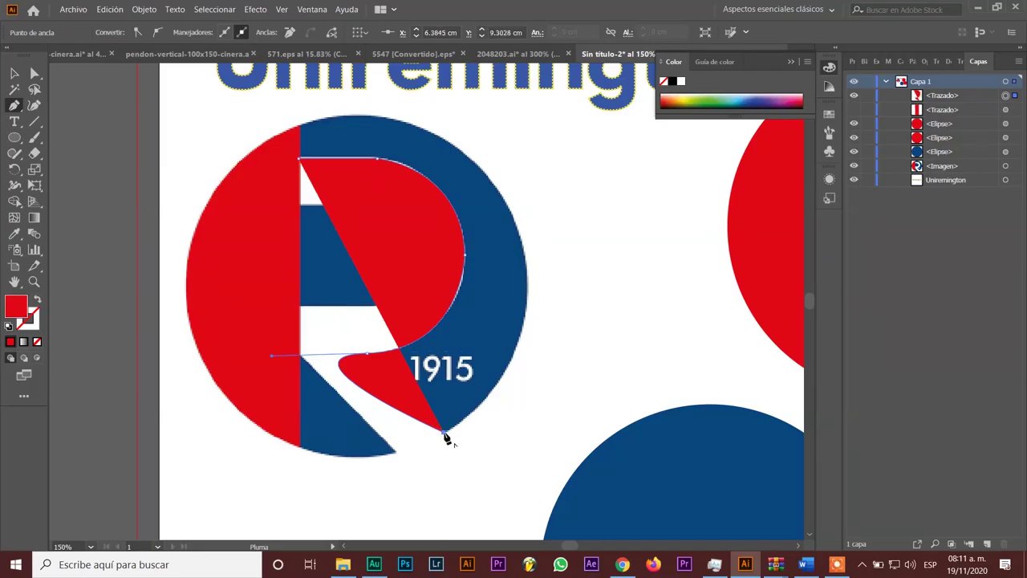
pyautogui.hotkey('ctrl', 'z')
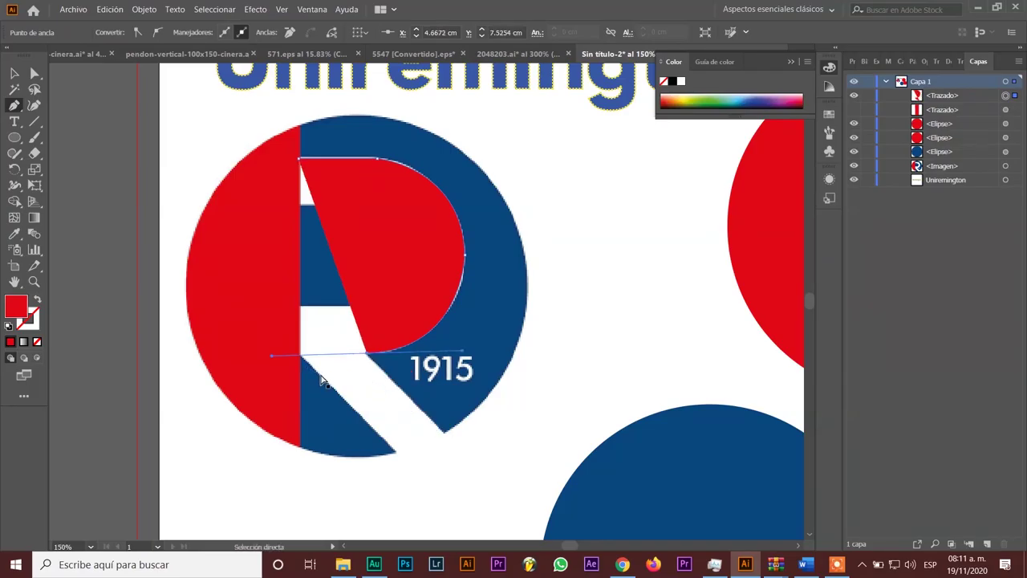
pyautogui.hotkey('ctrl', 'z')
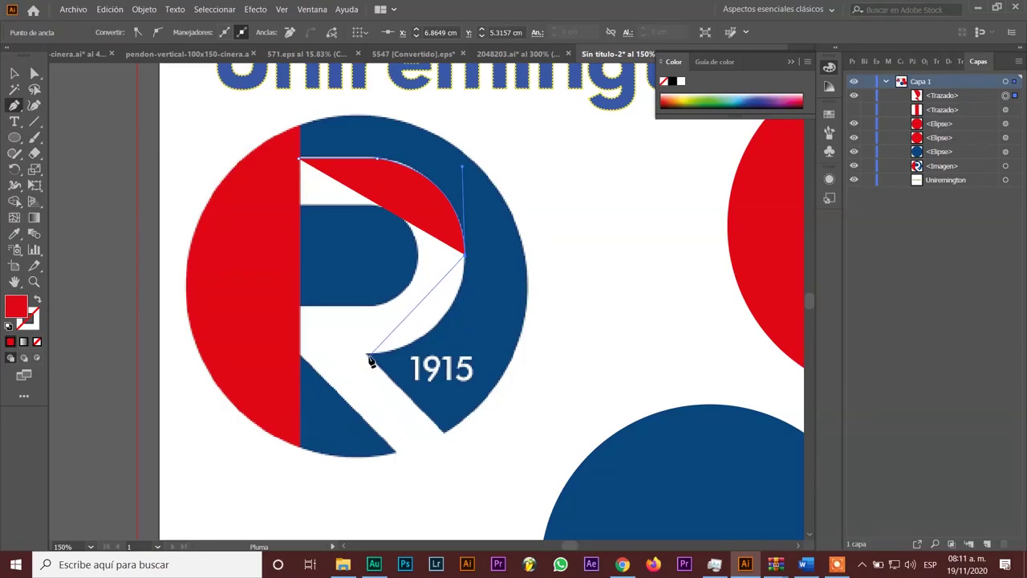
# - Trace the inner corner and diagonal leg, then set the path's fill to None
pyautogui.moveTo(369, 354)
pyautogui.mouseDown()
pyautogui.moveTo(286, 350)
pyautogui.moveTo(269, 359)
pyautogui.mouseUp()
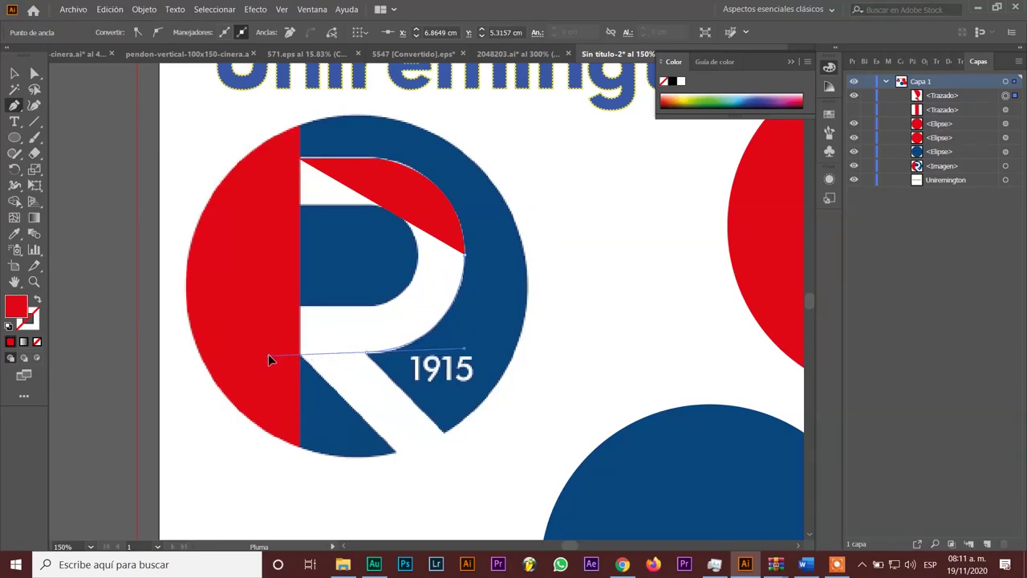
pyautogui.moveTo(268, 354); pyautogui.dragTo(371, 359)
pyautogui.moveTo(367, 355); pyautogui.dragTo(366, 354)
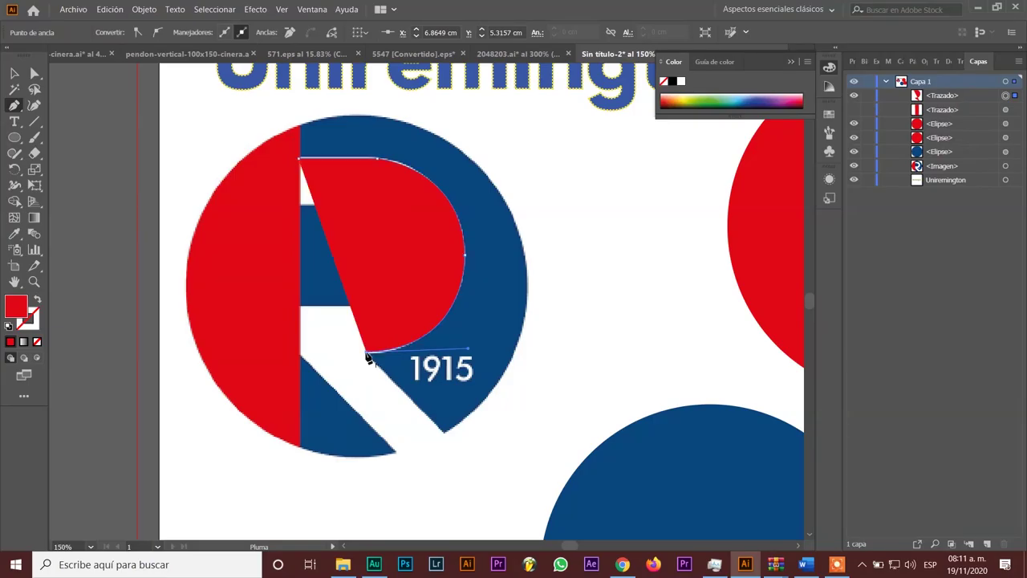
pyautogui.click(445, 433)
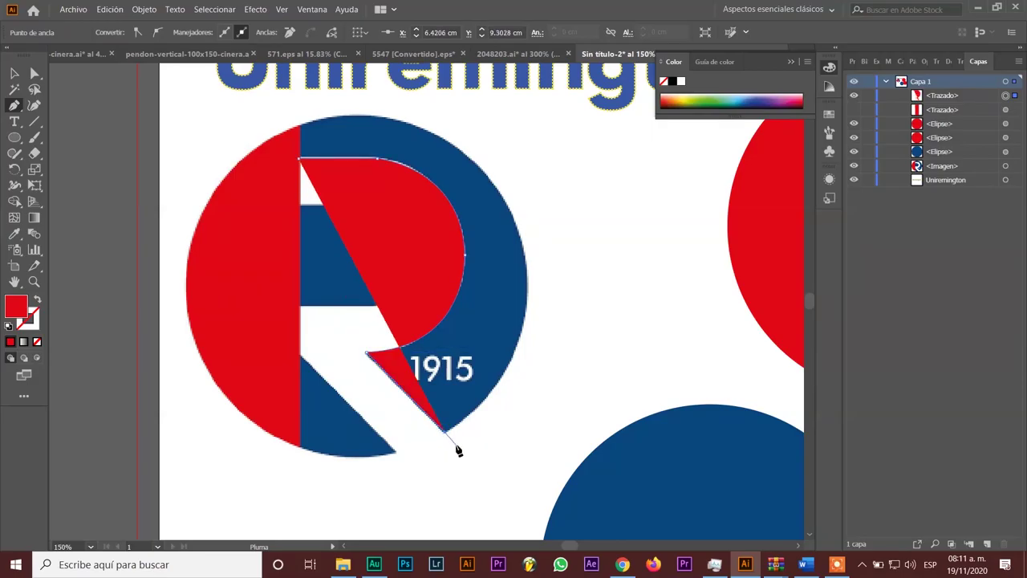
pyautogui.hotkey('ctrl', 'z')
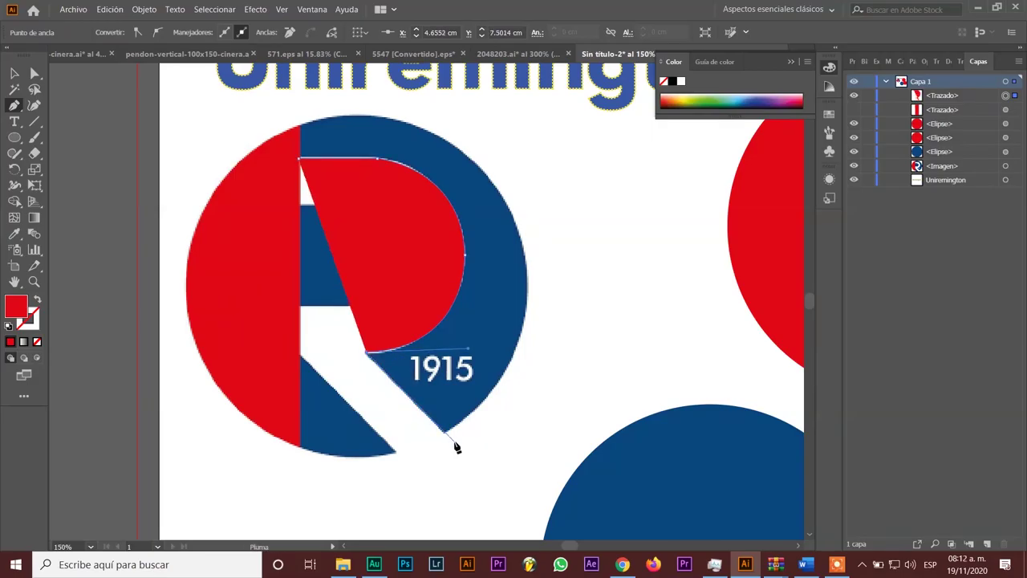
pyautogui.click(454, 440)
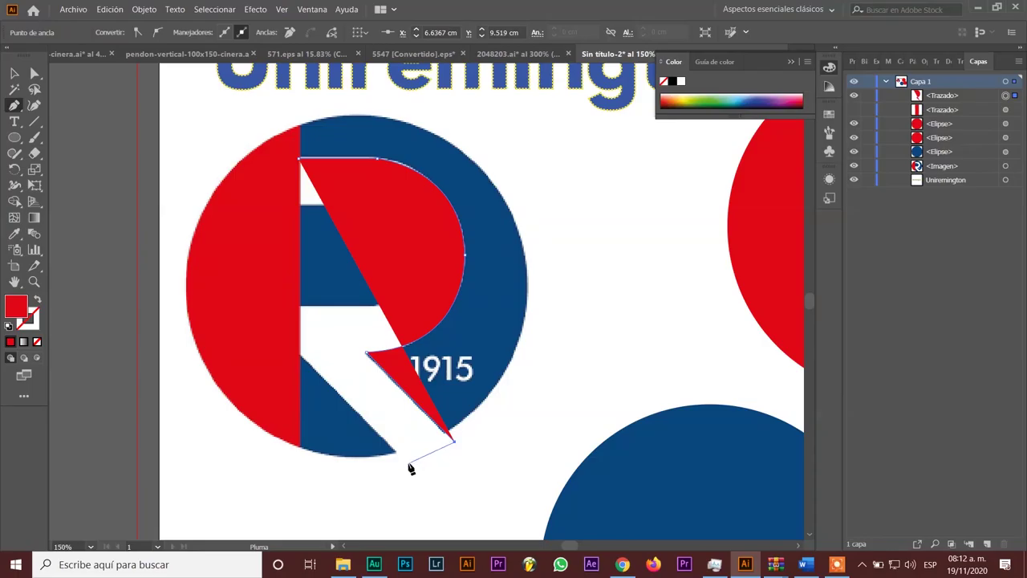
pyautogui.click(408, 465)
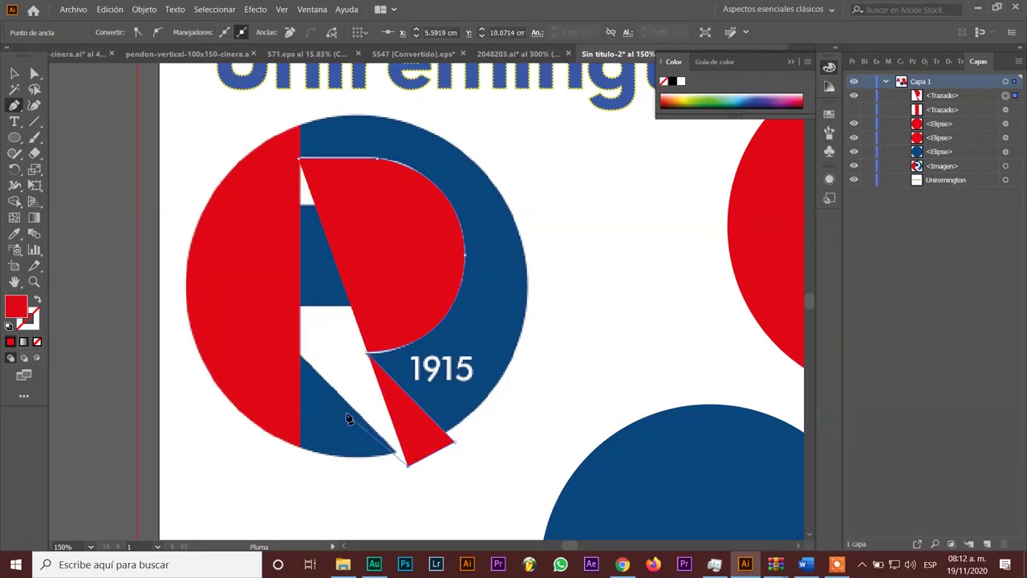
pyautogui.click(293, 353)
pyautogui.click(291, 349)
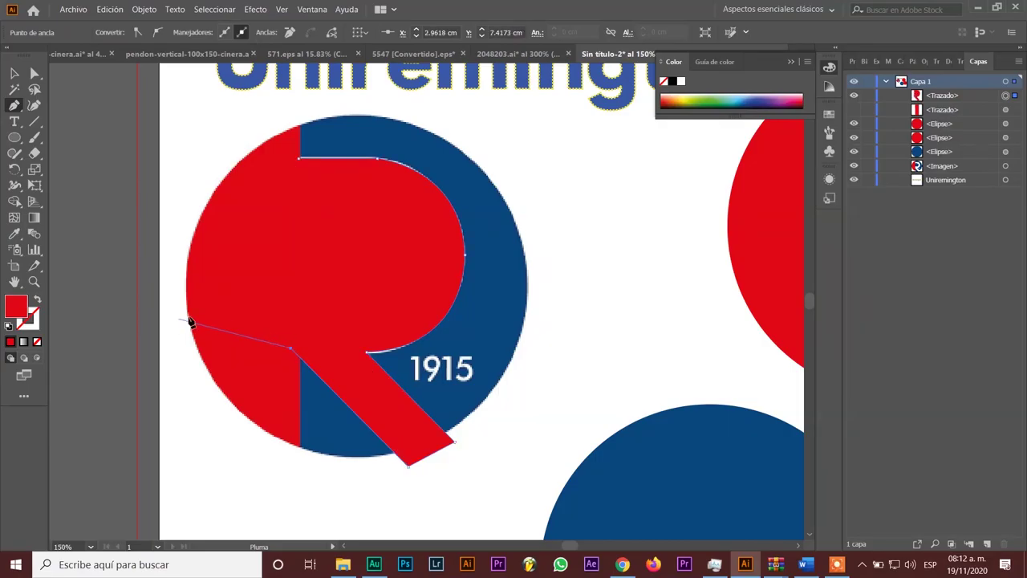
pyautogui.click(36, 342)
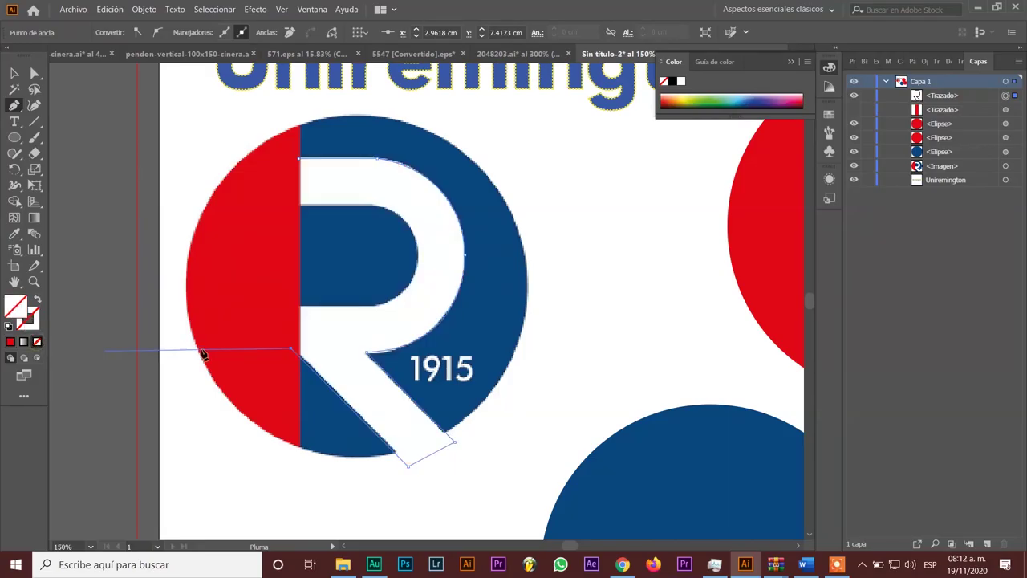
# - Trace the R's left side and inner counter, closing the path at its start
pyautogui.click(292, 306)
pyautogui.click(378, 307)
pyautogui.moveTo(418, 254); pyautogui.dragTo(410, 203)
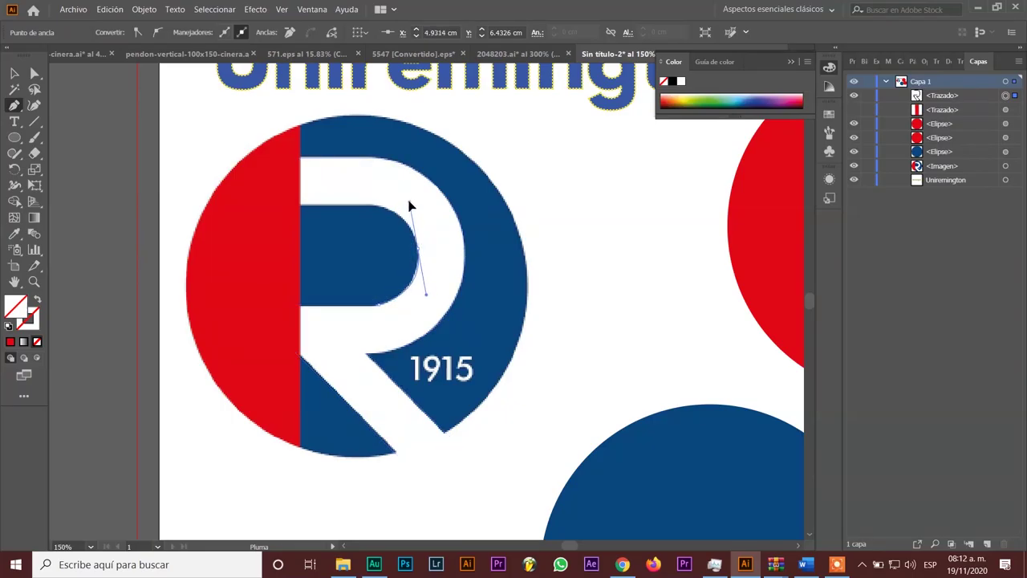
pyautogui.moveTo(410, 203); pyautogui.dragTo(420, 255)
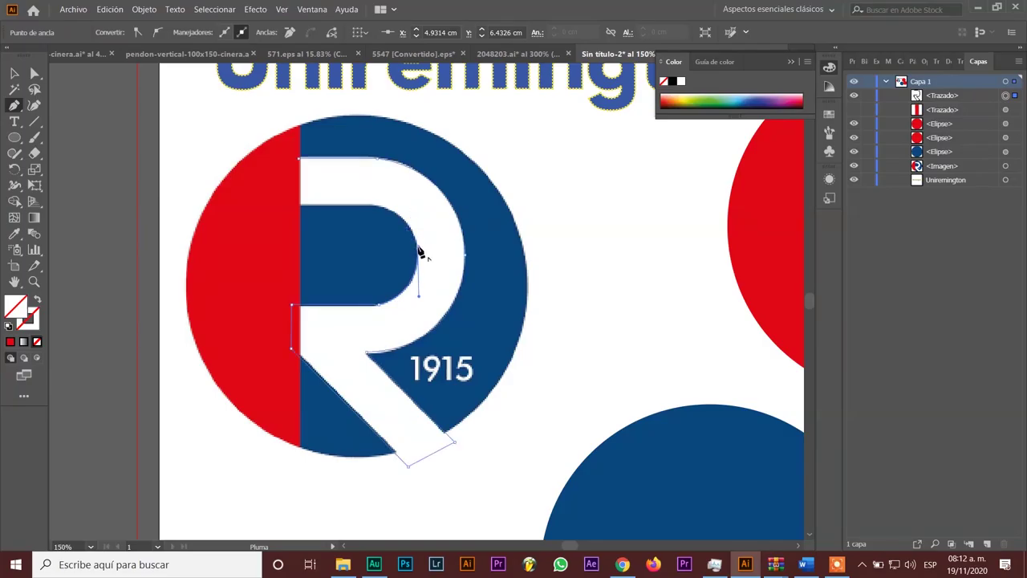
pyautogui.moveTo(376, 207); pyautogui.dragTo(327, 201)
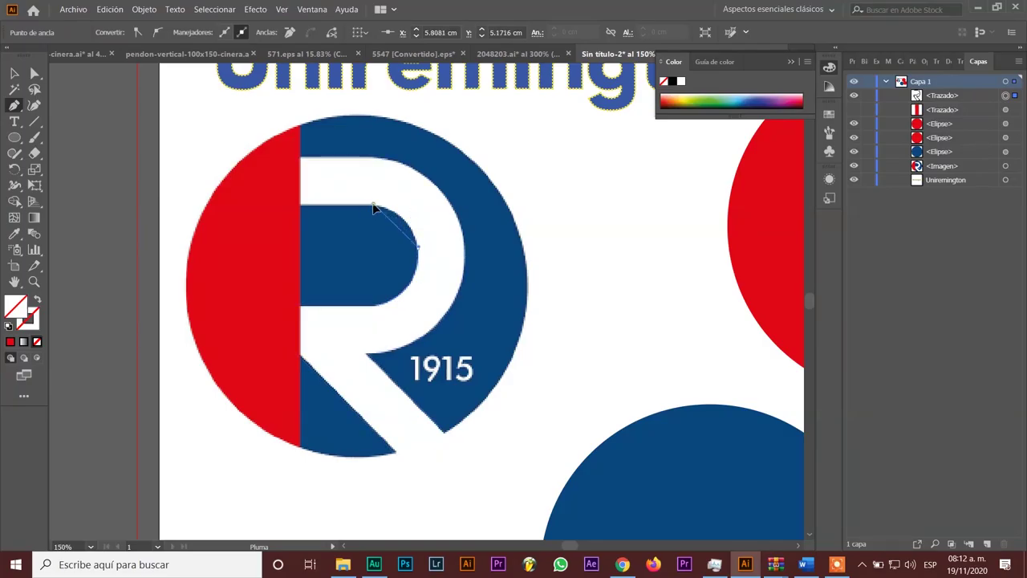
pyautogui.moveTo(325, 196); pyautogui.dragTo(335, 199)
pyautogui.click(374, 208)
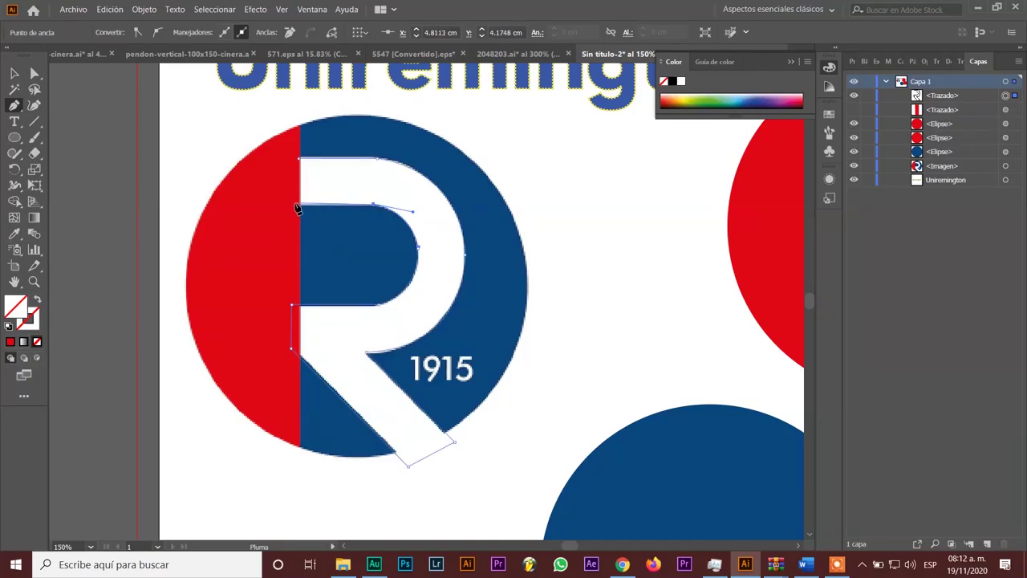
pyautogui.click(295, 207)
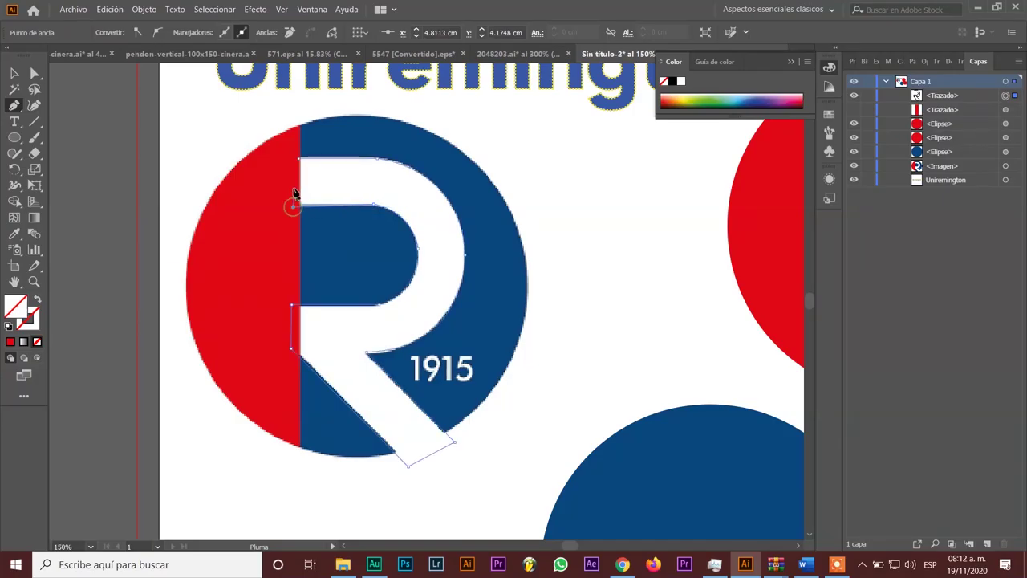
pyautogui.click(293, 157)
pyautogui.click(294, 159)
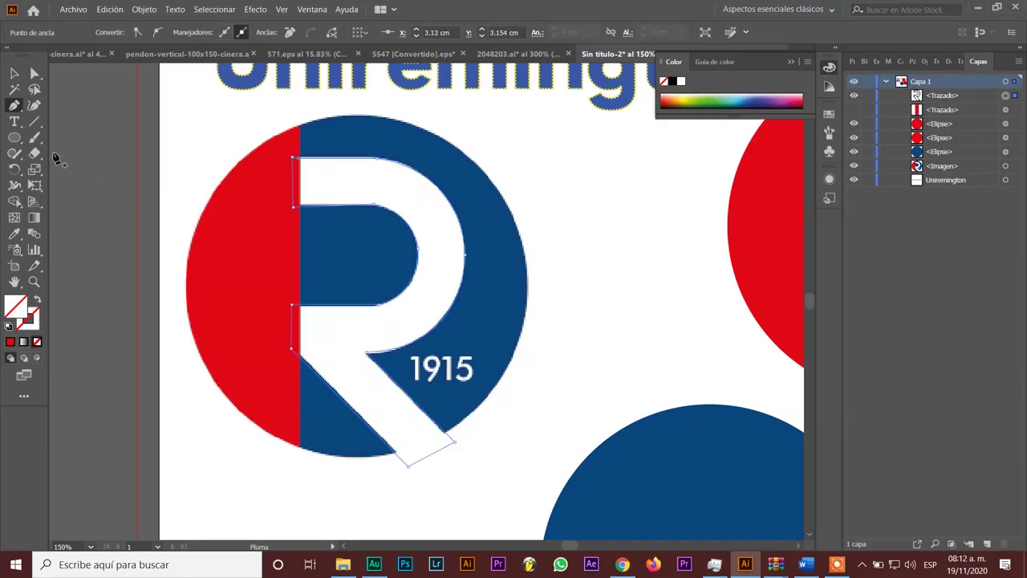
# - Fill the closed R path with the logo's white using the Eyedropper
pyautogui.click(16, 73)
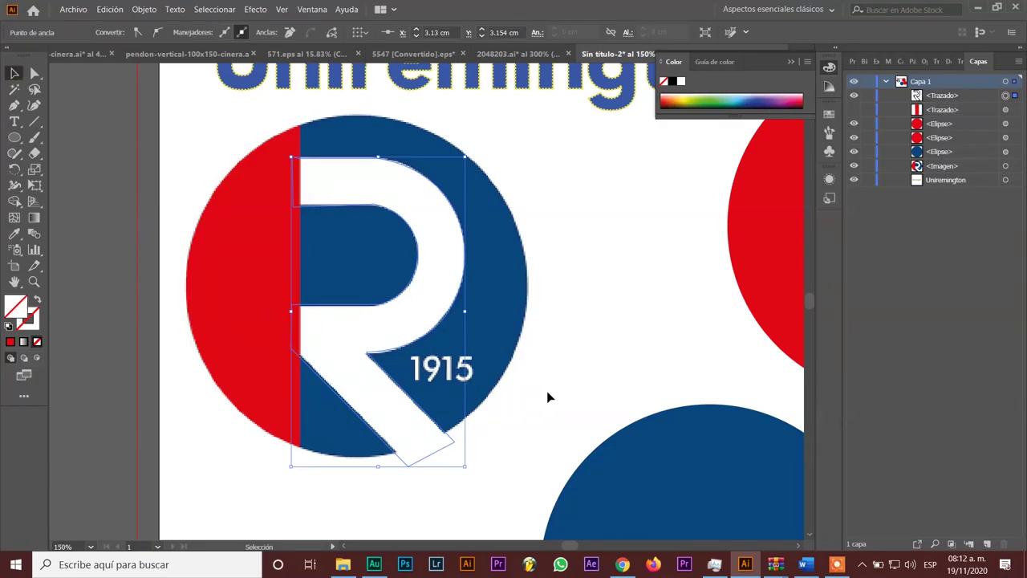
pyautogui.click(15, 235)
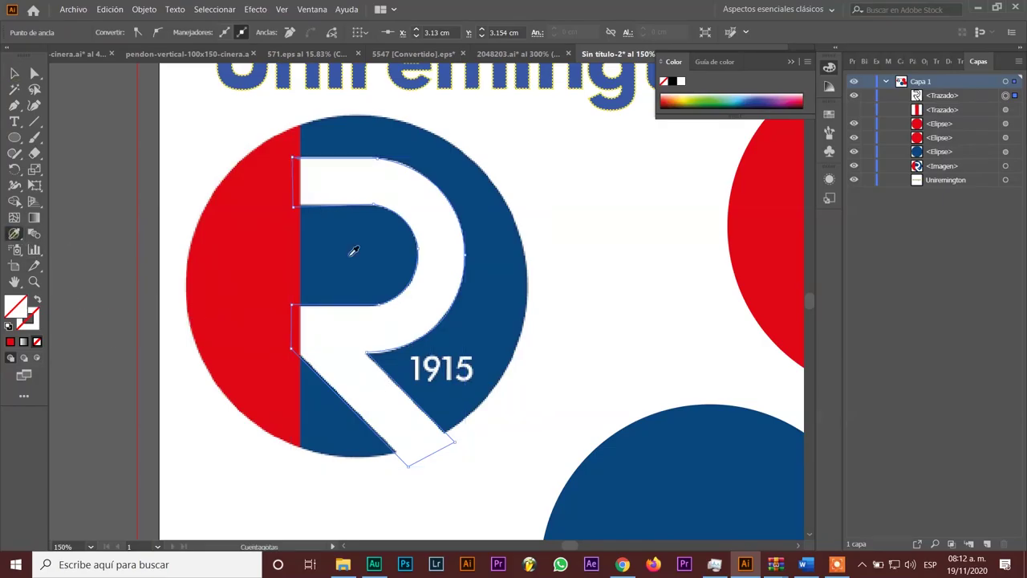
pyautogui.click(445, 249)
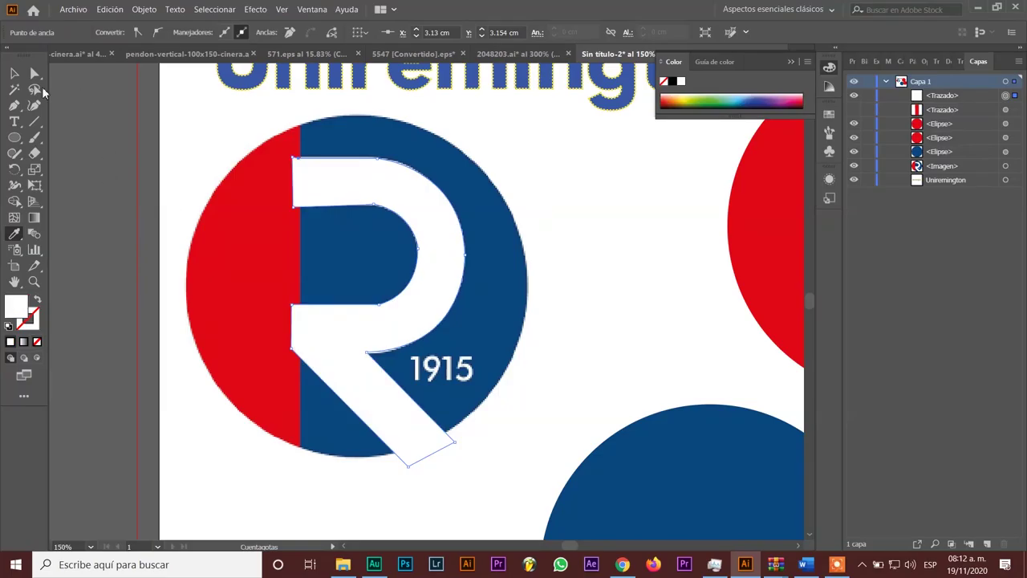
pyautogui.click(14, 73)
pyautogui.click(566, 213)
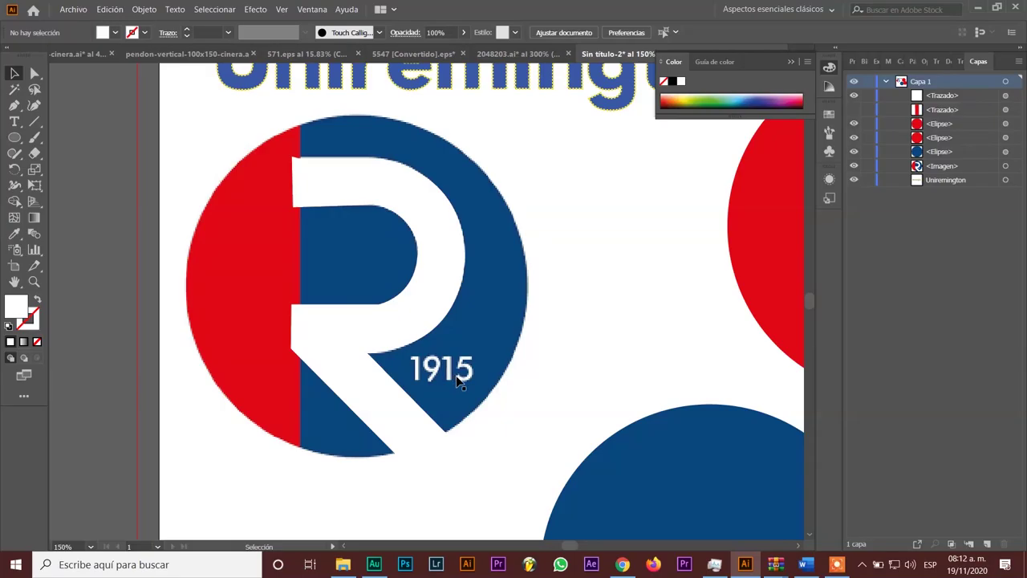
# - Add a '1915' text frame and move it onto the logo
pyautogui.click(15, 122)
pyautogui.moveTo(548, 297); pyautogui.dragTo(651, 354)
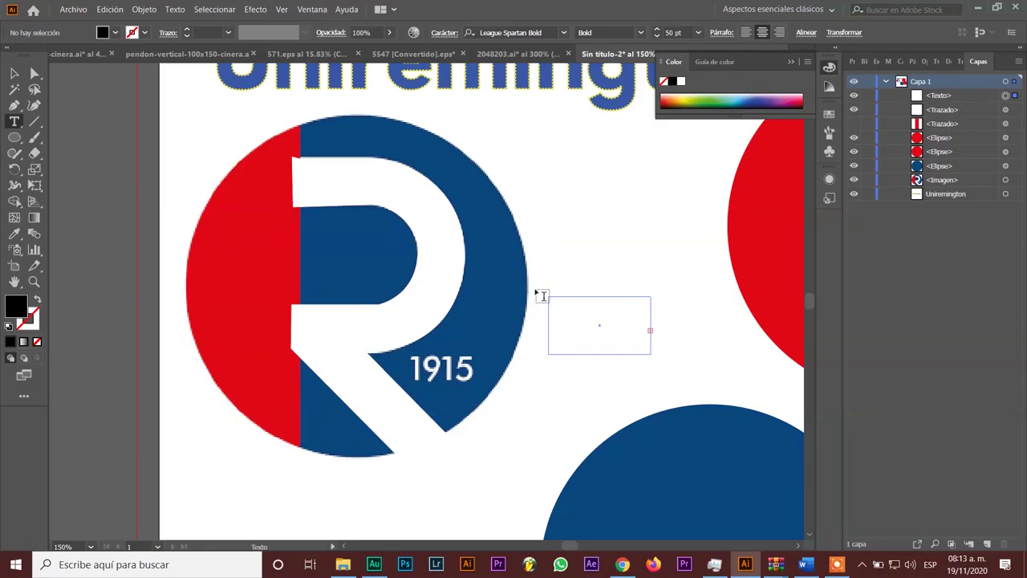
pyautogui.click(655, 36)
pyautogui.write('1915')
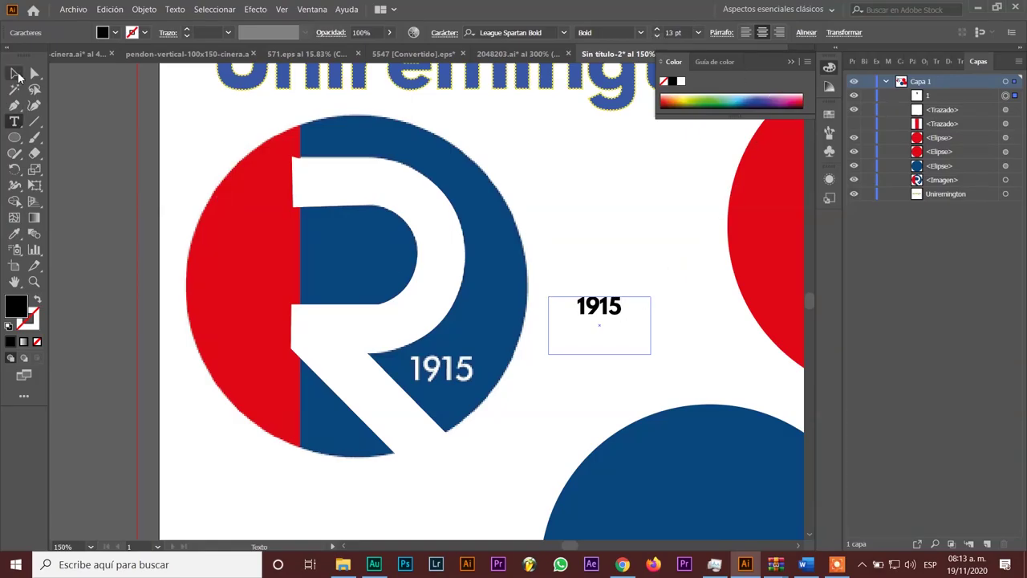
pyautogui.click(17, 76)
pyautogui.moveTo(624, 304)
pyautogui.mouseDown()
pyautogui.moveTo(410, 387)
pyautogui.moveTo(409, 319)
pyautogui.mouseUp()
# - Sample the R's white onto the 1915 text and move it to the logo's lower left
pyautogui.click(13, 233)
pyautogui.click(442, 287)
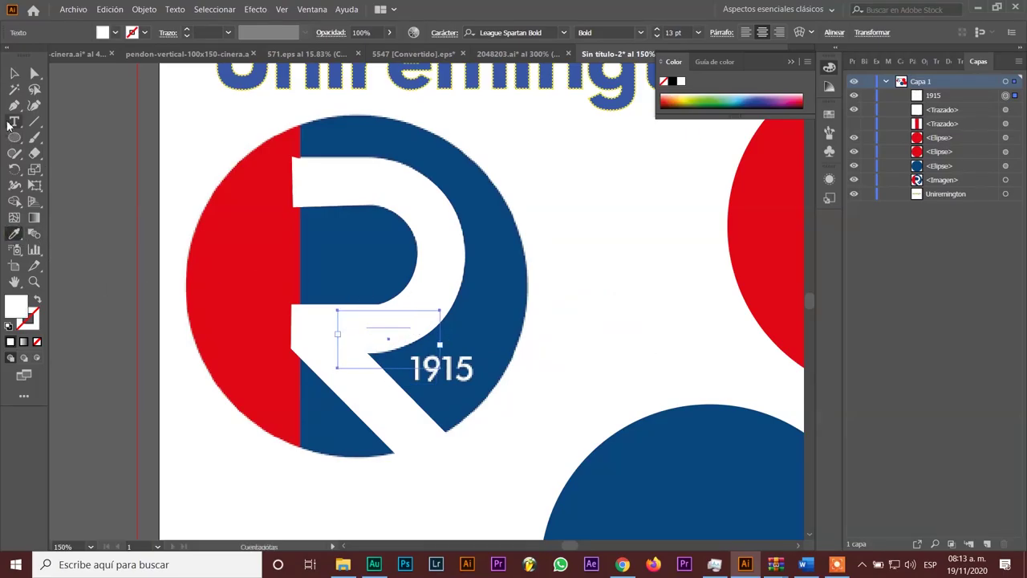
pyautogui.click(14, 73)
pyautogui.moveTo(401, 326)
pyautogui.mouseDown()
pyautogui.moveTo(355, 499)
pyautogui.moveTo(328, 436)
pyautogui.mouseUp()
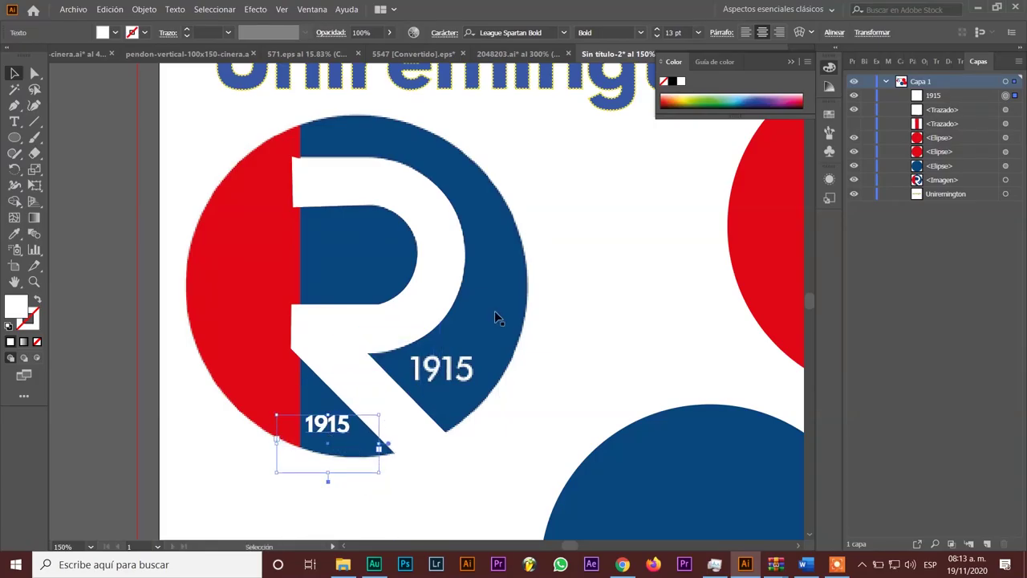
# - Set the small 1915 text in Champagne & Limousines Bold
pyautogui.doubleClick(344, 426)
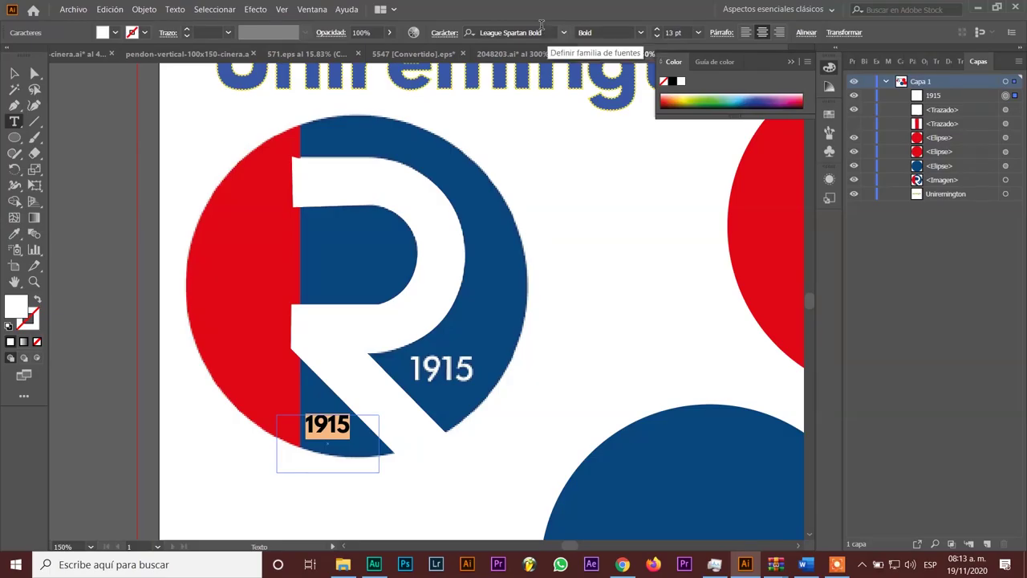
pyautogui.click(542, 33)
pyautogui.write('champa')
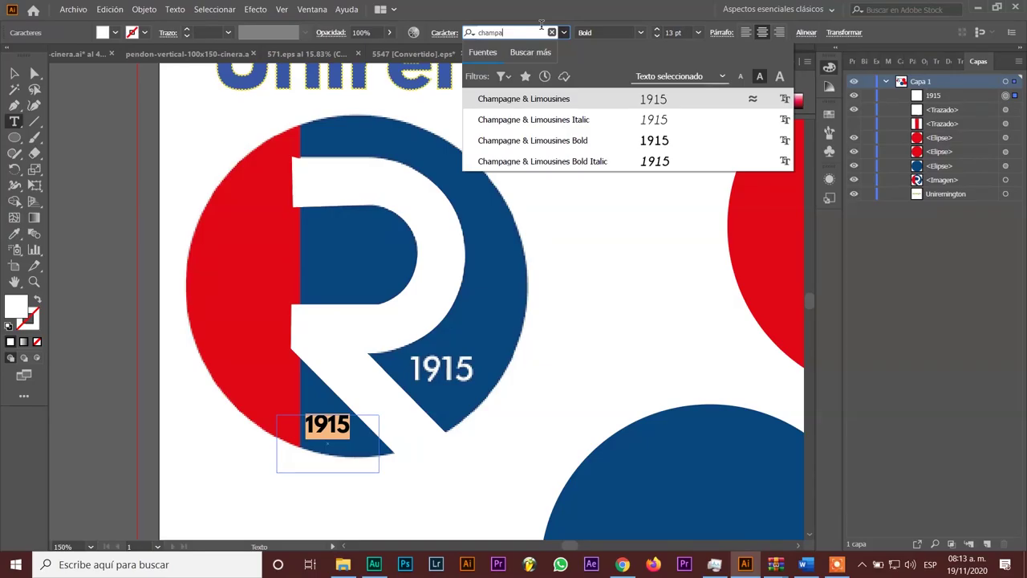
pyautogui.press('Down')
pyautogui.press('Down')
pyautogui.press('Down')
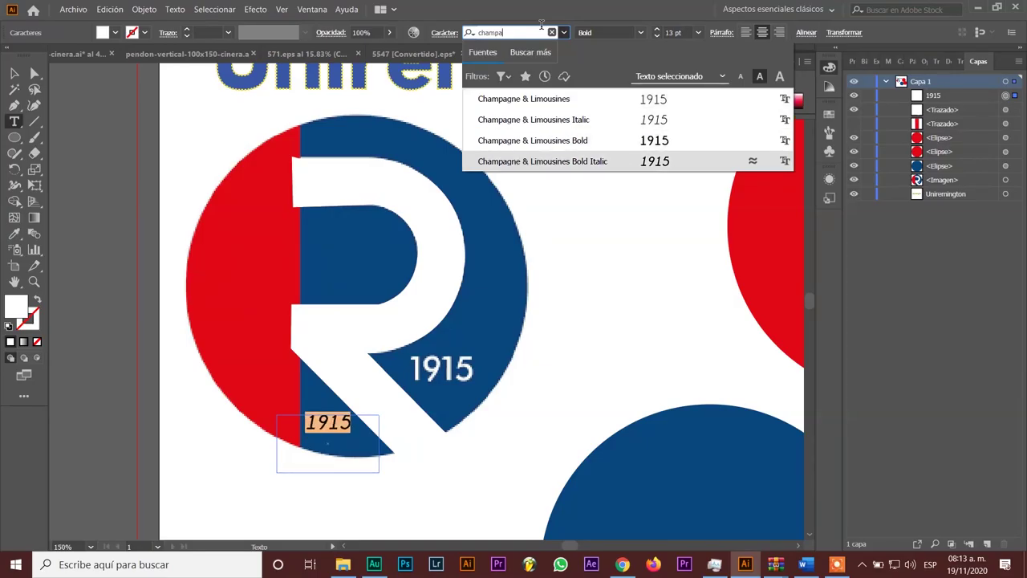
pyautogui.press('Up')
pyautogui.press('Return')
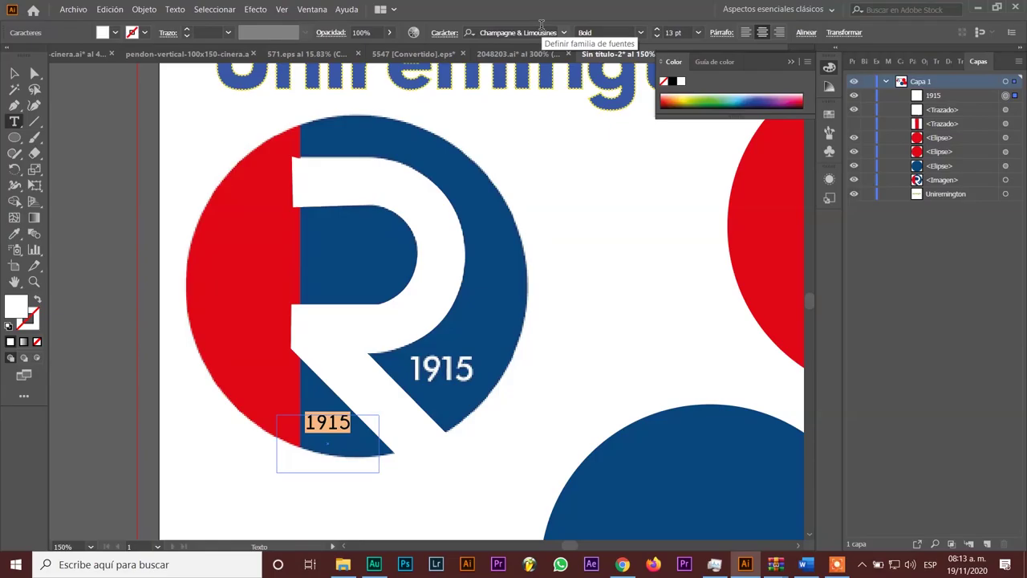
# - Enlarge the 1915 to 23 pt and place it just above the logo's original 1915
pyautogui.click(661, 29)
pyautogui.click(662, 30)
pyautogui.click(662, 30)
pyautogui.click(662, 29)
pyautogui.click(661, 30)
pyautogui.click(661, 29)
pyautogui.click(661, 30)
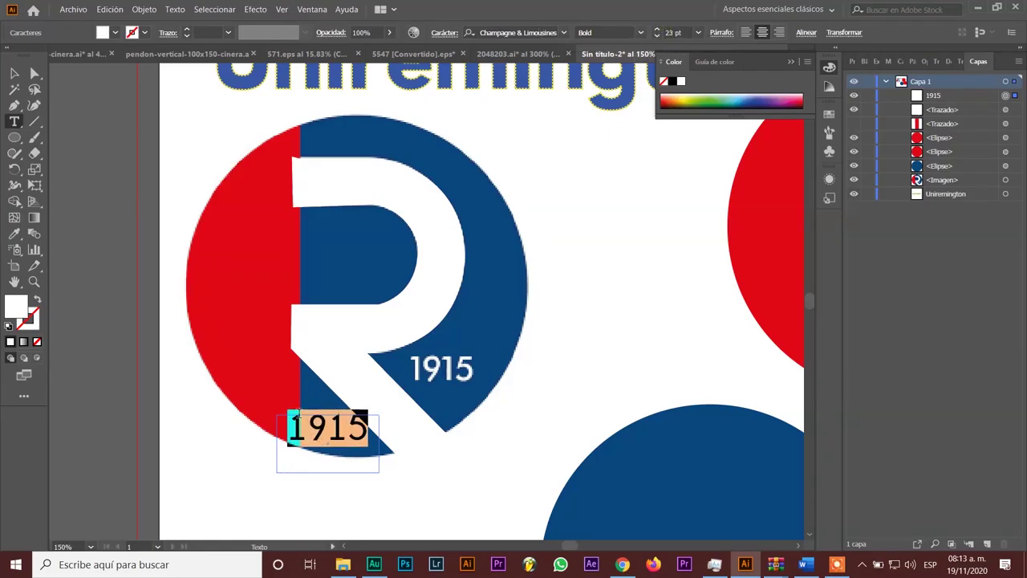
pyautogui.click(13, 74)
pyautogui.moveTo(325, 433)
pyautogui.mouseDown()
pyautogui.moveTo(456, 371)
pyautogui.moveTo(444, 373)
pyautogui.moveTo(489, 332)
pyautogui.mouseUp()
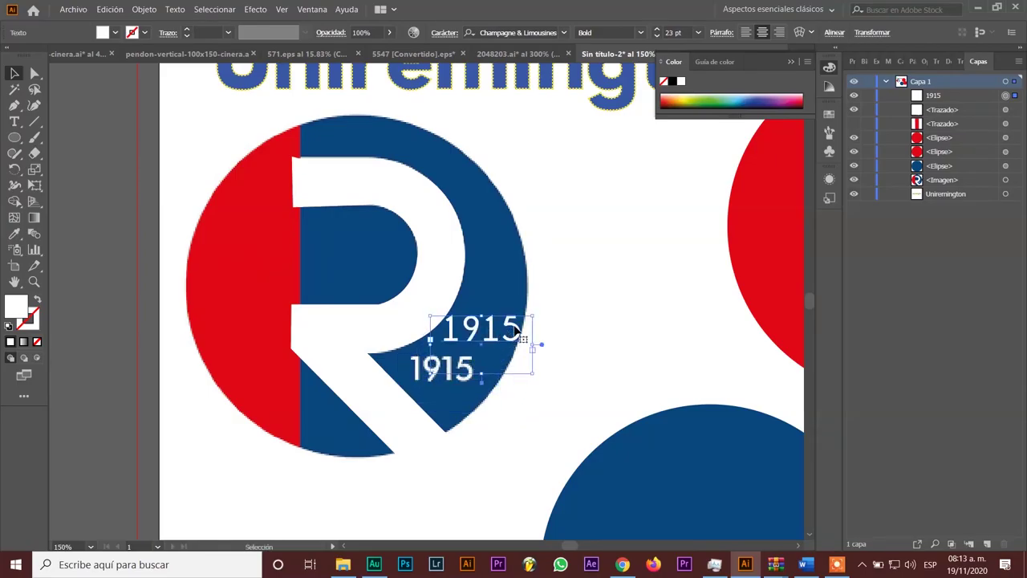
pyautogui.click(564, 32)
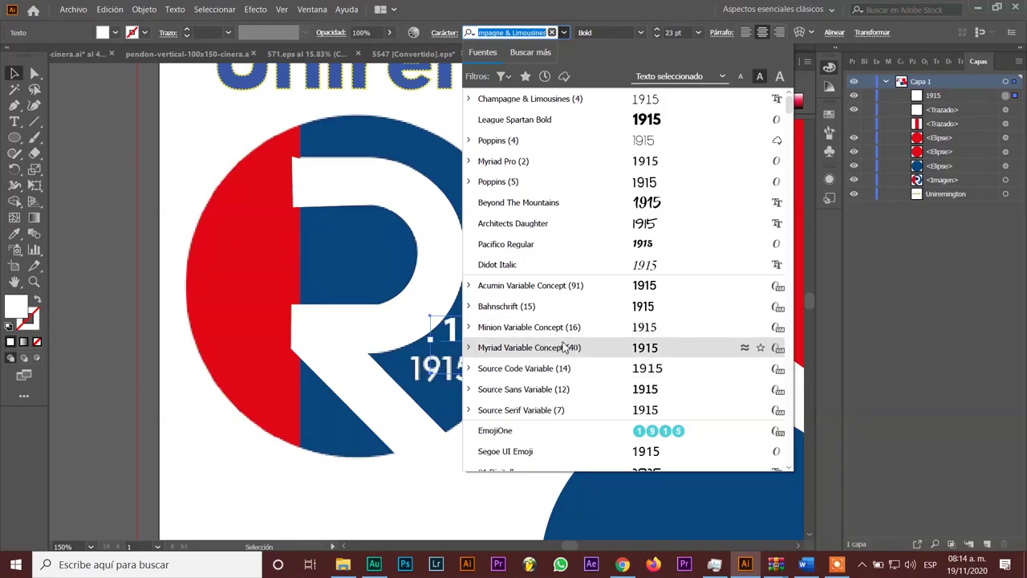
# - Apply Myriad Variable Concept, duplicate the 1915 text, and try Barlow on its first digit
pyautogui.click(560, 348)
pyautogui.moveTo(481, 329); pyautogui.dragTo(493, 287)
pyautogui.moveTo(444, 328); pyautogui.dragTo(459, 328)
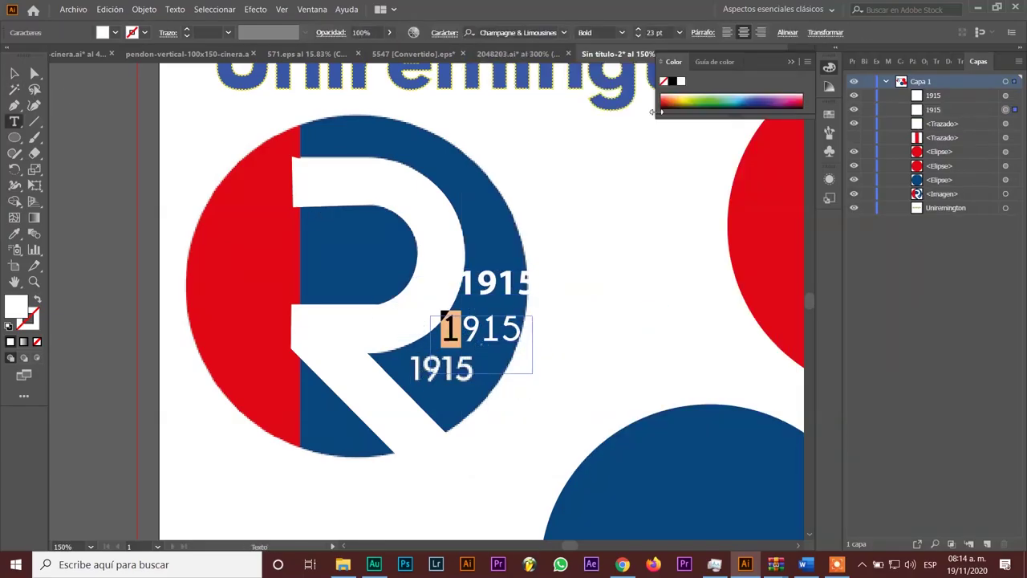
pyautogui.click(564, 32)
pyautogui.scroll(-5, 545, 365)
pyautogui.scroll(-5, 545, 367)
pyautogui.scroll(-5, 544, 370)
pyautogui.press('Down')
pyautogui.press('Down')
pyautogui.press('Down')
pyautogui.press('Down')
pyautogui.press('Down')
pyautogui.press('Down')
pyautogui.press('Down')
pyautogui.press('Down')
pyautogui.press('Down')
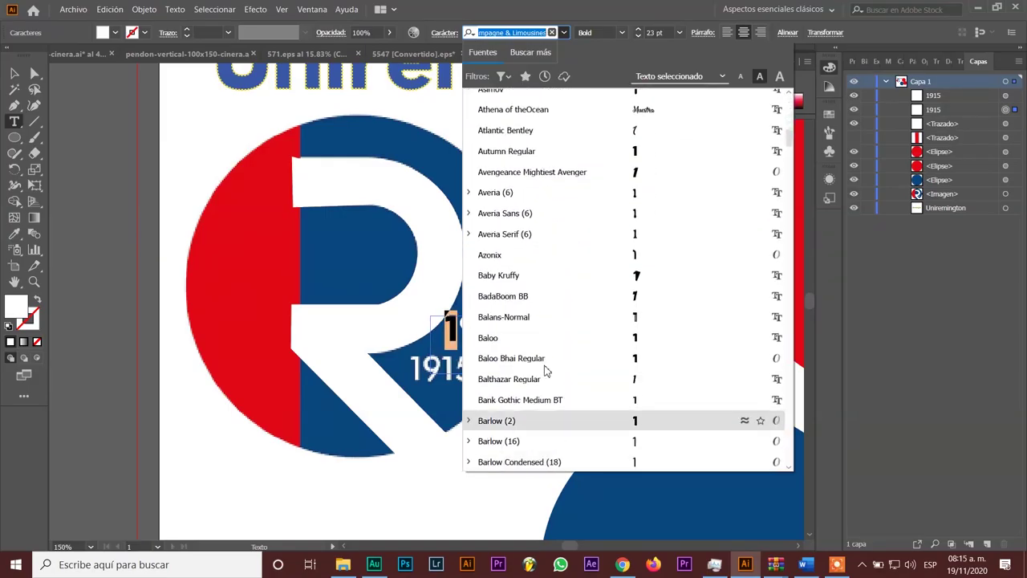
pyautogui.press('Return')
# - Undo the stray digits and set the selected 1 in Poppins Thin
pyautogui.write('19')
pyautogui.hotkey('ctrl', 'z')
pyautogui.hotkey('ctrl', 'z')
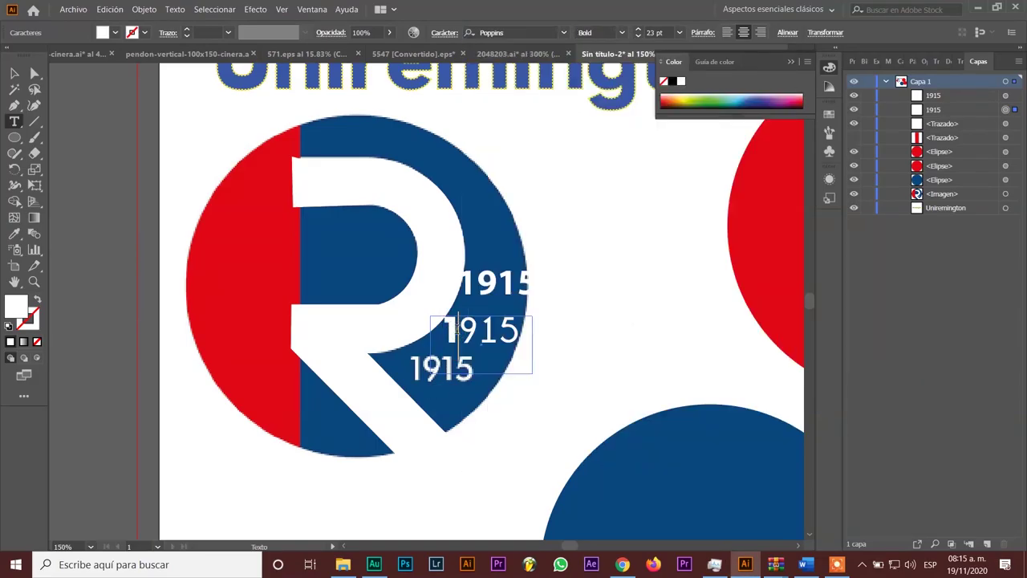
pyautogui.click(615, 26)
pyautogui.press('Escape')
pyautogui.hotkey('ctrl', 'z')
pyautogui.click(522, 32)
pyautogui.write('pop')
pyautogui.press('Return')
pyautogui.click(621, 32)
pyautogui.click(598, 57)
# - Use the Eyedropper to make the 1 match the thin Poppins digits
pyautogui.press('i')
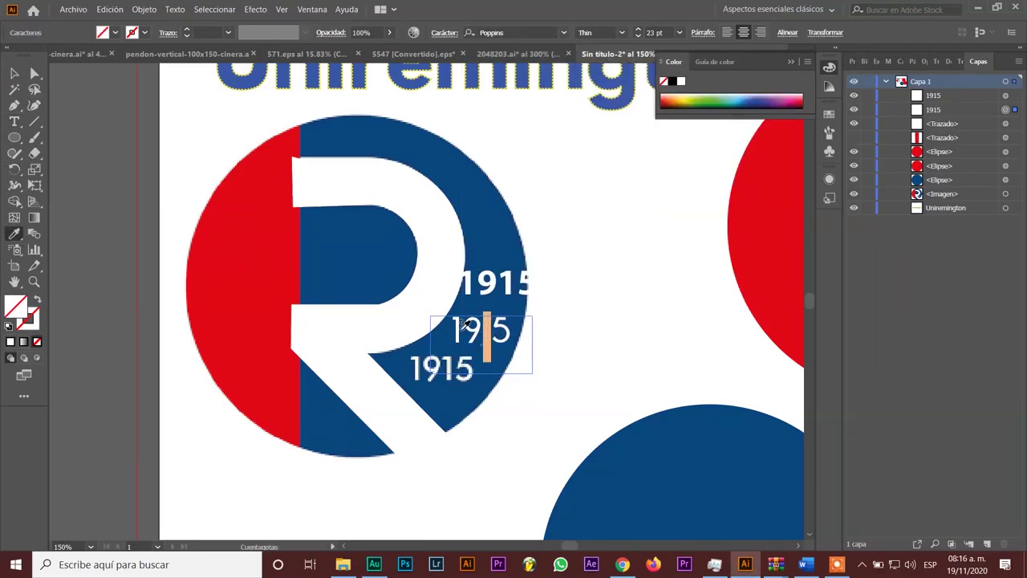
pyautogui.click(454, 314)
pyautogui.click(451, 323)
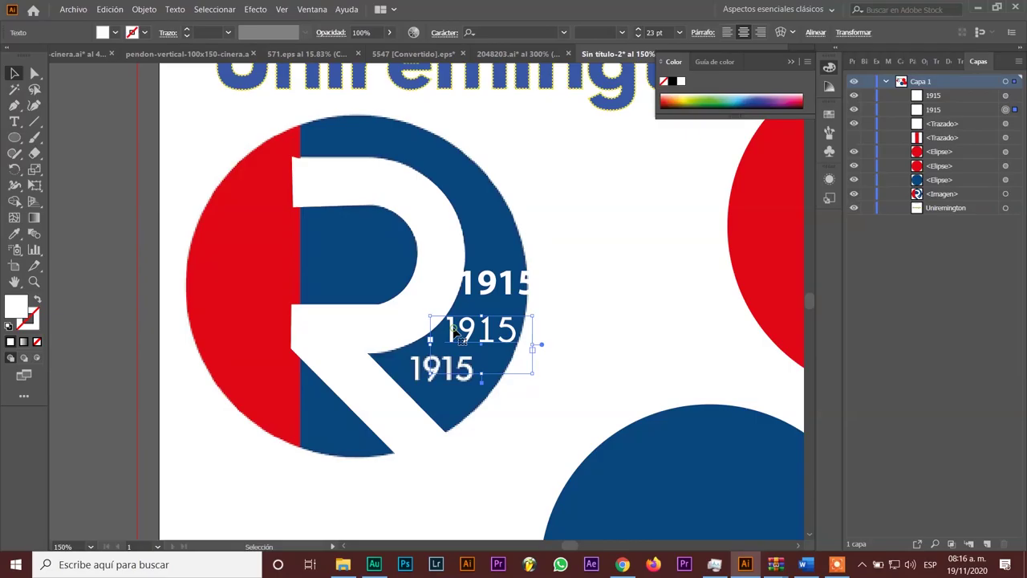
pyautogui.press('t')
pyautogui.moveTo(452, 327); pyautogui.dragTo(446, 329)
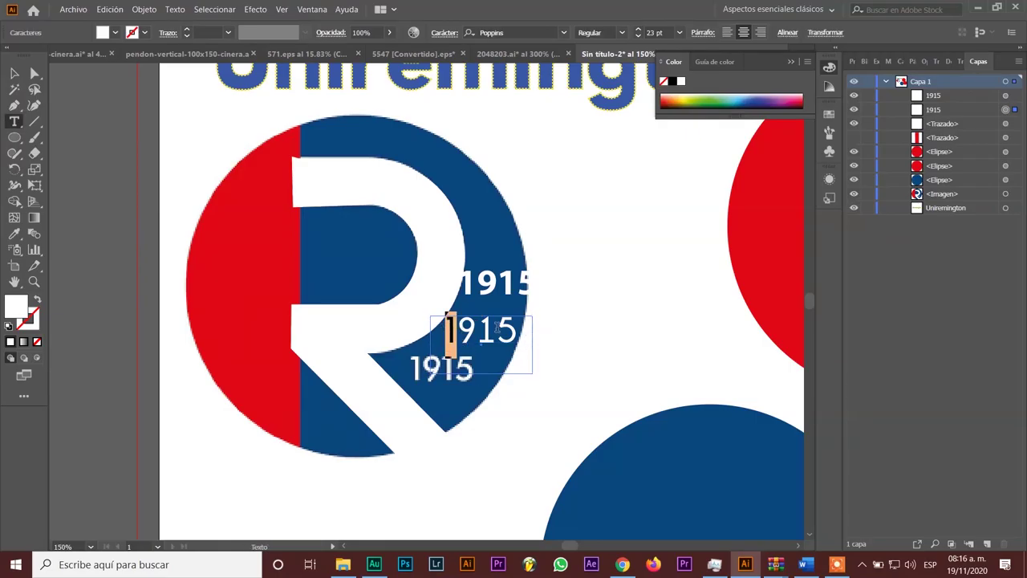
pyautogui.click(492, 325)
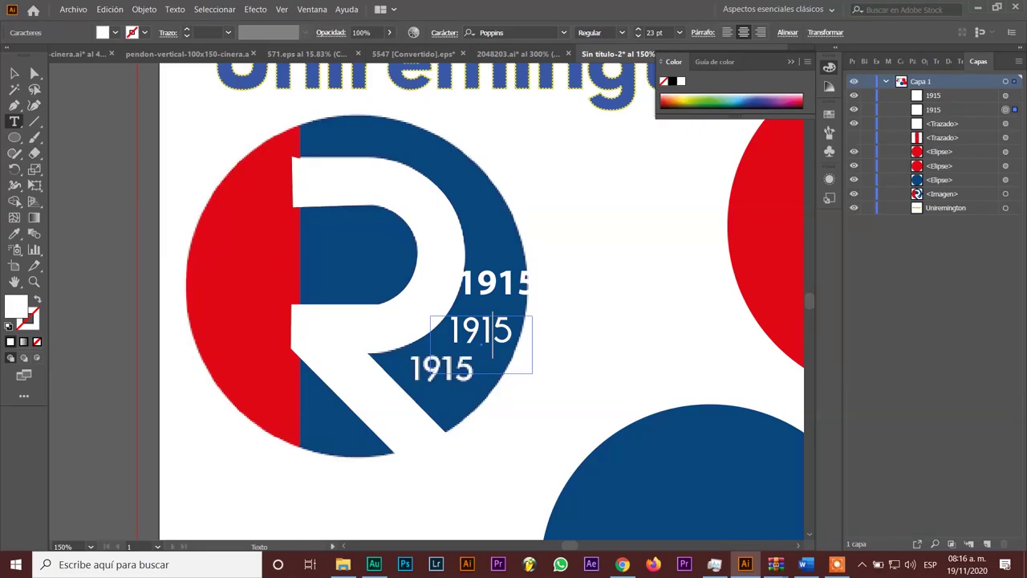
# - Delete the top 1915 copy and move the remaining one onto the logo's original 1915
pyautogui.click(14, 73)
pyautogui.click(554, 377)
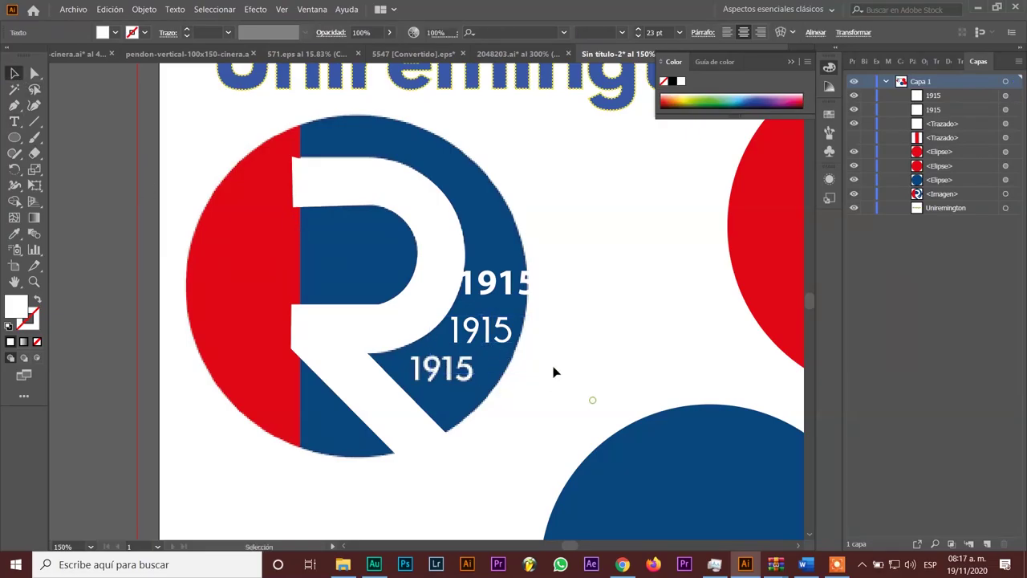
pyautogui.click(510, 287)
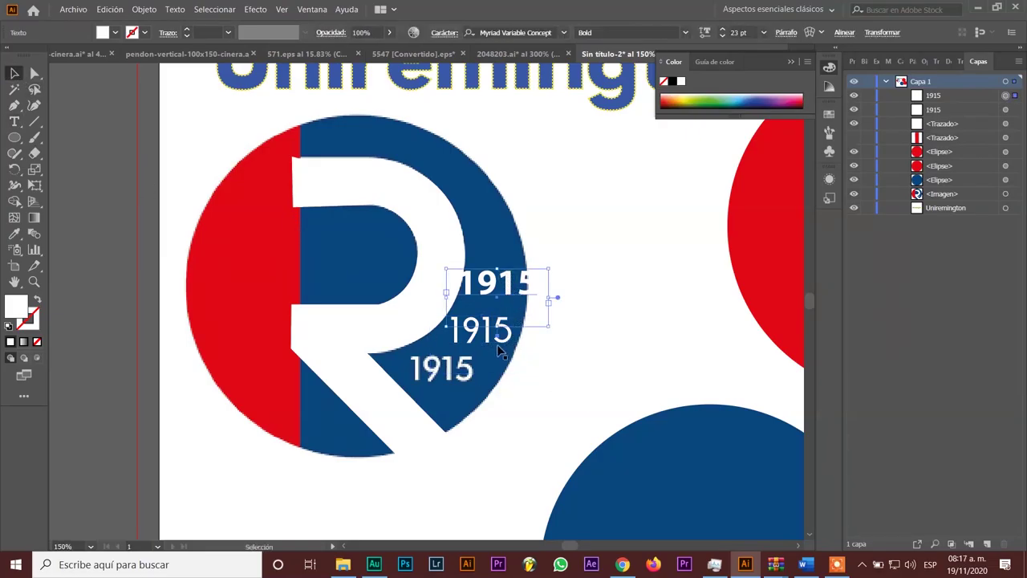
pyautogui.press('Delete')
pyautogui.moveTo(497, 341)
pyautogui.mouseDown()
pyautogui.moveTo(479, 380)
pyautogui.moveTo(455, 369)
pyautogui.mouseUp()
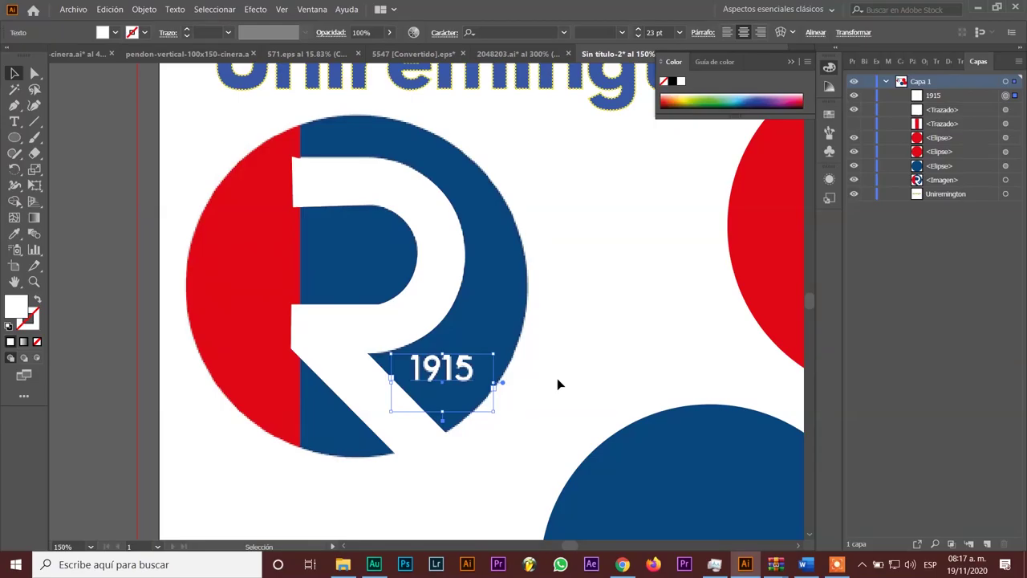
# - Make the red rectangle path visible again and send the white R path behind it
pyautogui.click(586, 340)
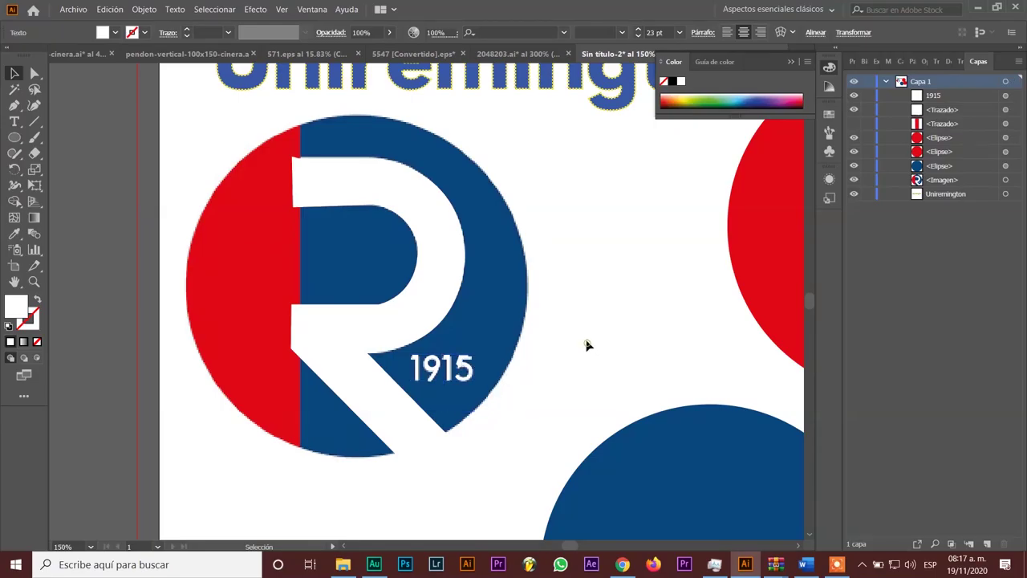
pyautogui.click(499, 286)
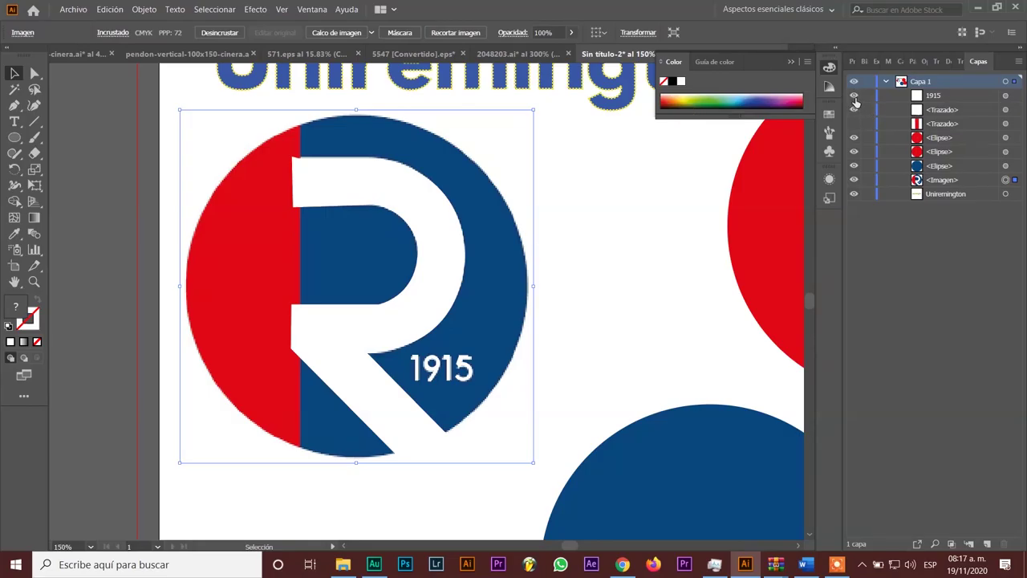
pyautogui.click(855, 124)
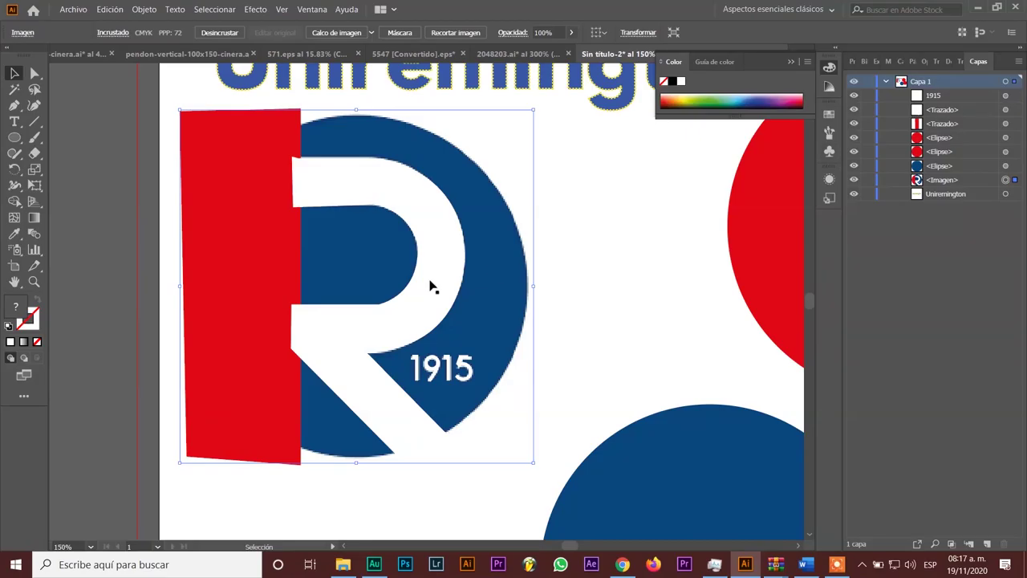
pyautogui.click(340, 341)
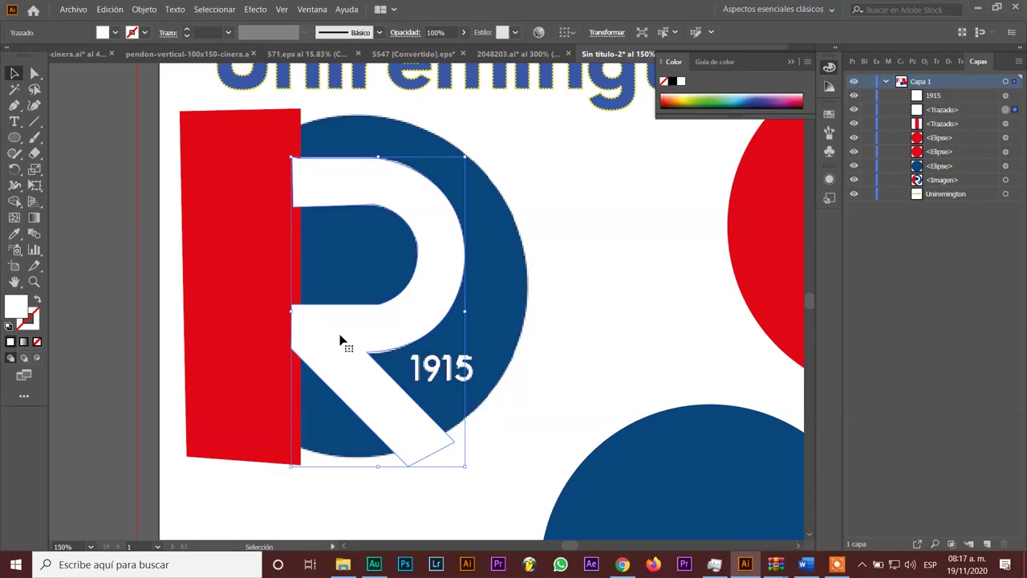
pyautogui.hotkey('ctrl', '[')
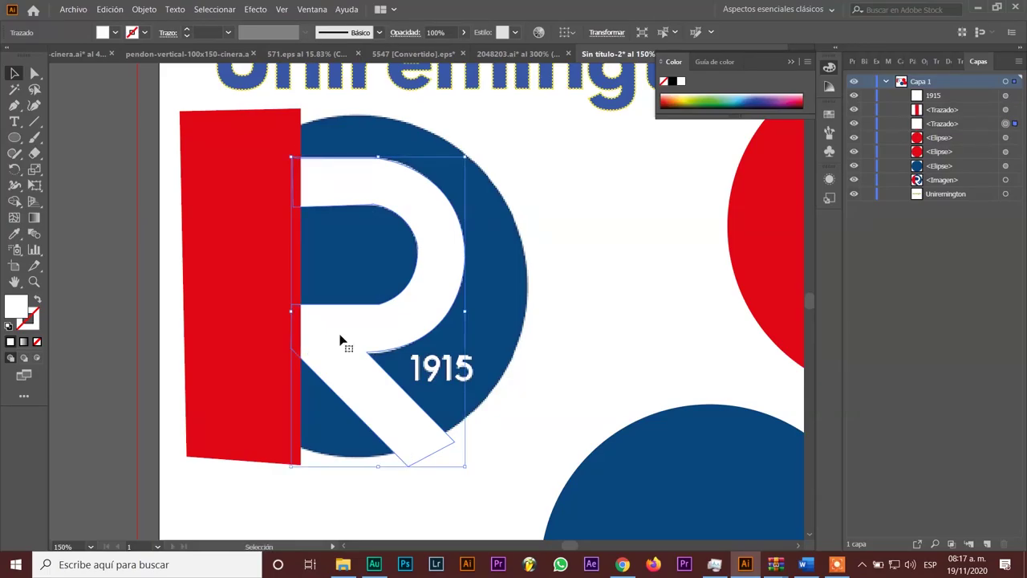
pyautogui.click(570, 290)
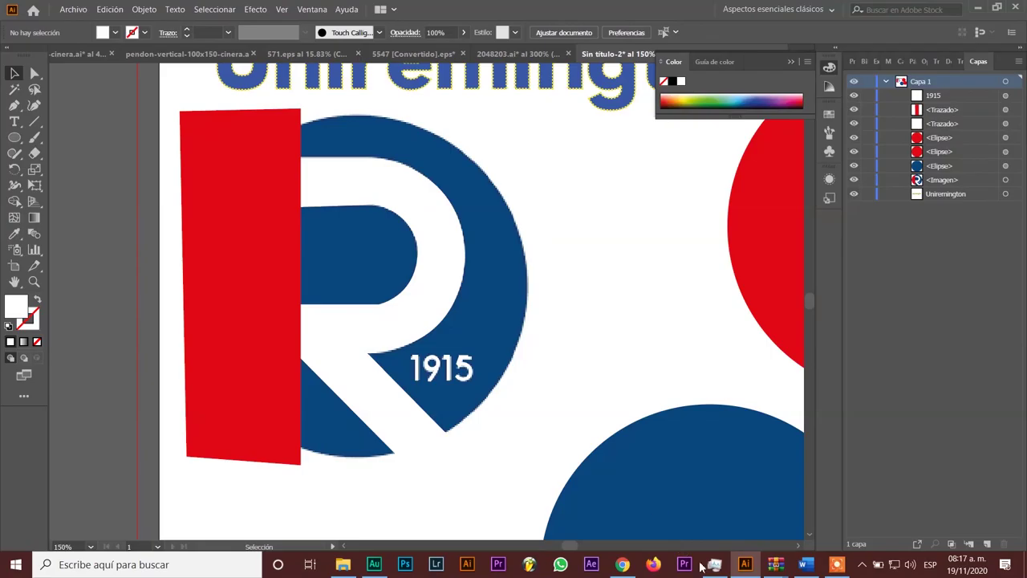
pyautogui.moveTo(703, 508); pyautogui.dragTo(343, 215)
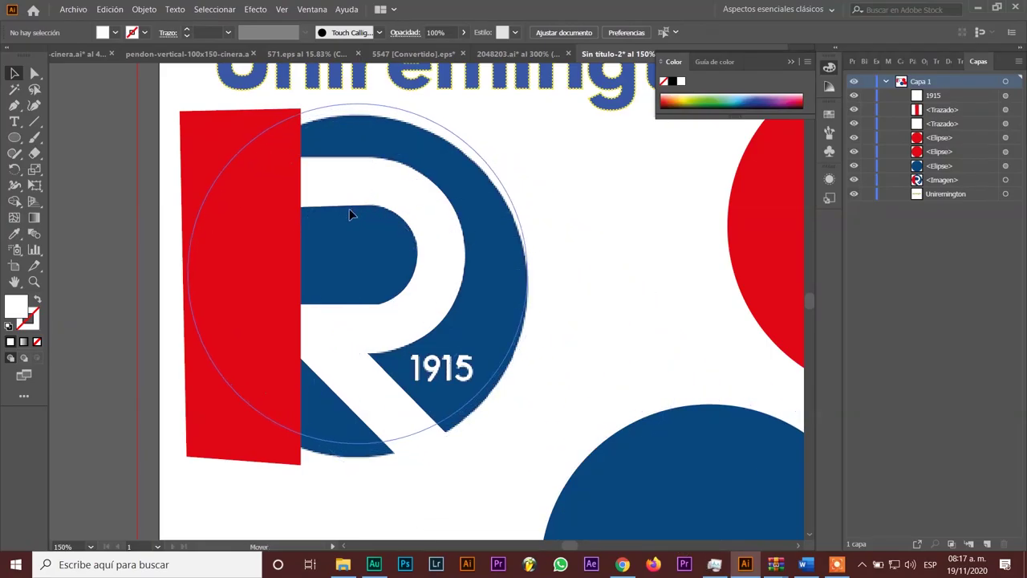
pyautogui.moveTo(344, 217); pyautogui.dragTo(354, 220)
pyautogui.press('Left')
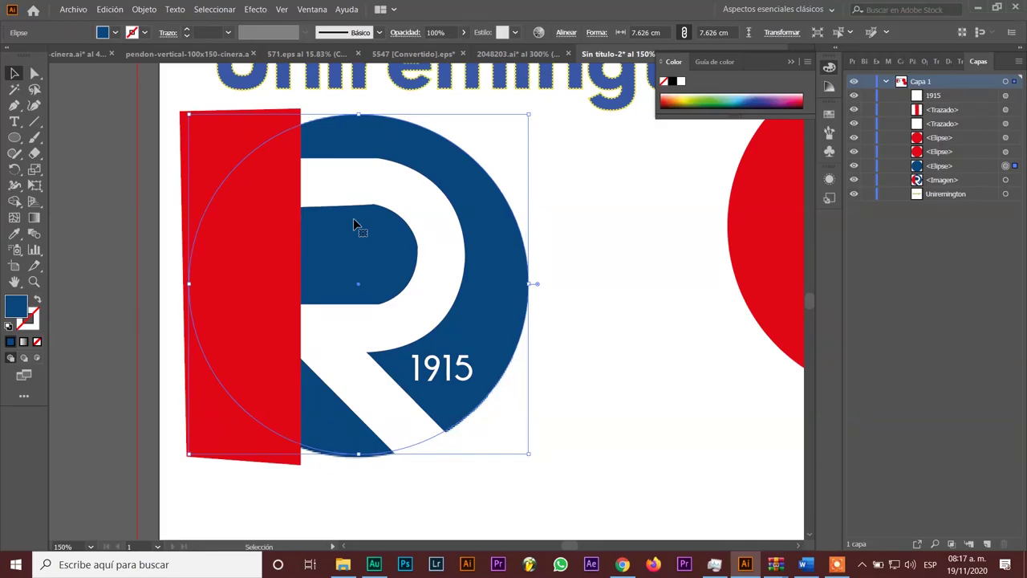
pyautogui.press('Down')
pyautogui.press('Left')
pyautogui.press('a')
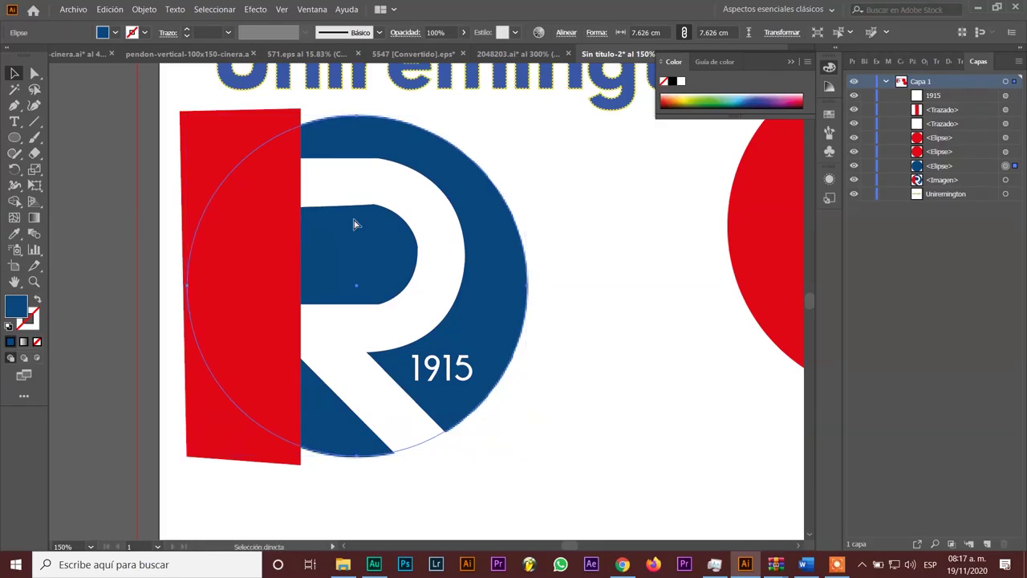
pyautogui.press('v')
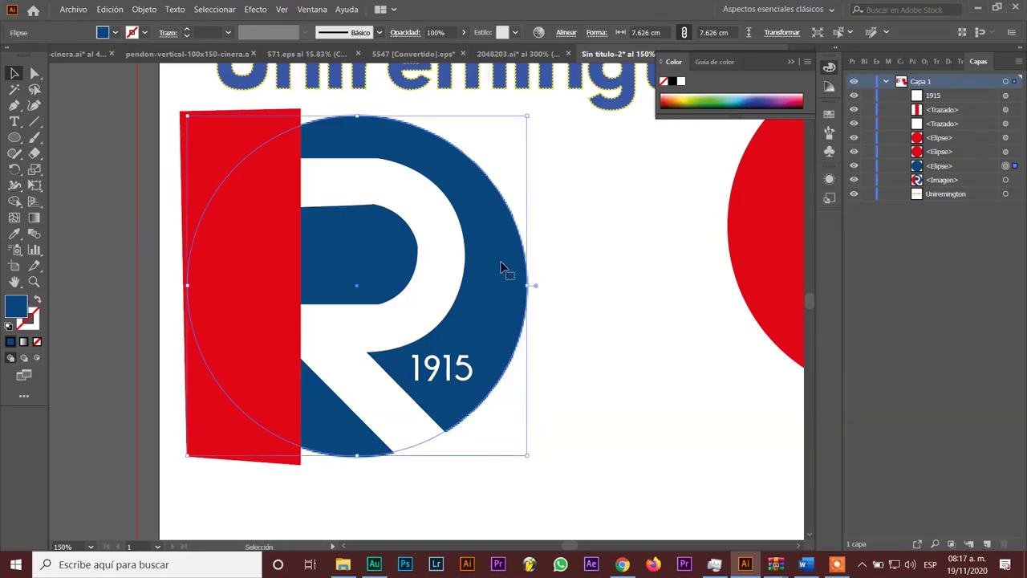
pyautogui.click(614, 303)
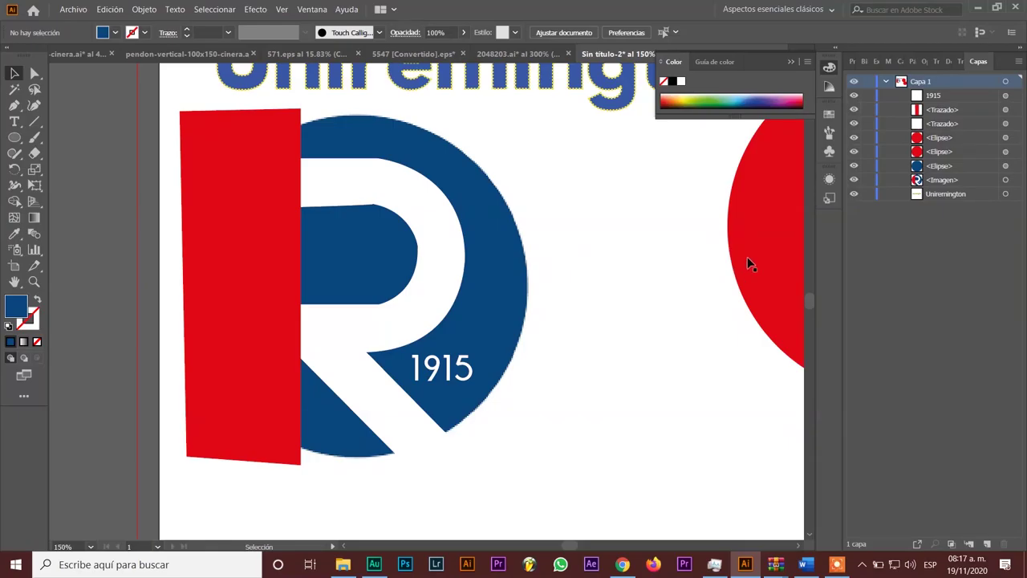
# - Hide the reference image and group the red panel, white R, 1915 and blue circle
pyautogui.click(854, 180)
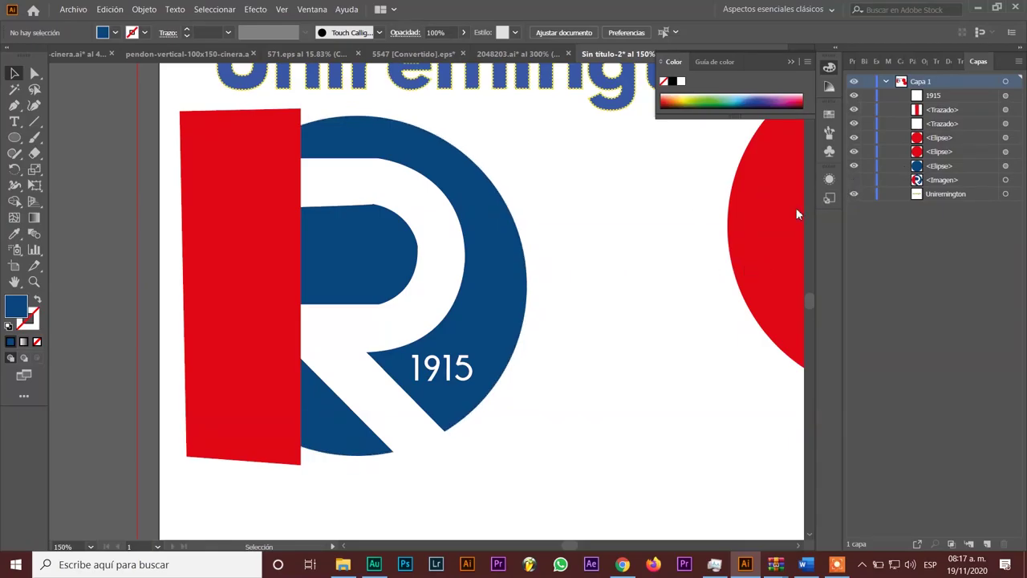
pyautogui.moveTo(772, 240); pyautogui.dragTo(502, 297)
pyautogui.moveTo(594, 304); pyautogui.dragTo(710, 347)
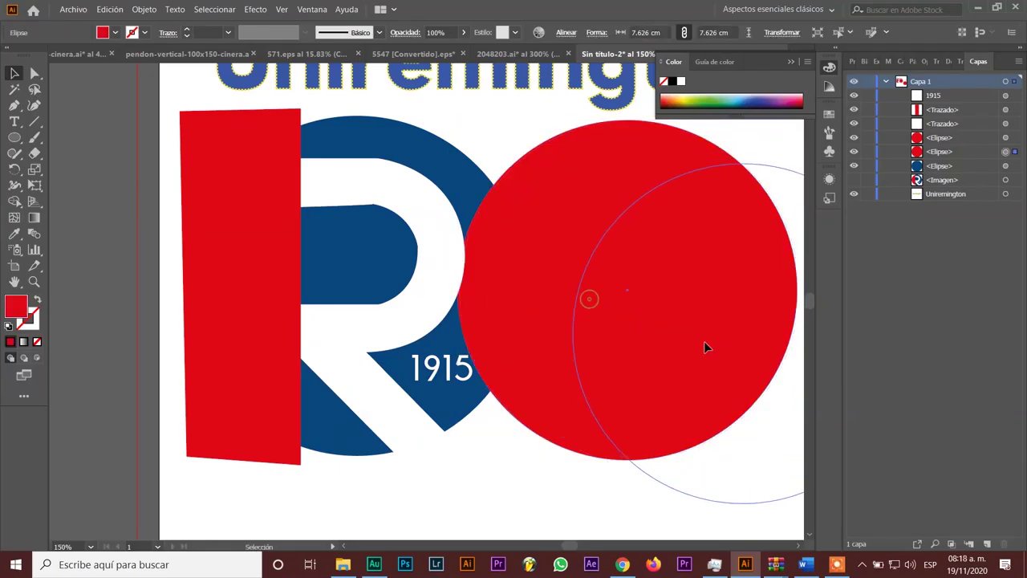
pyautogui.moveTo(517, 463); pyautogui.dragTo(151, 115)
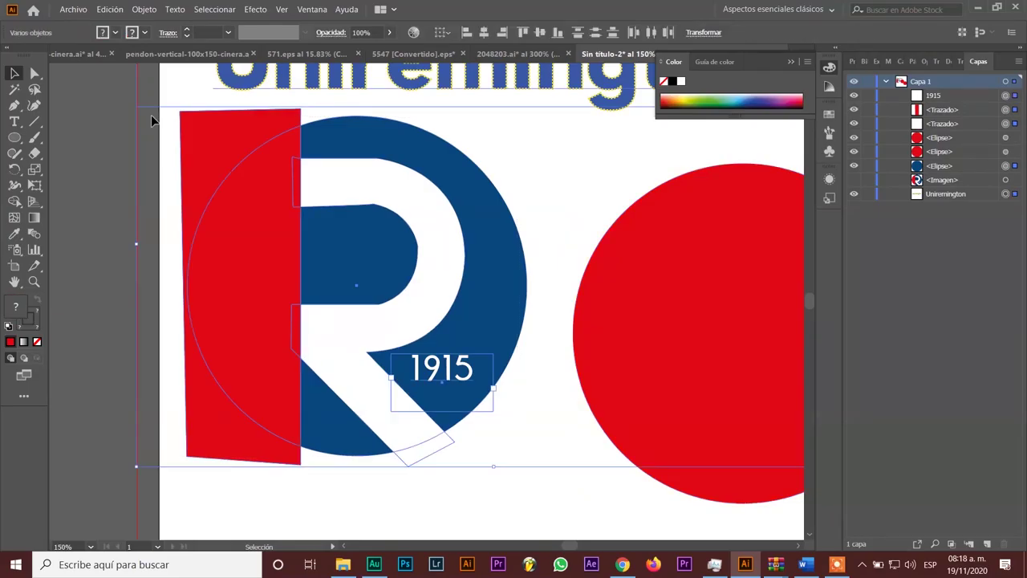
pyautogui.click(123, 148)
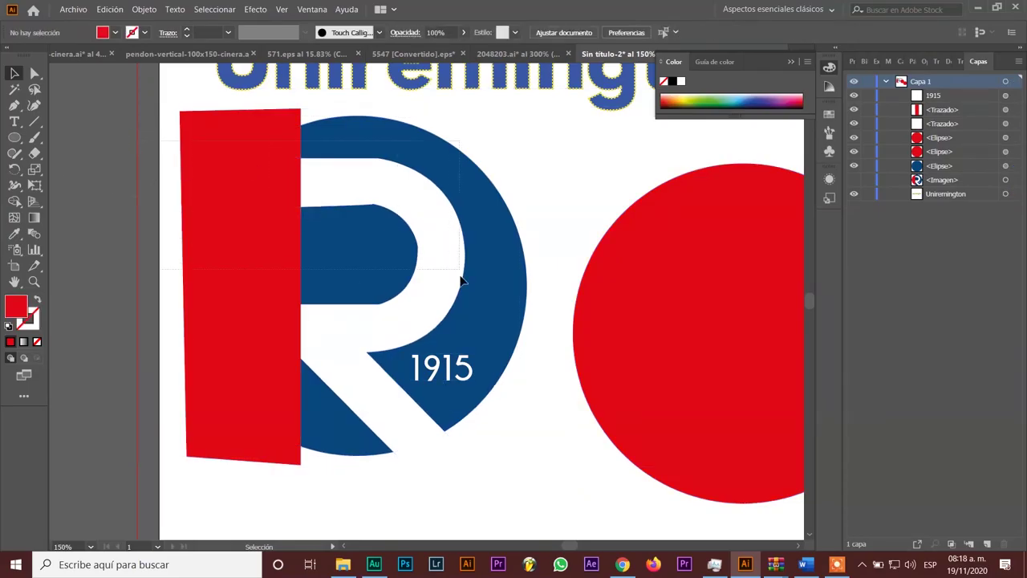
pyautogui.moveTo(492, 446); pyautogui.dragTo(506, 463)
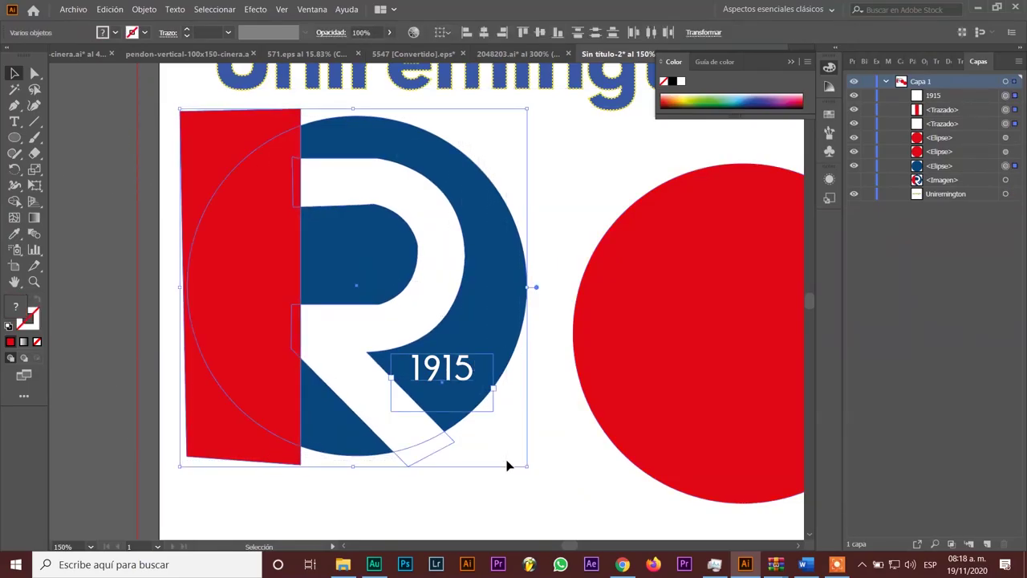
pyautogui.hotkey('ctrl', 'g')
pyautogui.press('v')
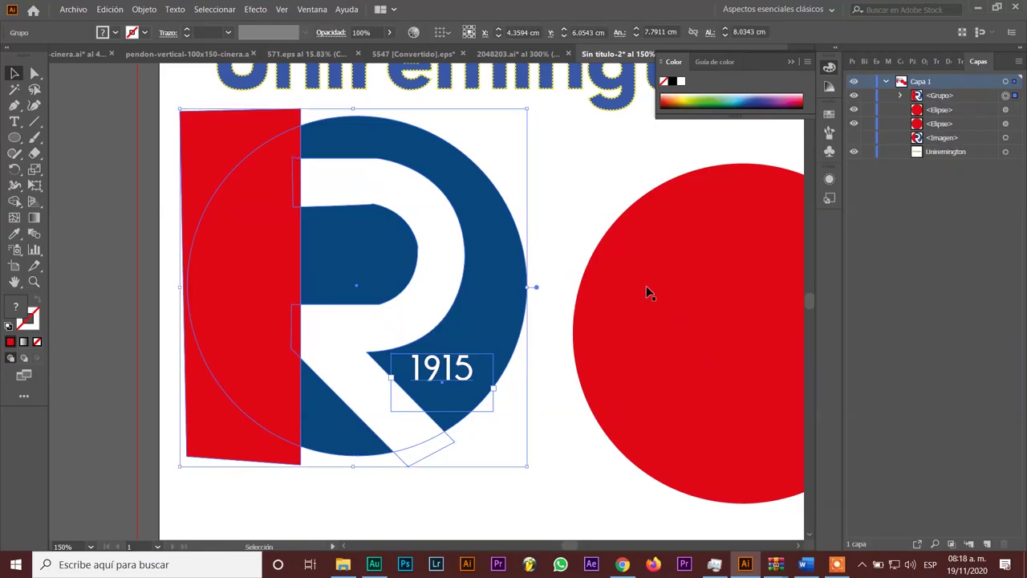
pyautogui.click(554, 191)
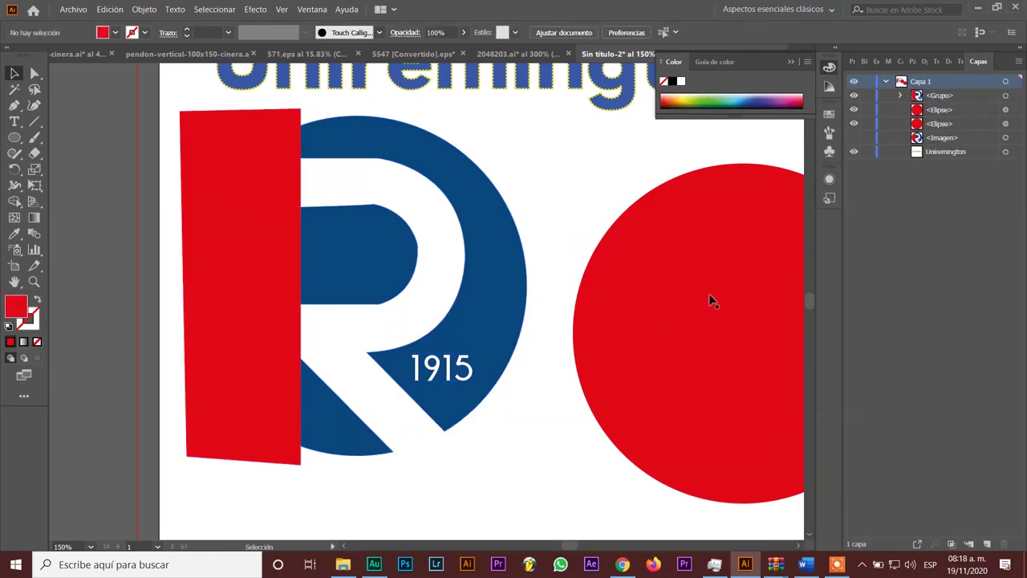
# - Align the red circle over the R logo group and stack it on top
pyautogui.moveTo(717, 266); pyautogui.dragTo(310, 211)
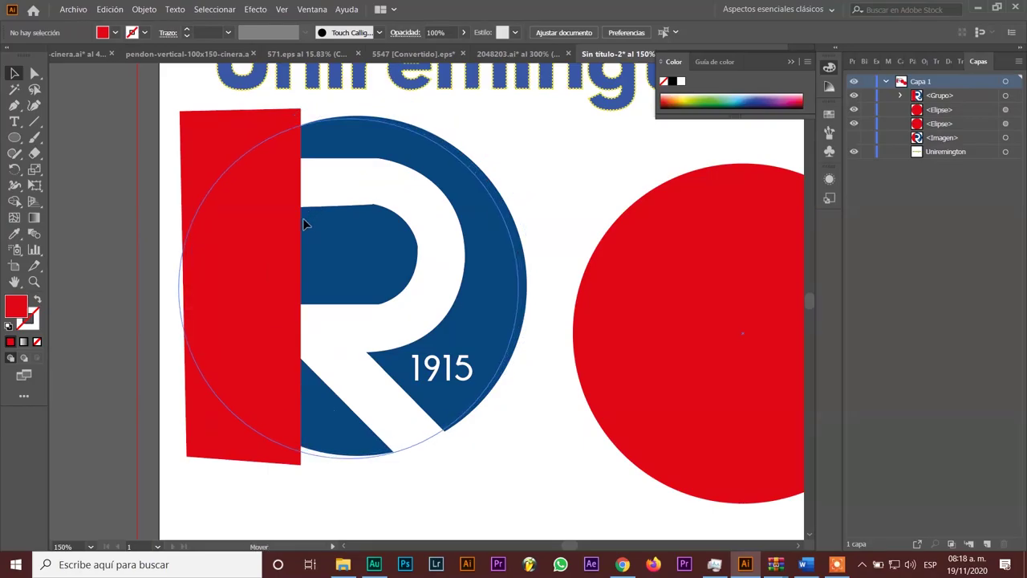
pyautogui.moveTo(310, 210); pyautogui.dragTo(312, 217)
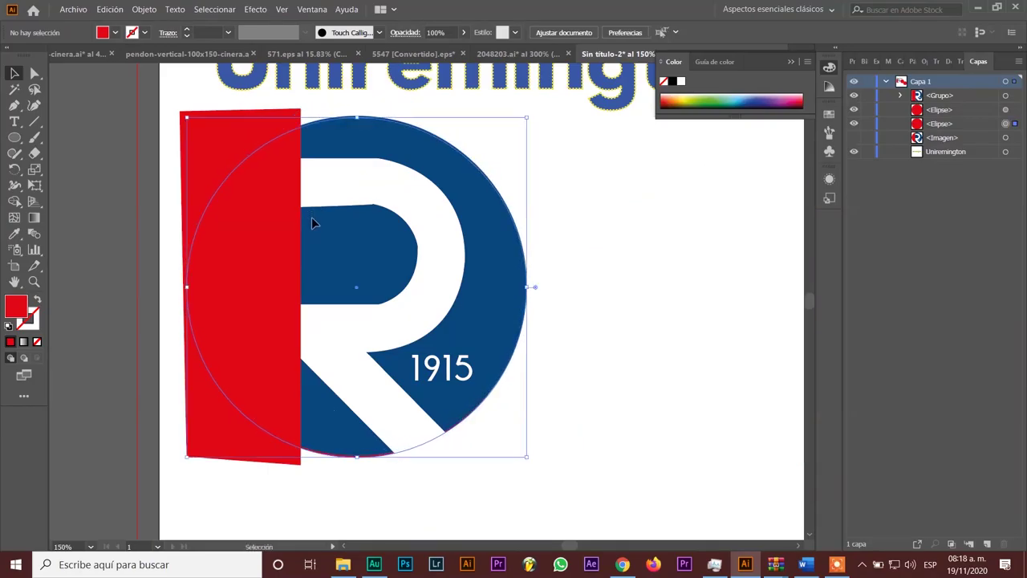
pyautogui.press('Up')
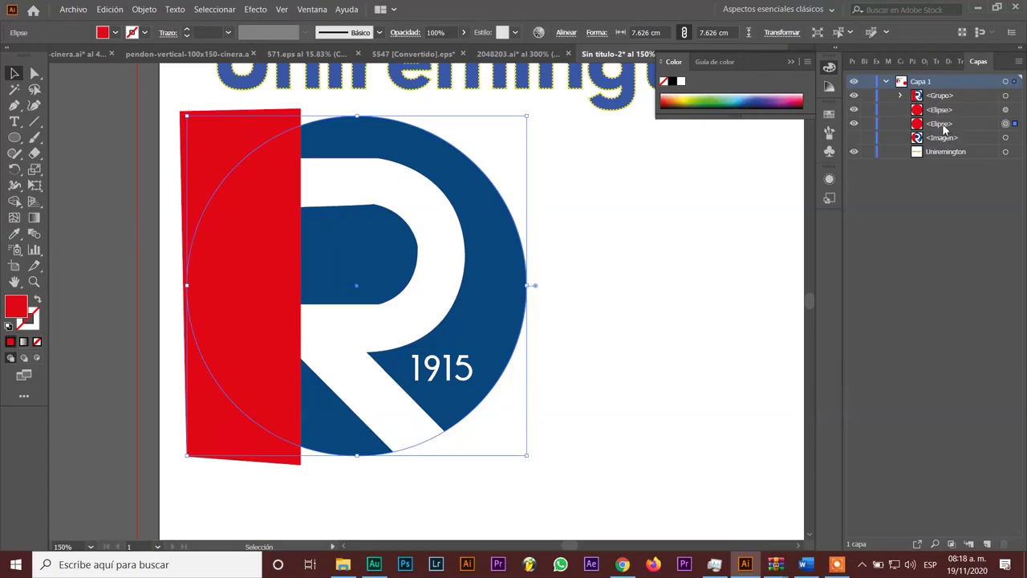
pyautogui.moveTo(945, 128); pyautogui.dragTo(945, 94)
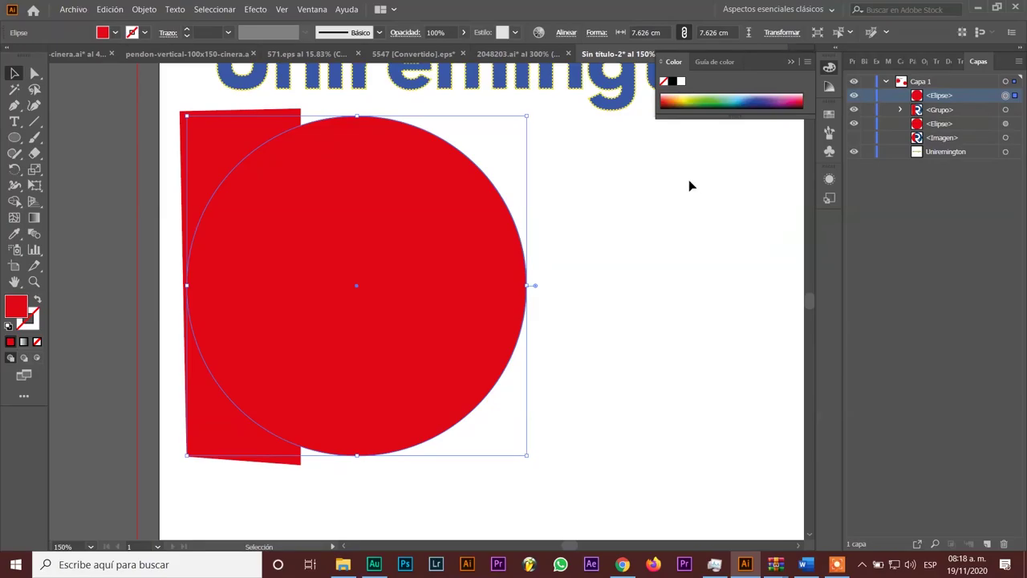
# - Select everything and apply Crear máscara de recorte to clip the R logo to the circle
pyautogui.hotkey('ctrl', 'a')
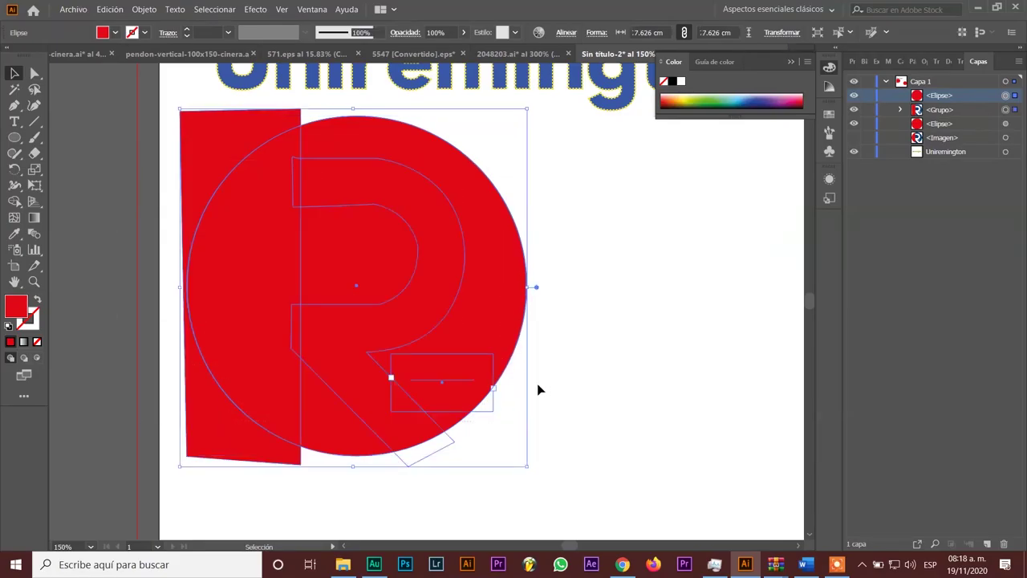
pyautogui.rightClick(248, 161)
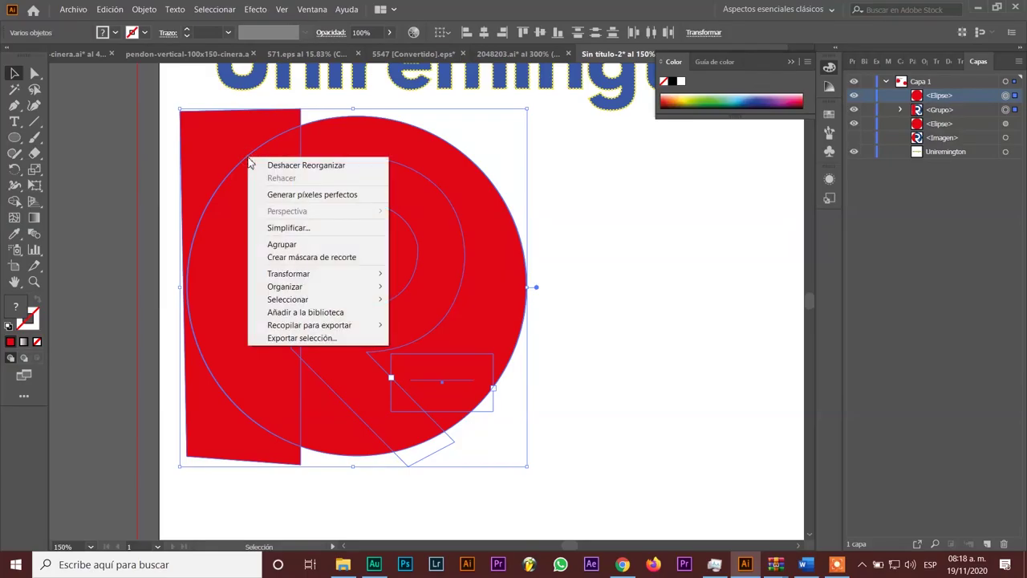
pyautogui.click(336, 258)
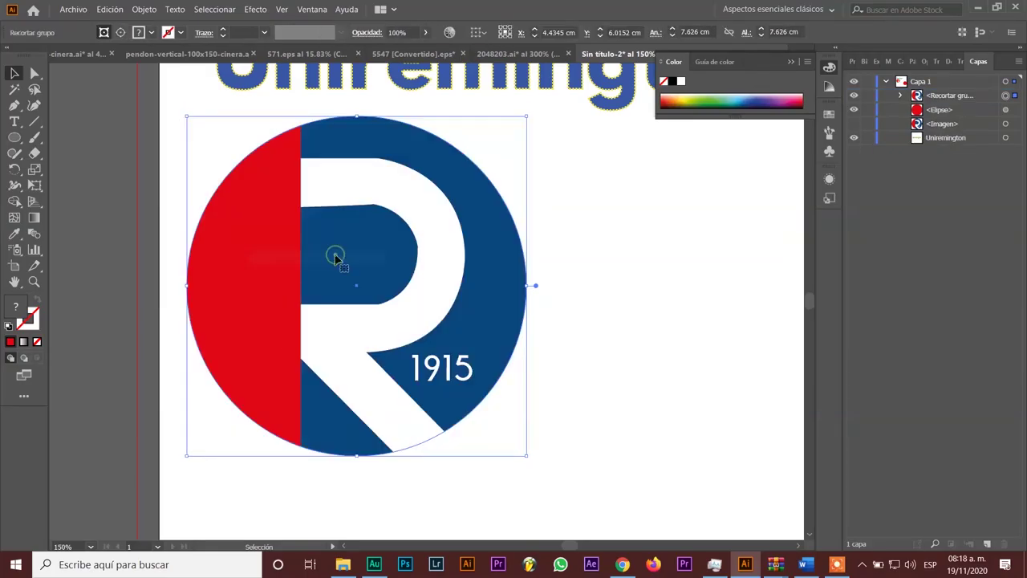
pyautogui.click(598, 262)
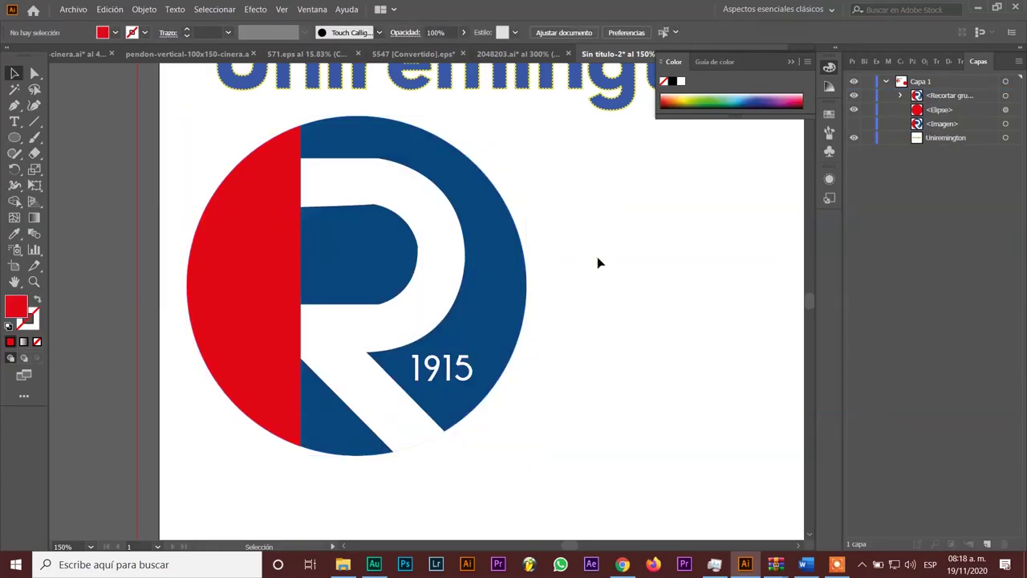
# - Zoom out and delete the leftover red circle
pyautogui.hotkey('ctrl', '-')
pyautogui.hotkey('ctrl', '-')
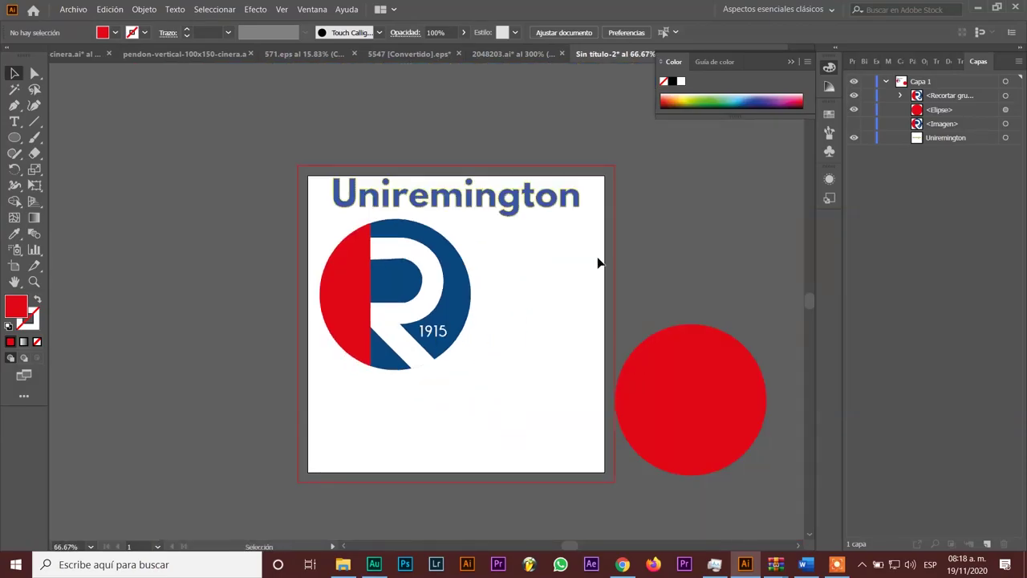
pyautogui.click(698, 397)
pyautogui.press('Delete')
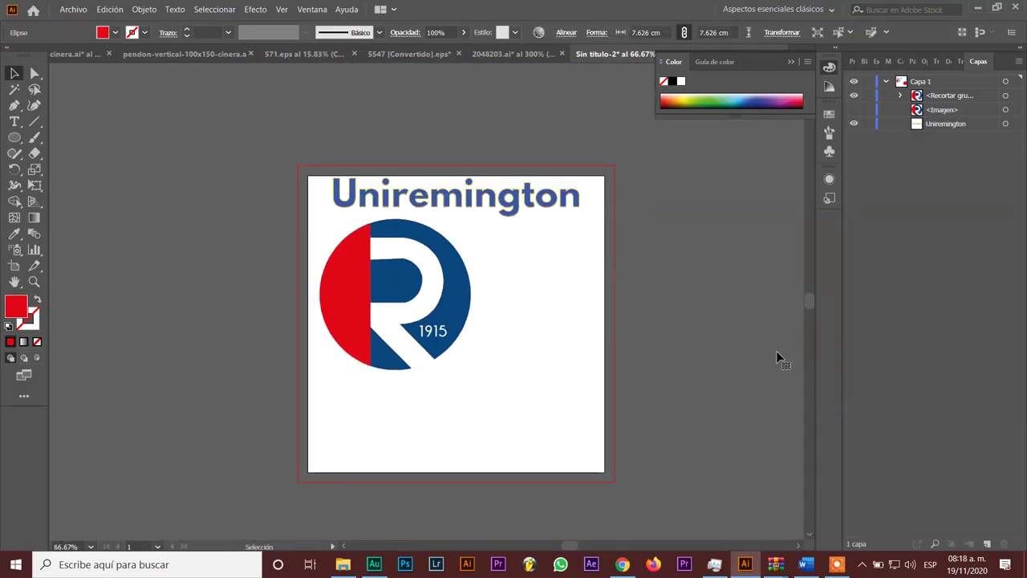
# - Show the reference image and line the clipped logo up beside it
pyautogui.click(853, 111)
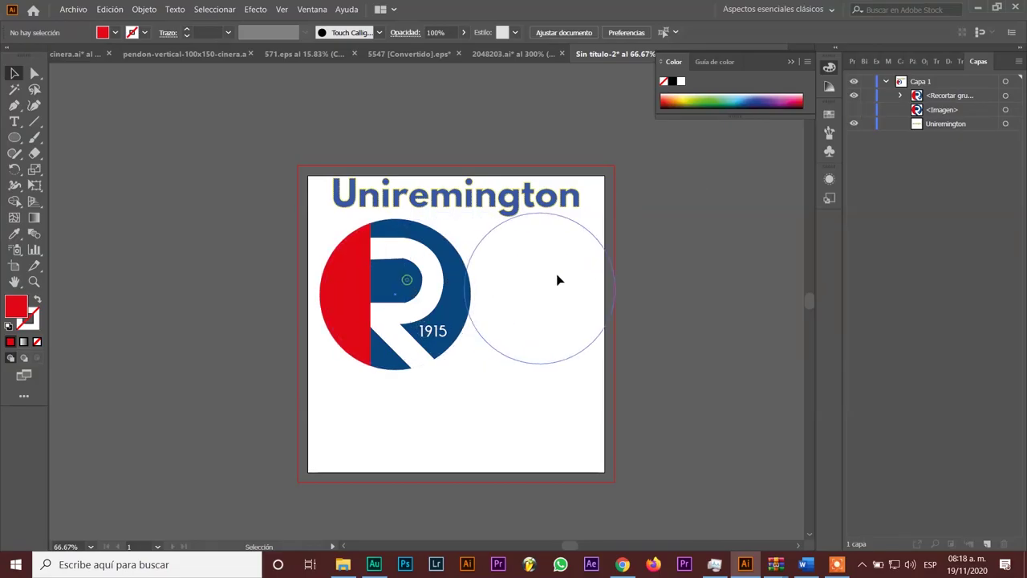
pyautogui.moveTo(416, 312); pyautogui.dragTo(568, 308)
pyautogui.click(854, 110)
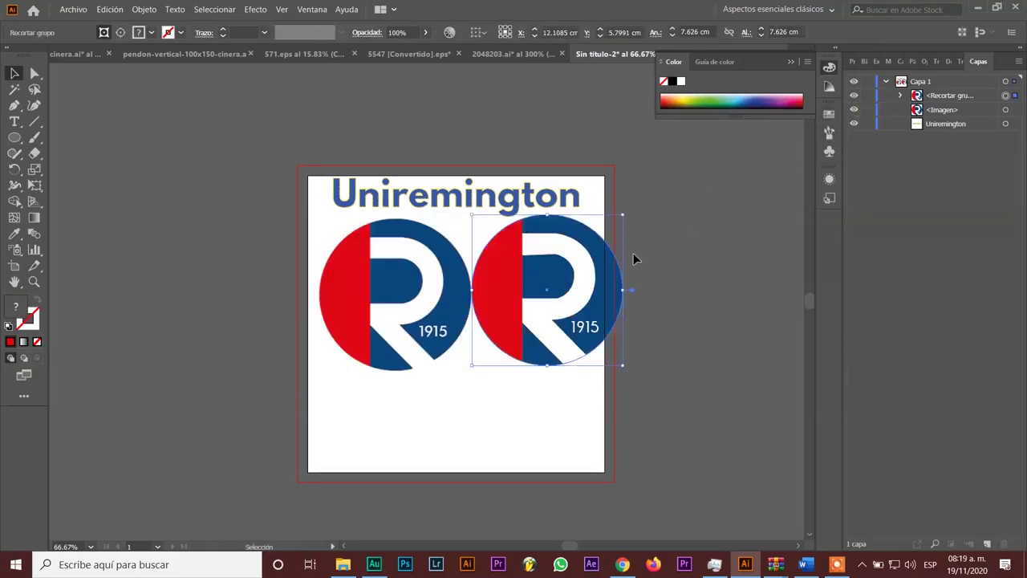
pyautogui.click(448, 404)
pyautogui.moveTo(543, 325); pyautogui.dragTo(540, 426)
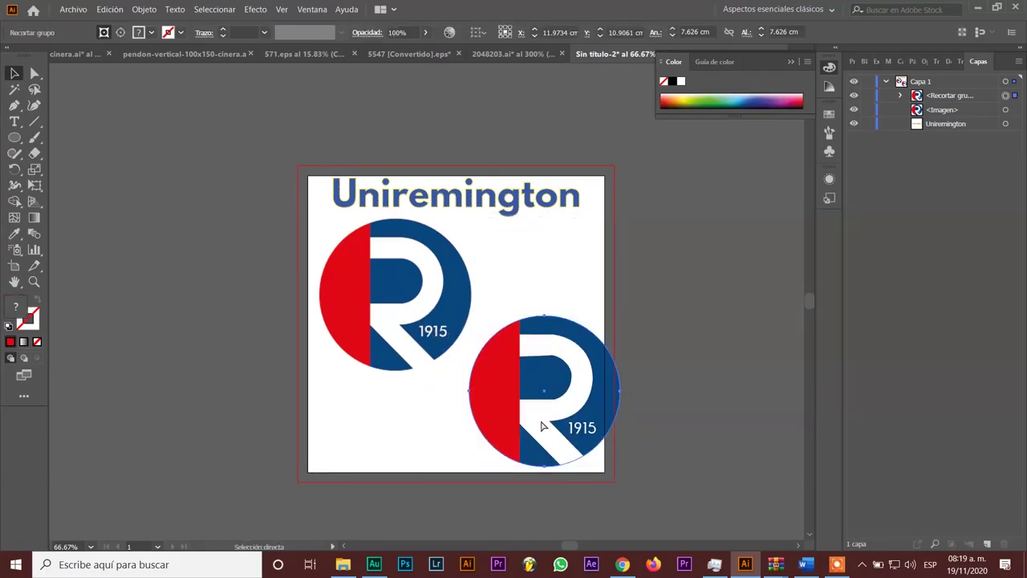
pyautogui.hotkey('ctrl', '+')
pyautogui.hotkey('ctrl', '+')
pyautogui.moveTo(418, 228)
pyautogui.mouseDown()
pyautogui.moveTo(599, 392)
pyautogui.moveTo(617, 242)
pyautogui.mouseUp()
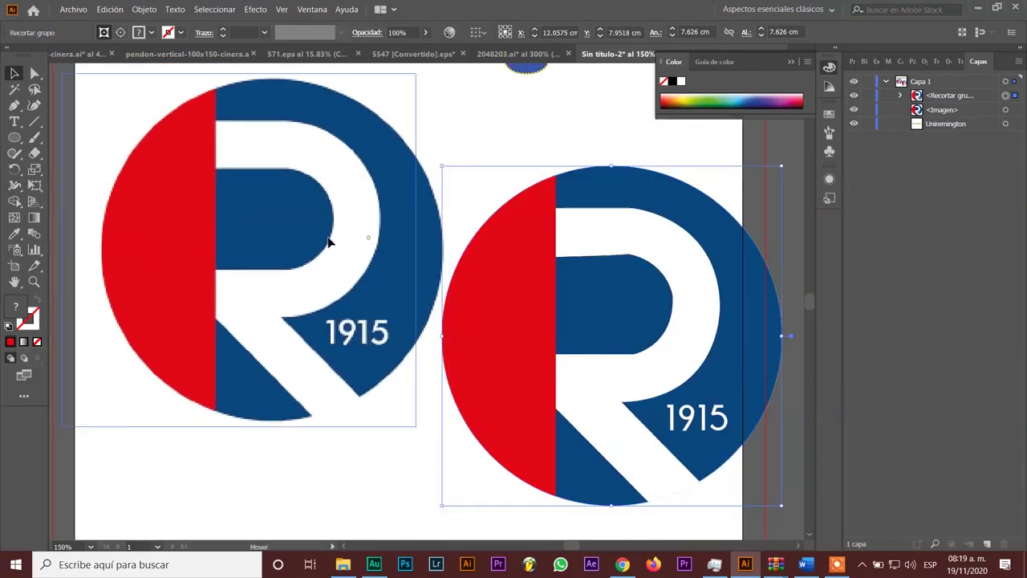
pyautogui.moveTo(383, 242); pyautogui.dragTo(336, 242)
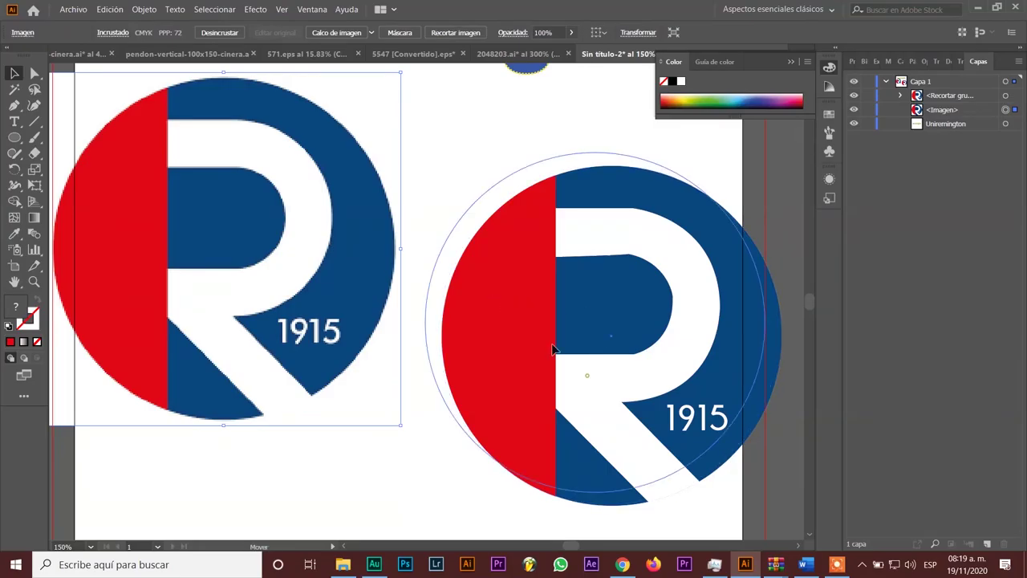
pyautogui.moveTo(596, 320)
pyautogui.mouseDown()
pyautogui.moveTo(538, 304)
pyautogui.moveTo(541, 314)
pyautogui.mouseUp()
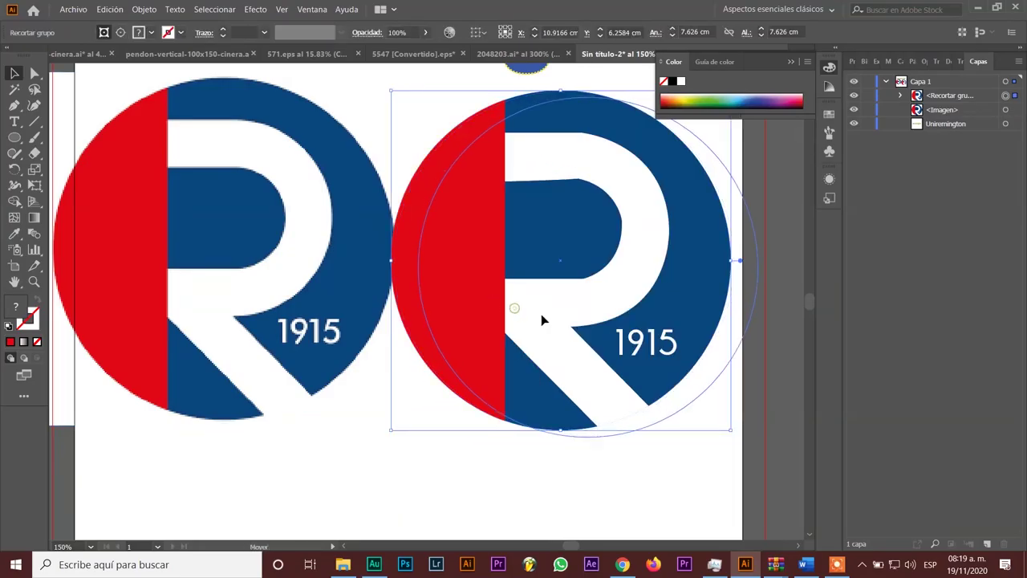
# - Shift the logo copy to X 11.96 cm, Y 6.67 cm and zoom in on the R's upper bowl
pyautogui.hotkey('ctrl', '+')
pyautogui.hotkey('ctrl', '+')
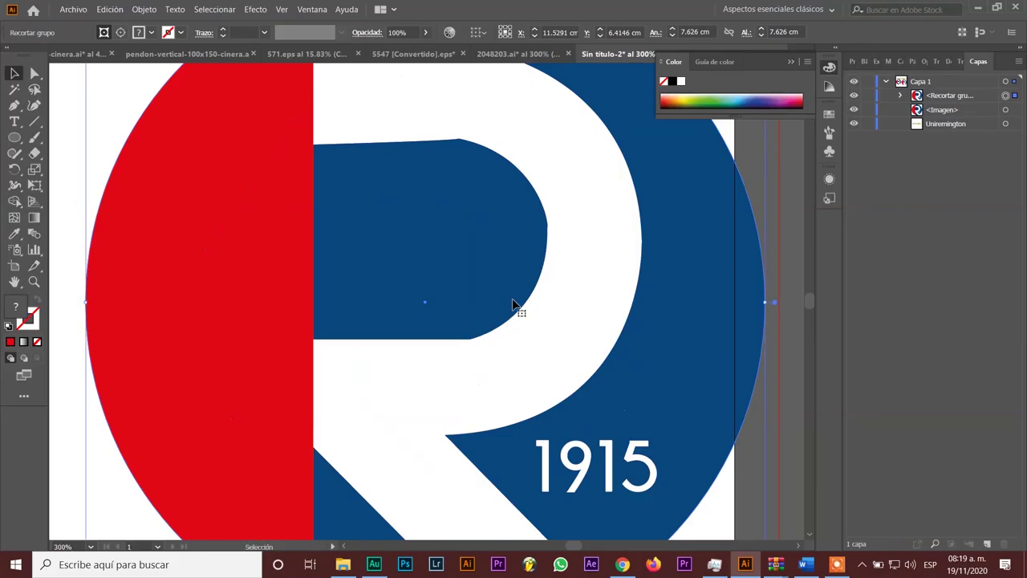
pyautogui.hscroll(-5, 468, 298)
pyautogui.hscroll(-2, 462, 309)
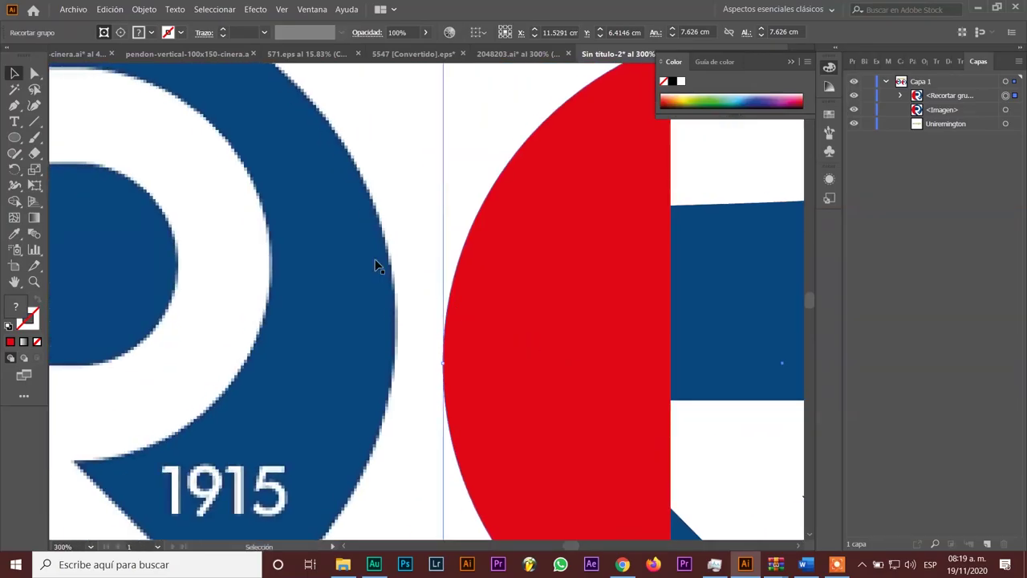
pyautogui.moveTo(561, 315); pyautogui.dragTo(503, 359)
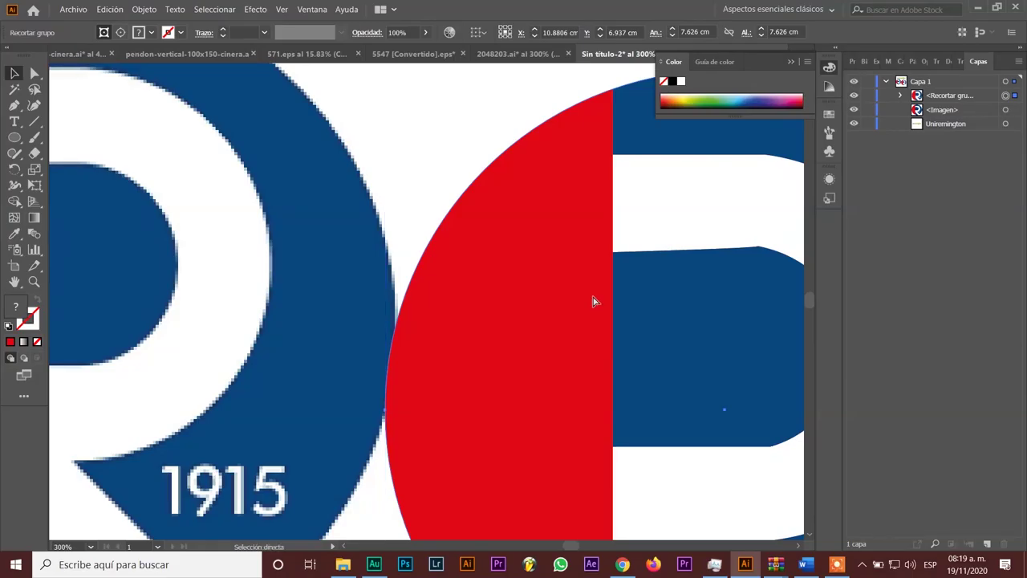
pyautogui.hotkey('ctrl', '-')
pyautogui.hotkey('ctrl', '-')
pyautogui.hotkey('ctrl', '-')
pyautogui.hotkey('ctrl', '-')
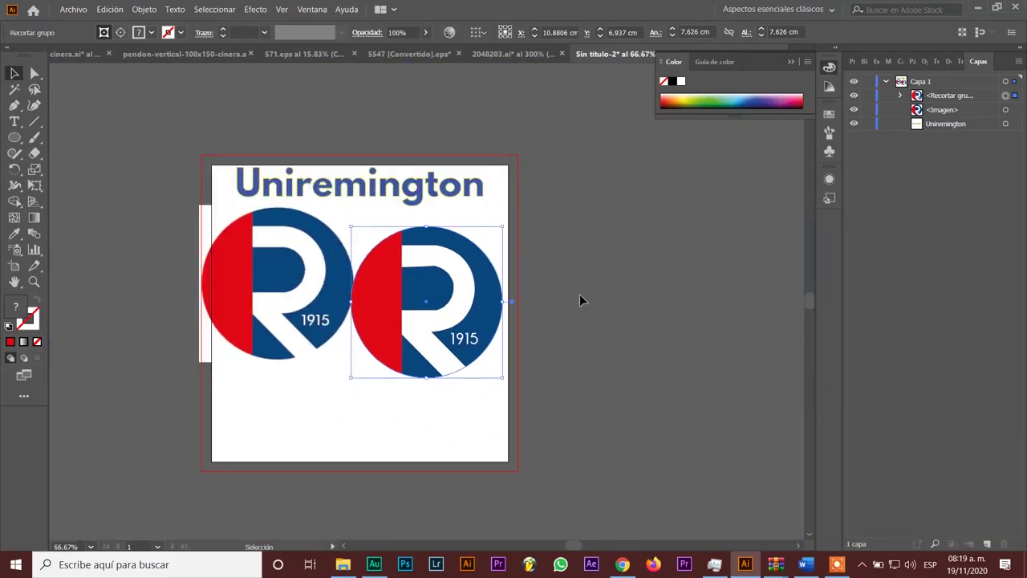
pyautogui.moveTo(435, 280)
pyautogui.mouseDown()
pyautogui.moveTo(465, 273)
pyautogui.moveTo(447, 277)
pyautogui.mouseUp()
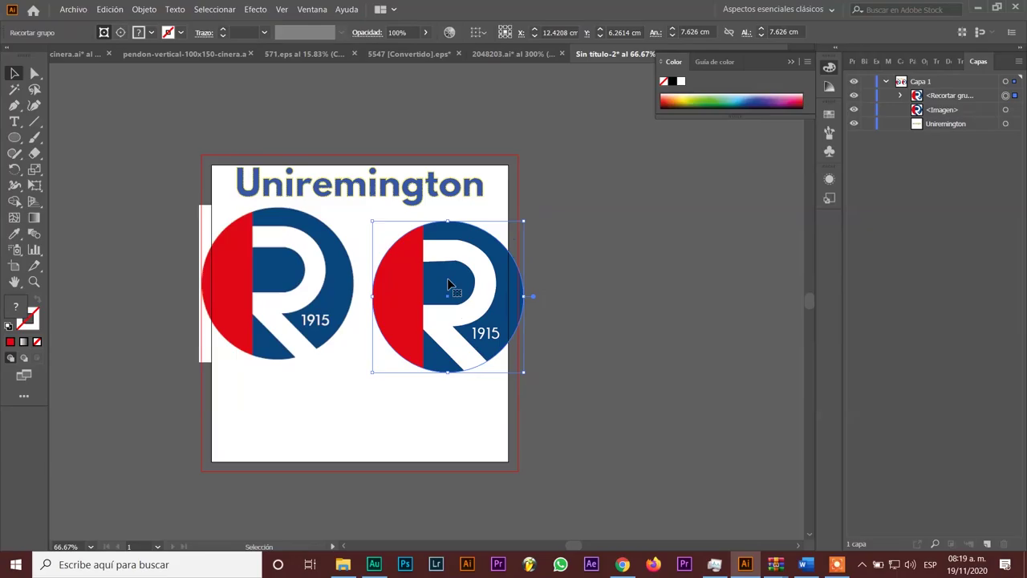
pyautogui.hotkey('ctrl', '+')
pyautogui.hotkey('ctrl', '+')
pyautogui.hotkey('ctrl', '+')
pyautogui.hotkey('ctrl', '+')
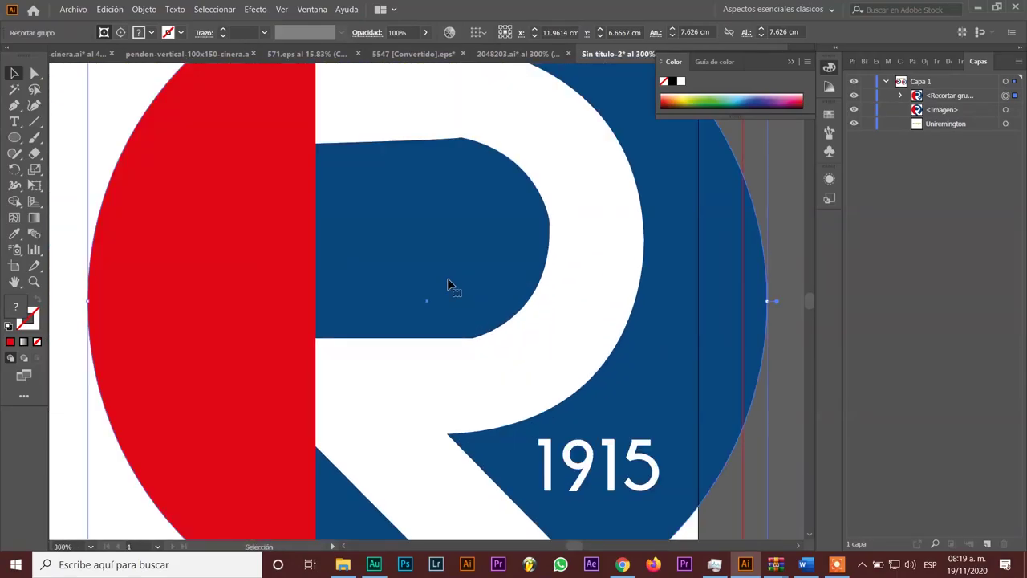
pyautogui.moveTo(515, 317)
pyautogui.mouseDown()
pyautogui.moveTo(486, 341)
pyautogui.moveTo(476, 332)
pyautogui.mouseUp()
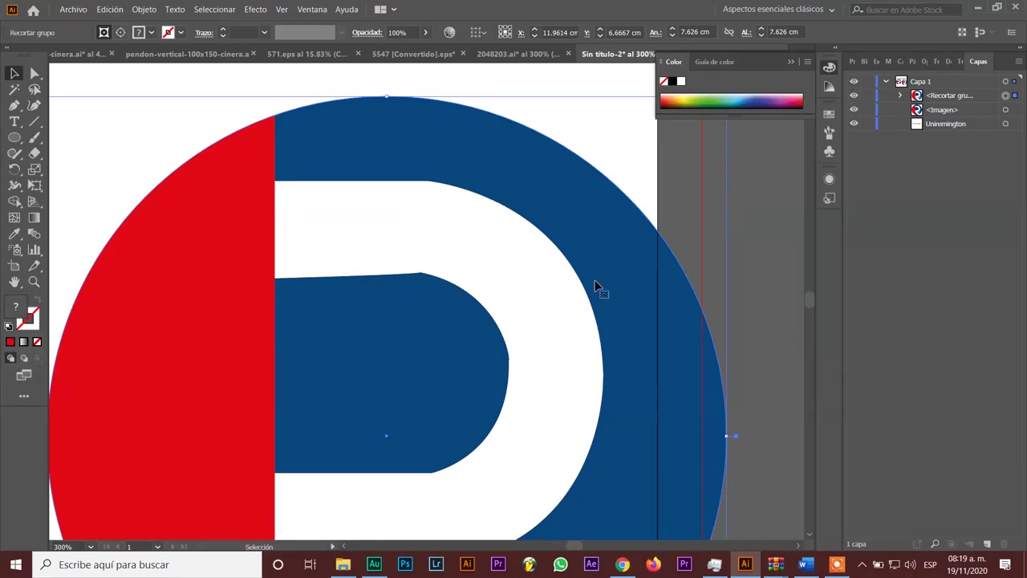
# - Isolate the white R path and level the top and bottom inner edges of its bowl
pyautogui.doubleClick(399, 253)
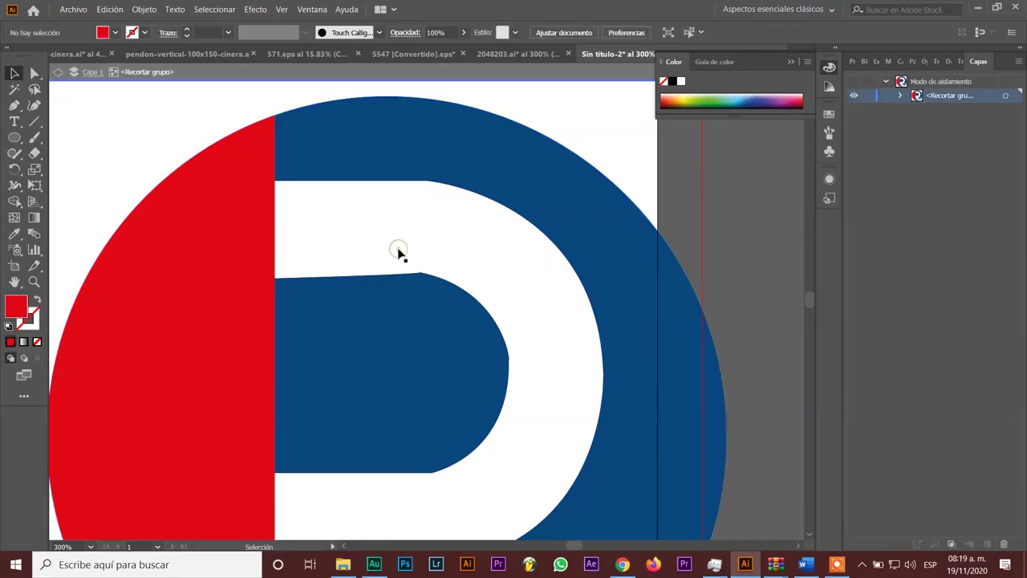
pyautogui.doubleClick(399, 253)
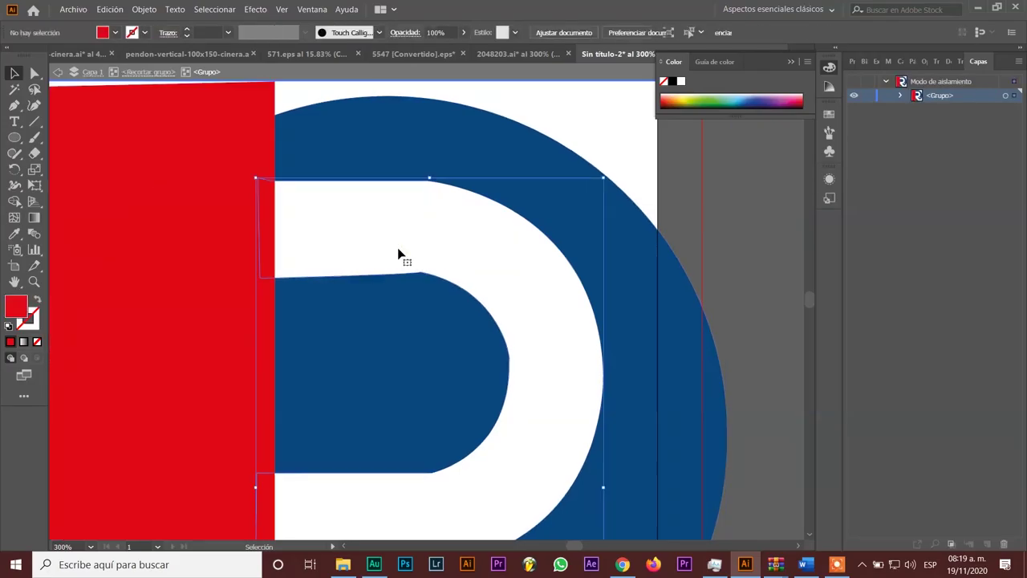
pyautogui.doubleClick(399, 253)
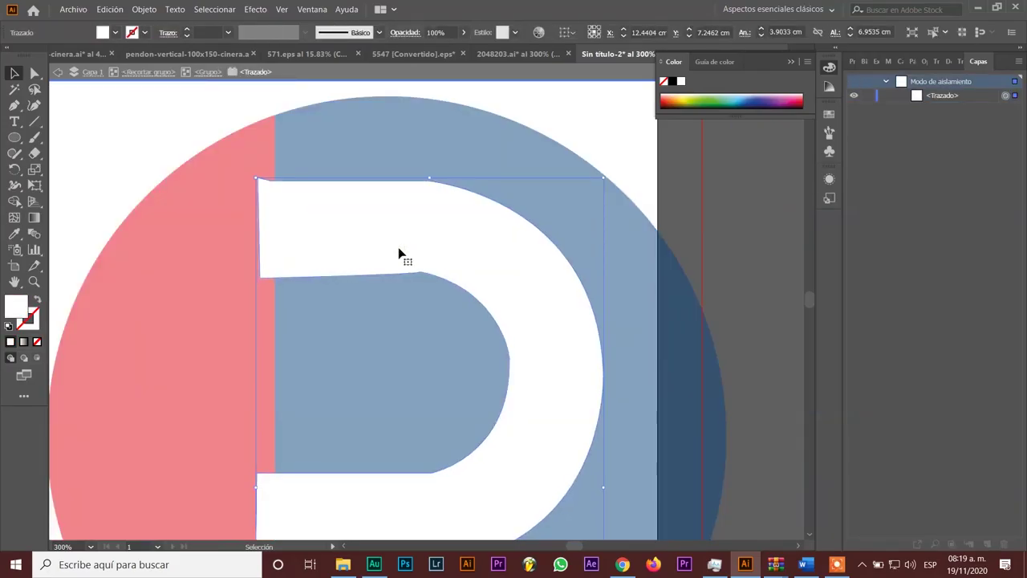
pyautogui.click(36, 107)
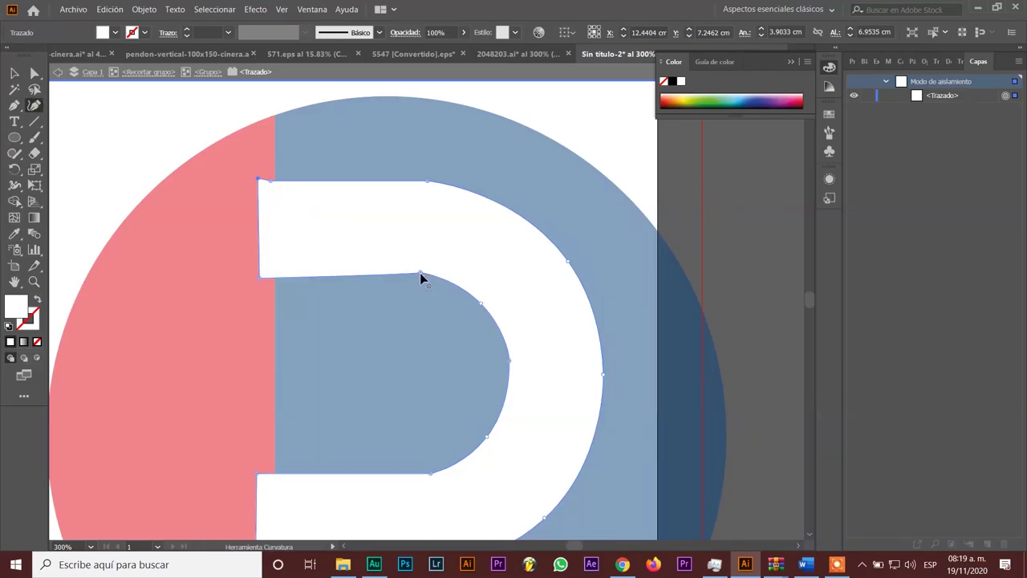
pyautogui.moveTo(420, 272); pyautogui.dragTo(420, 275)
pyautogui.click(431, 474)
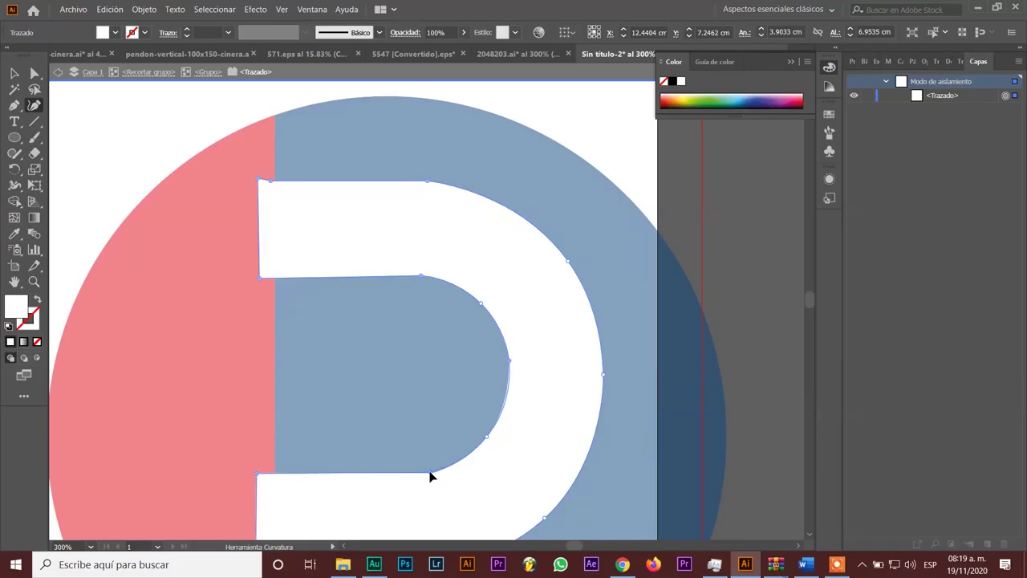
pyautogui.moveTo(432, 474); pyautogui.dragTo(432, 470)
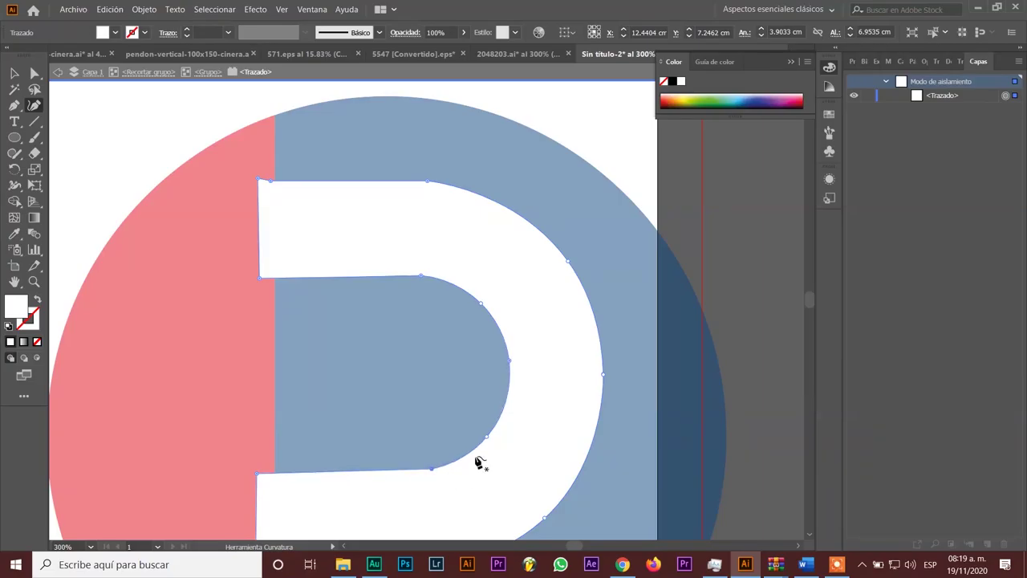
# - Add anchor points along the R's left edge and outer path edge
pyautogui.click(258, 183)
pyautogui.scroll(-1, 606, 408)
pyautogui.scroll(-2, 606, 408)
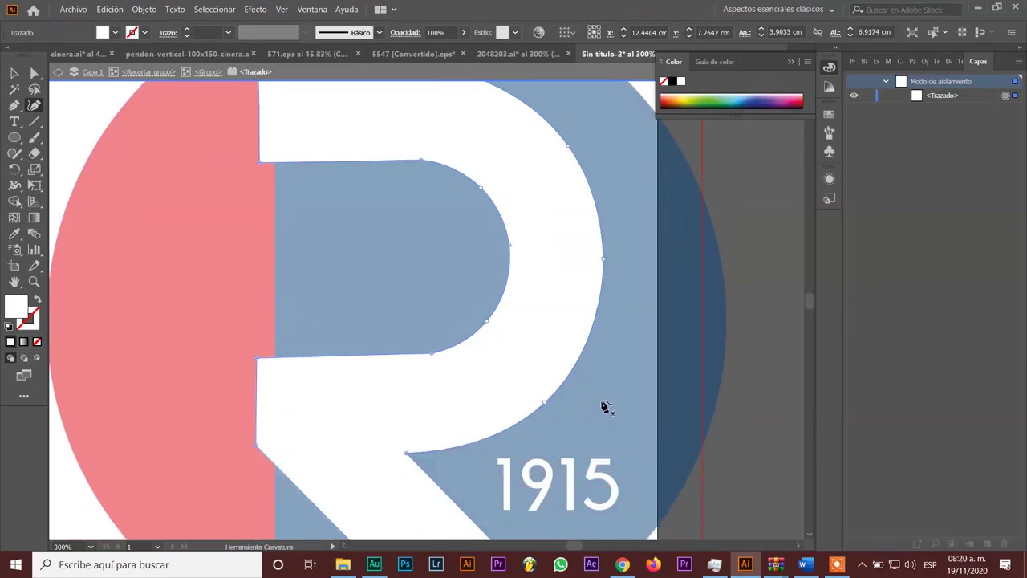
pyautogui.click(256, 339)
pyautogui.click(256, 360)
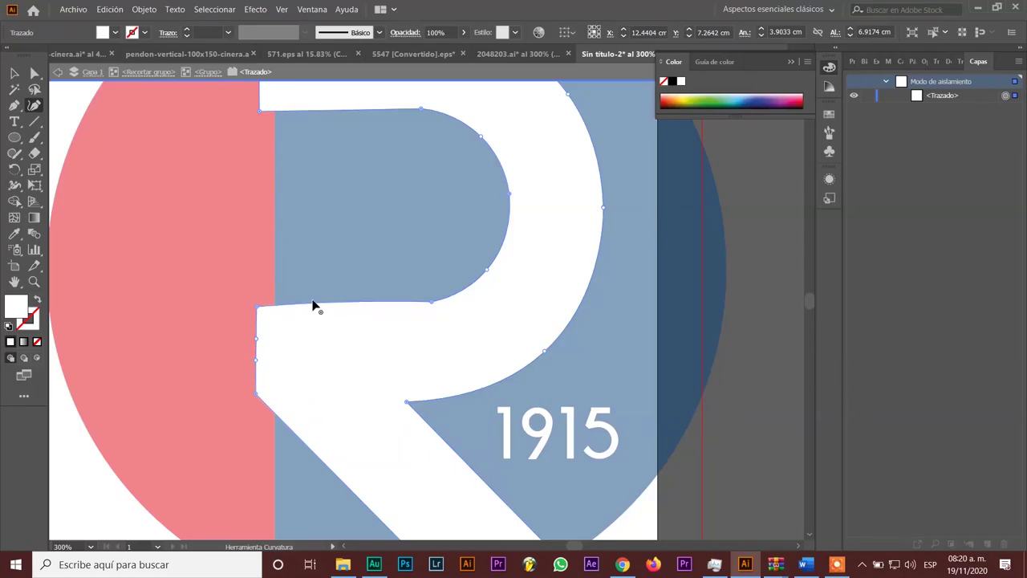
pyautogui.click(313, 305)
pyautogui.scroll(-2, 388, 372)
pyautogui.scroll(-2, 390, 372)
pyautogui.scroll(-2, 390, 372)
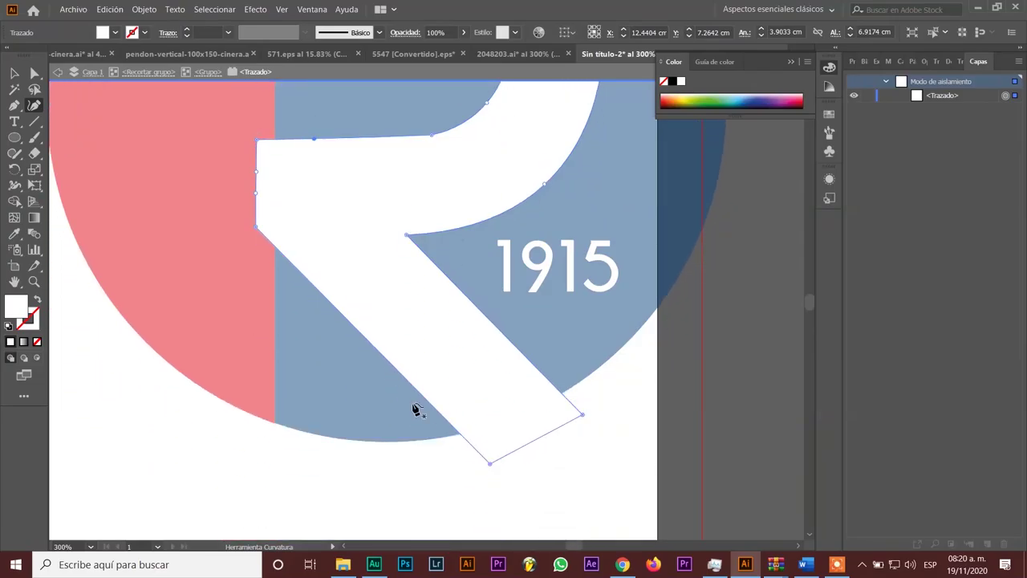
# - Add anchors along the leg and delete its bottom corner so the leg ends in a curve
pyautogui.click(463, 437)
pyautogui.click(490, 464)
pyautogui.press('Delete')
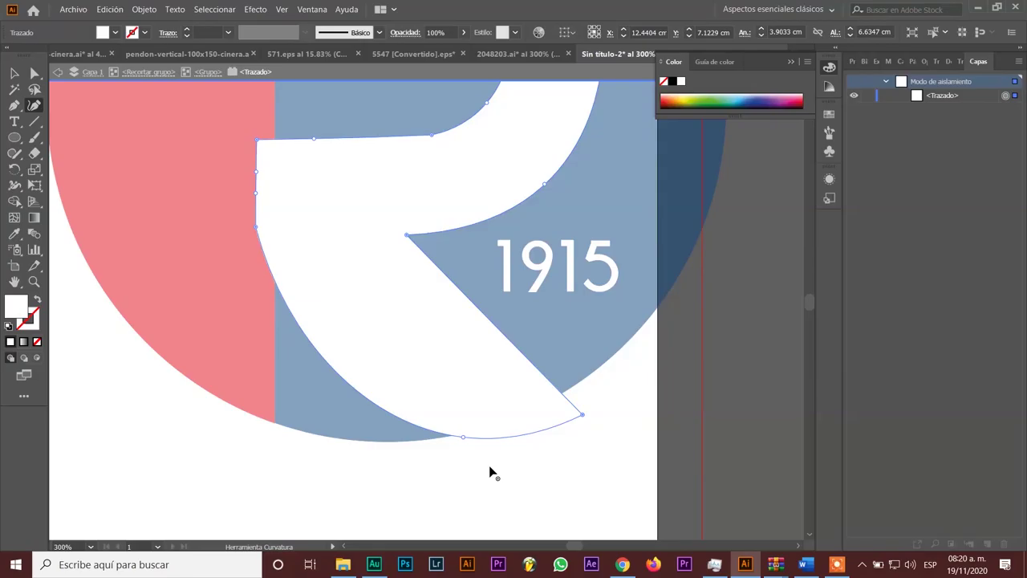
pyautogui.click(490, 464)
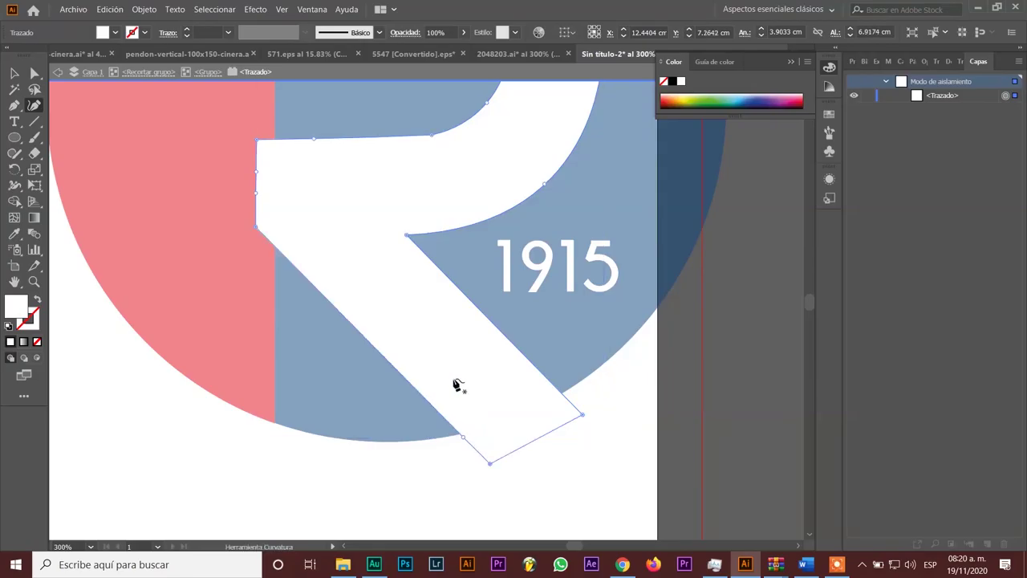
pyautogui.click(377, 352)
pyautogui.click(415, 389)
pyautogui.click(440, 415)
pyautogui.click(490, 464)
pyautogui.press('Delete')
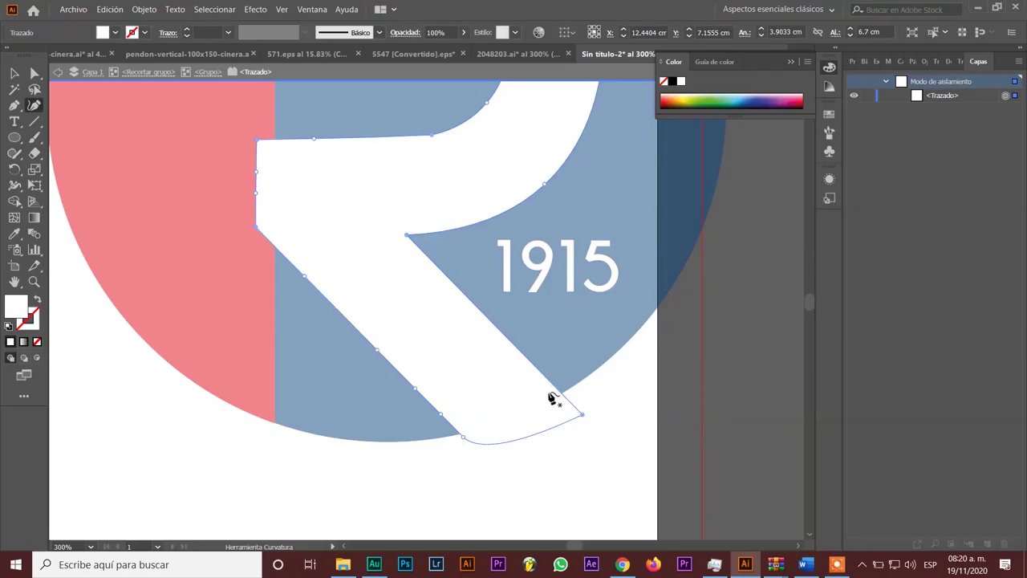
pyautogui.scroll(2, 552, 399)
pyautogui.hotkey('ctrl', '-')
pyautogui.hotkey('ctrl', '-')
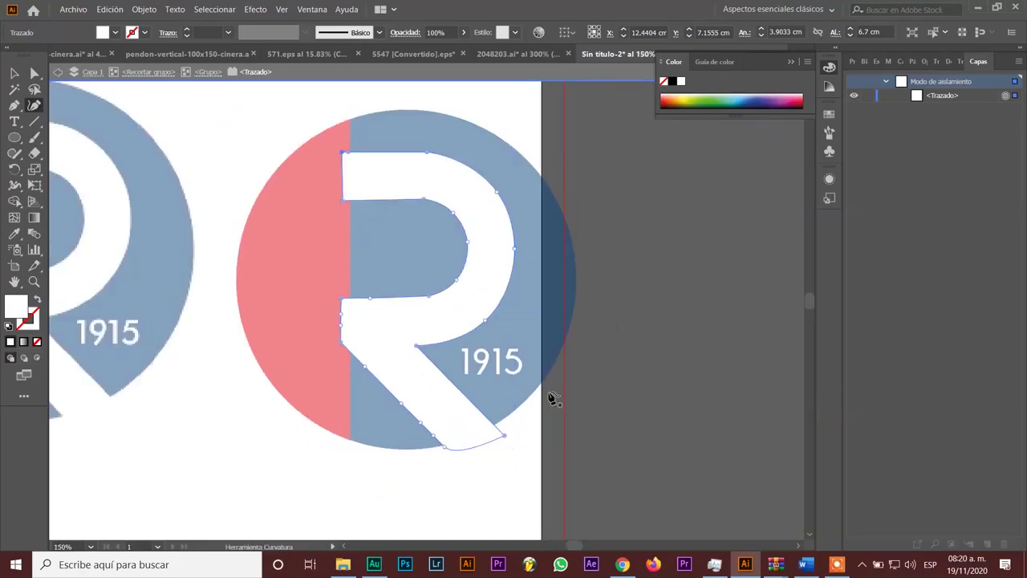
pyautogui.click(16, 73)
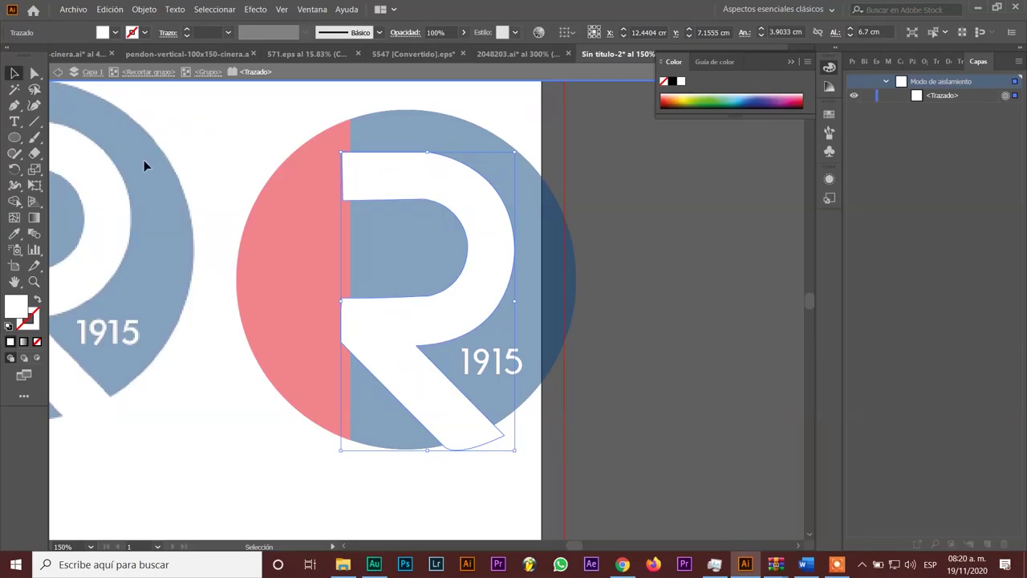
# - Erase the bottom corner of the R's leg with the Eraser
pyautogui.click(38, 156)
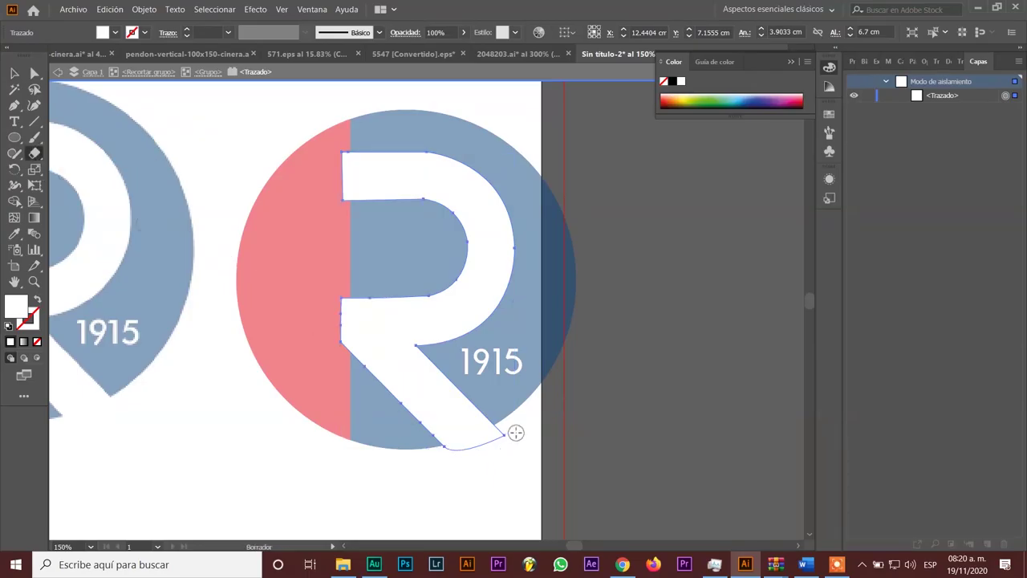
pyautogui.moveTo(501, 434); pyautogui.dragTo(437, 456)
pyautogui.hotkey('ctrl', '+')
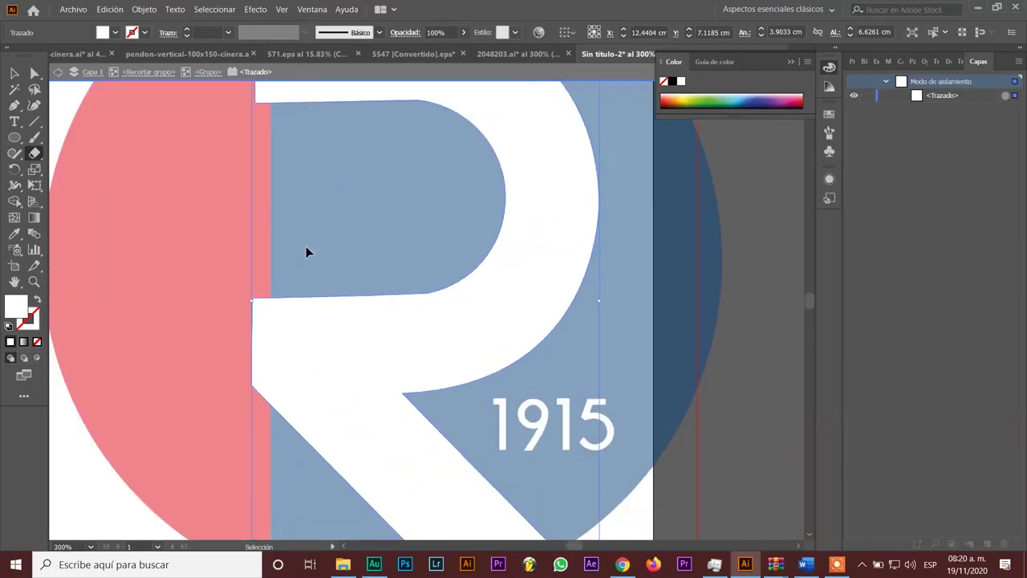
pyautogui.scroll(2, 306, 247)
pyautogui.scroll(3, 305, 247)
pyautogui.scroll(2, 306, 247)
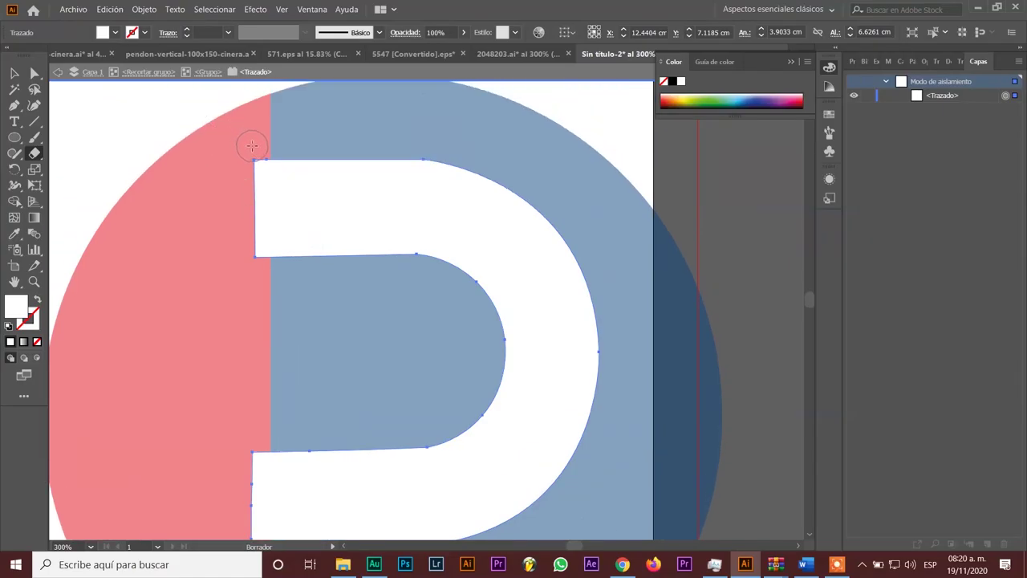
# - Trim the R's left edge flush with the red–blue boundary
pyautogui.moveTo(249, 161); pyautogui.dragTo(251, 191)
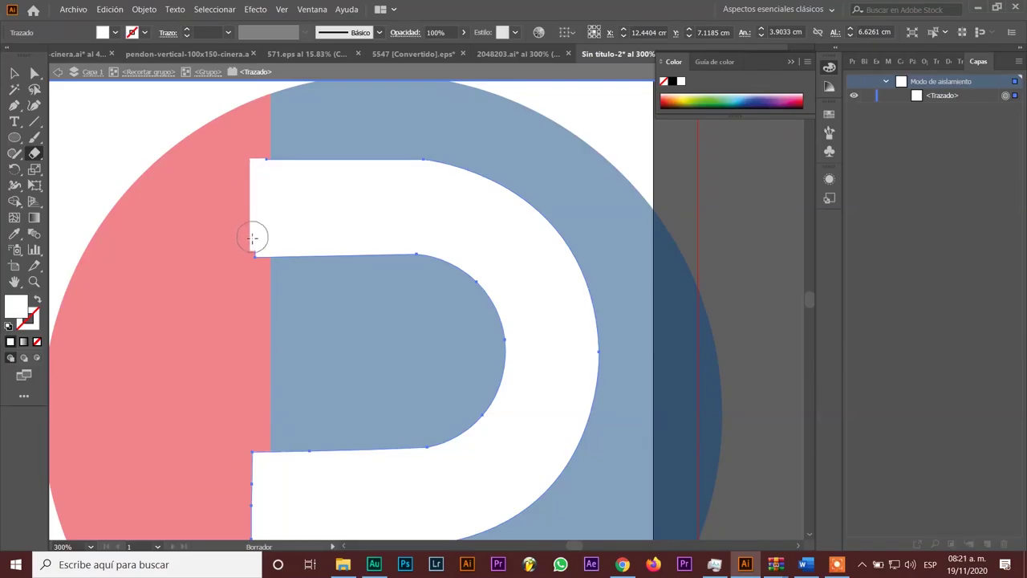
pyautogui.moveTo(251, 191); pyautogui.dragTo(252, 273)
pyautogui.scroll(-3, 232, 302)
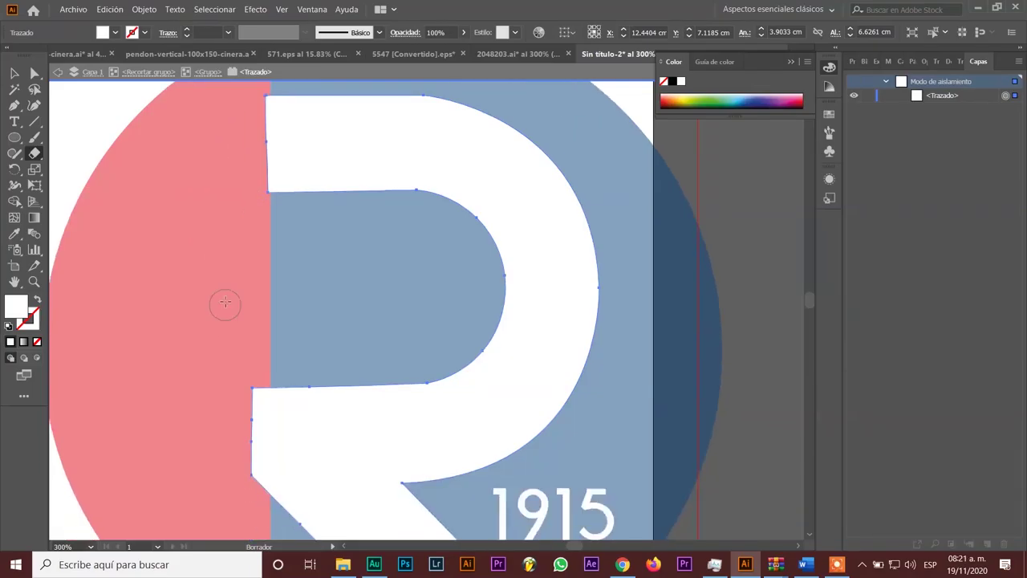
pyautogui.scroll(-2, 226, 300)
pyautogui.scroll(-1, 227, 337)
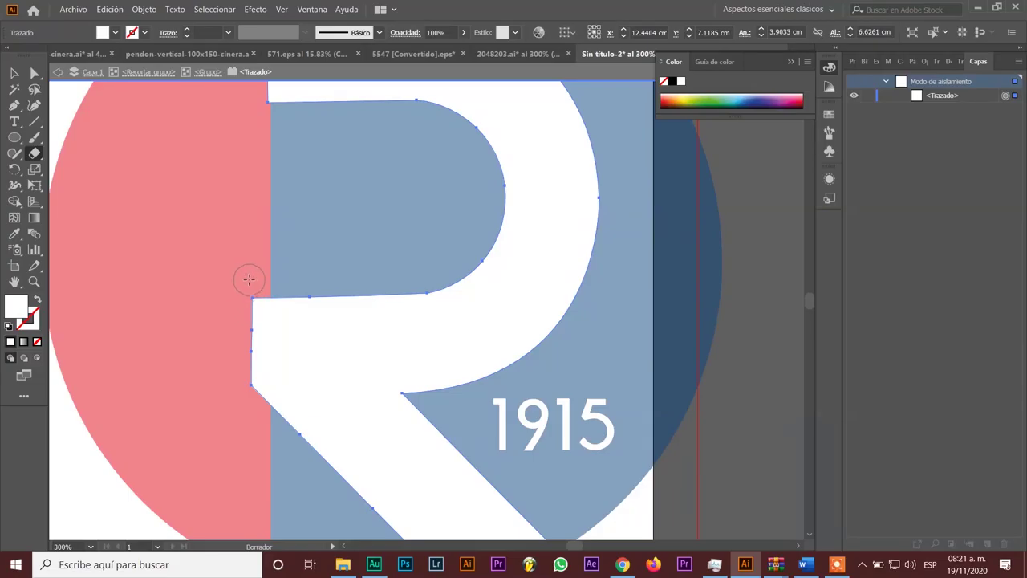
pyautogui.moveTo(249, 273); pyautogui.dragTo(252, 299)
pyautogui.moveTo(254, 337); pyautogui.dragTo(241, 430)
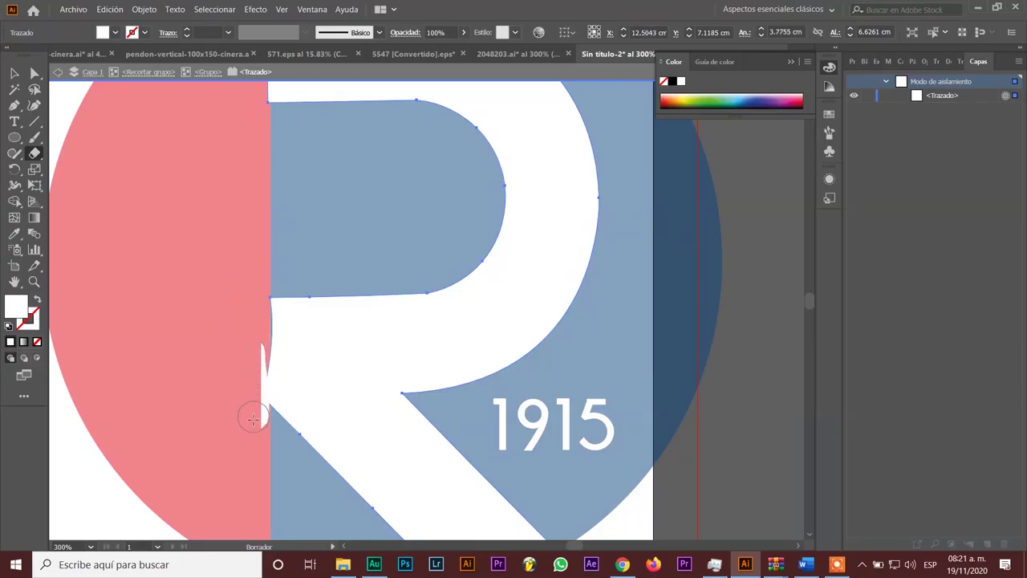
pyautogui.hotkey('ctrl', 'z')
pyautogui.hotkey('ctrl', 'z')
pyautogui.moveTo(246, 269); pyautogui.dragTo(247, 422)
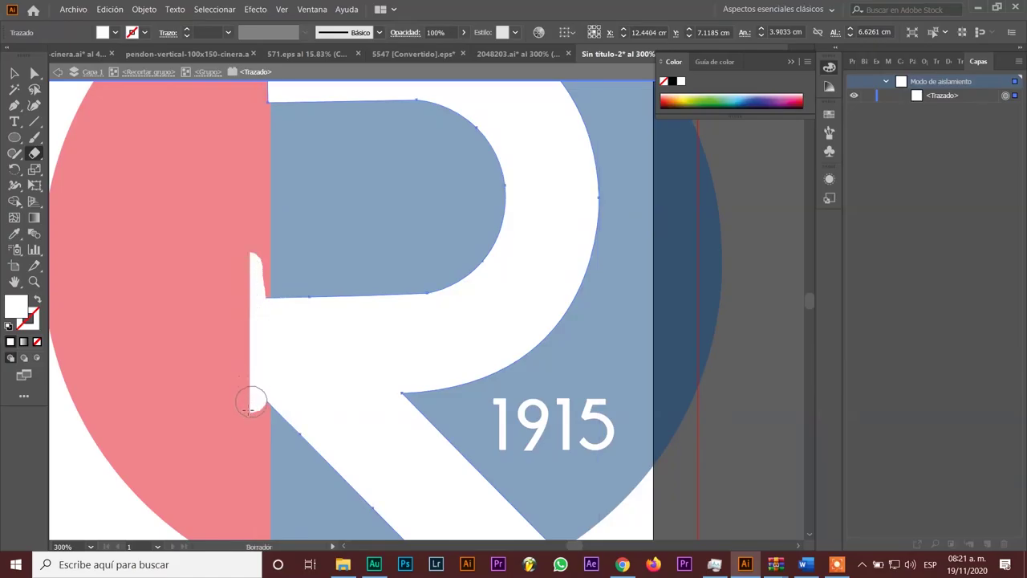
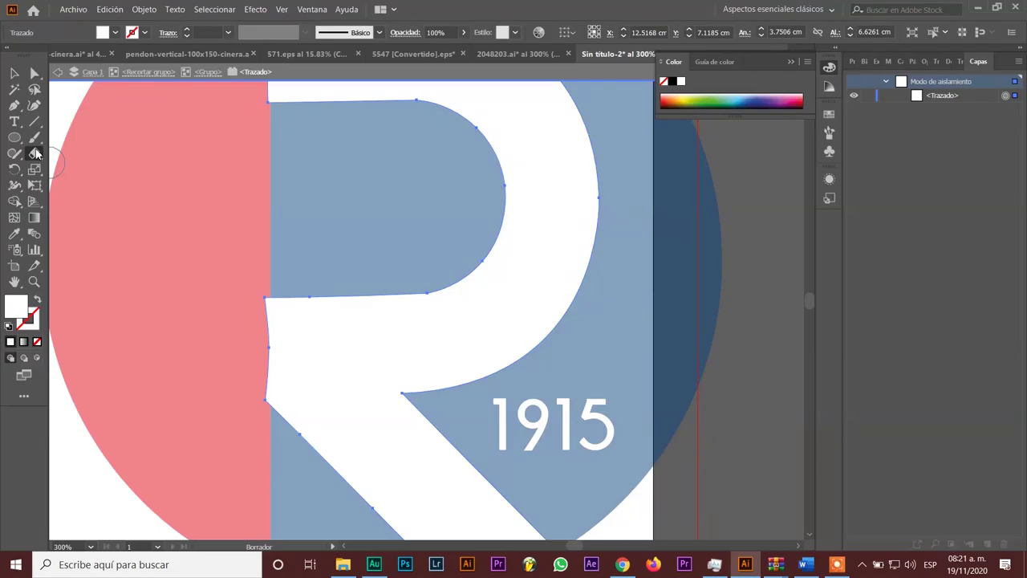
# - Exit isolation mode and move the R logo image off the artboard to the left
pyautogui.hotkey('ctrl', '1')
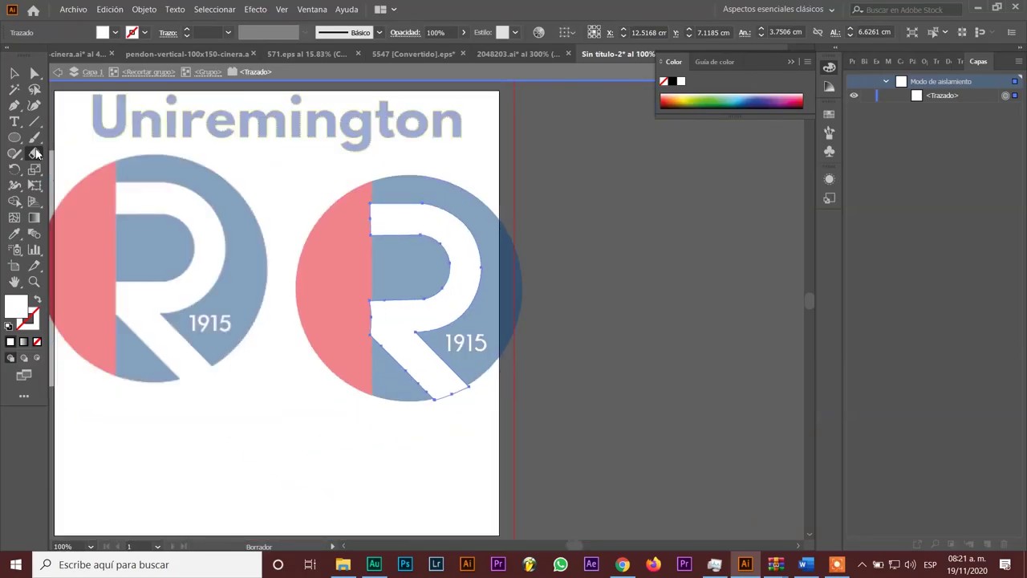
pyautogui.click(15, 73)
pyautogui.click(671, 321)
pyautogui.doubleClick(670, 320)
pyautogui.hscroll(-4, 295, 308)
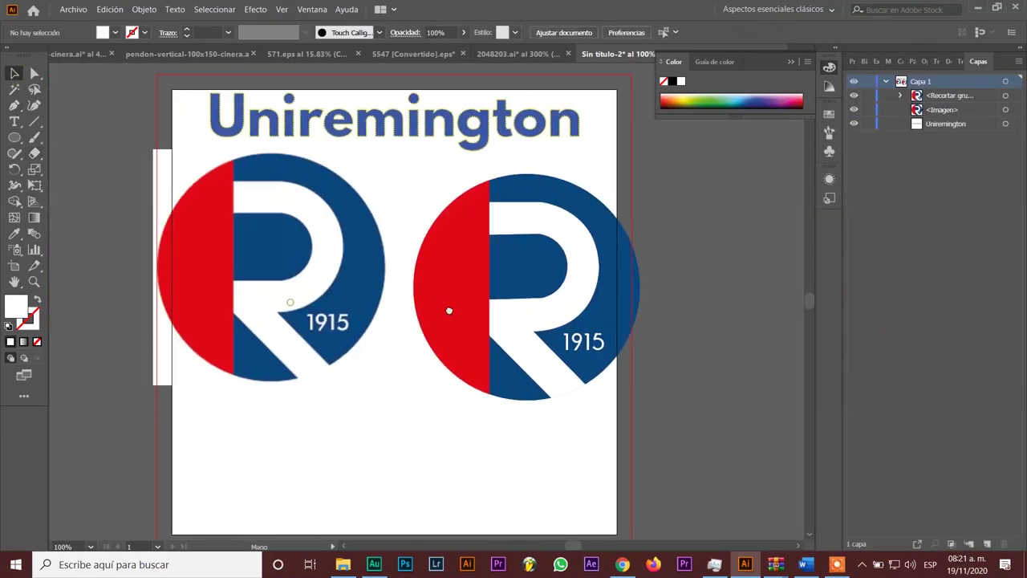
pyautogui.moveTo(291, 301)
pyautogui.mouseDown()
pyautogui.moveTo(267, 263)
pyautogui.moveTo(227, 260)
pyautogui.mouseUp()
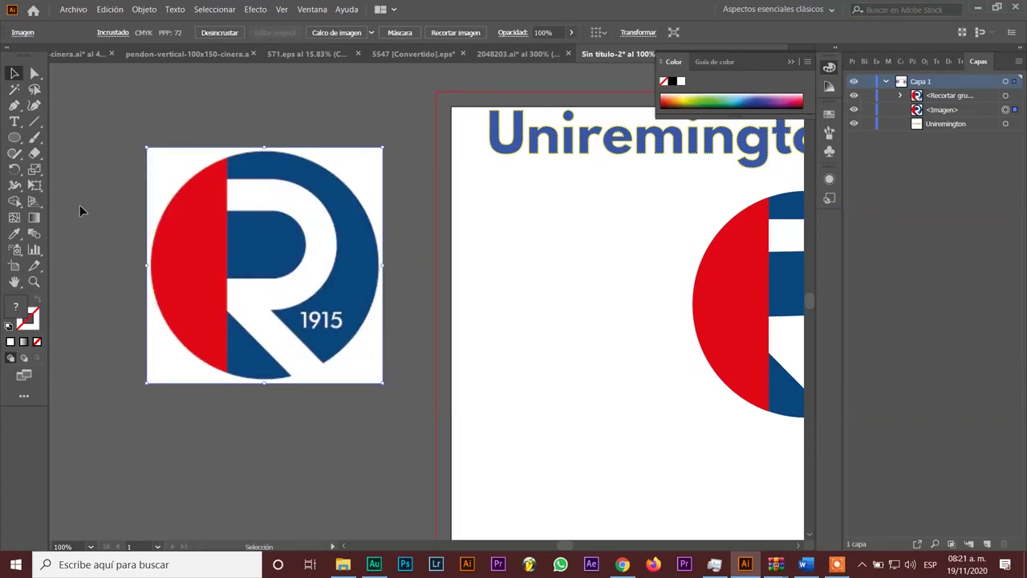
# - Try the Eraser tool near the logo image, then pick the Pen tool
pyautogui.click(35, 155)
pyautogui.click(224, 251)
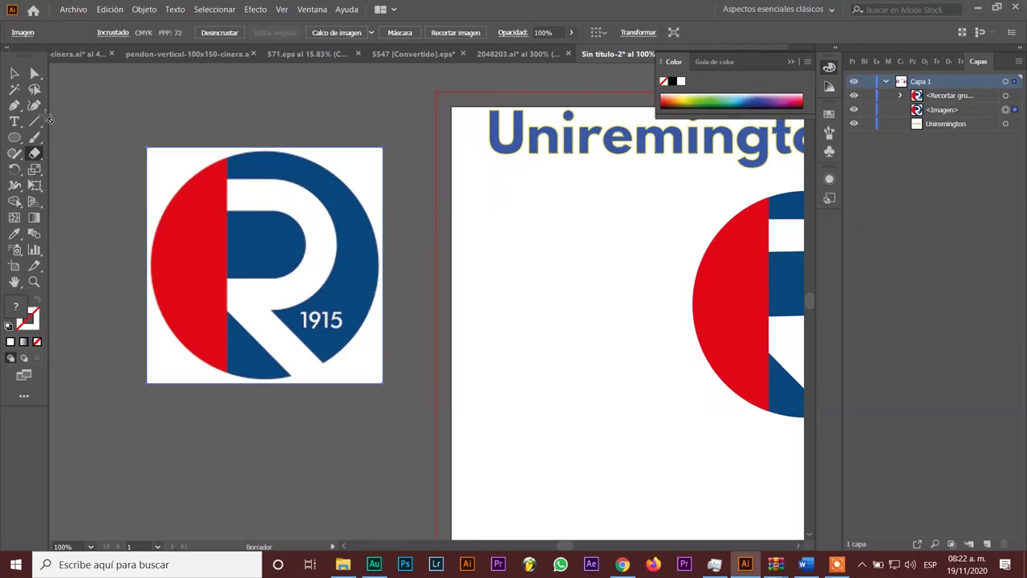
pyautogui.click(19, 105)
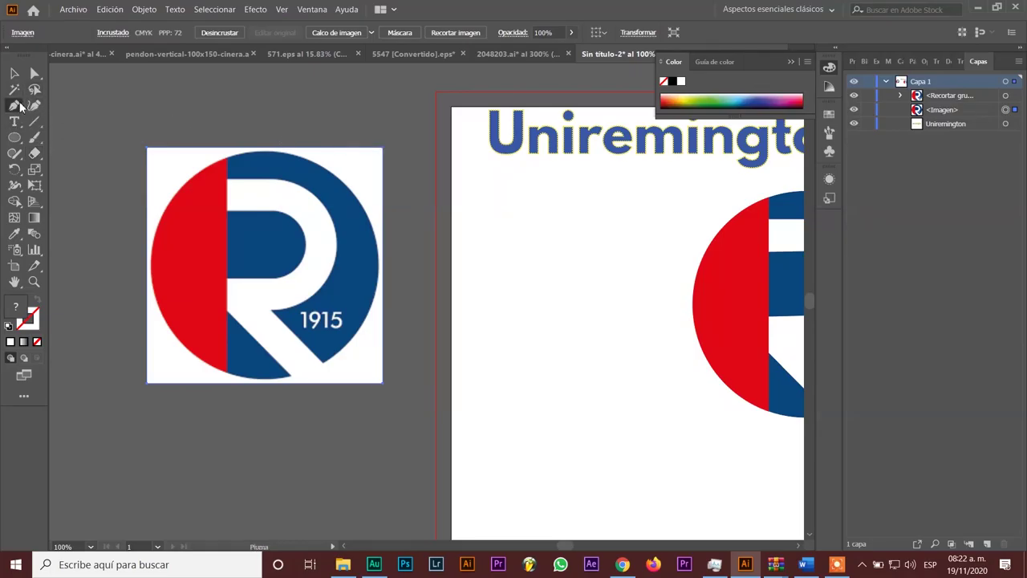
# - Draw a straight Pen line across the artboard with a yellow 10 pt stroke
pyautogui.keyDown('ctrl'); pyautogui.click(470, 252); pyautogui.keyUp('ctrl')
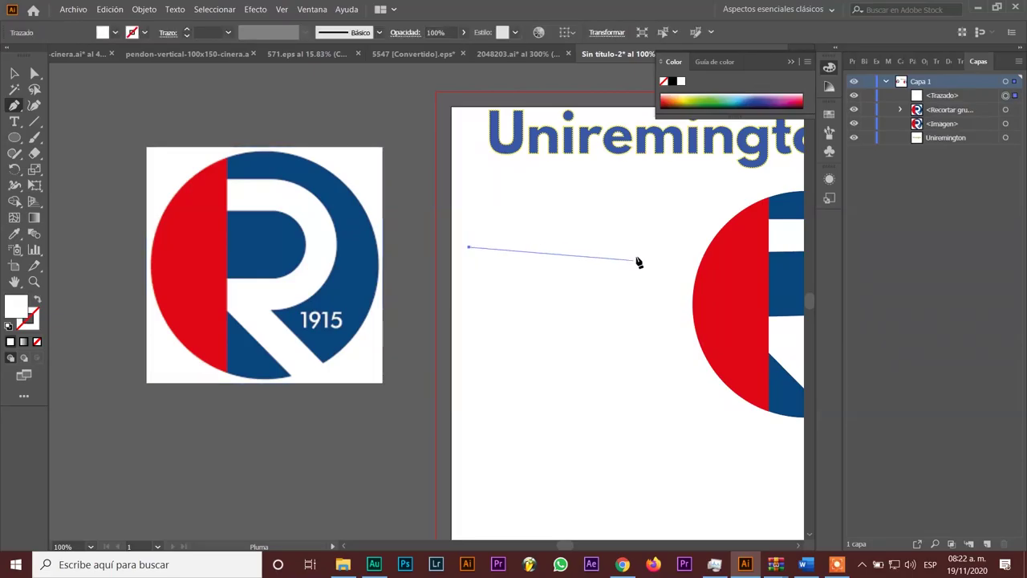
pyautogui.click(644, 249)
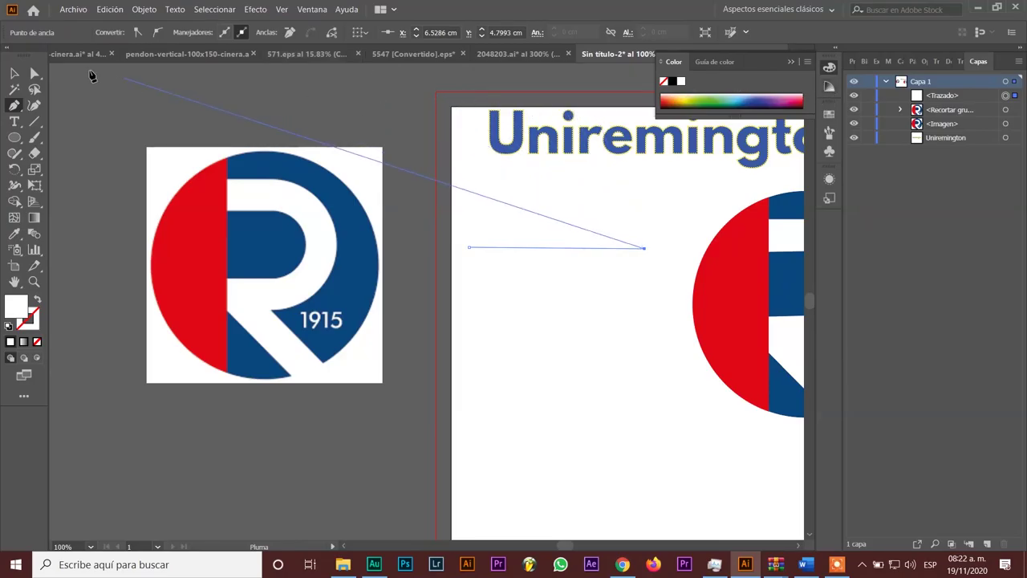
pyautogui.click(15, 73)
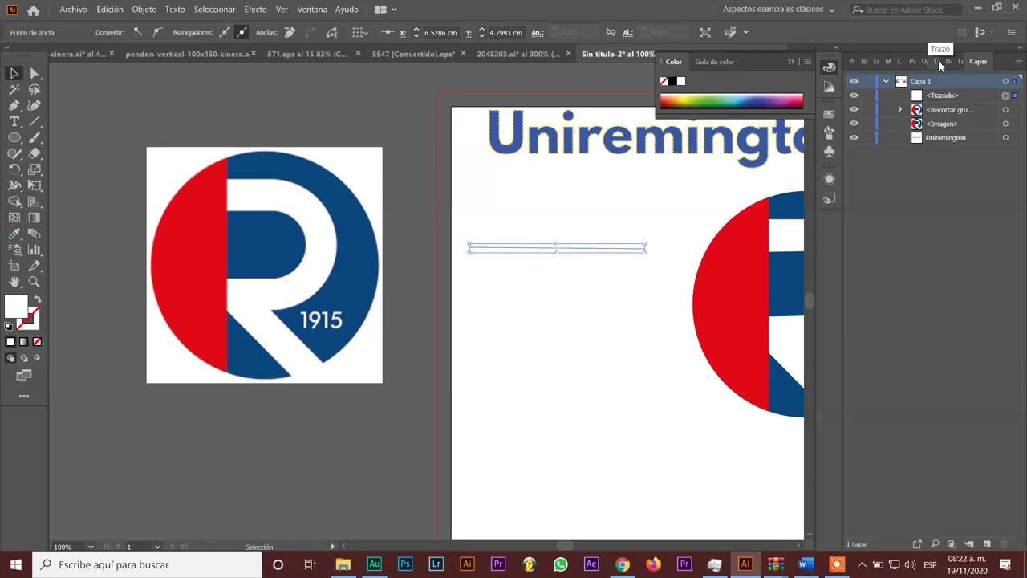
pyautogui.click(852, 60)
pyautogui.click(925, 225)
pyautogui.click(925, 225)
pyautogui.click(926, 225)
pyautogui.click(926, 225)
pyautogui.click(273, 184)
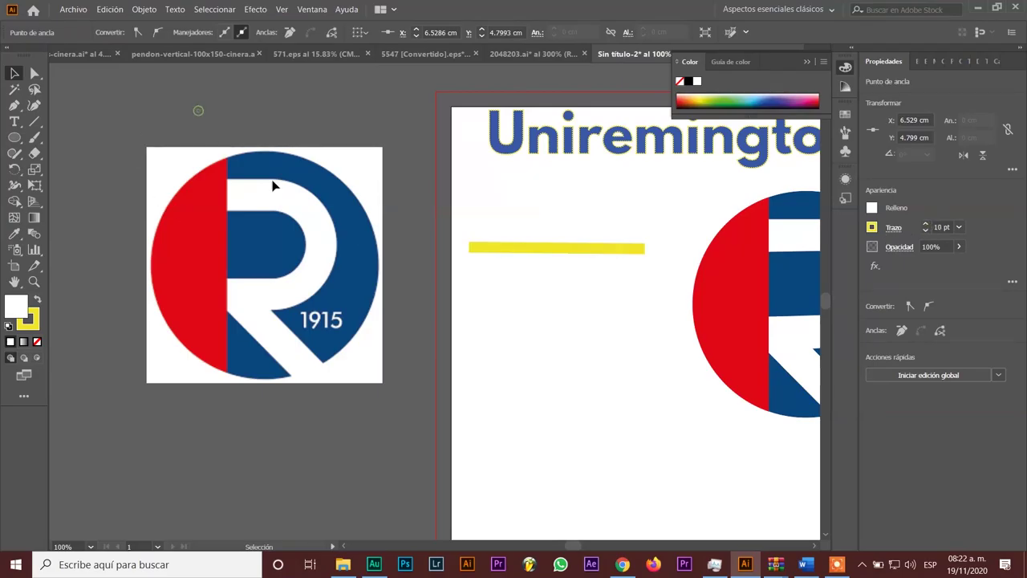
# - Draw a second line below it with the Line Segment tool and thin its stroke to 3 pt
pyautogui.click(36, 121)
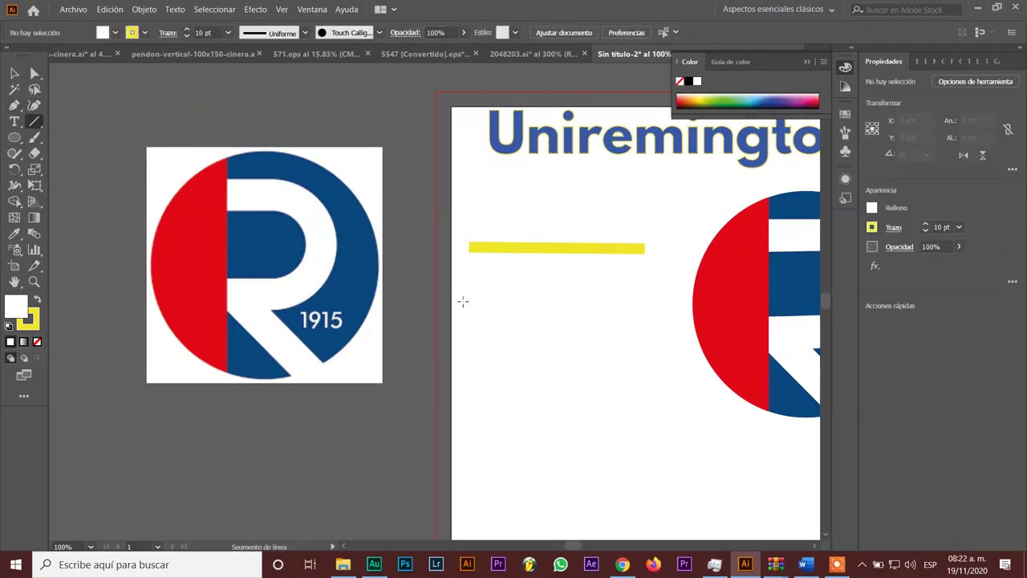
pyautogui.moveTo(461, 303); pyautogui.dragTo(658, 307)
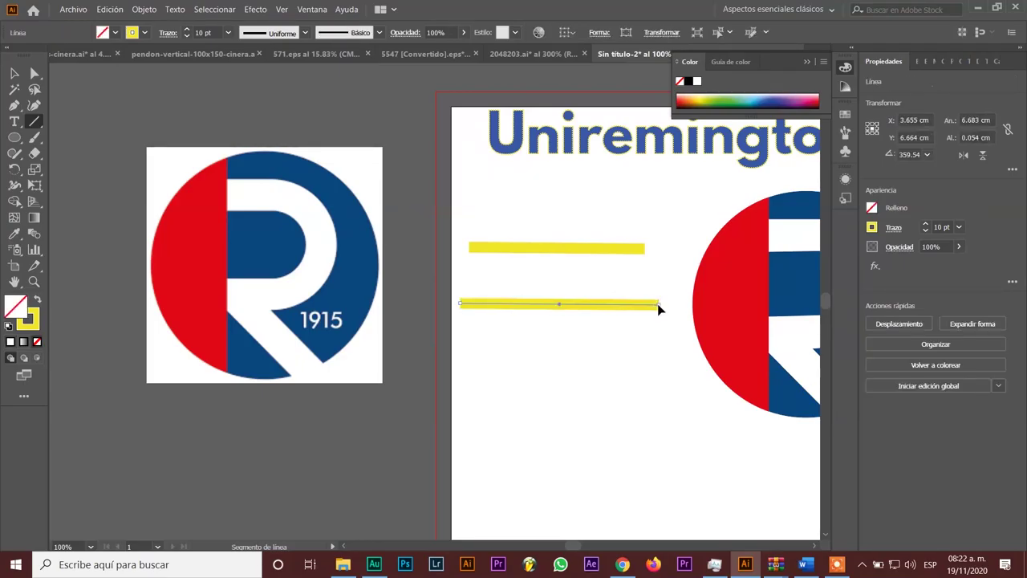
pyautogui.click(187, 35)
pyautogui.click(187, 35)
pyautogui.click(187, 35)
pyautogui.click(187, 35)
pyautogui.click(187, 36)
pyautogui.click(187, 36)
pyautogui.click(187, 35)
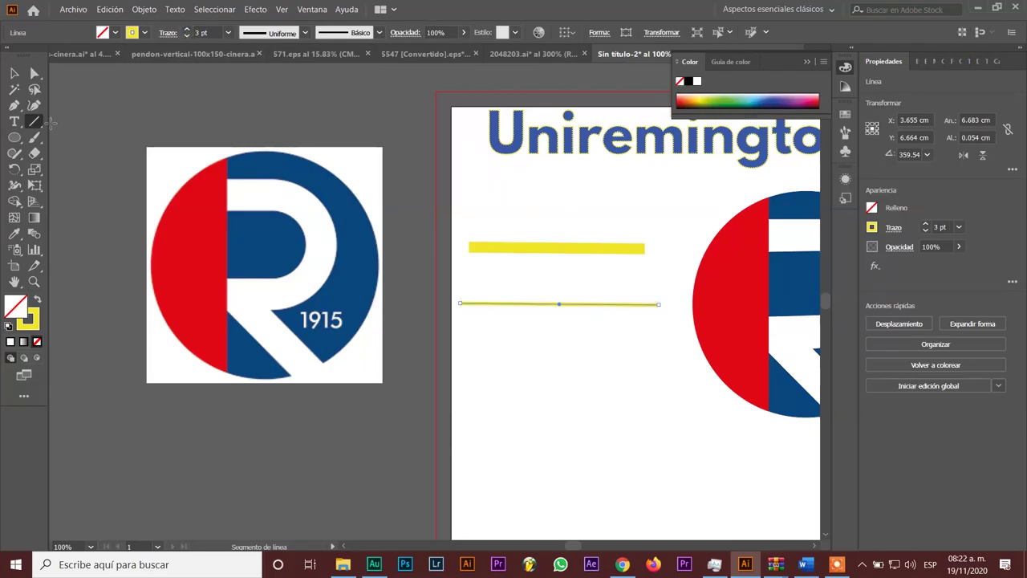
pyautogui.moveTo(33, 122); pyautogui.dragTo(72, 138)
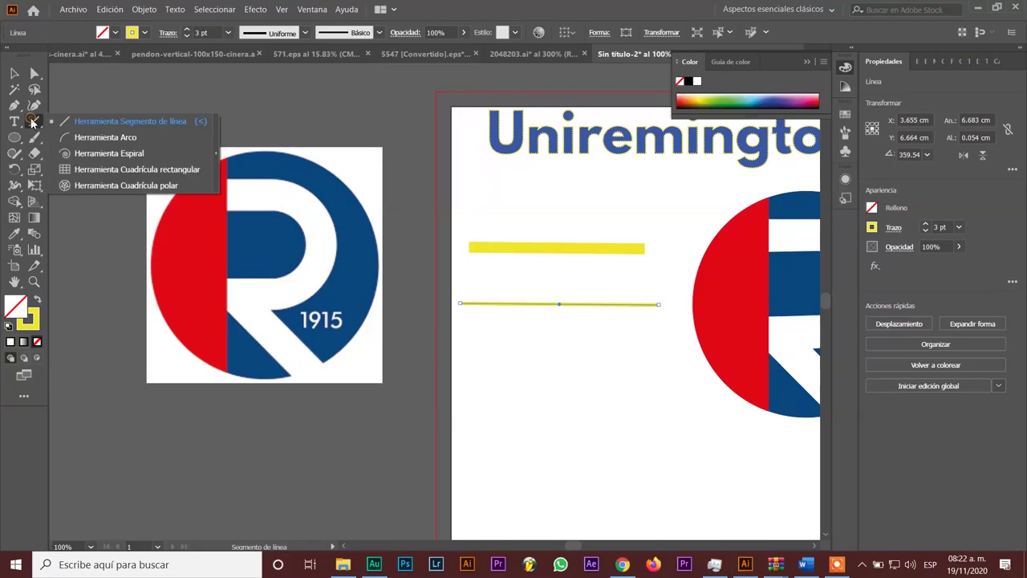
# - Sketch an arc, a large spiral and a rectangular grid with the Line flyout tools
pyautogui.click(91, 144)
pyautogui.moveTo(496, 440)
pyautogui.mouseDown()
pyautogui.moveTo(697, 384)
pyautogui.moveTo(641, 298)
pyautogui.mouseUp()
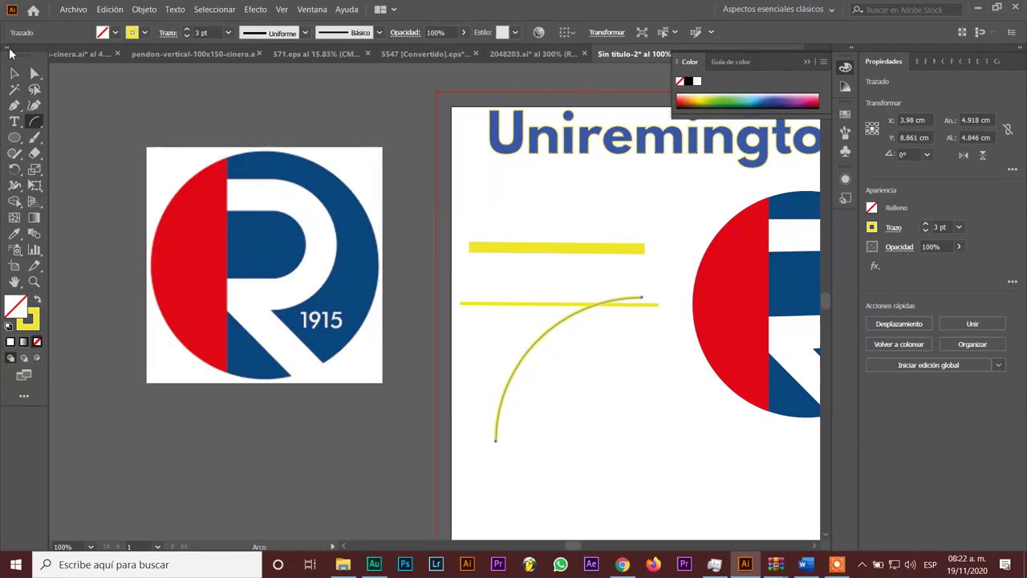
pyautogui.moveTo(35, 121); pyautogui.dragTo(88, 151)
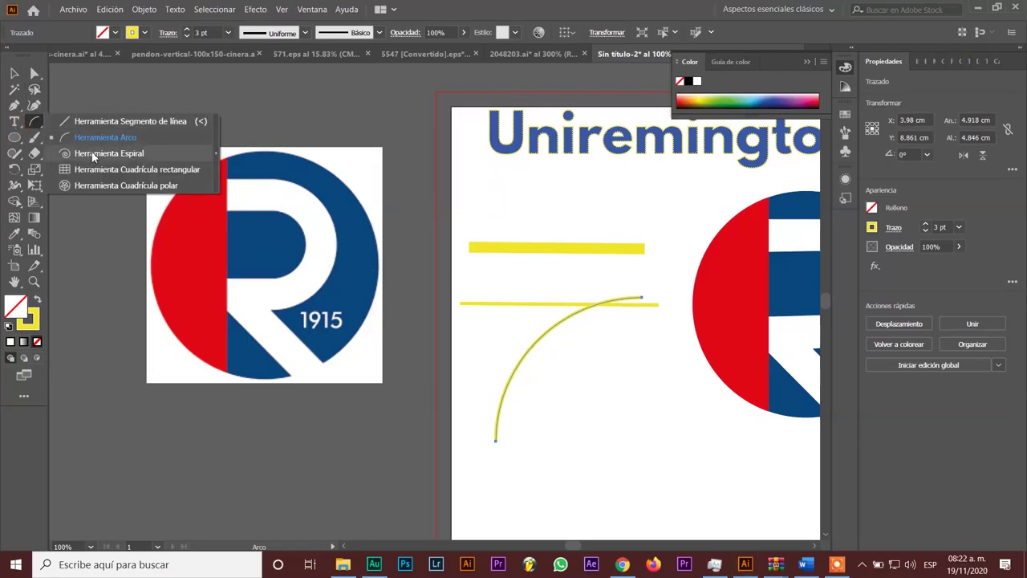
pyautogui.moveTo(513, 361); pyautogui.dragTo(680, 455)
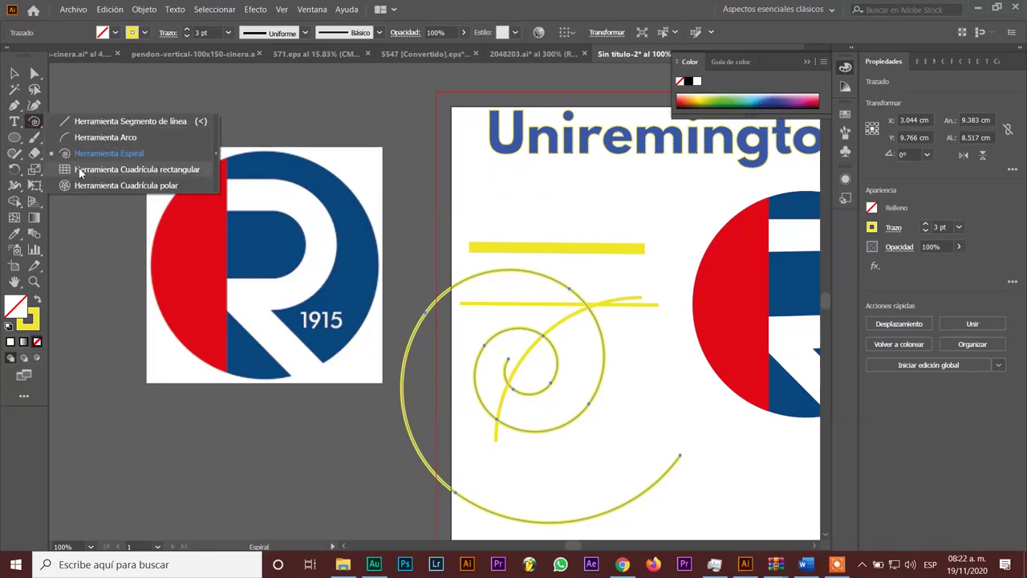
pyautogui.moveTo(34, 121); pyautogui.dragTo(79, 167)
pyautogui.scroll(-3, 323, 232)
pyautogui.moveTo(123, 302); pyautogui.dragTo(466, 511)
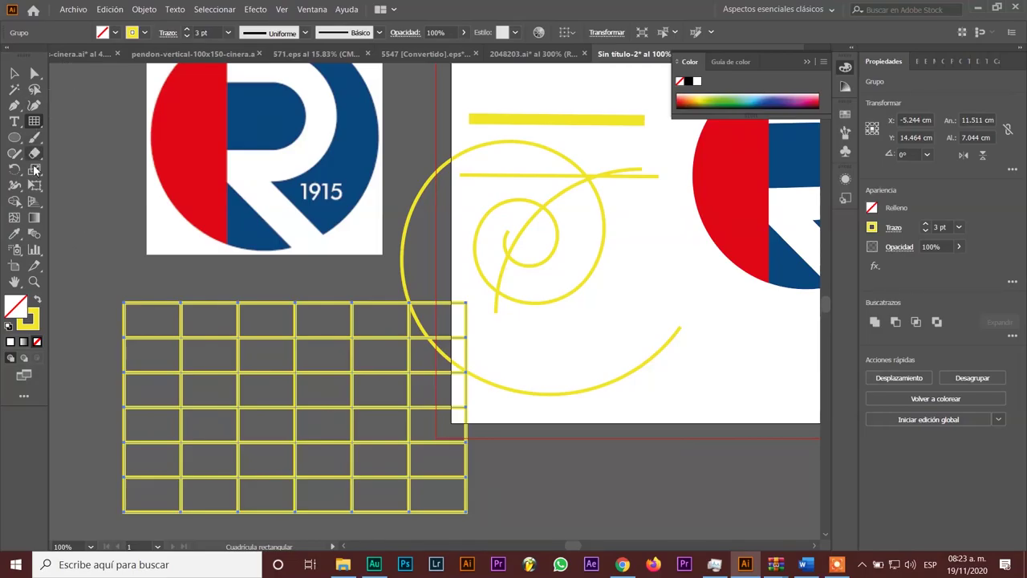
# - Delete the grid, the spiral, the yellow lines and the arc
pyautogui.click(11, 72)
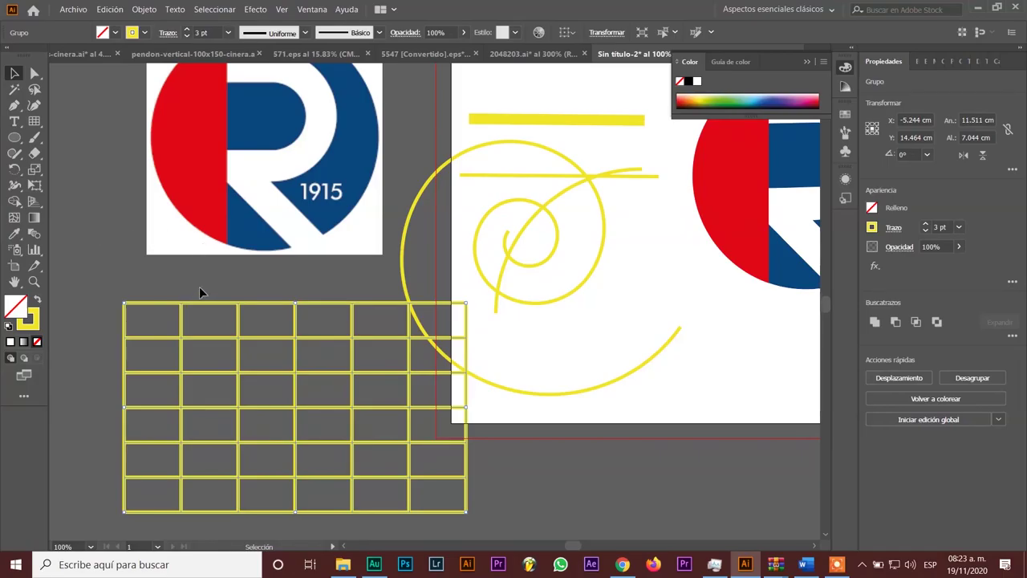
pyautogui.hotkey('ctrl', '-')
pyautogui.moveTo(199, 287); pyautogui.dragTo(147, 387)
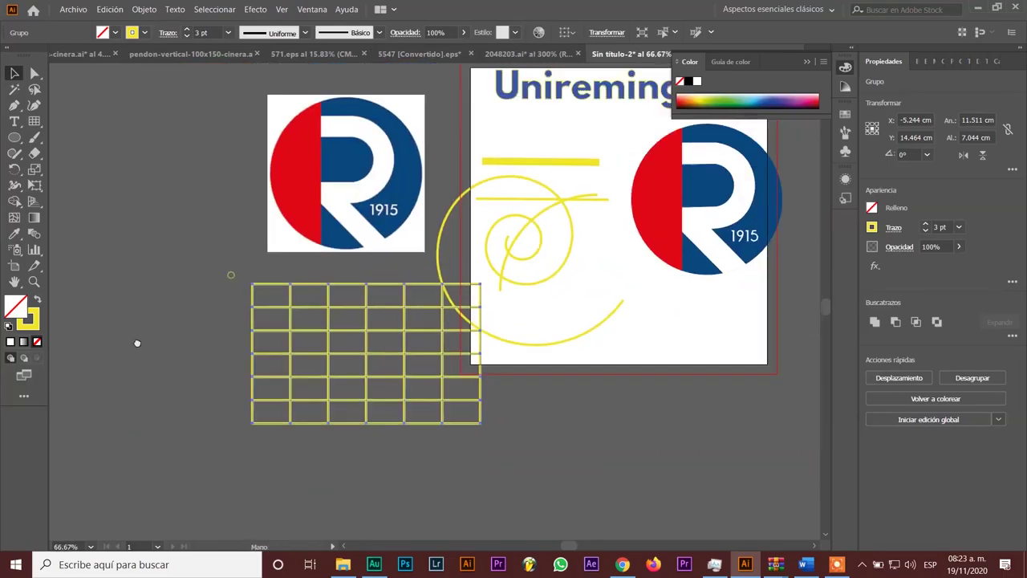
pyautogui.click(186, 394)
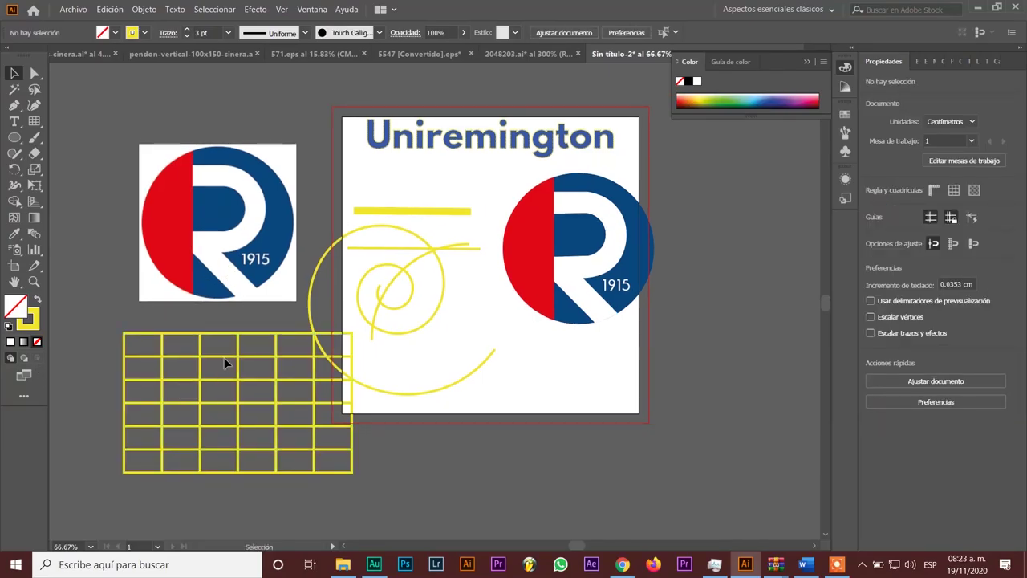
pyautogui.click(205, 455)
pyautogui.press('Delete')
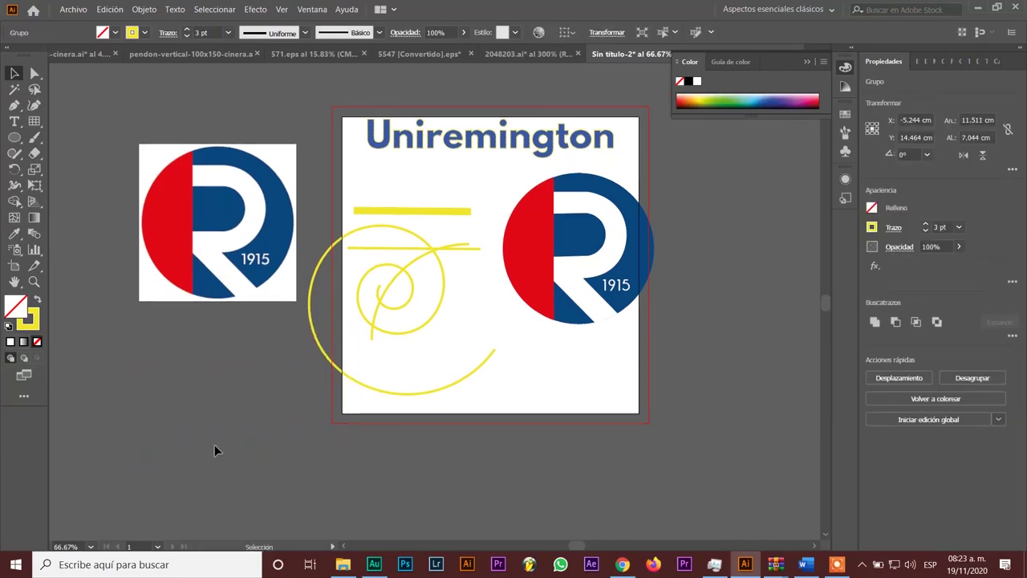
pyautogui.click(329, 251)
pyautogui.press('Delete')
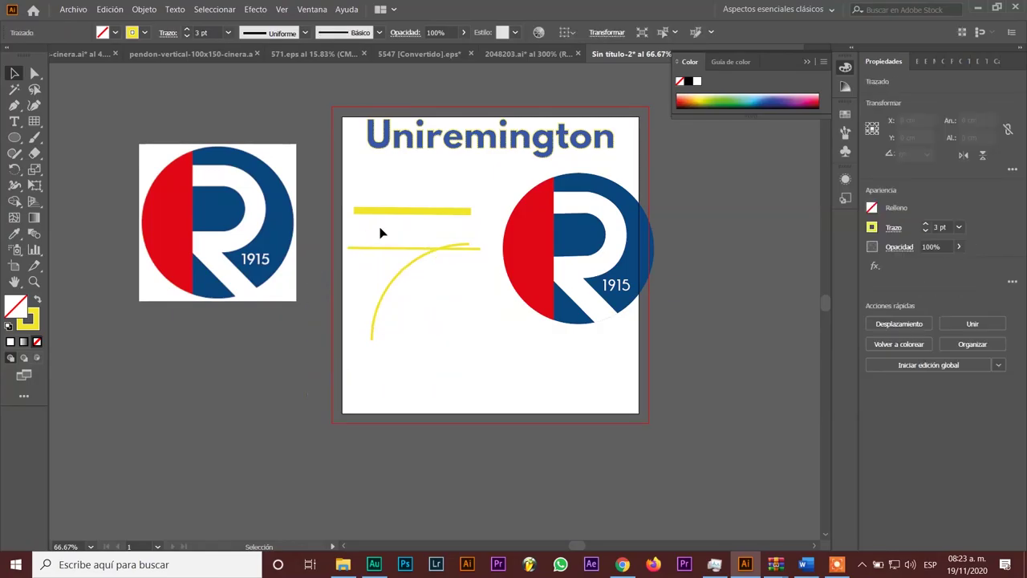
pyautogui.moveTo(376, 191); pyautogui.dragTo(419, 327)
pyautogui.press('Delete')
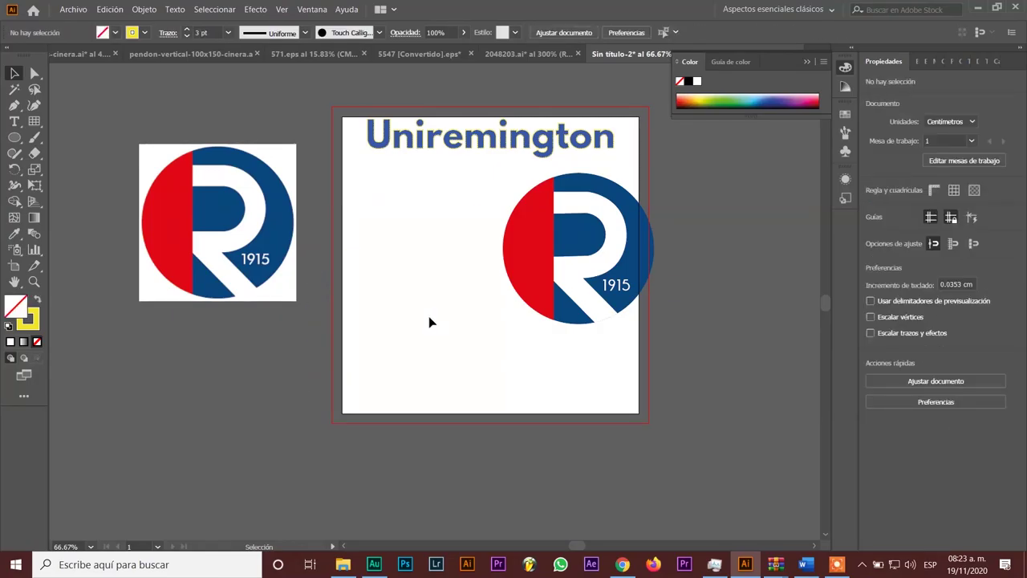
# - Centre the R logo under the Uniremington title
pyautogui.hotkey('ctrl', '-')
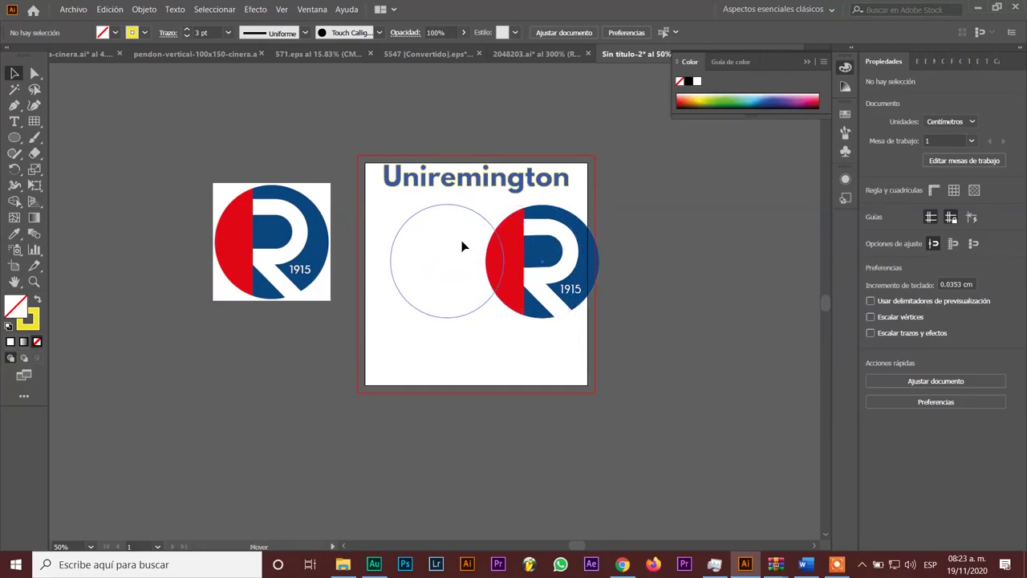
pyautogui.moveTo(567, 245)
pyautogui.mouseDown()
pyautogui.moveTo(484, 253)
pyautogui.moveTo(515, 252)
pyautogui.mouseUp()
pyautogui.click(638, 276)
# - Alt-drag the artboard to the right to create 'Mesa de trabajo 1 copia' with the same artwork
pyautogui.hscroll(3, 692, 299)
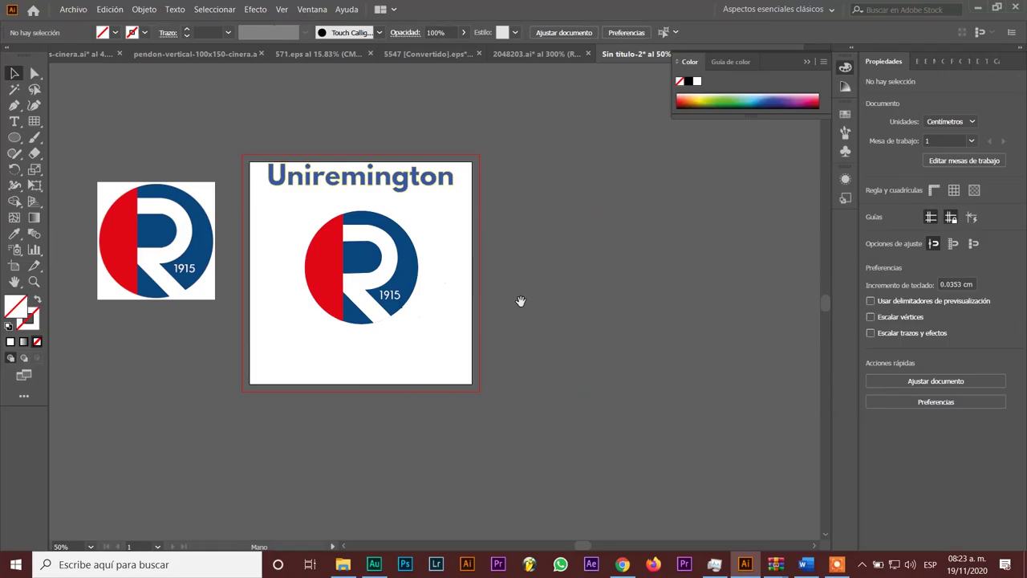
pyautogui.click(14, 267)
pyautogui.click(15, 267)
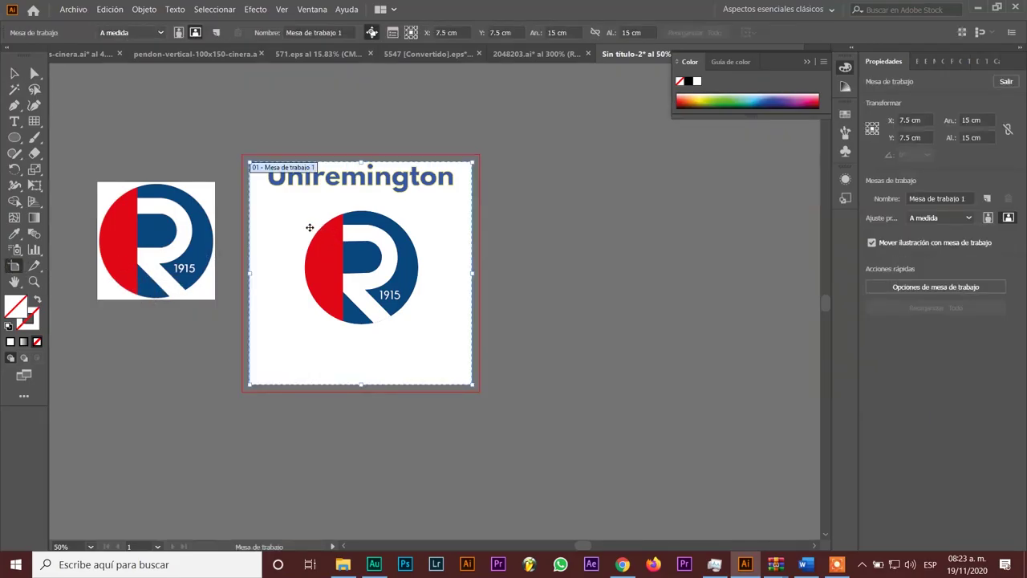
pyautogui.moveTo(310, 231); pyautogui.dragTo(581, 222)
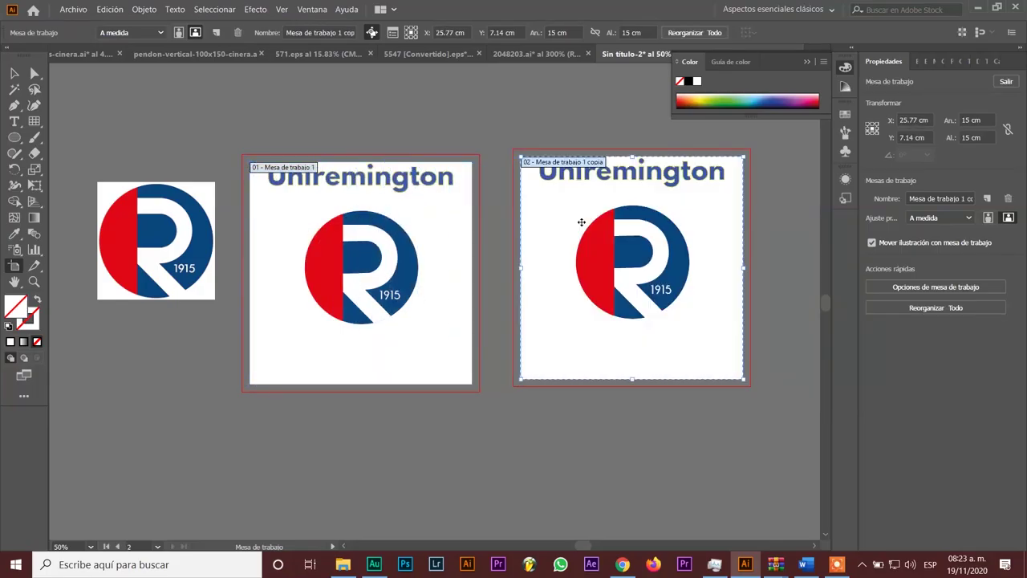
pyautogui.click(15, 73)
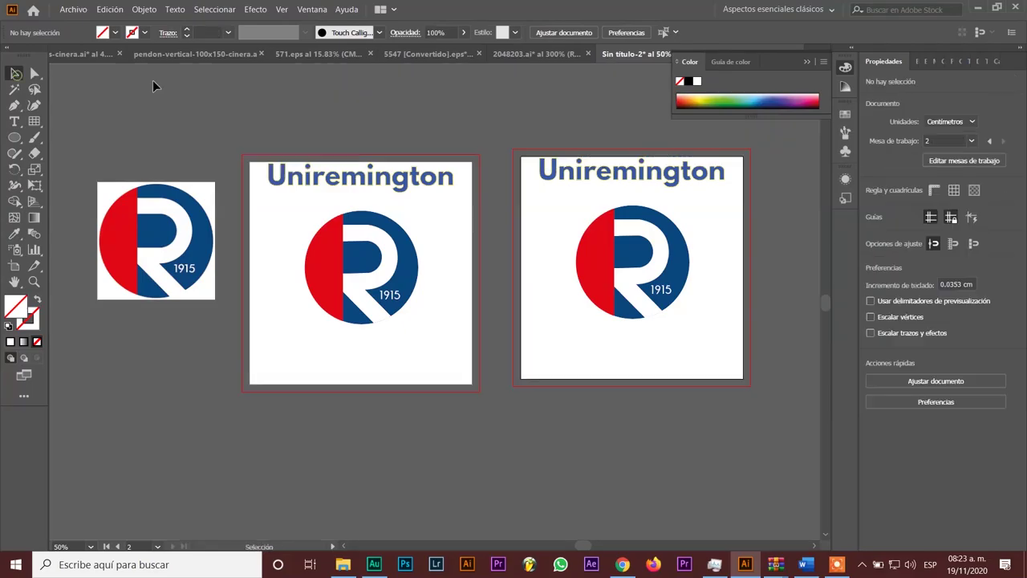
# - Group the title and R logo on each artboard with Ctrl+G
pyautogui.click(996, 61)
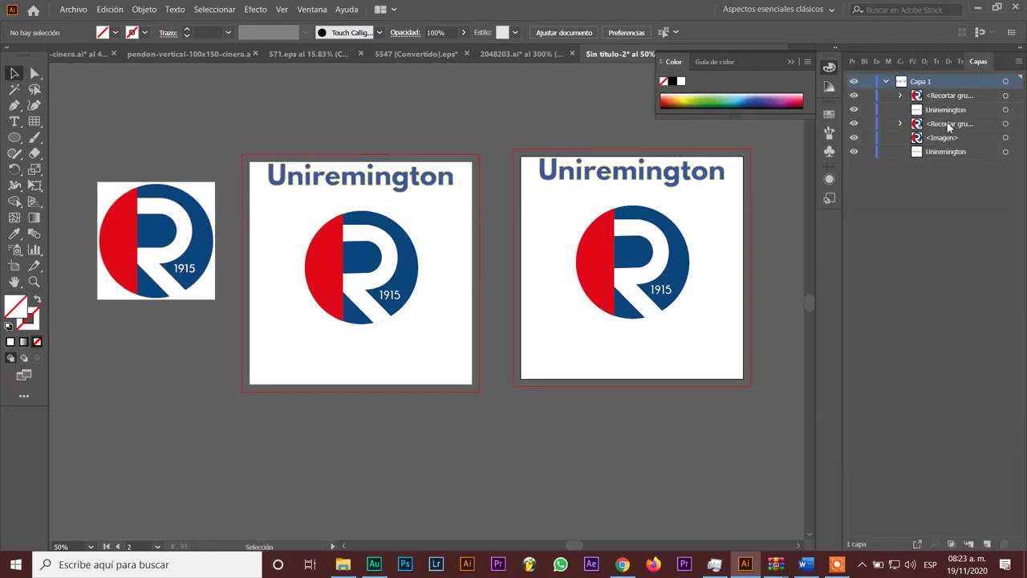
pyautogui.moveTo(281, 143); pyautogui.dragTo(458, 400)
pyautogui.hotkey('ctrl', 'g')
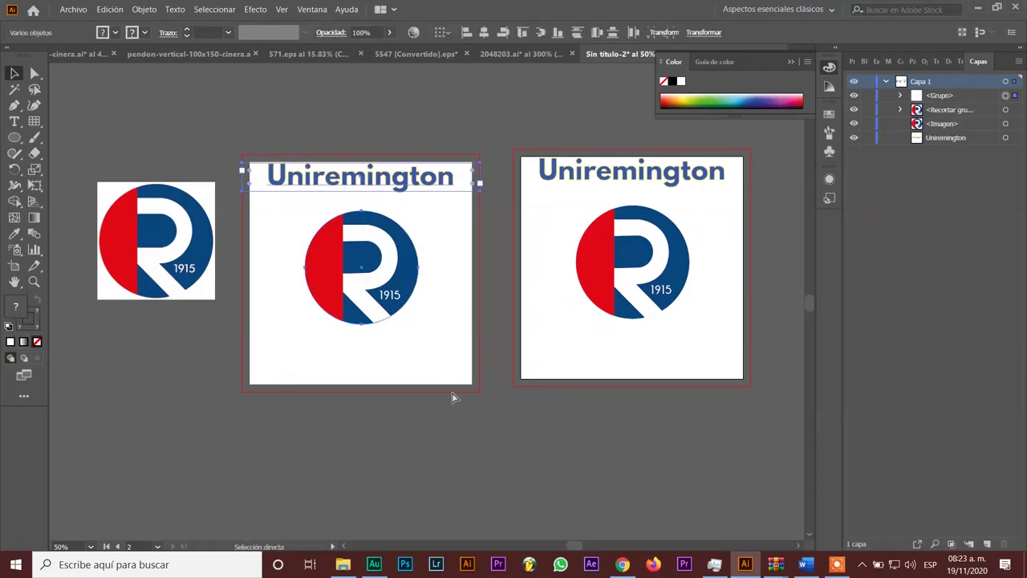
pyautogui.moveTo(518, 113); pyautogui.dragTo(721, 410)
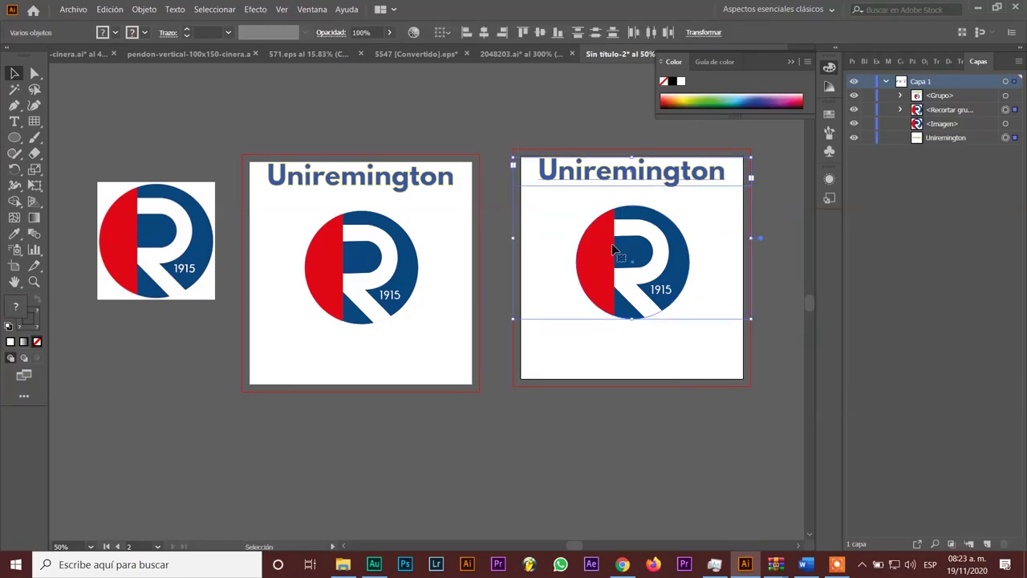
pyautogui.click(521, 126)
pyautogui.hotkey('ctrl', 'alt', 'a')
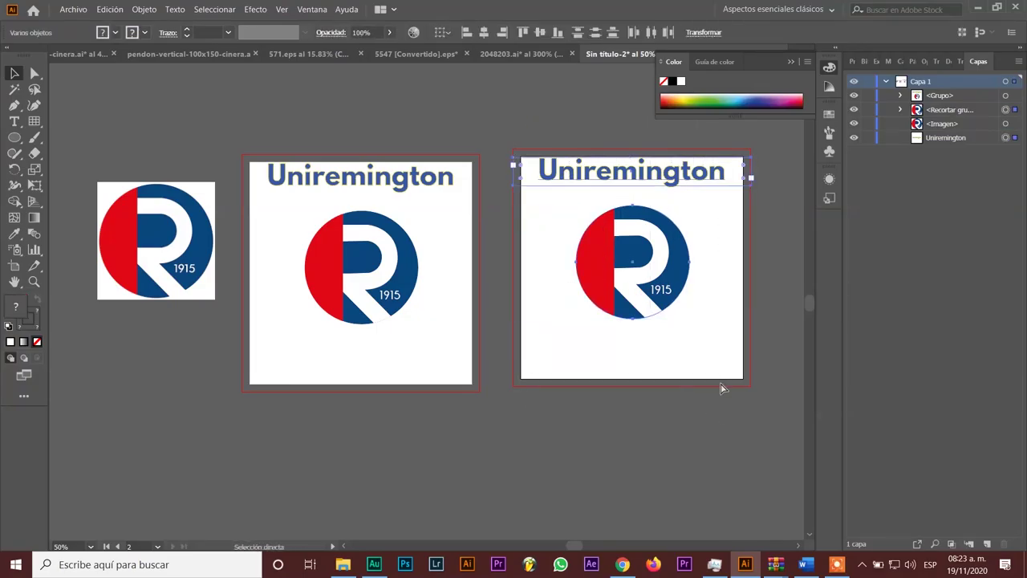
pyautogui.hotkey('ctrl', 'g')
# - Identify the second <Grupo> in the Layers panel and lock it
pyautogui.click(678, 402)
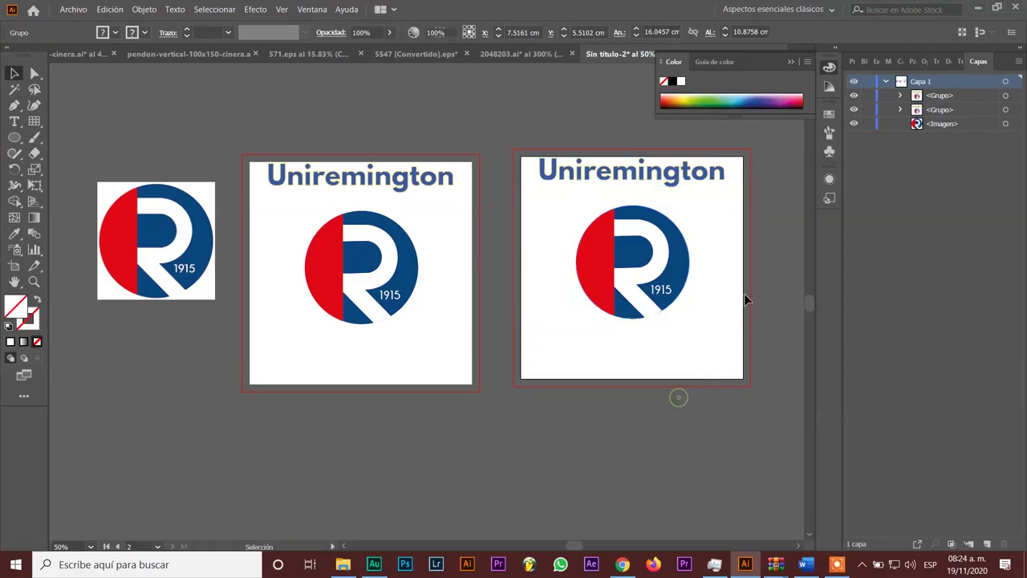
pyautogui.click(854, 110)
pyautogui.click(854, 110)
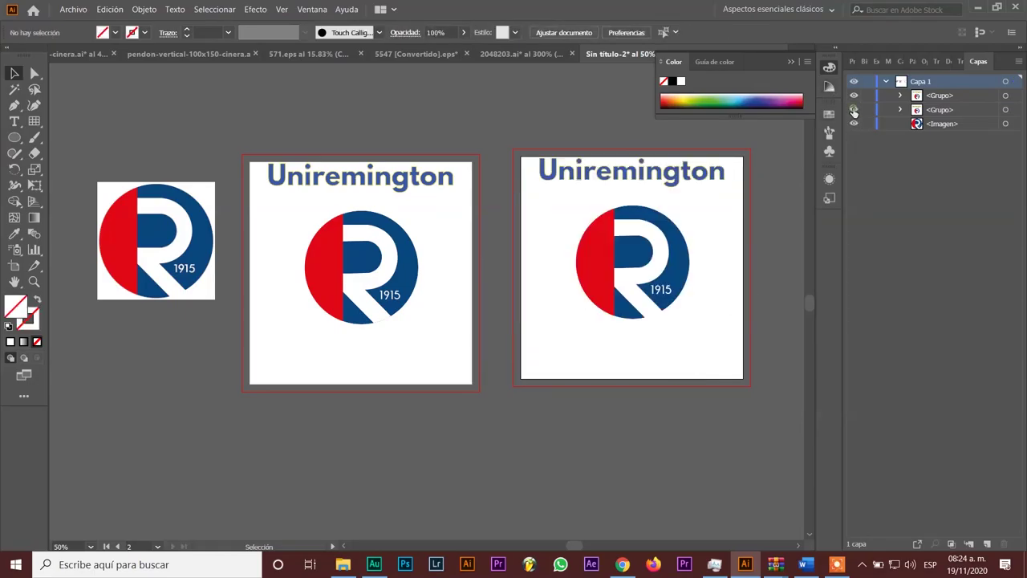
pyautogui.click(867, 110)
pyautogui.moveTo(530, 126); pyautogui.dragTo(350, 126)
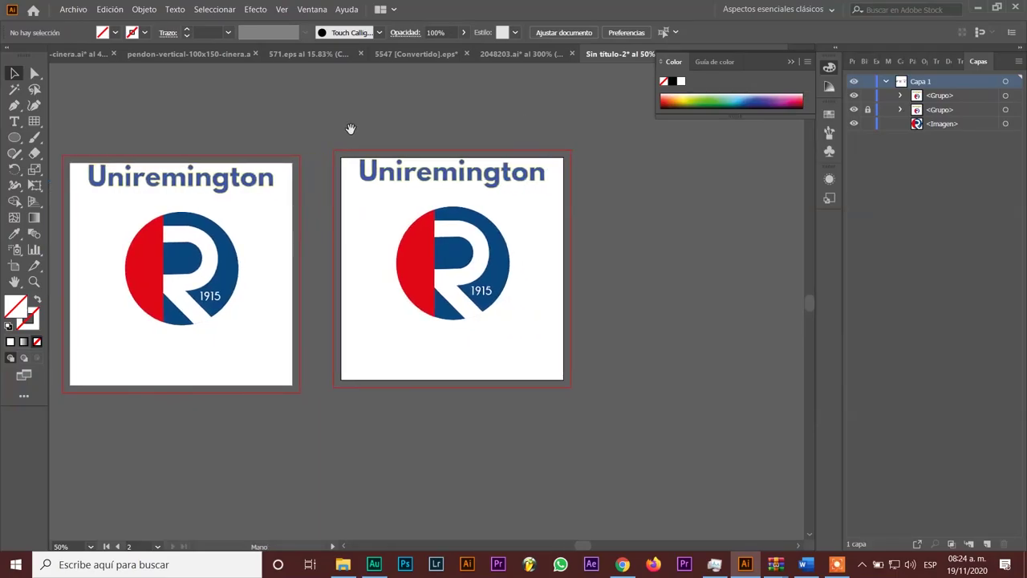
pyautogui.click(15, 266)
# - Add a third empty artboard copy, unlock the second group, and open Reorganizar Todo
pyautogui.moveTo(389, 242)
pyautogui.mouseDown()
pyautogui.moveTo(665, 238)
pyautogui.moveTo(571, 269)
pyautogui.mouseUp()
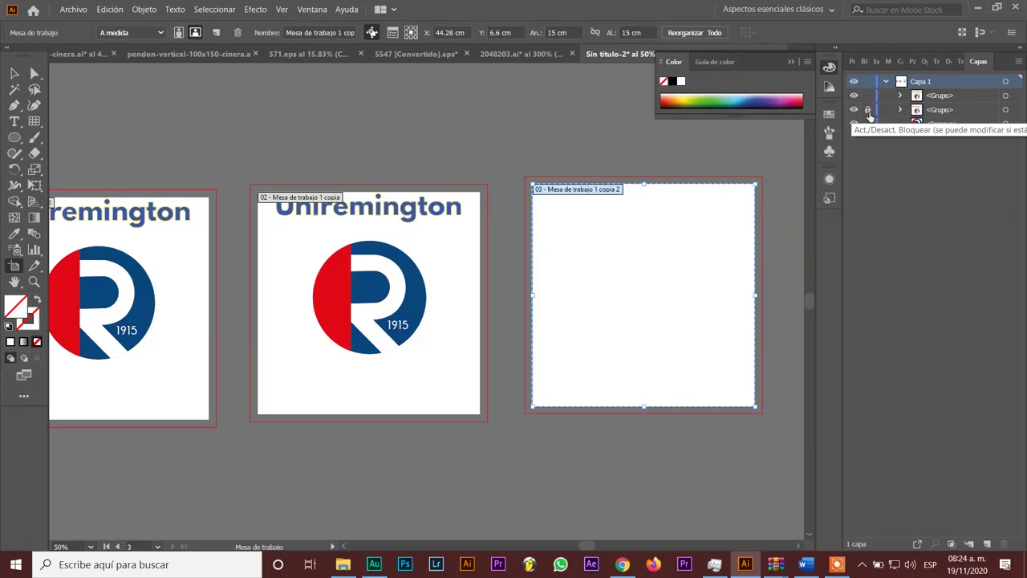
pyautogui.click(868, 110)
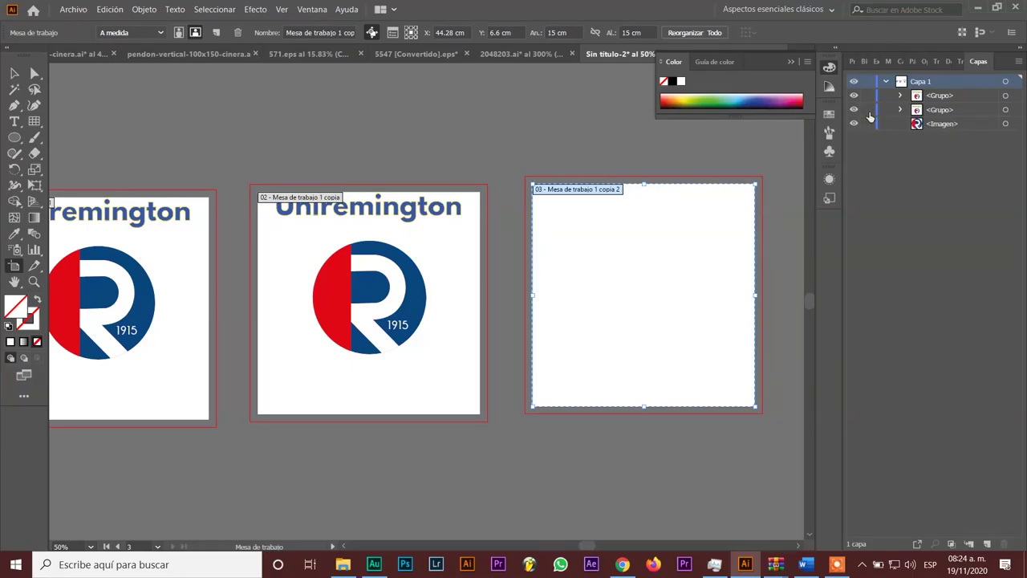
pyautogui.click(688, 34)
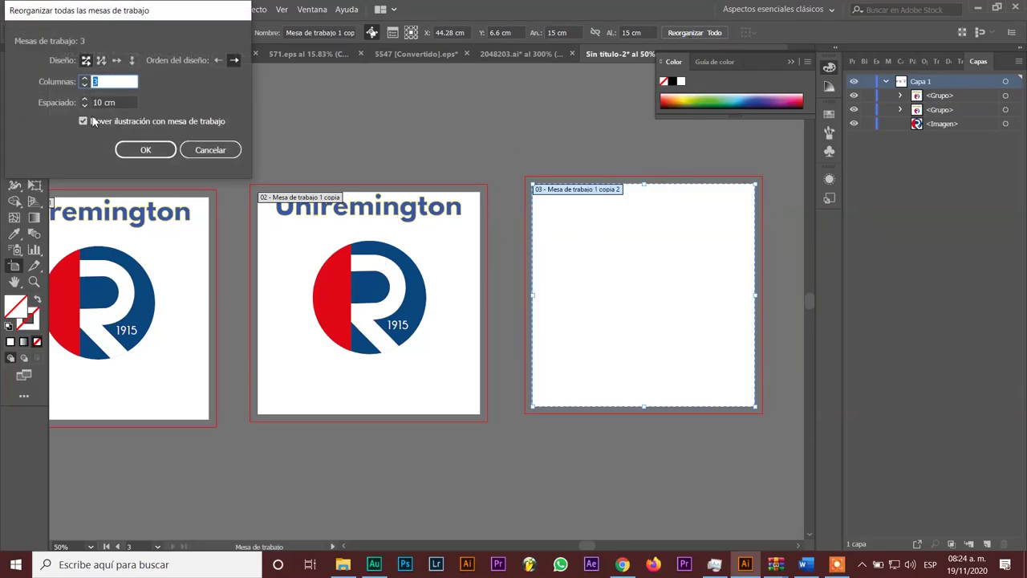
# - Arrange the three artboards in one row 10 cm apart and move the R logo image above them
pyautogui.click(145, 149)
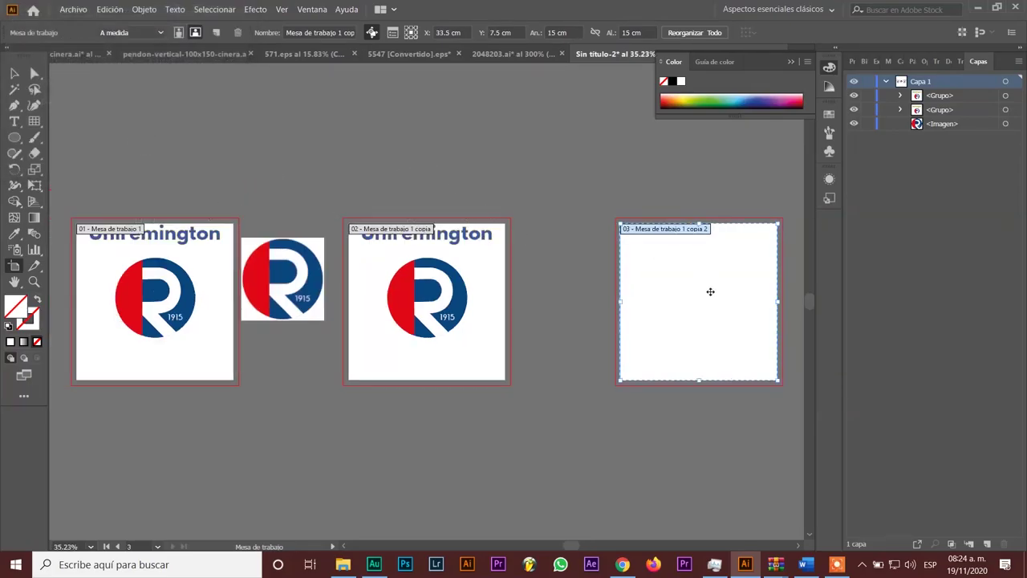
pyautogui.click(16, 74)
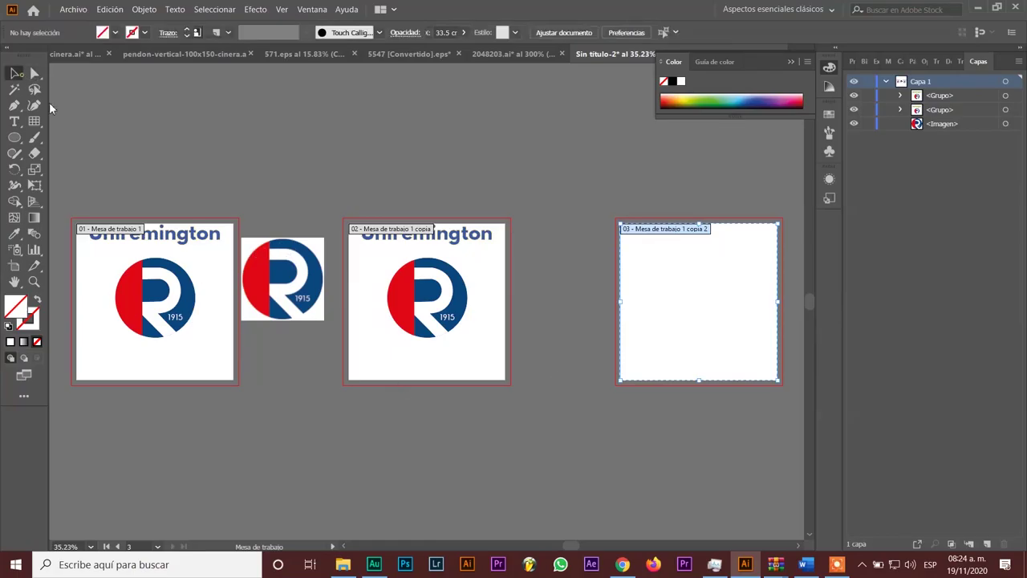
pyautogui.moveTo(309, 282); pyautogui.dragTo(350, 154)
pyautogui.click(479, 168)
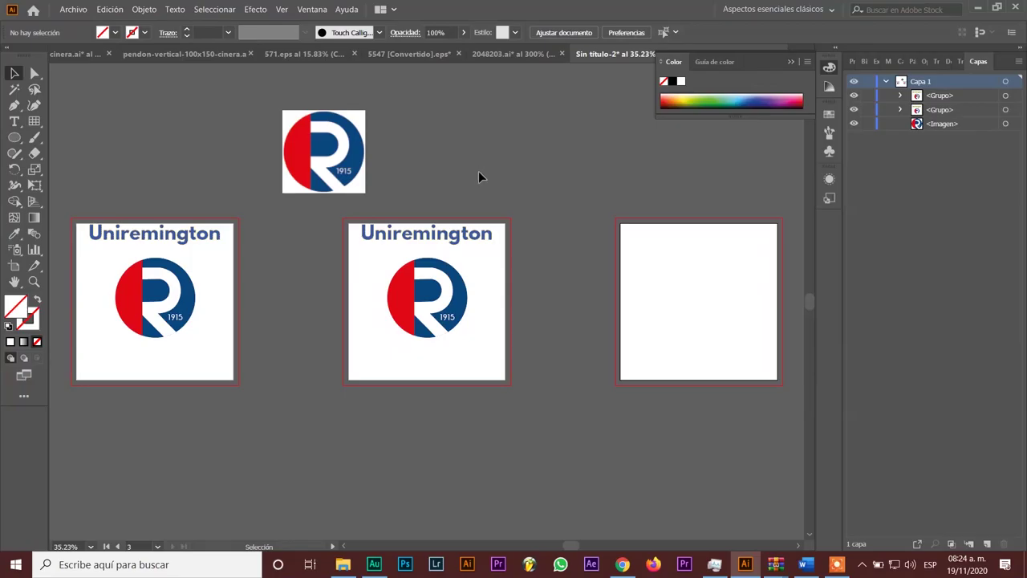
pyautogui.click(72, 9)
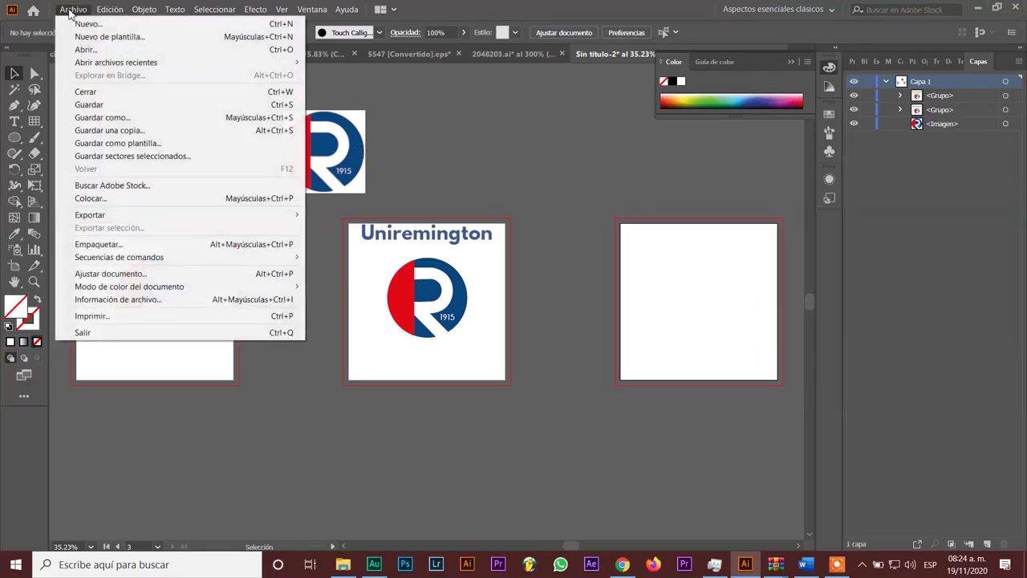
pyautogui.click(94, 27)
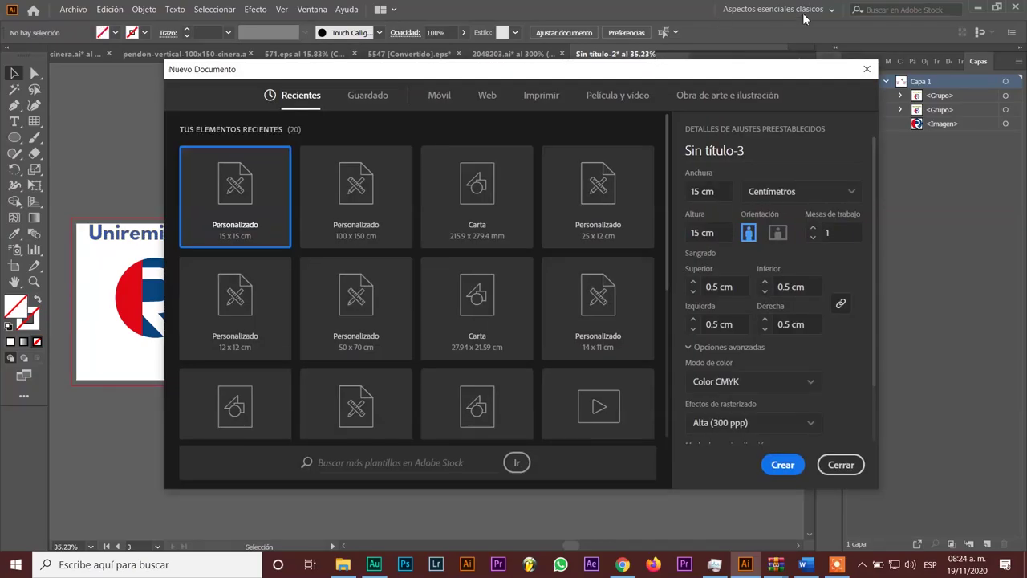
pyautogui.click(867, 70)
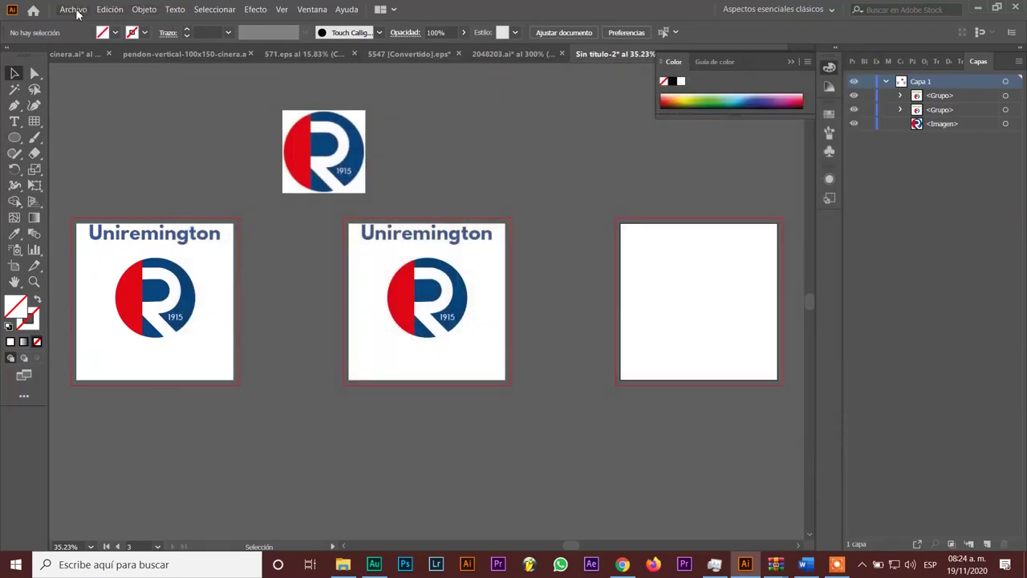
pyautogui.click(76, 11)
pyautogui.click(114, 117)
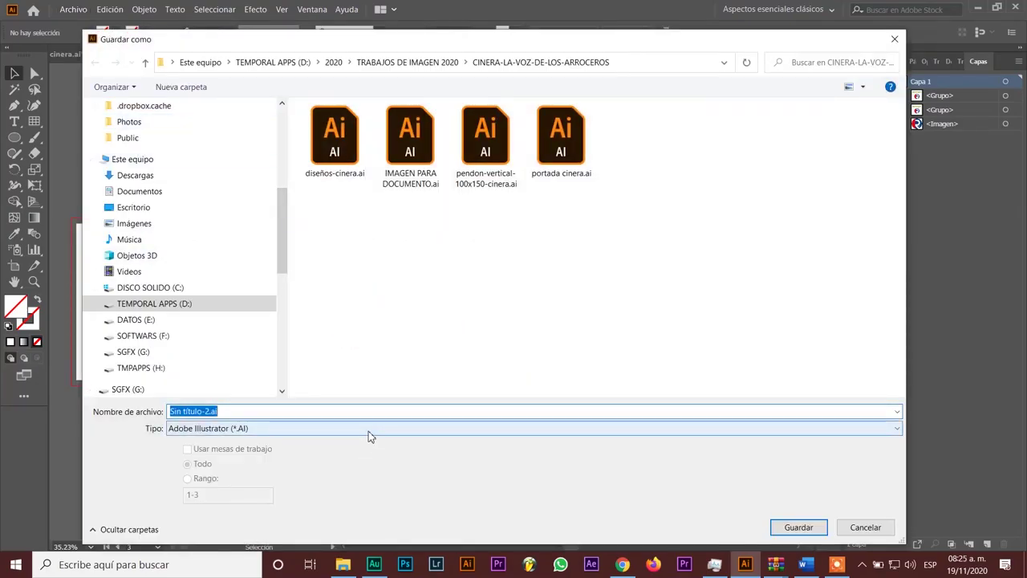
pyautogui.click(368, 431)
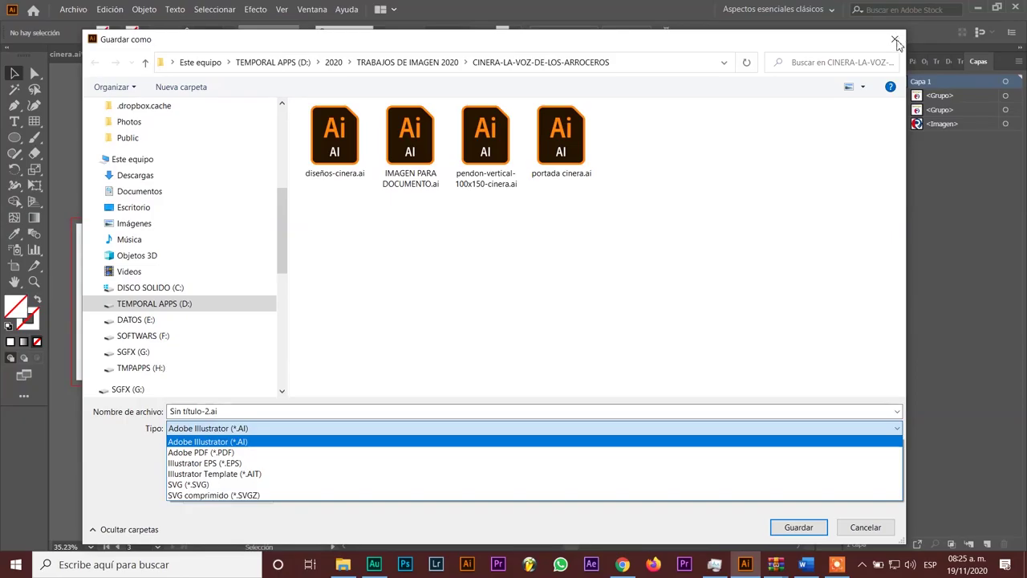
pyautogui.click(899, 46)
pyautogui.click(896, 38)
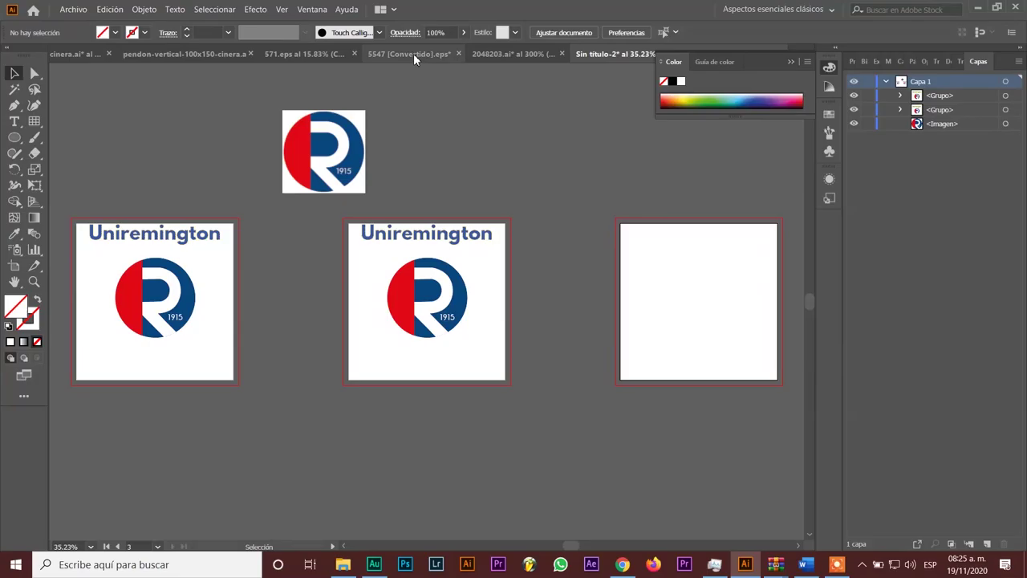
# - Switch to pendon-vertical-100x150-cinera.ai and delete the stray App Store badge
pyautogui.click(183, 57)
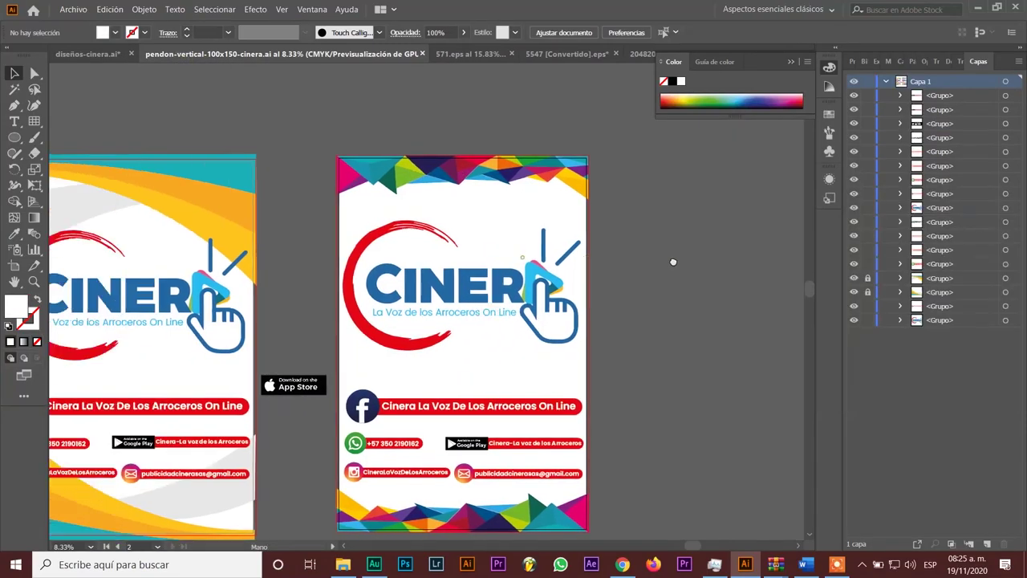
pyautogui.hscroll(-3, 522, 257)
pyautogui.hscroll(-3, 514, 313)
pyautogui.click(413, 367)
pyautogui.press('Delete')
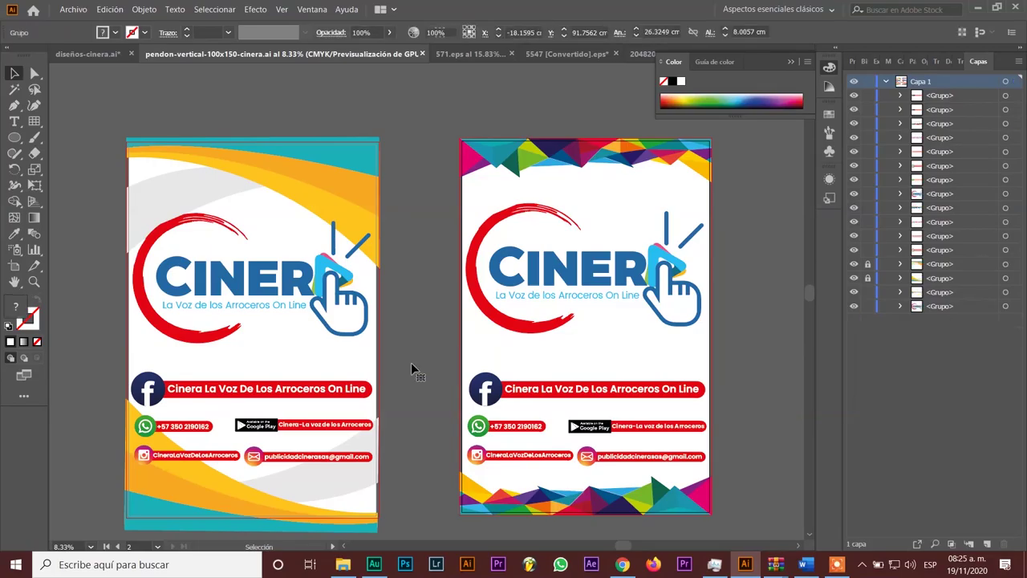
pyautogui.scroll(-1, 353, 124)
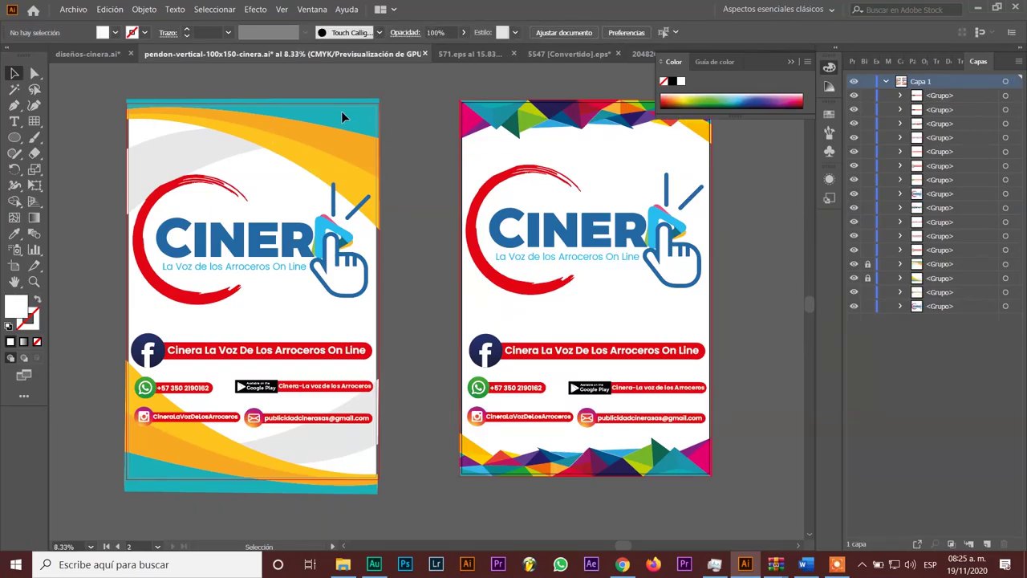
# - Check the Guardar como format options, keep Adobe Illustrator, and cancel without saving
pyautogui.click(72, 9)
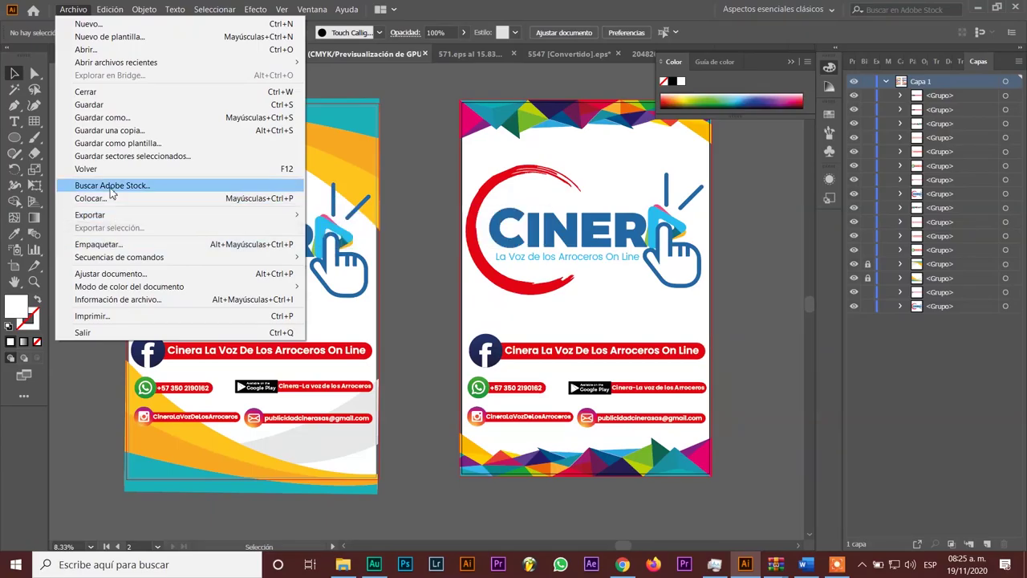
pyautogui.click(119, 120)
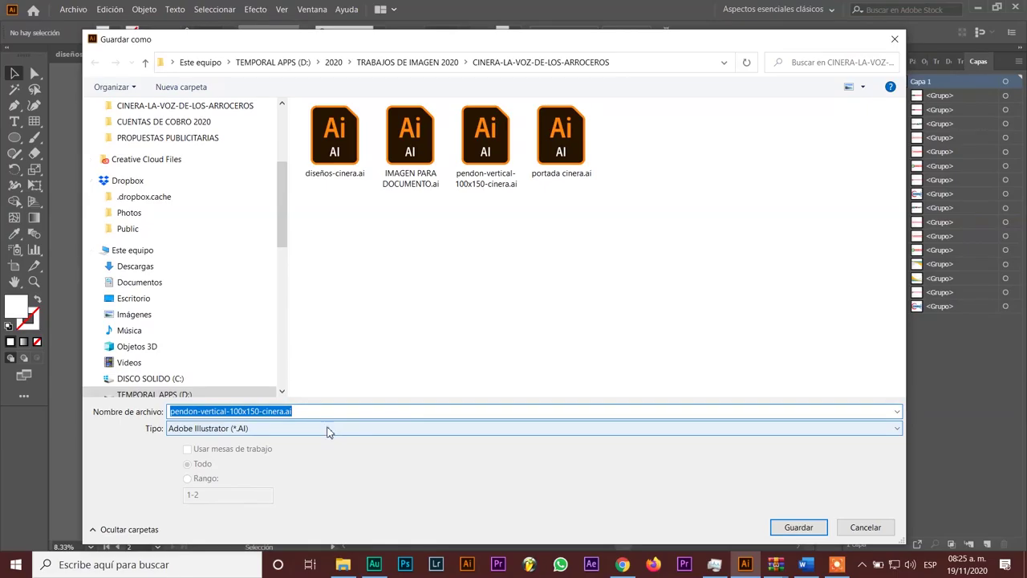
pyautogui.click(329, 428)
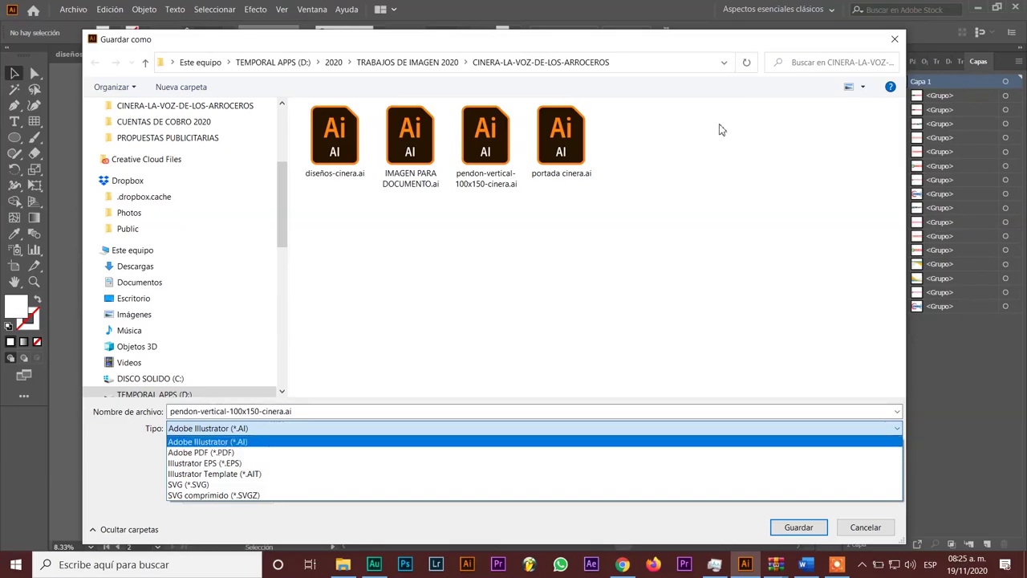
pyautogui.click(899, 40)
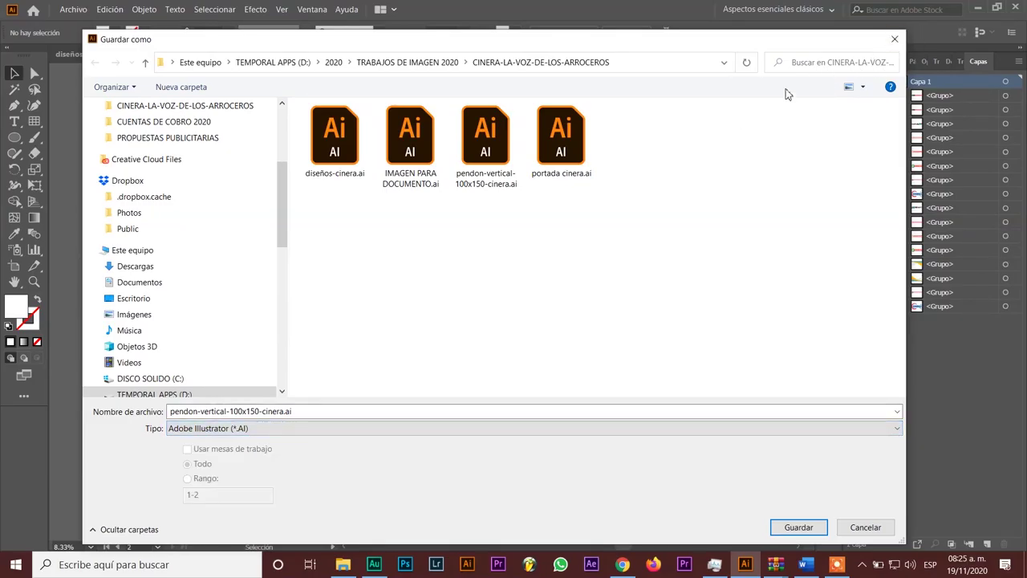
pyautogui.click(895, 39)
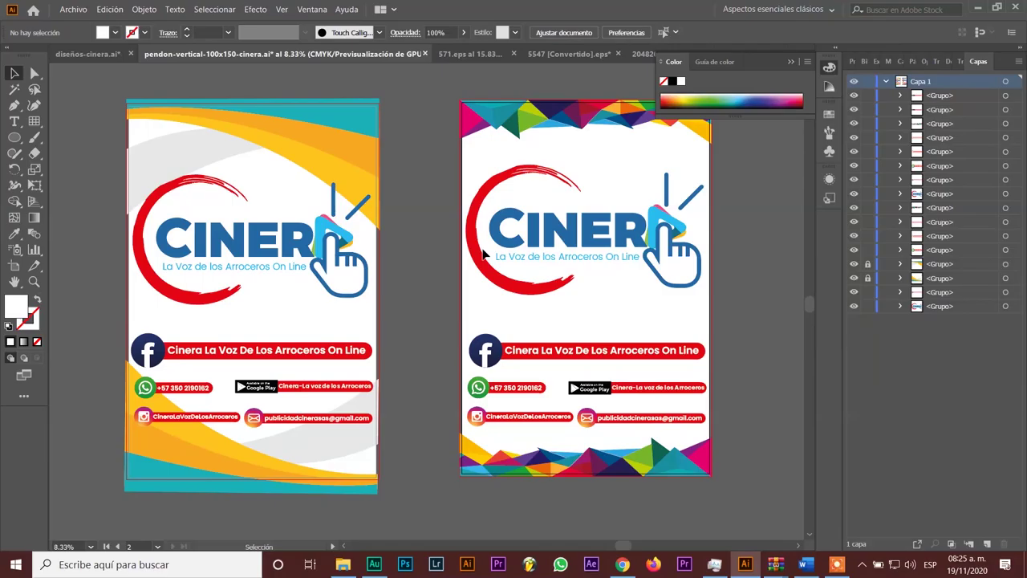
# - Drill into the nested button group and start editing the red bar's Cinera text
pyautogui.doubleClick(325, 384)
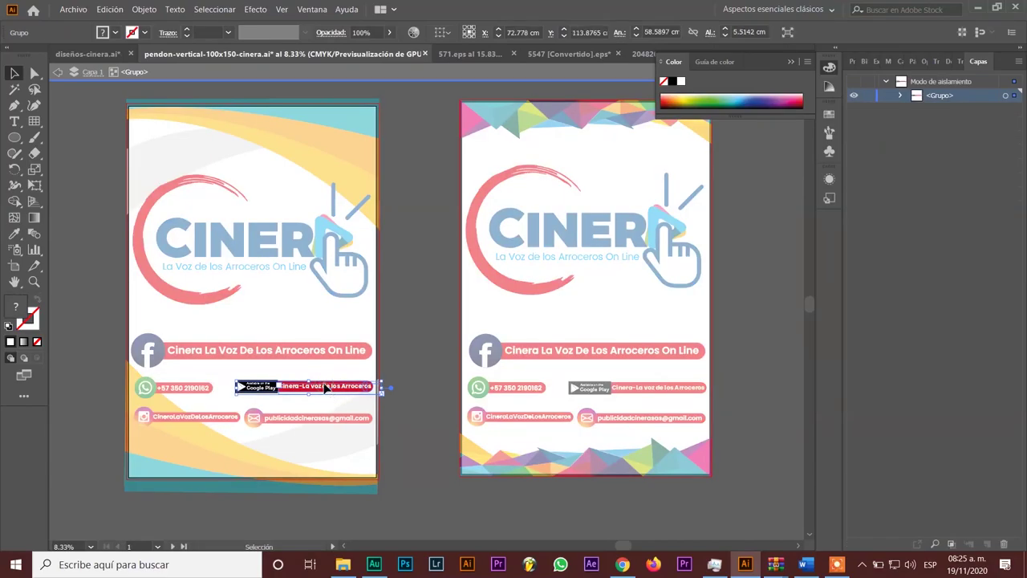
pyautogui.doubleClick(326, 388)
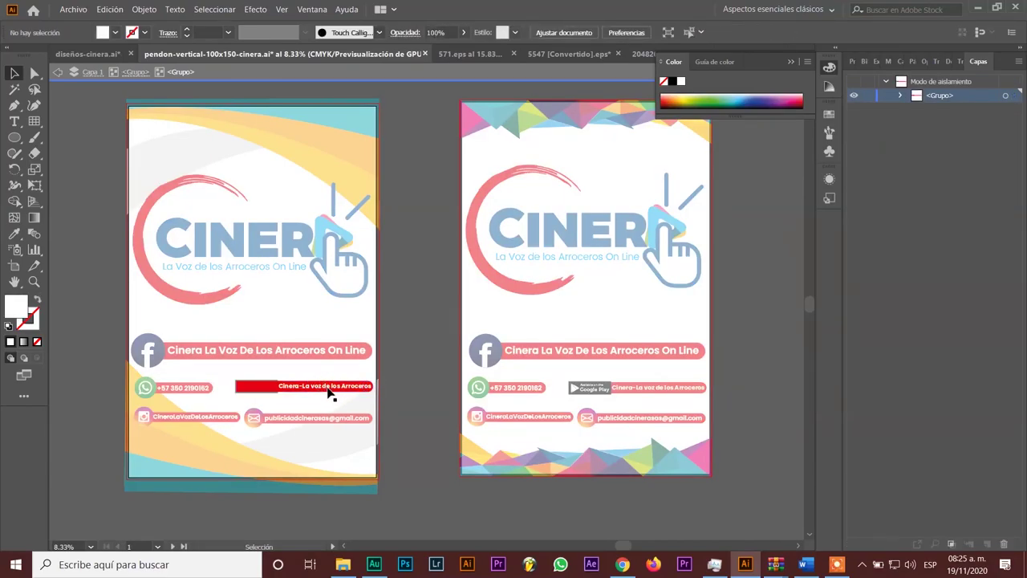
pyautogui.click(329, 389)
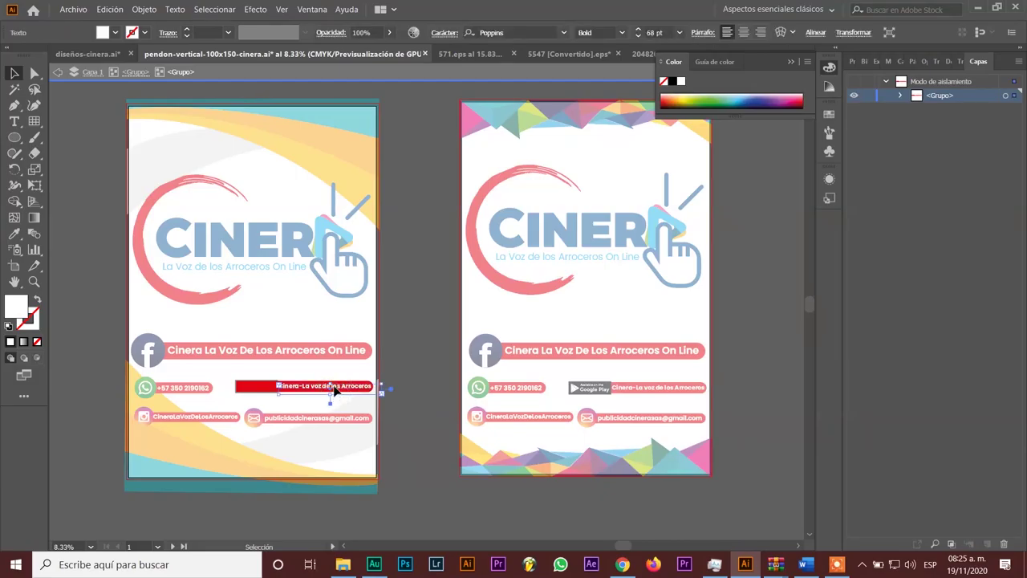
pyautogui.doubleClick(336, 389)
# - Retype the 'l' so the text reads 'Cinera-La voz de los Arroceros', then zoom out
pyautogui.moveTo(343, 387); pyautogui.dragTo(332, 387)
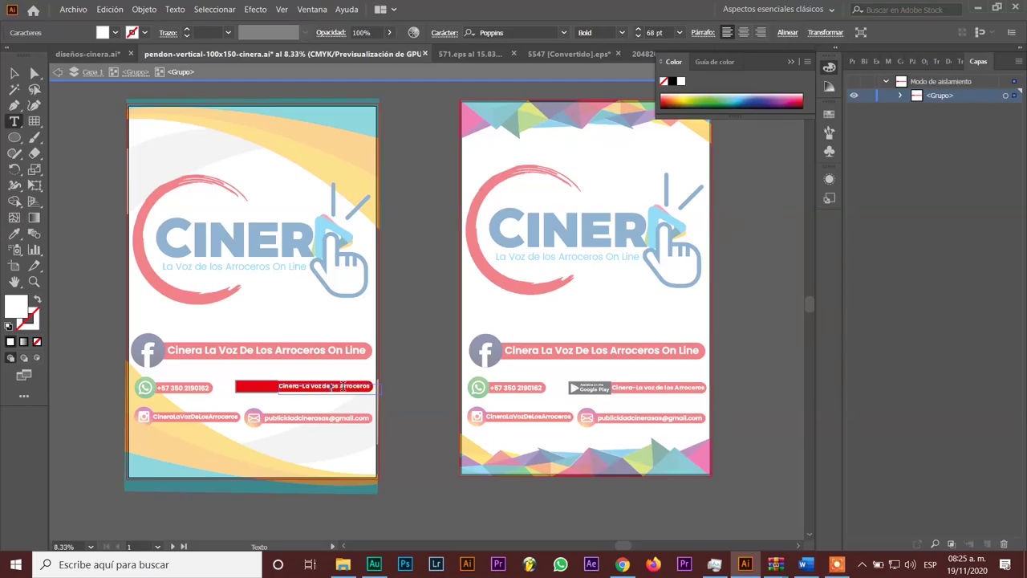
pyautogui.press('BackSpace')
pyautogui.hotkey('ctrl', '+')
pyautogui.hotkey('ctrl', '+')
pyautogui.hotkey('ctrl', '+')
pyautogui.hotkey('ctrl', '+')
pyautogui.hotkey('ctrl', '+')
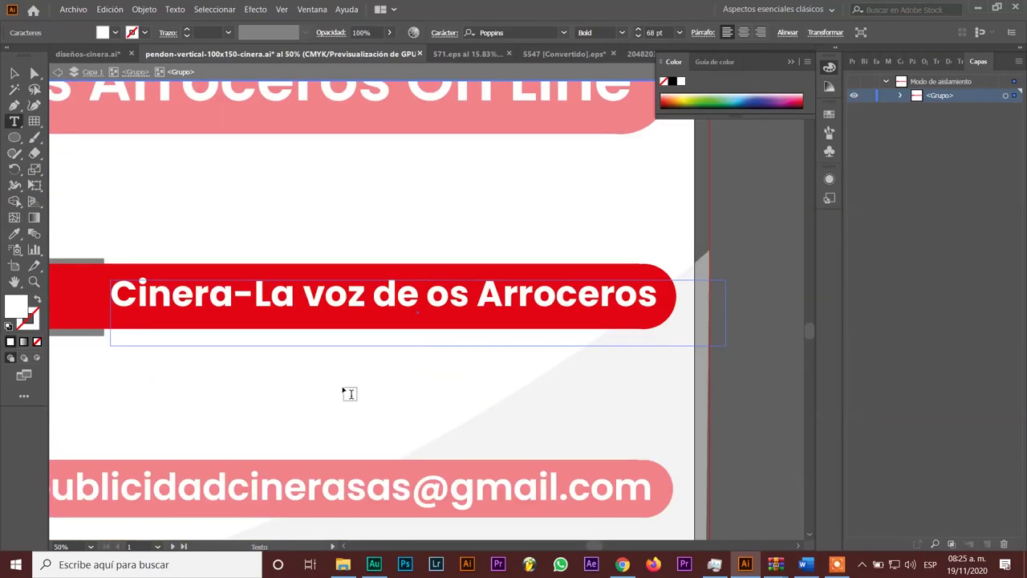
pyautogui.write('l')
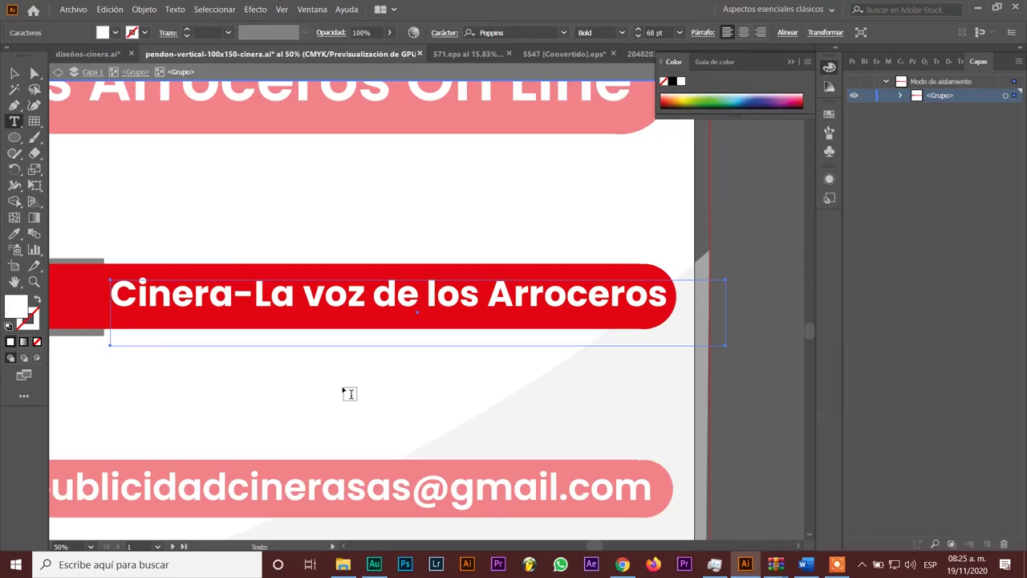
pyautogui.press('BackSpace')
pyautogui.write('j')
pyautogui.press('BackSpace')
pyautogui.write('l')
pyautogui.click(15, 73)
pyautogui.click(299, 229)
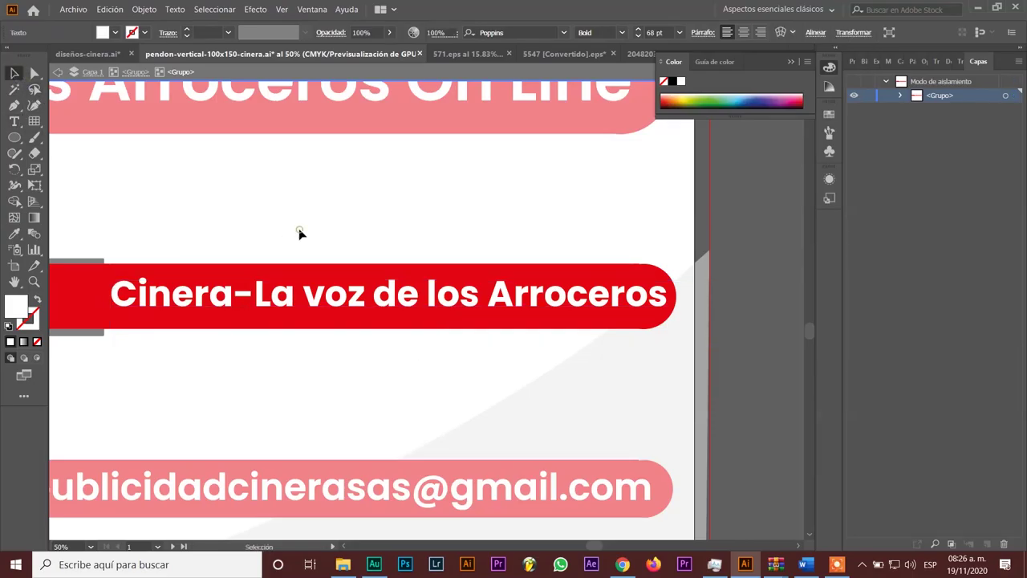
pyautogui.hotkey('ctrl', '-')
pyautogui.hotkey('ctrl', '-')
pyautogui.hotkey('ctrl', '-')
pyautogui.hotkey('ctrl', '-')
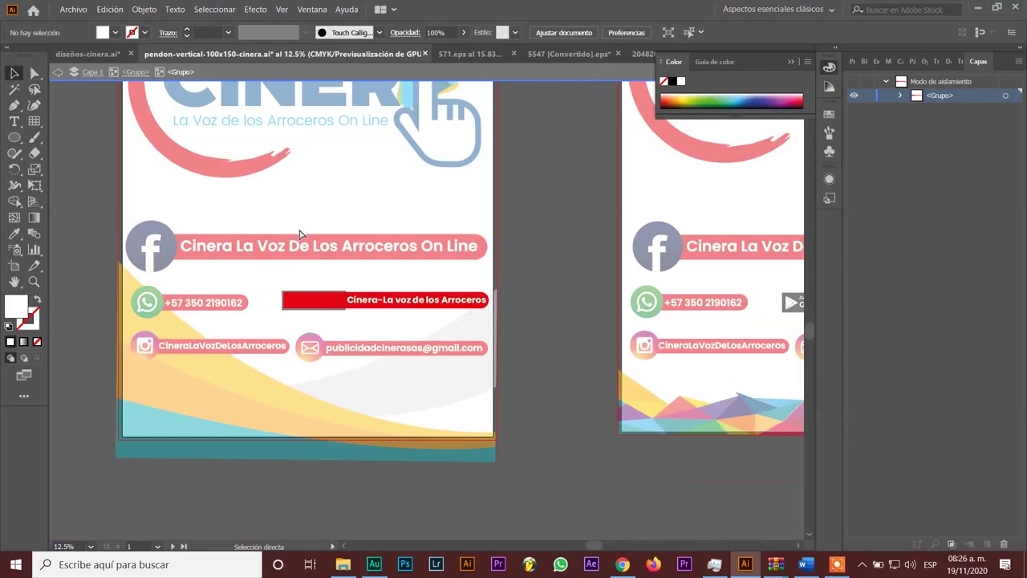
pyautogui.hotkey('ctrl', '-')
# - Convert the left banner's text to outlines with Texto > Crear contornos
pyautogui.doubleClick(187, 231)
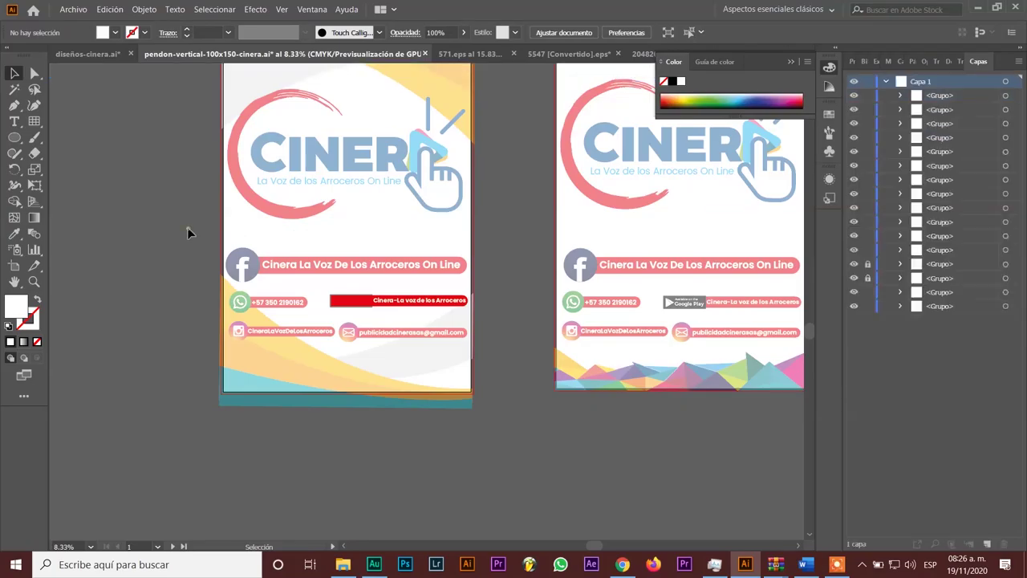
pyautogui.scroll(2, 193, 252)
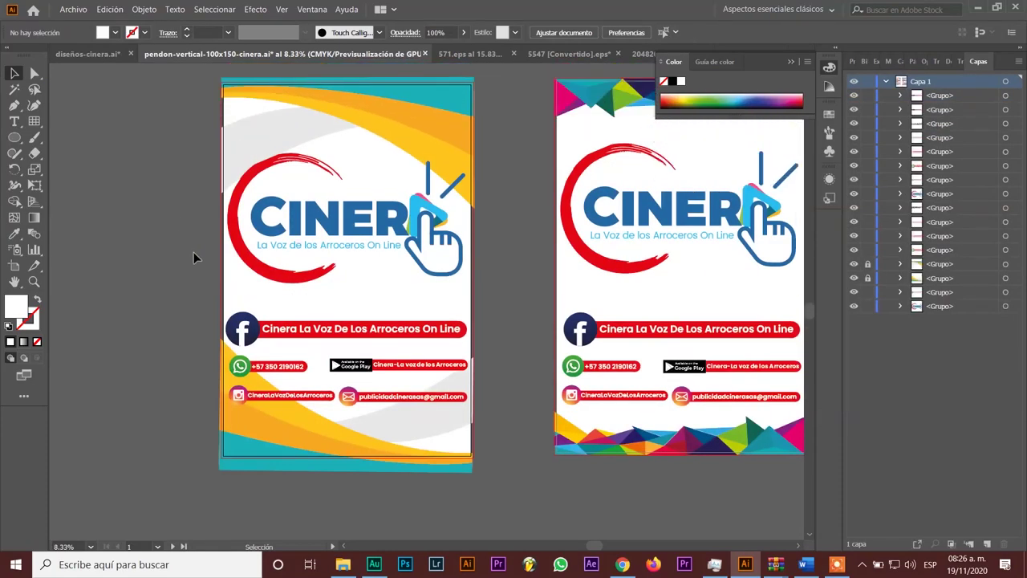
pyautogui.hotkey('ctrl', '-')
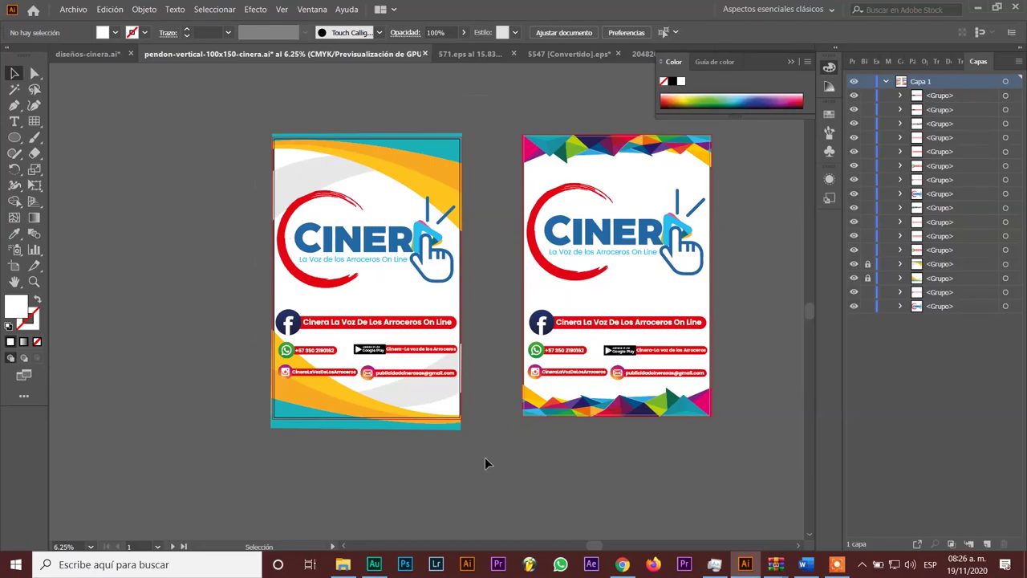
pyautogui.hotkey('ctrl', 'z')
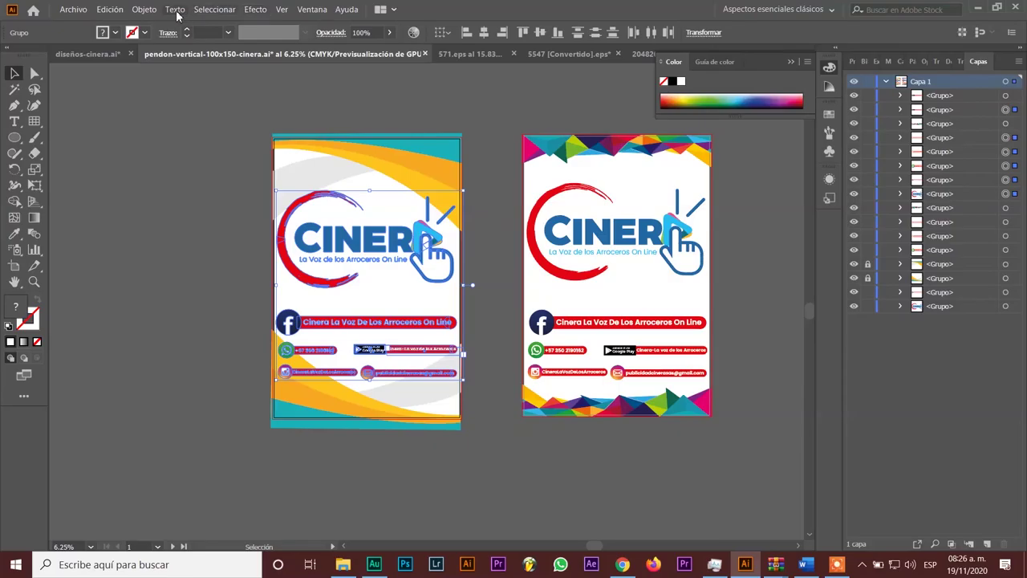
pyautogui.click(175, 9)
pyautogui.click(217, 215)
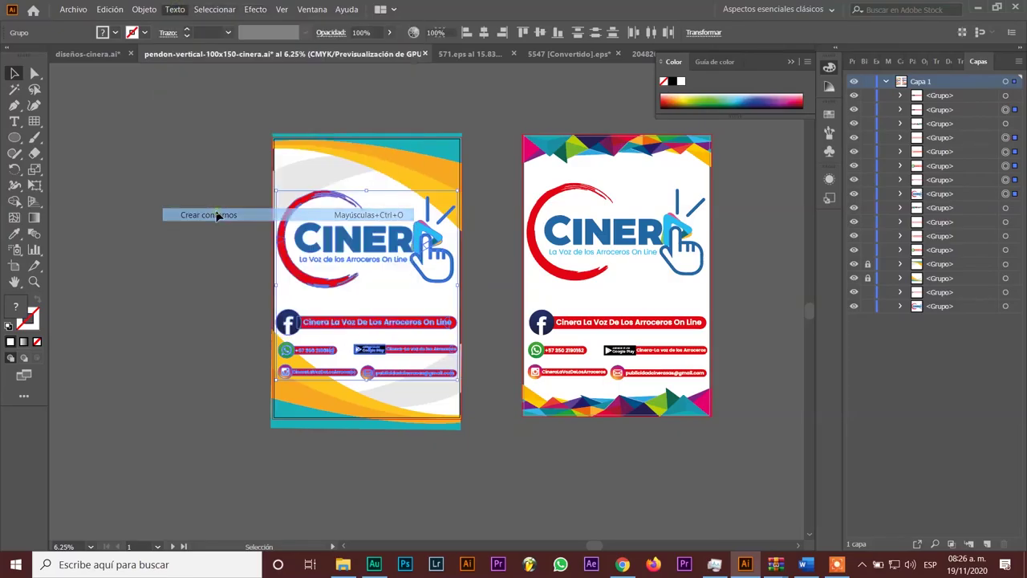
pyautogui.click(504, 153)
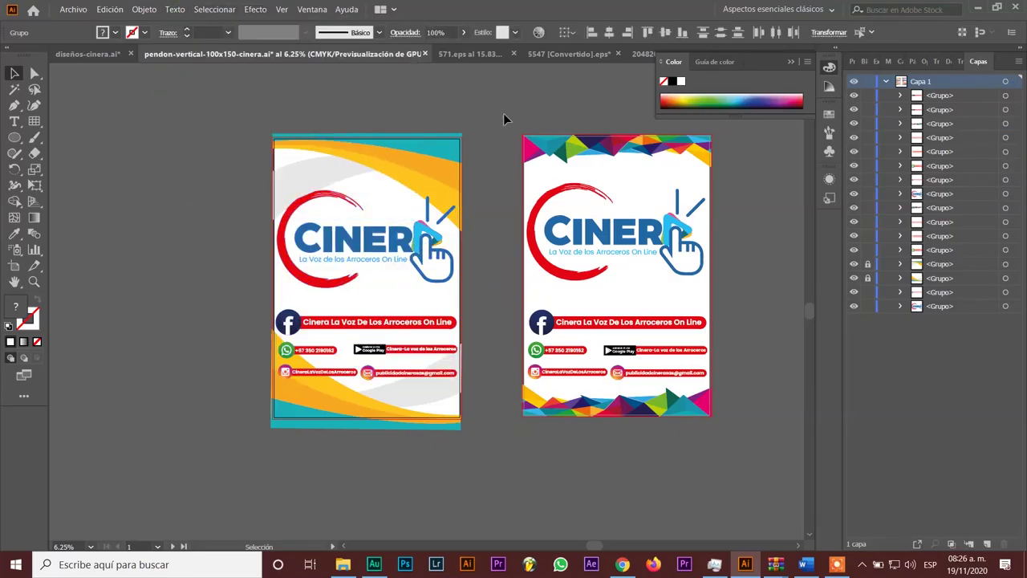
# - Convert the right banner's text to outlines the same way
pyautogui.click(650, 360)
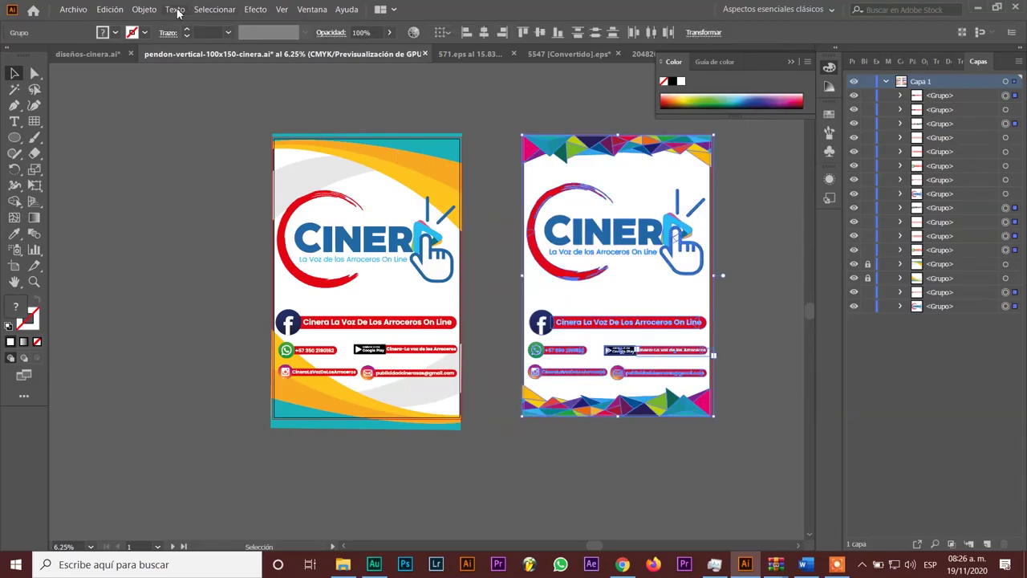
pyautogui.click(175, 9)
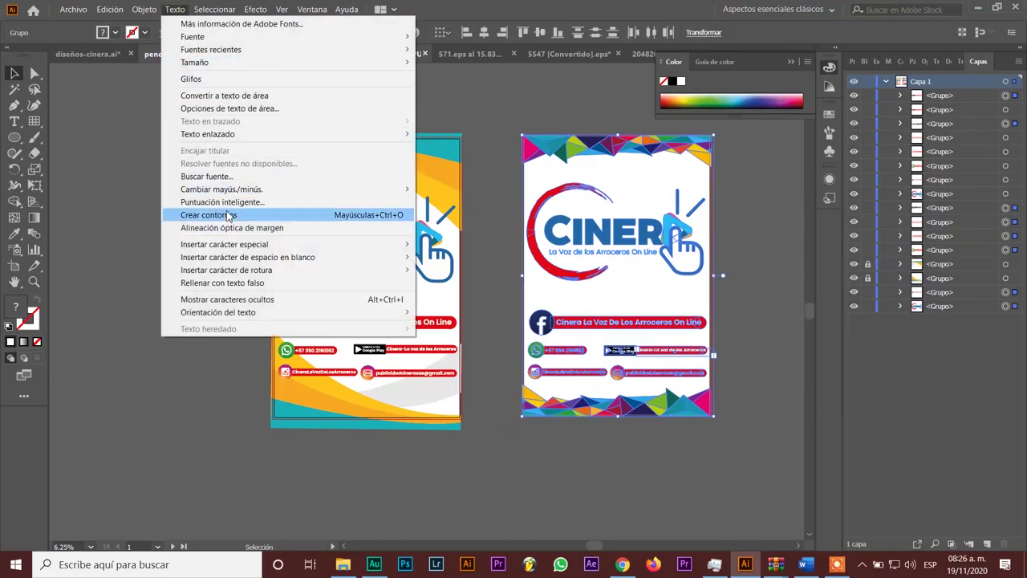
pyautogui.click(229, 215)
pyautogui.click(190, 314)
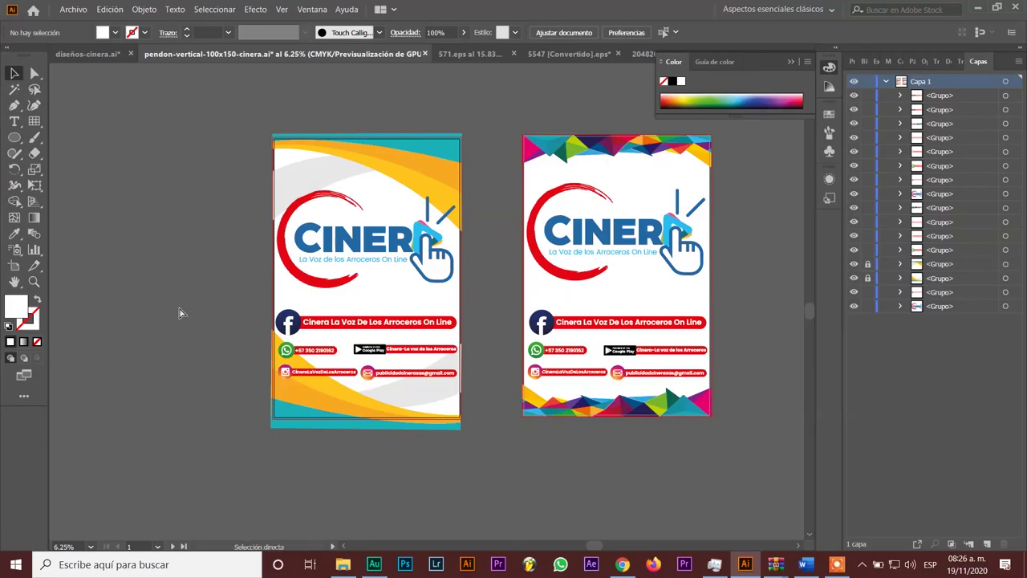
# - Zoom in on the 'Cinera La Voz De Los Arroceros' bar to check the outlined letters, then zoom out
pyautogui.hotkey('ctrl', '+')
pyautogui.hotkey('ctrl', '+')
pyautogui.hotkey('ctrl', '+')
pyautogui.hotkey('ctrl', '+')
pyautogui.moveTo(180, 309); pyautogui.dragTo(500, 256)
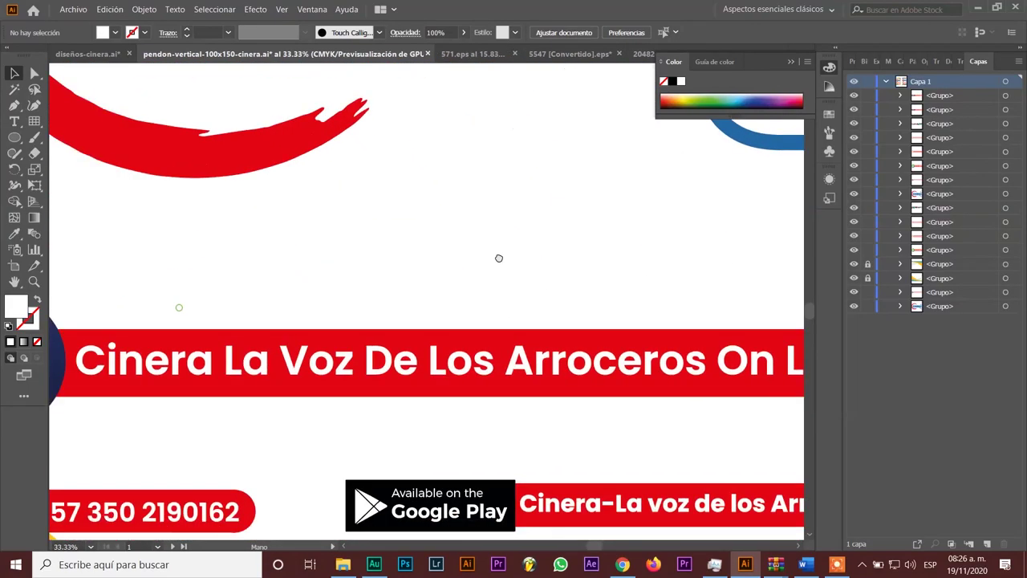
pyautogui.moveTo(360, 268); pyautogui.dragTo(370, 225)
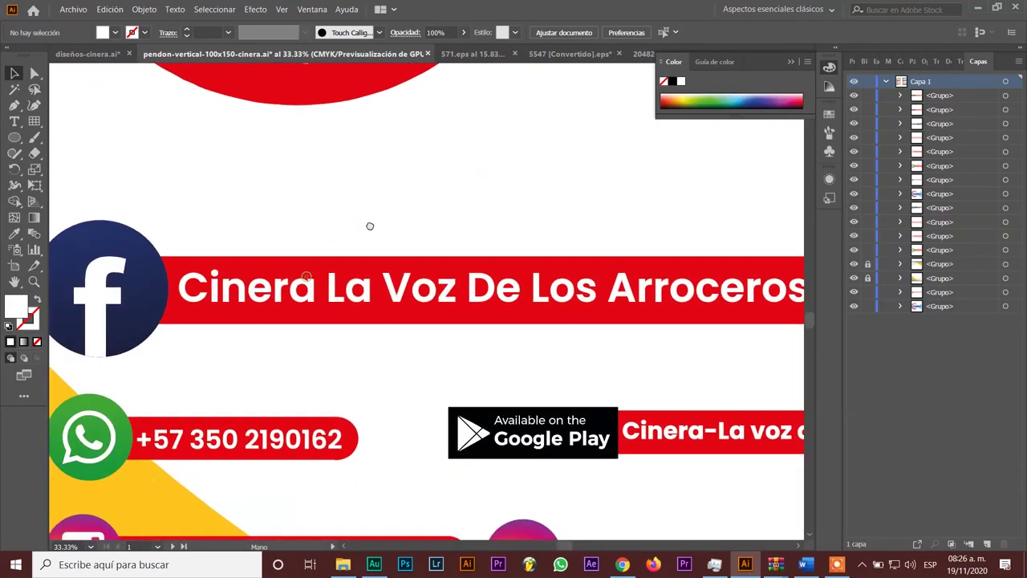
pyautogui.doubleClick(313, 285)
pyautogui.click(313, 286)
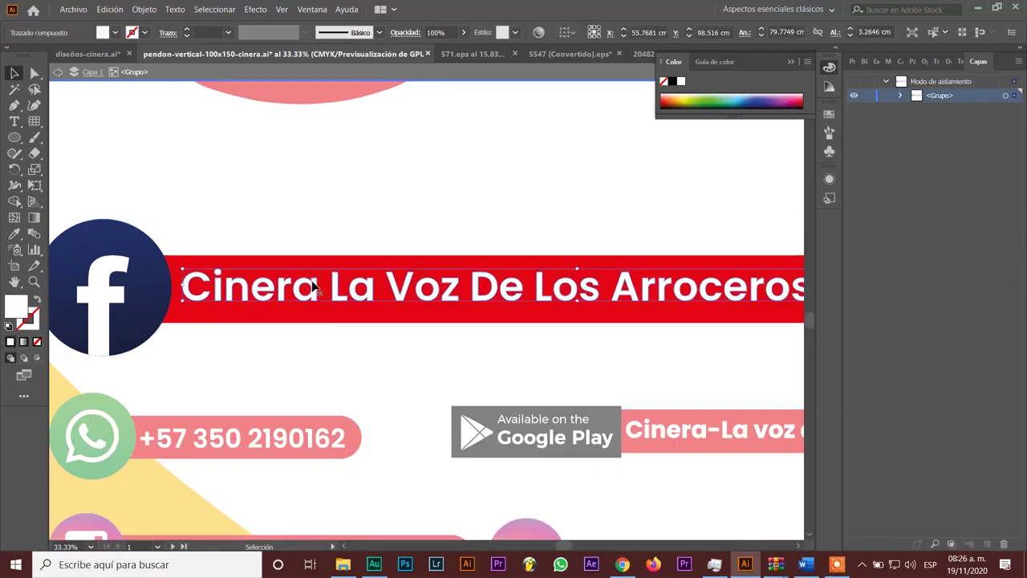
pyautogui.doubleClick(313, 285)
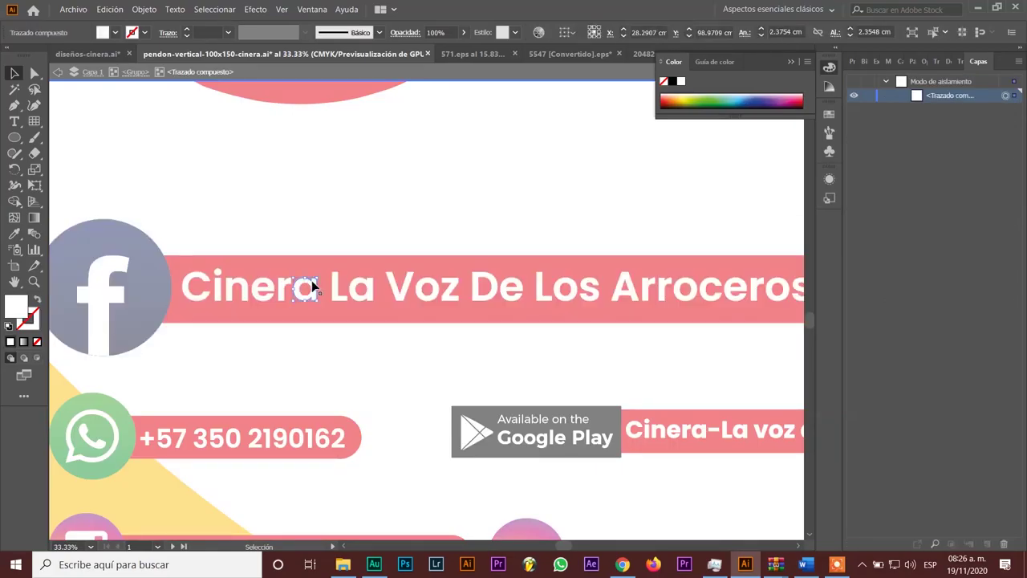
pyautogui.click(339, 293)
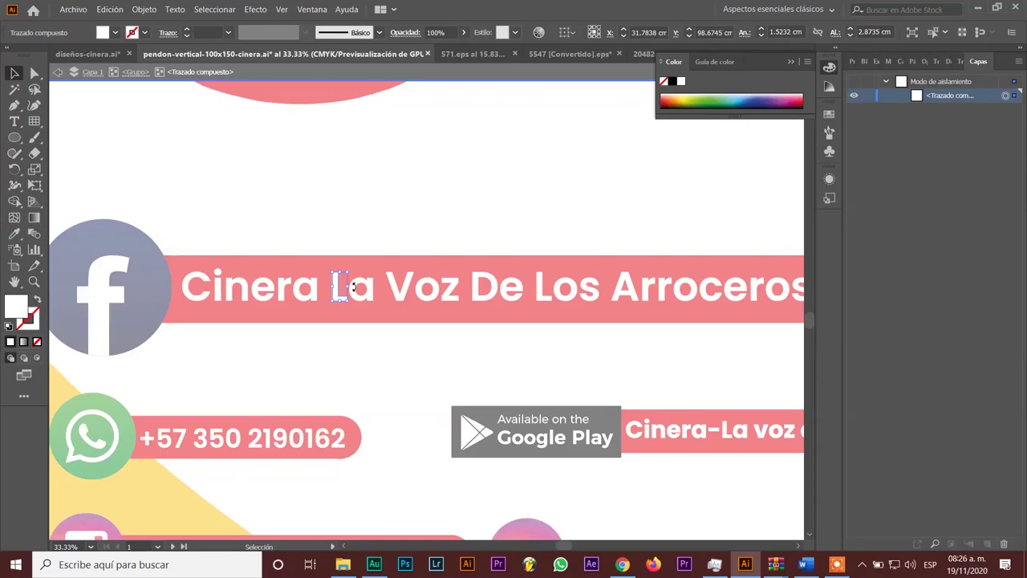
pyautogui.click(363, 290)
pyautogui.click(407, 289)
pyautogui.doubleClick(407, 351)
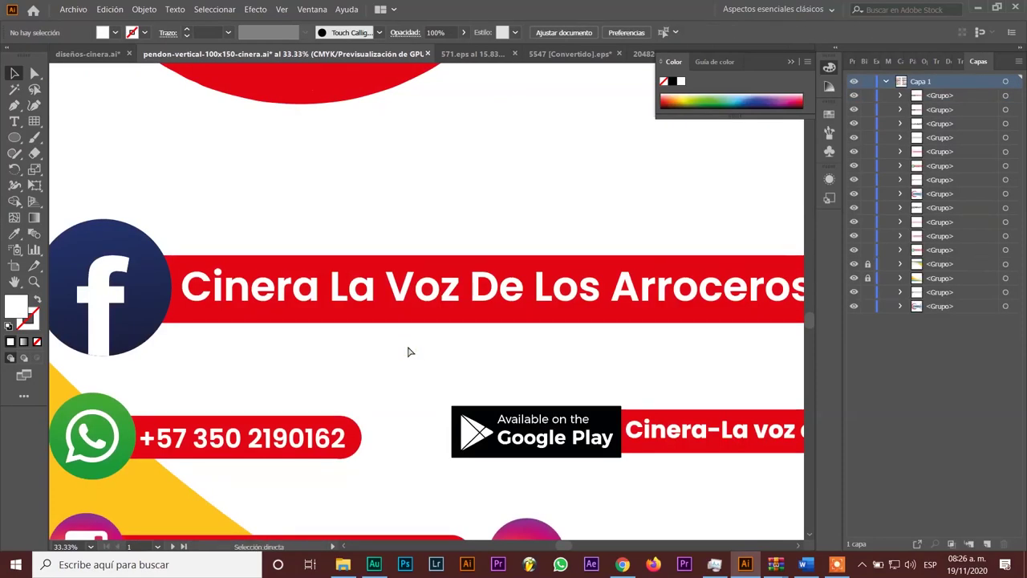
pyautogui.hotkey('ctrl', '-')
pyautogui.hotkey('ctrl', '-')
pyautogui.hotkey('ctrl', '-')
pyautogui.hotkey('ctrl', '-')
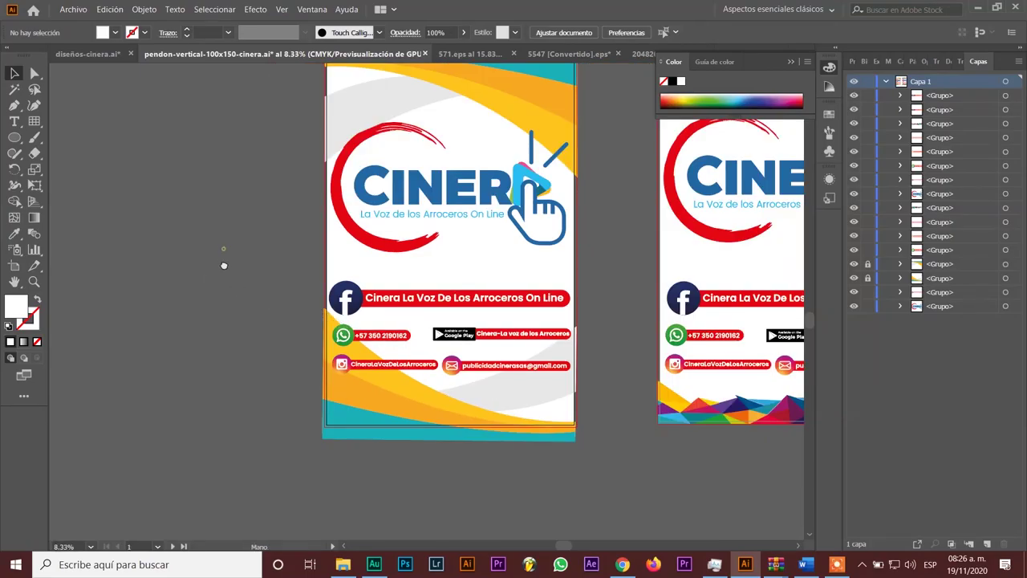
pyautogui.moveTo(224, 264); pyautogui.dragTo(76, 295)
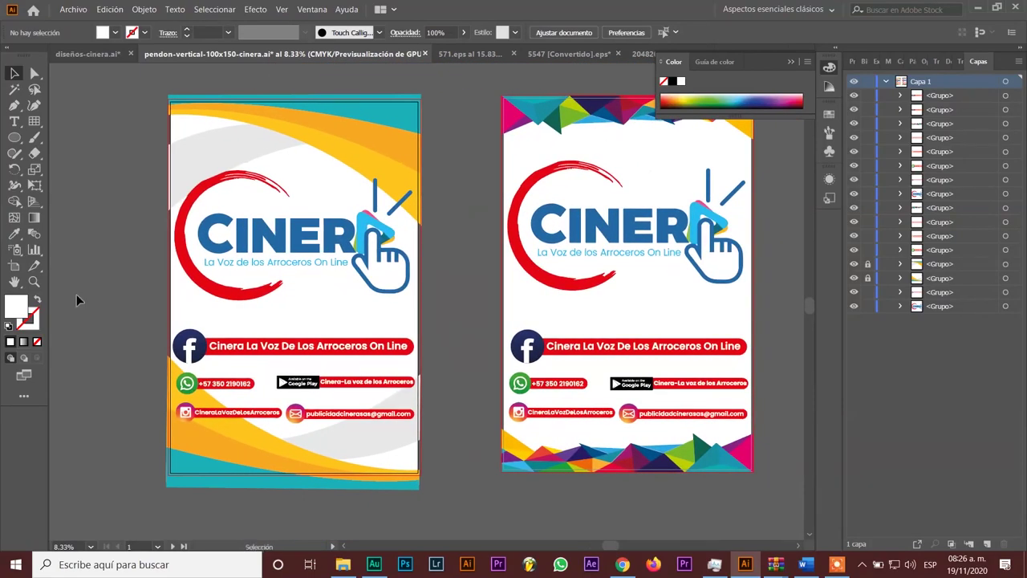
# - Start a Save As and set the file type to Adobe PDF
pyautogui.click(70, 10)
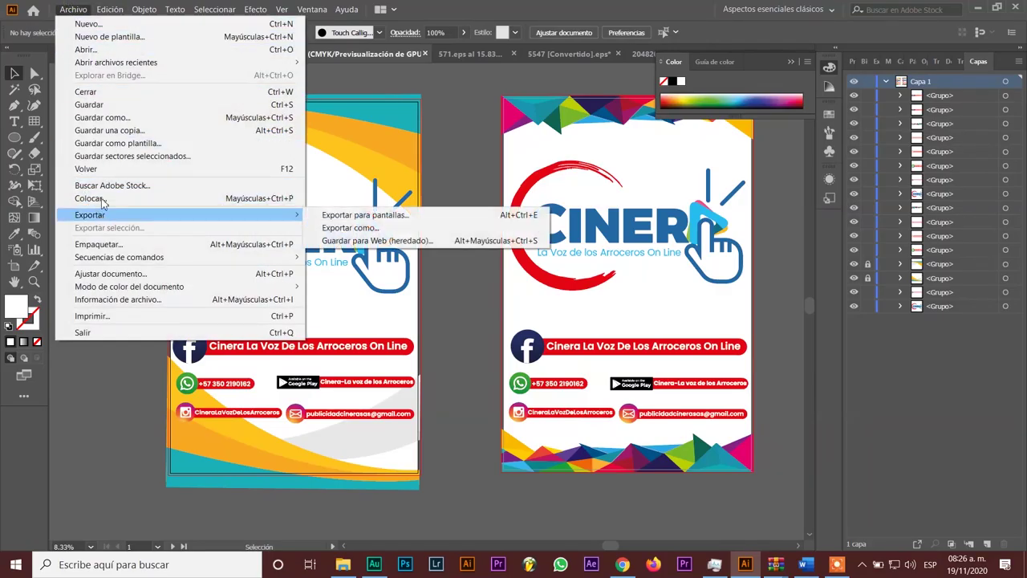
pyautogui.click(102, 118)
pyautogui.click(288, 431)
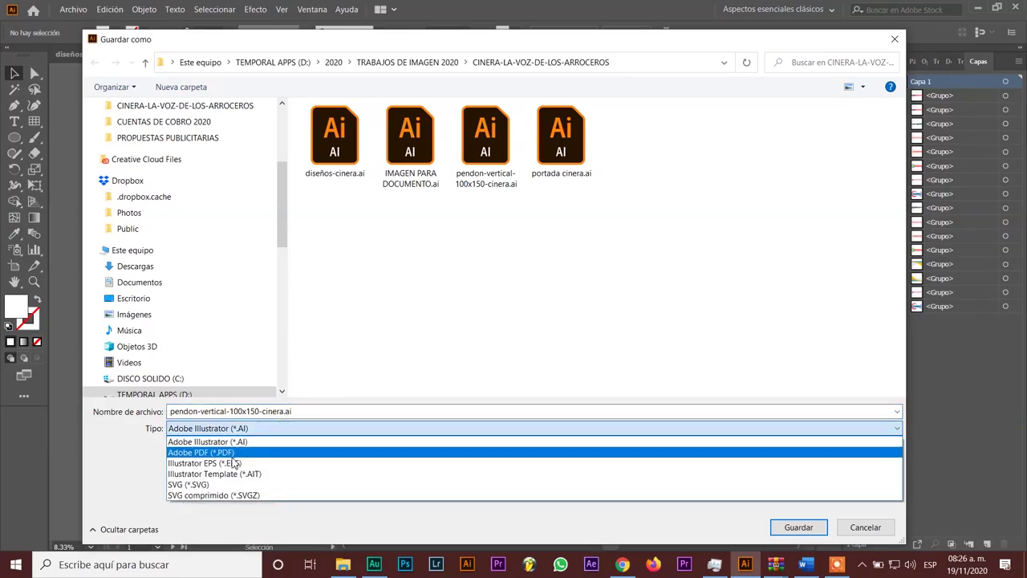
pyautogui.click(233, 456)
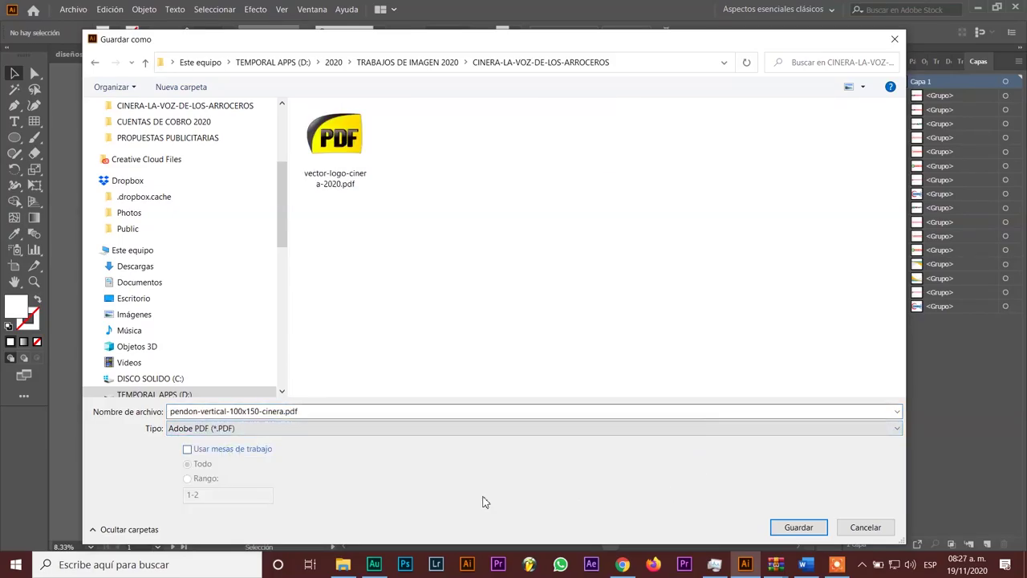
# - Save pendon-vertical-100x150-cinera.pdf with Use Artboards left off, using the default PDF preset
pyautogui.click(188, 450)
pyautogui.click(187, 451)
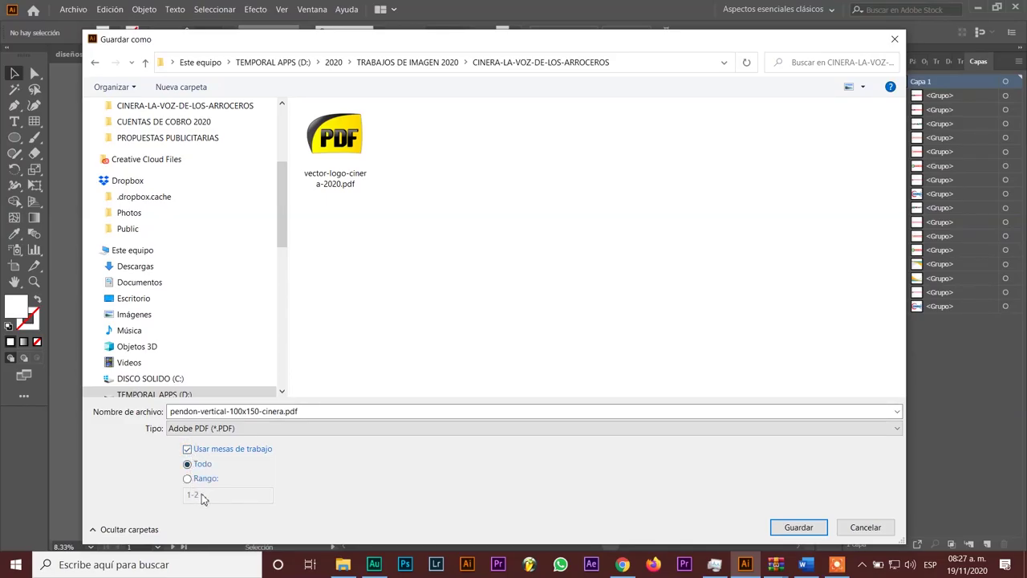
pyautogui.click(188, 449)
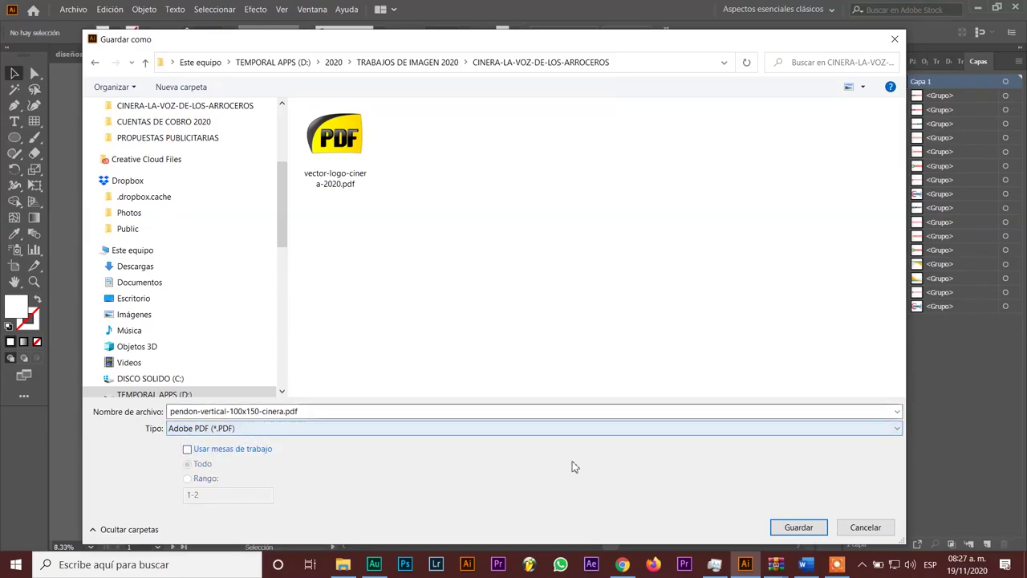
pyautogui.click(802, 529)
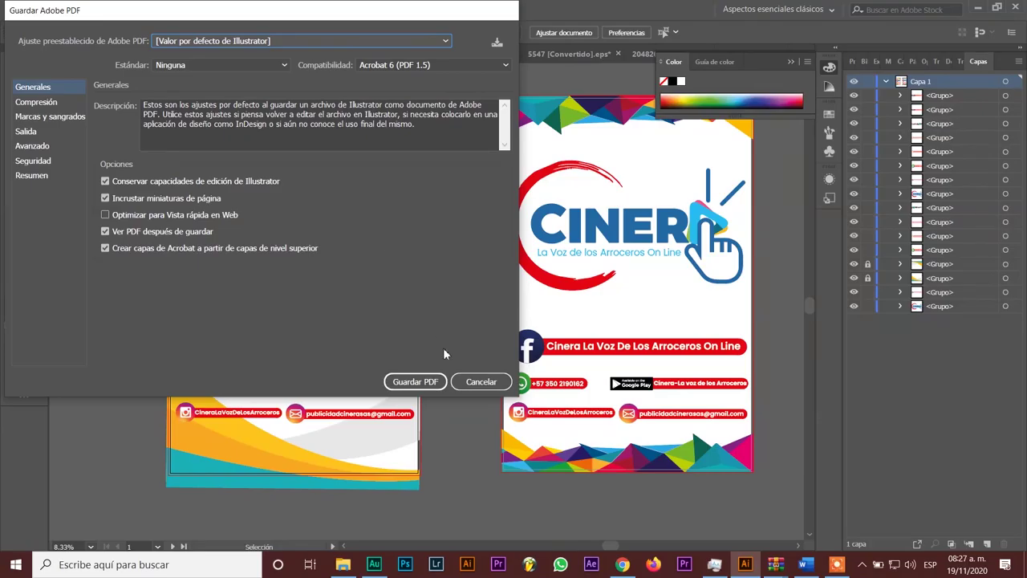
pyautogui.click(429, 384)
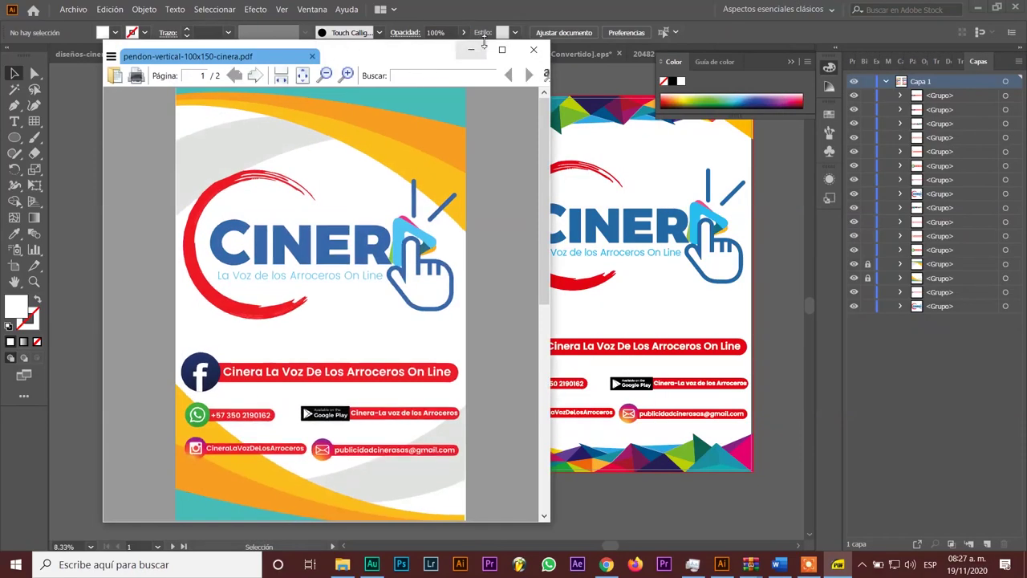
# - Maximize SumatraPDF, scroll through pages 1 and 2 and back, then close the viewer
pyautogui.click(501, 50)
pyautogui.scroll(-3, 448, 187)
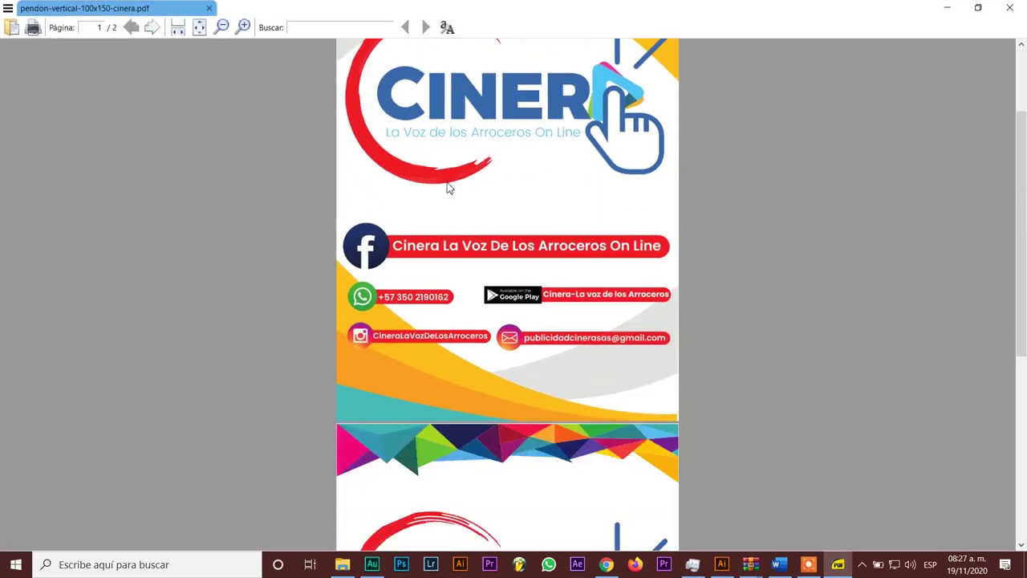
pyautogui.scroll(-2, 448, 187)
pyautogui.scroll(-1, 448, 187)
pyautogui.scroll(-3, 448, 187)
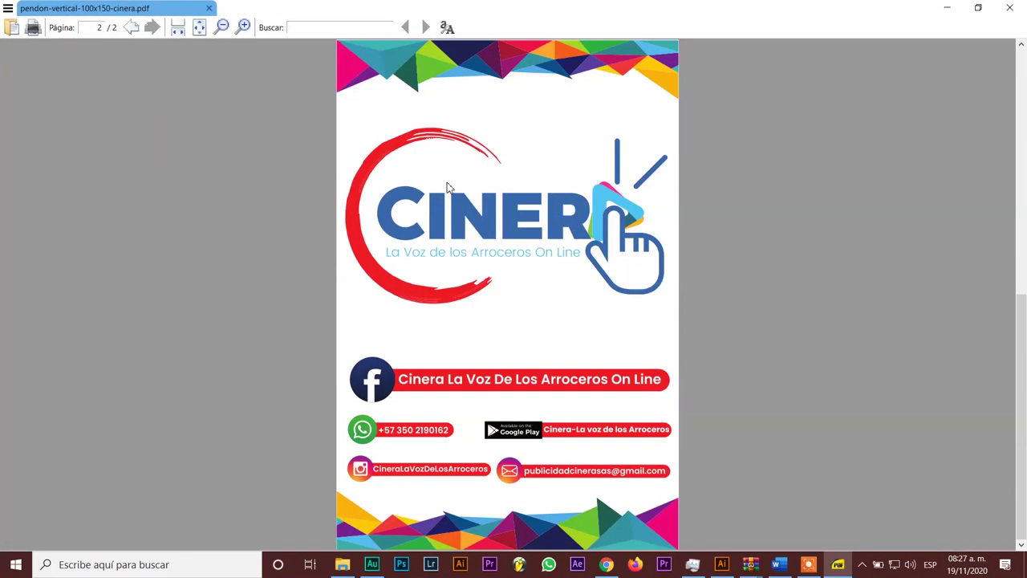
pyautogui.scroll(5, 448, 187)
pyautogui.scroll(3, 447, 187)
pyautogui.scroll(1, 447, 187)
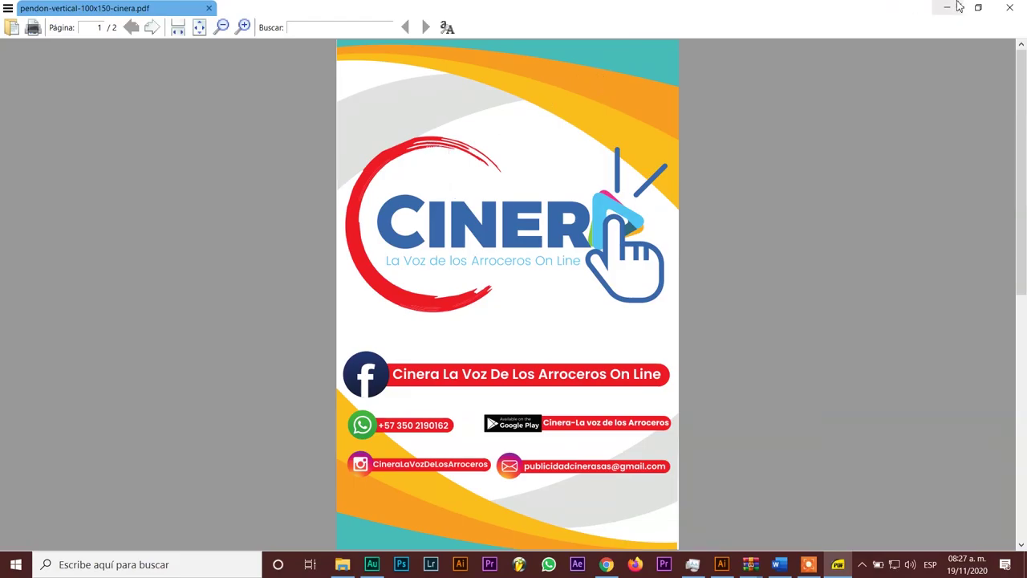
pyautogui.click(1009, 10)
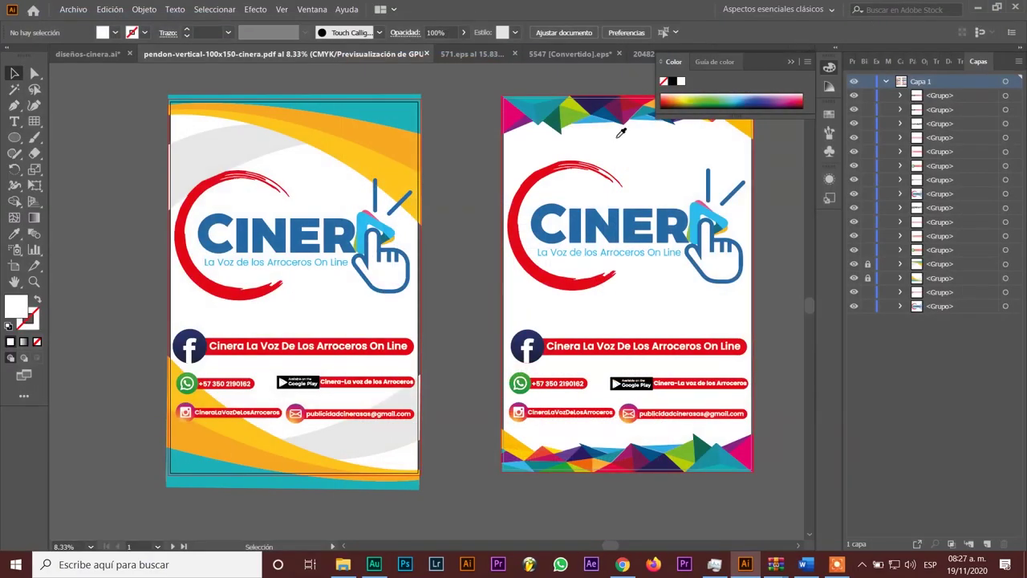
# - From the project folder, open the banner PDF in Adobe Illustrator
pyautogui.click(343, 564)
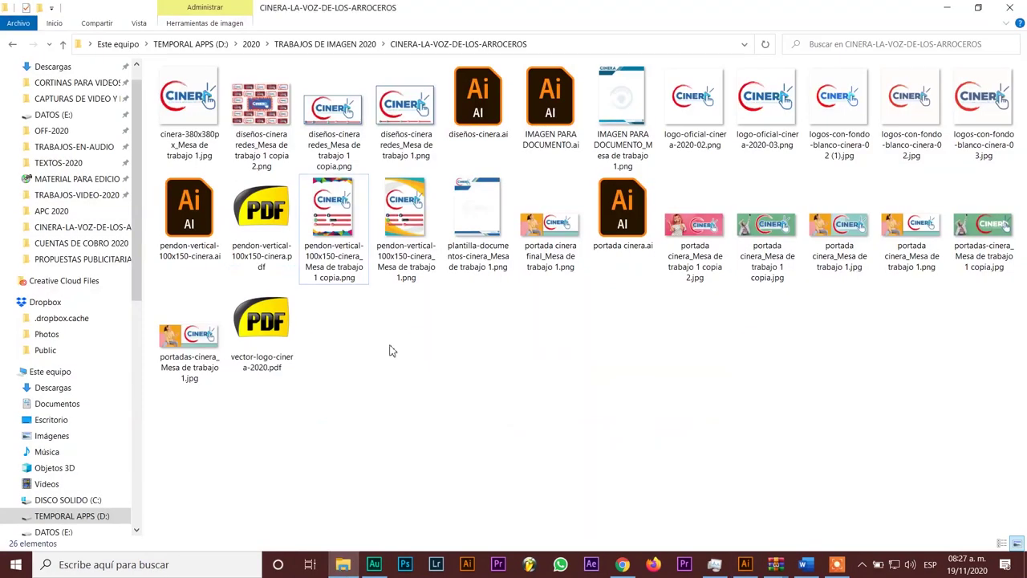
pyautogui.click(278, 228)
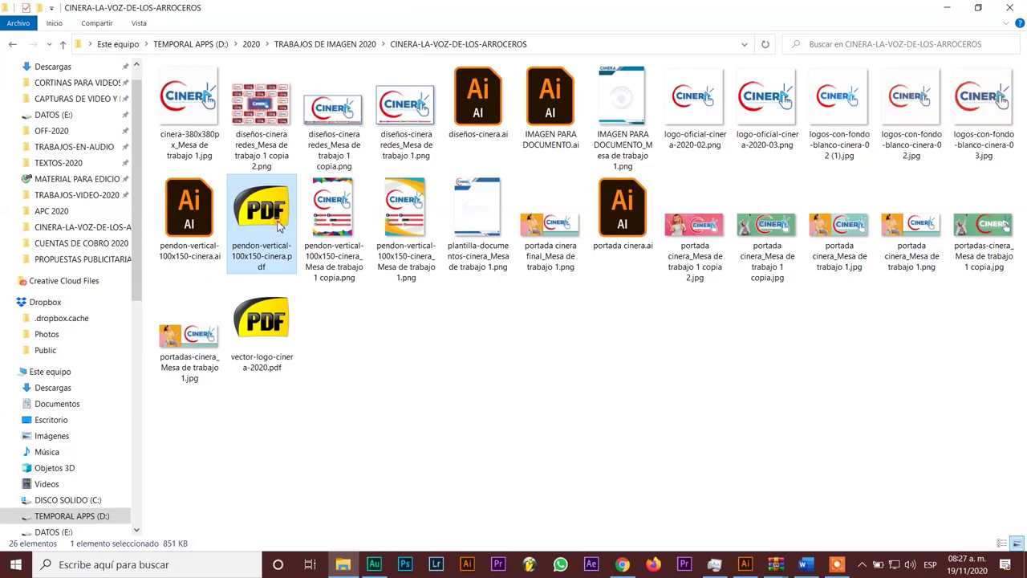
pyautogui.rightClick(279, 229)
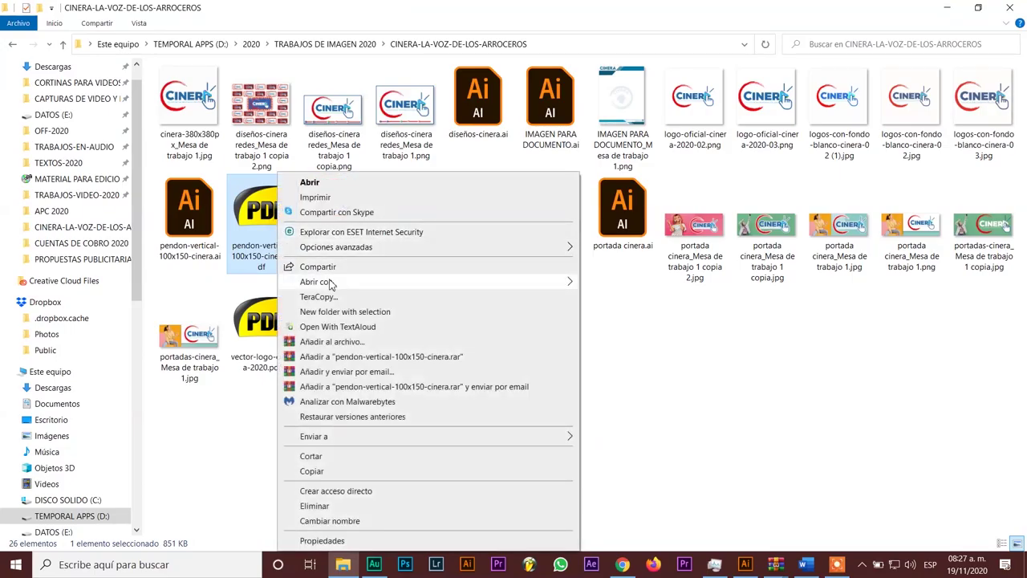
pyautogui.moveTo(316, 282)
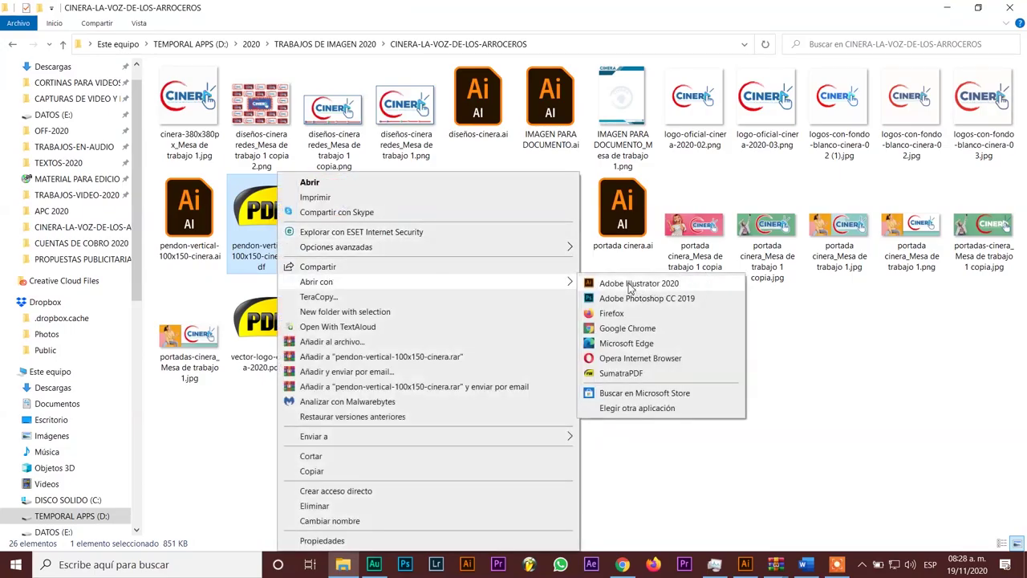
pyautogui.click(630, 285)
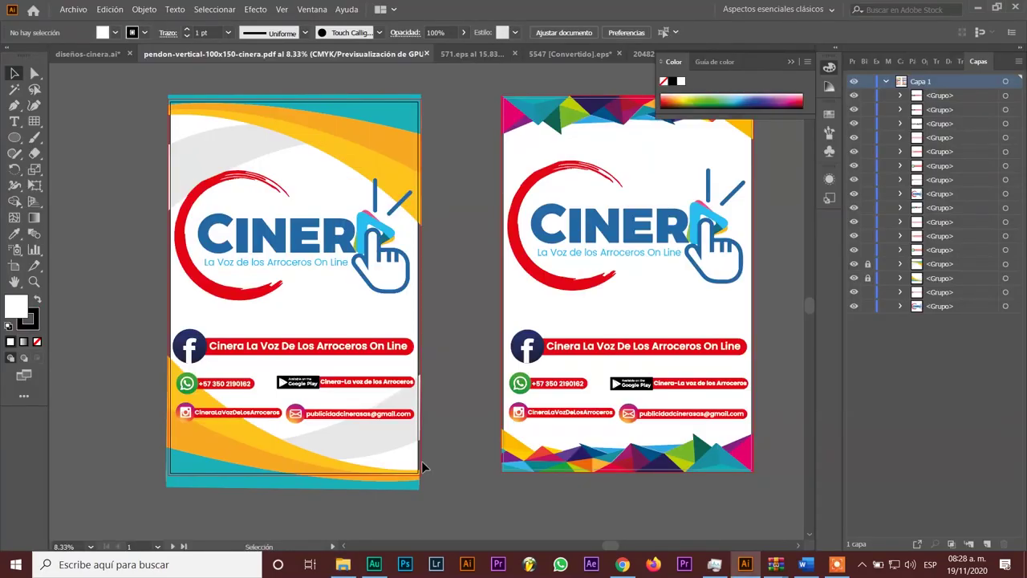
# - Open the banner PDF again, this time with Adobe Photoshop CC 2019
pyautogui.click(343, 565)
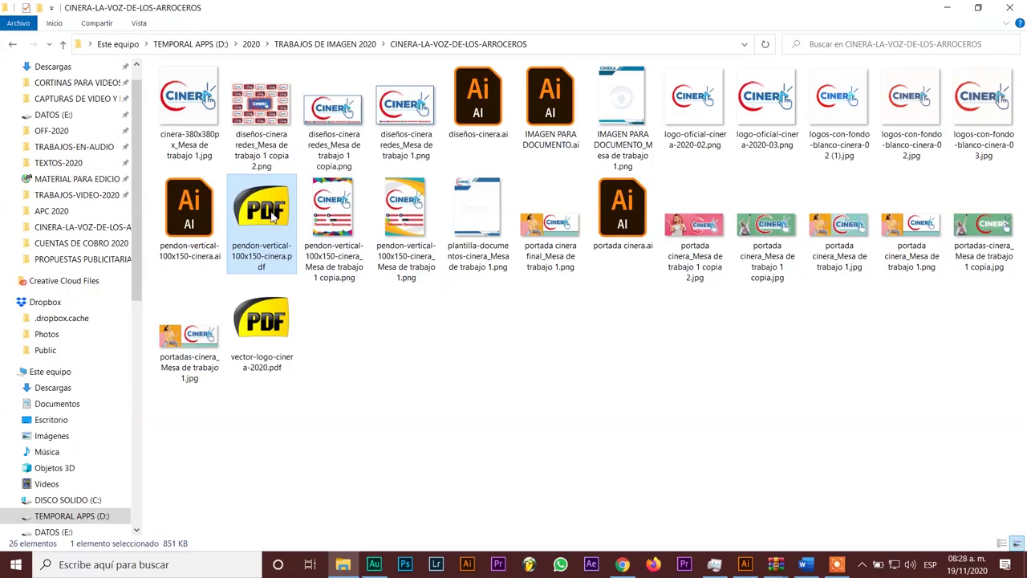
pyautogui.rightClick(268, 210)
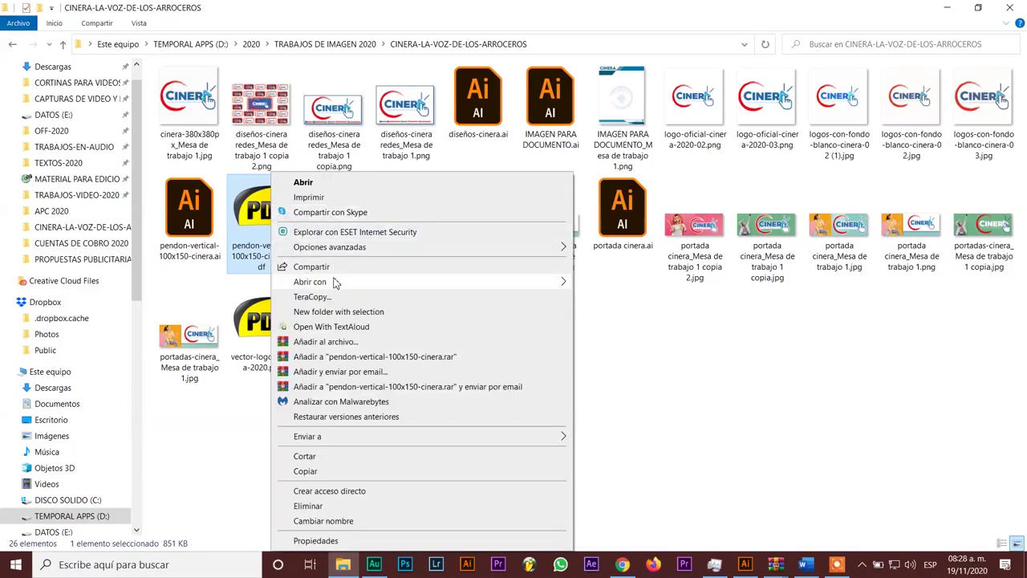
pyautogui.moveTo(310, 282)
pyautogui.click(632, 298)
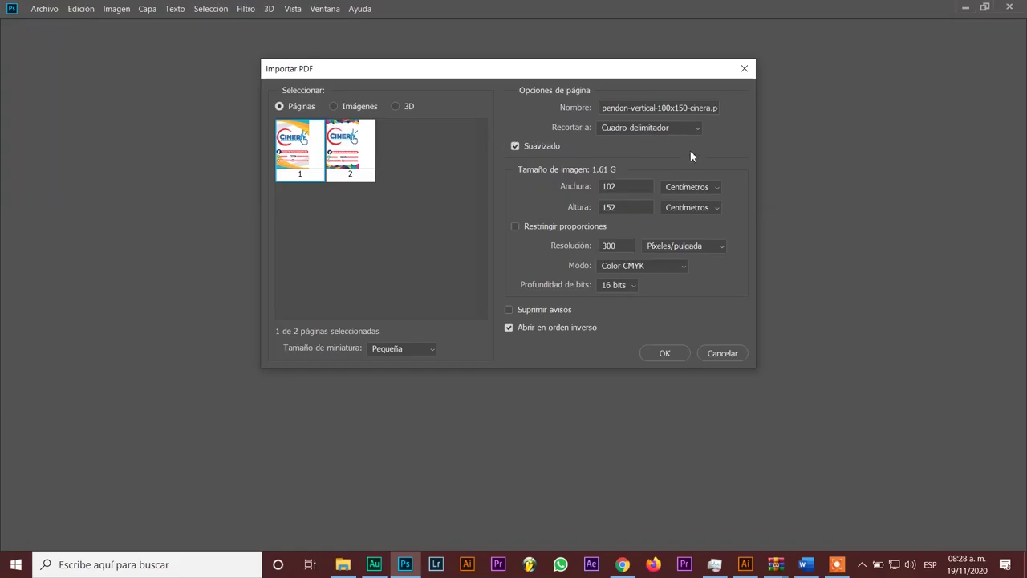
# - Import pages 1 and 2, dismiss the Falta el perfil warnings, and show the cinera-1 document
pyautogui.keyDown('shift'); pyautogui.click(347, 141); pyautogui.keyUp('shift')
pyautogui.click(678, 356)
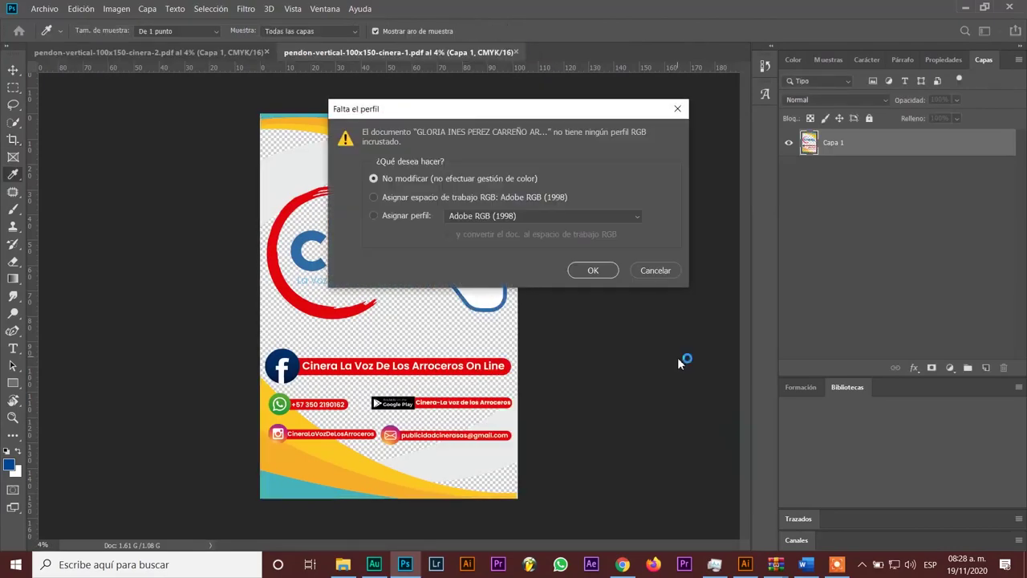
pyautogui.click(598, 270)
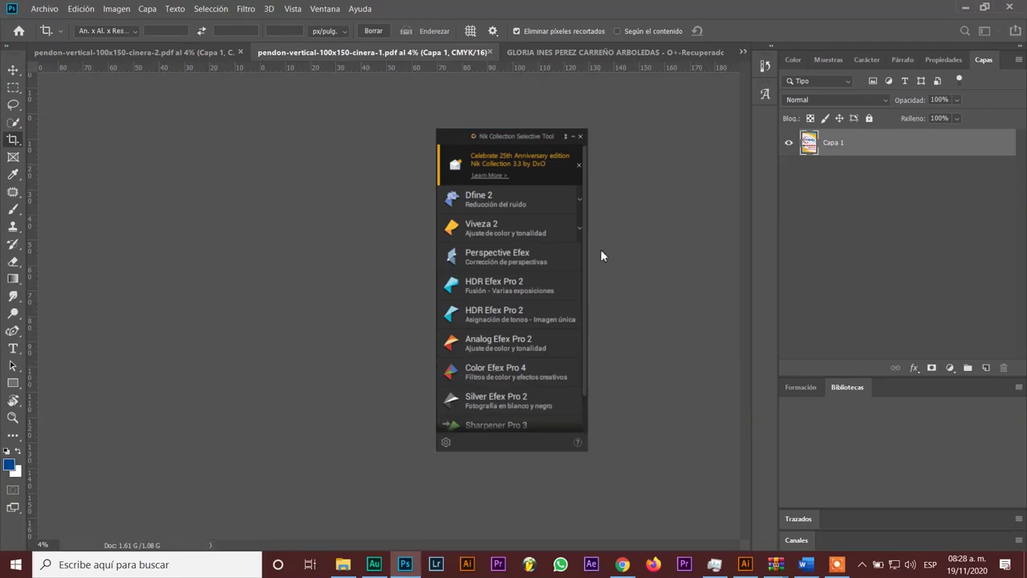
pyautogui.click(581, 135)
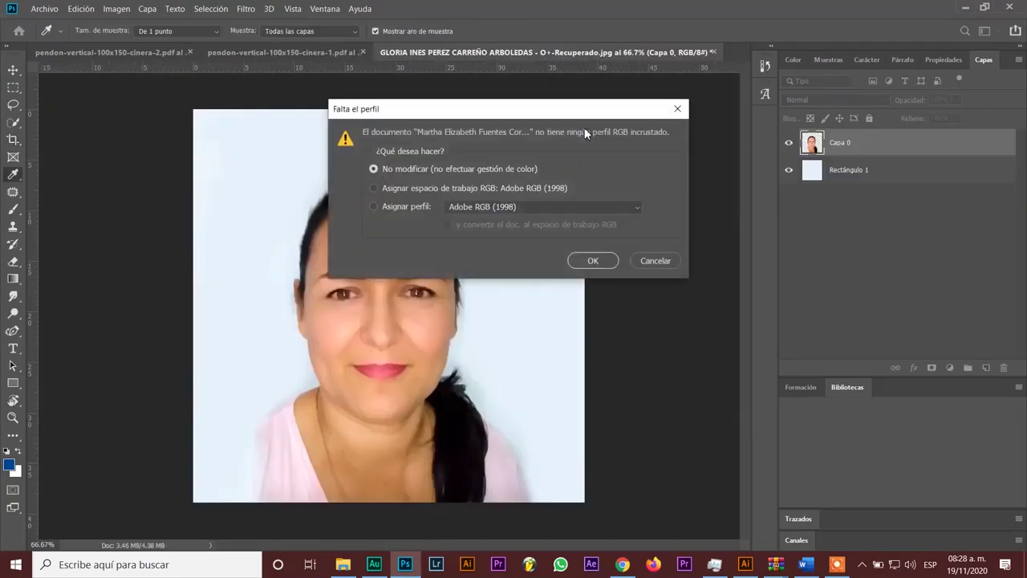
pyautogui.click(679, 108)
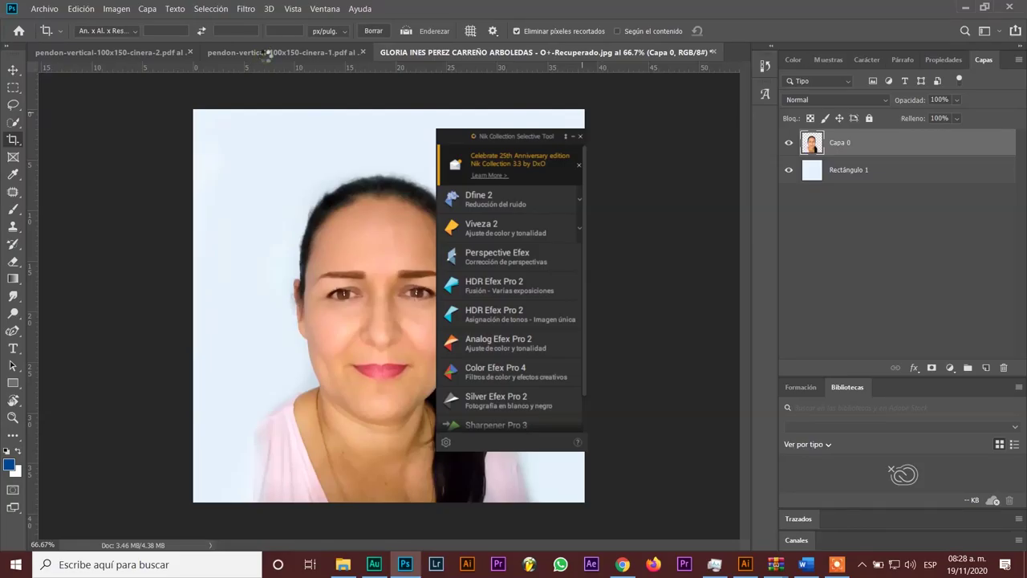
pyautogui.click(268, 52)
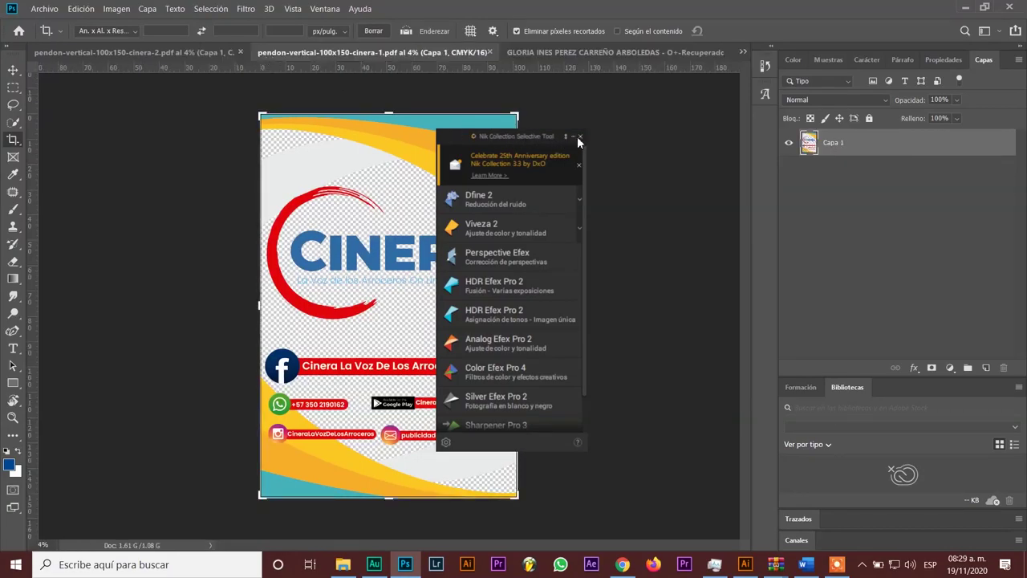
# - Close the Nik Collection panel and apply a crop to the first banner page
pyautogui.click(580, 136)
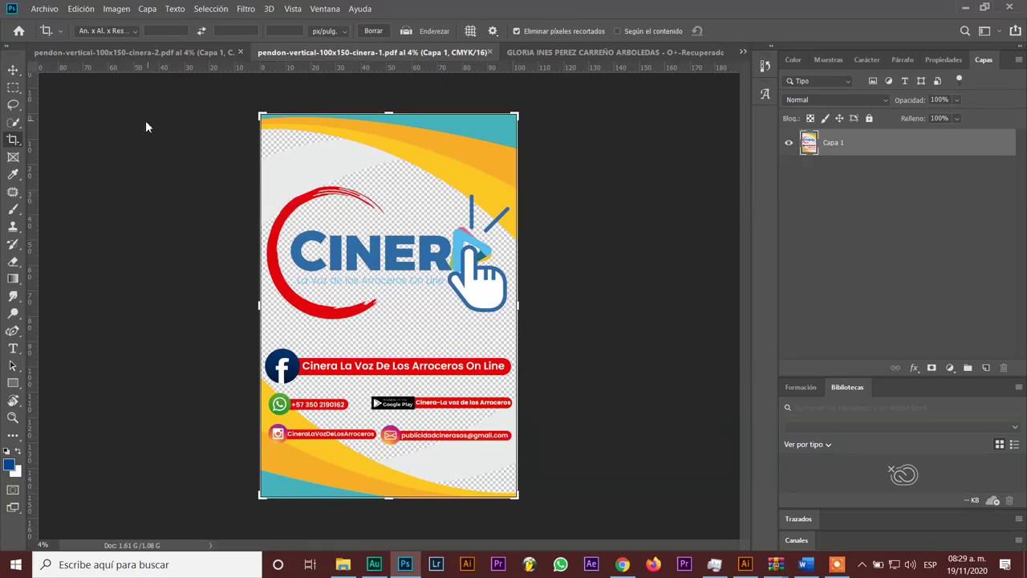
pyautogui.moveTo(191, 128); pyautogui.dragTo(197, 120)
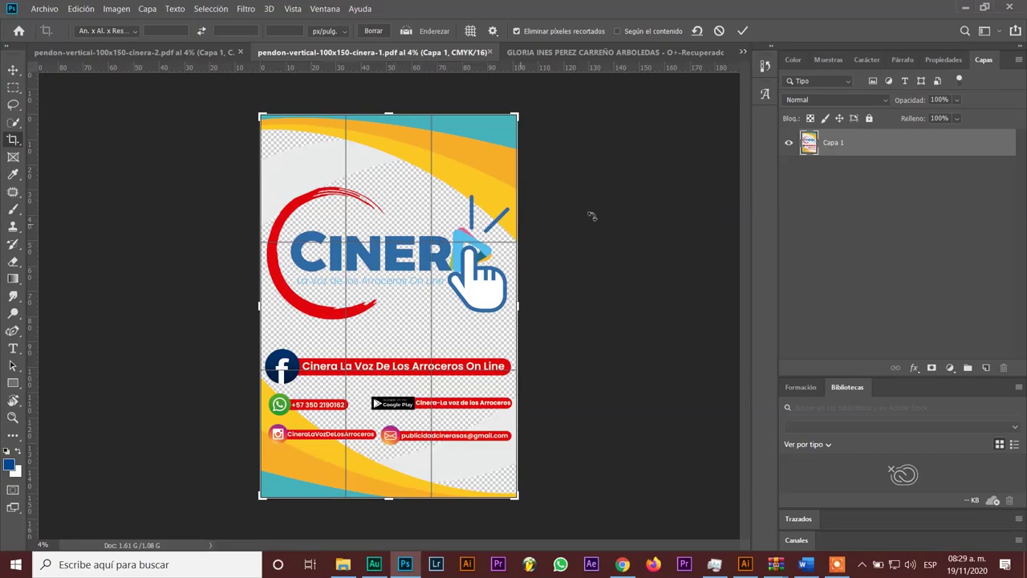
pyautogui.press('Return')
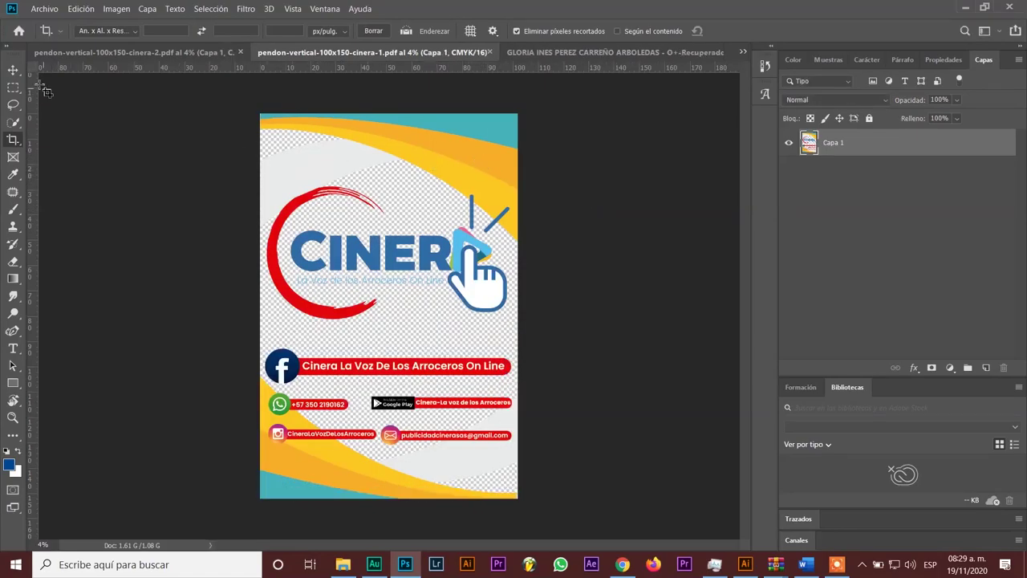
# - Move Capa 1 back to fill the canvas, then view the cinera-2 document
pyautogui.press('v')
pyautogui.moveTo(504, 137); pyautogui.dragTo(464, 189)
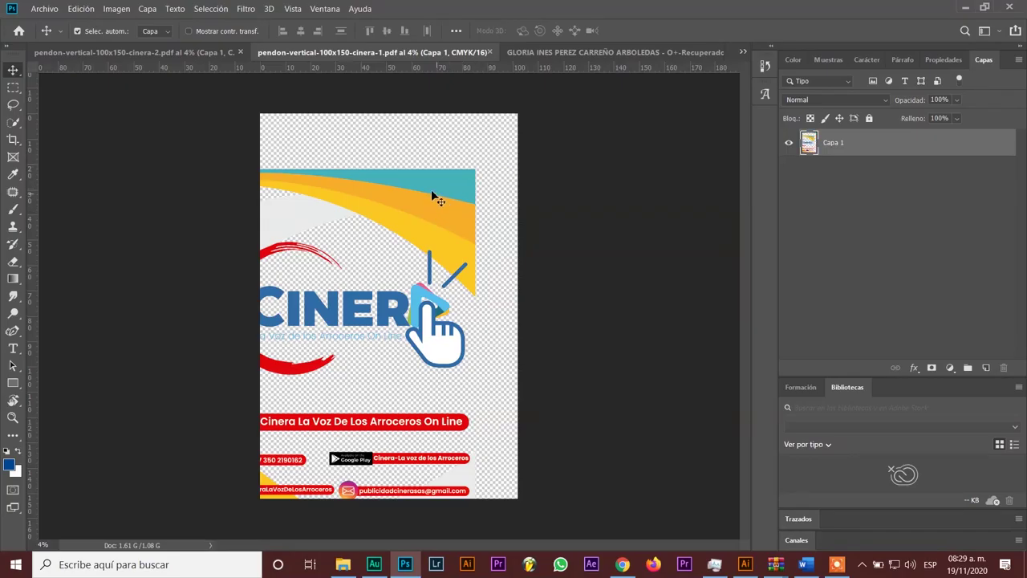
pyautogui.moveTo(421, 207); pyautogui.dragTo(463, 151)
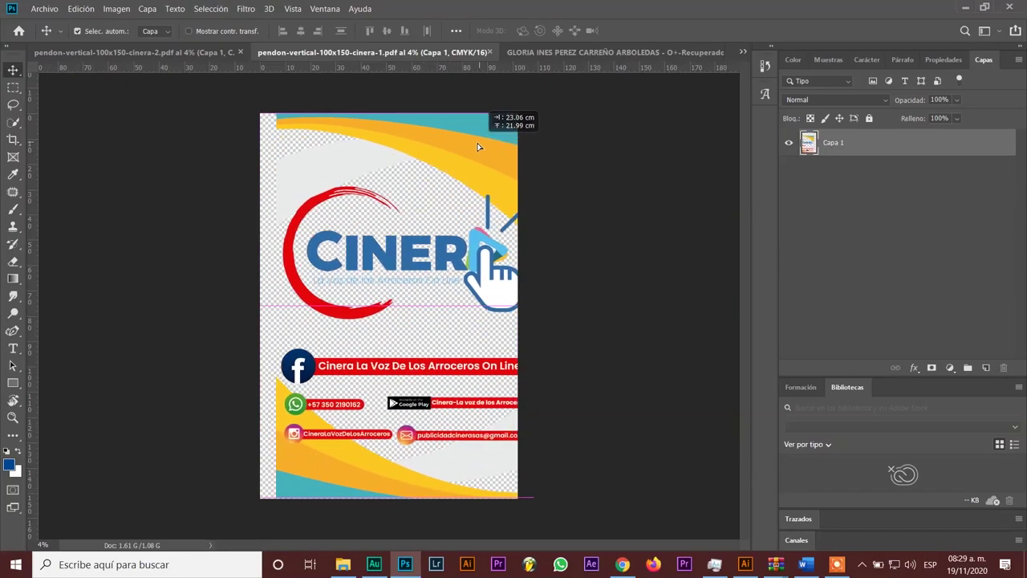
pyautogui.click(171, 54)
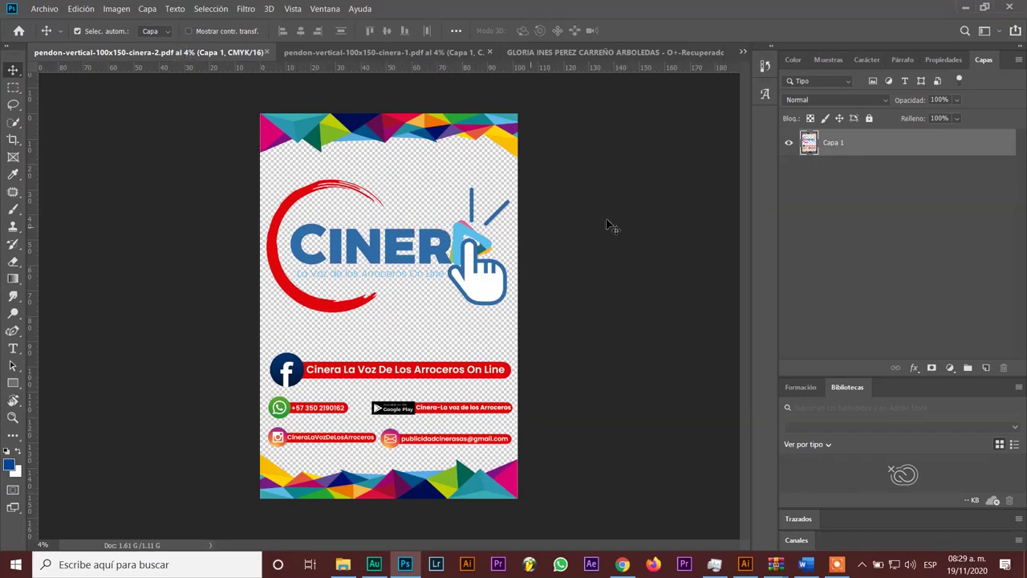
# - Quit Photoshop, discarding the photo and both banner pages, and minimize File Explorer
pyautogui.click(1012, 11)
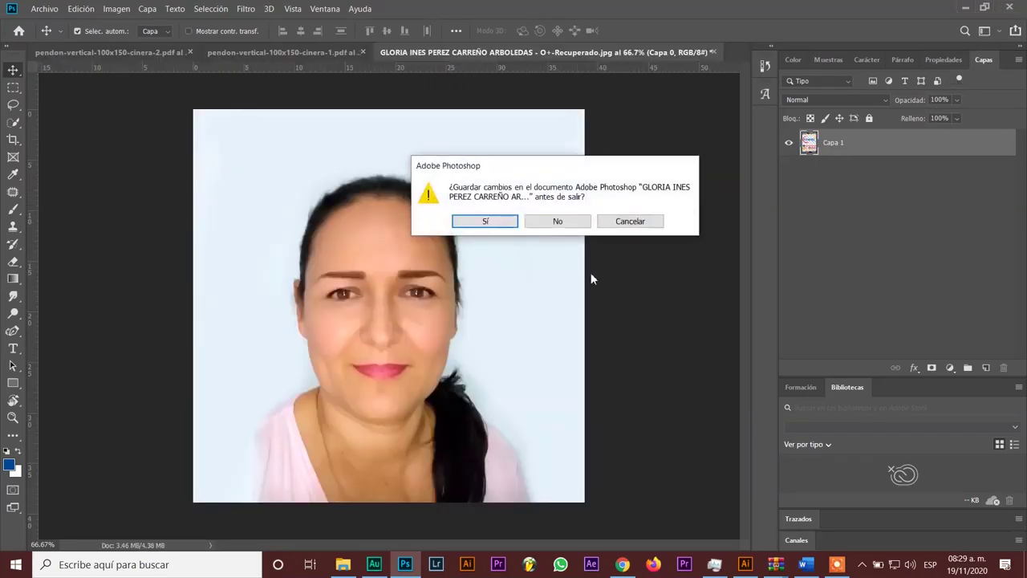
pyautogui.click(566, 224)
pyautogui.click(562, 222)
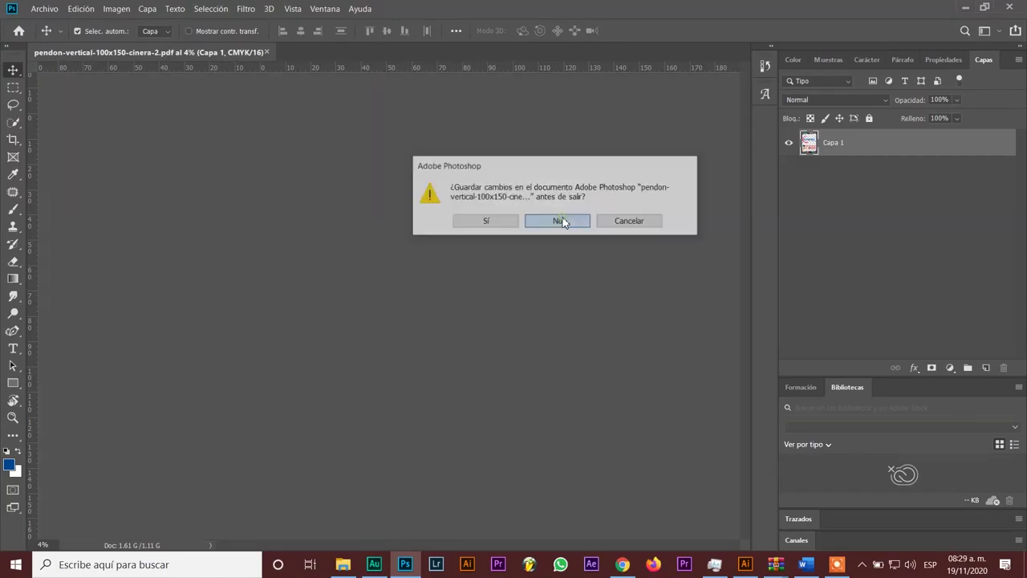
pyautogui.click(562, 222)
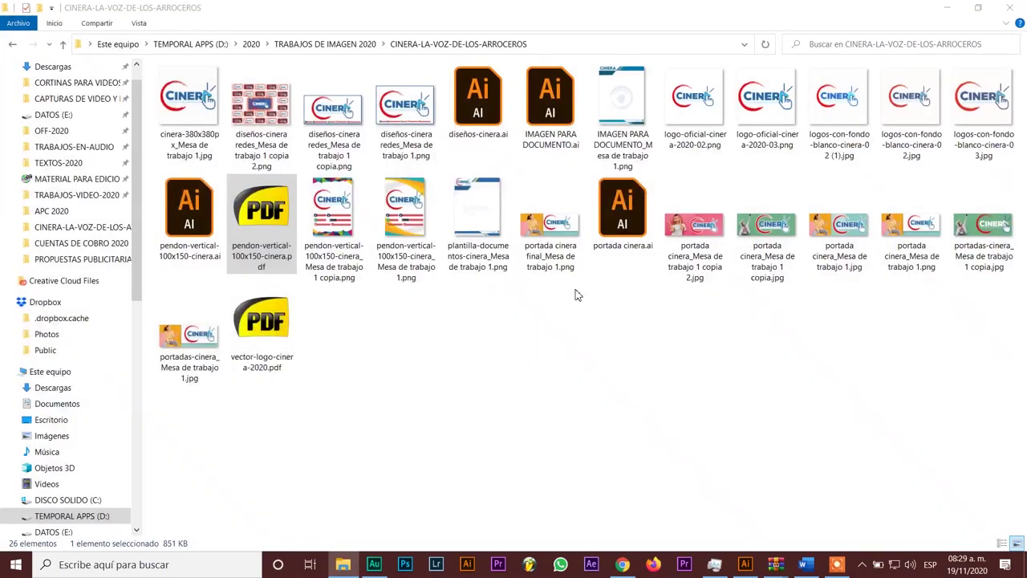
pyautogui.click(948, 8)
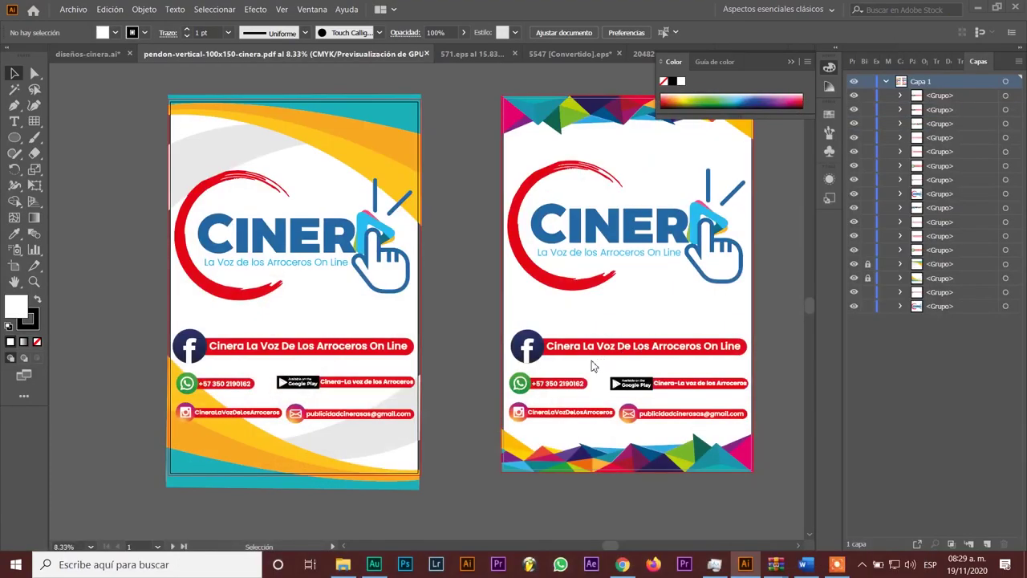